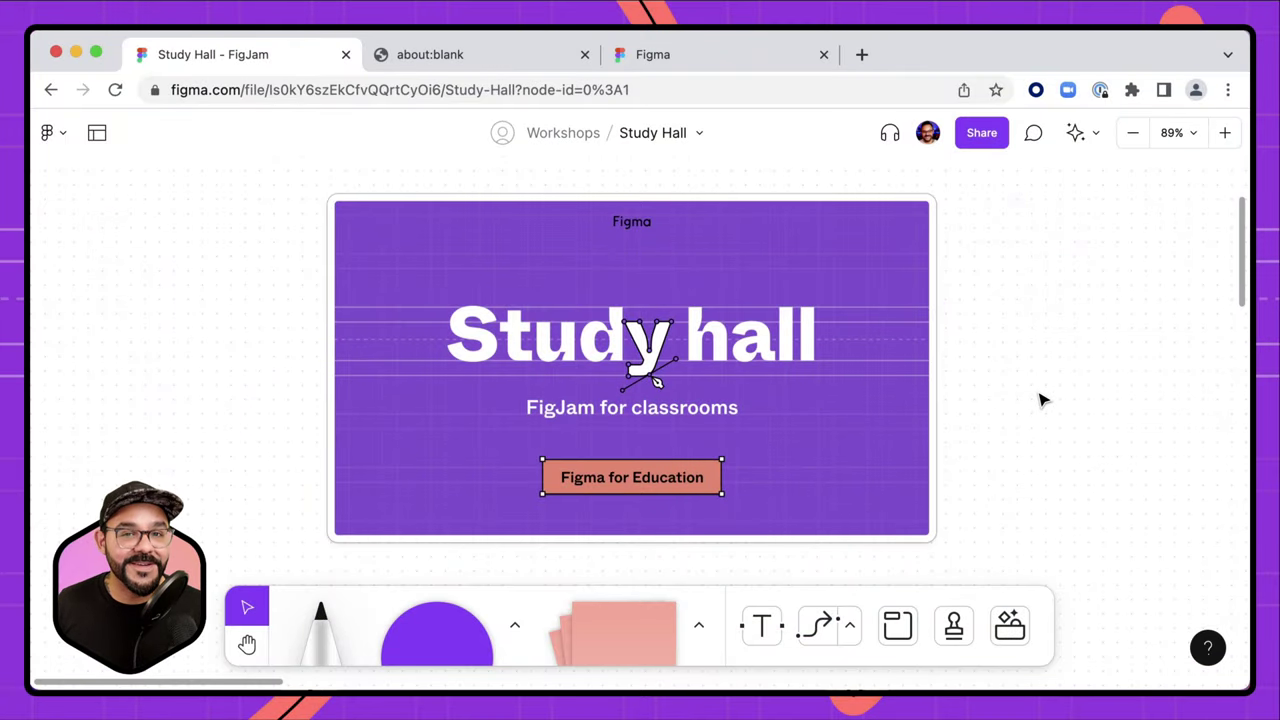
# - Look across the Study Hall board from the title card to the rows of green, yellow and purple sticky notes
pyautogui.moveTo(1055, 413); pyautogui.dragTo(854, 349)
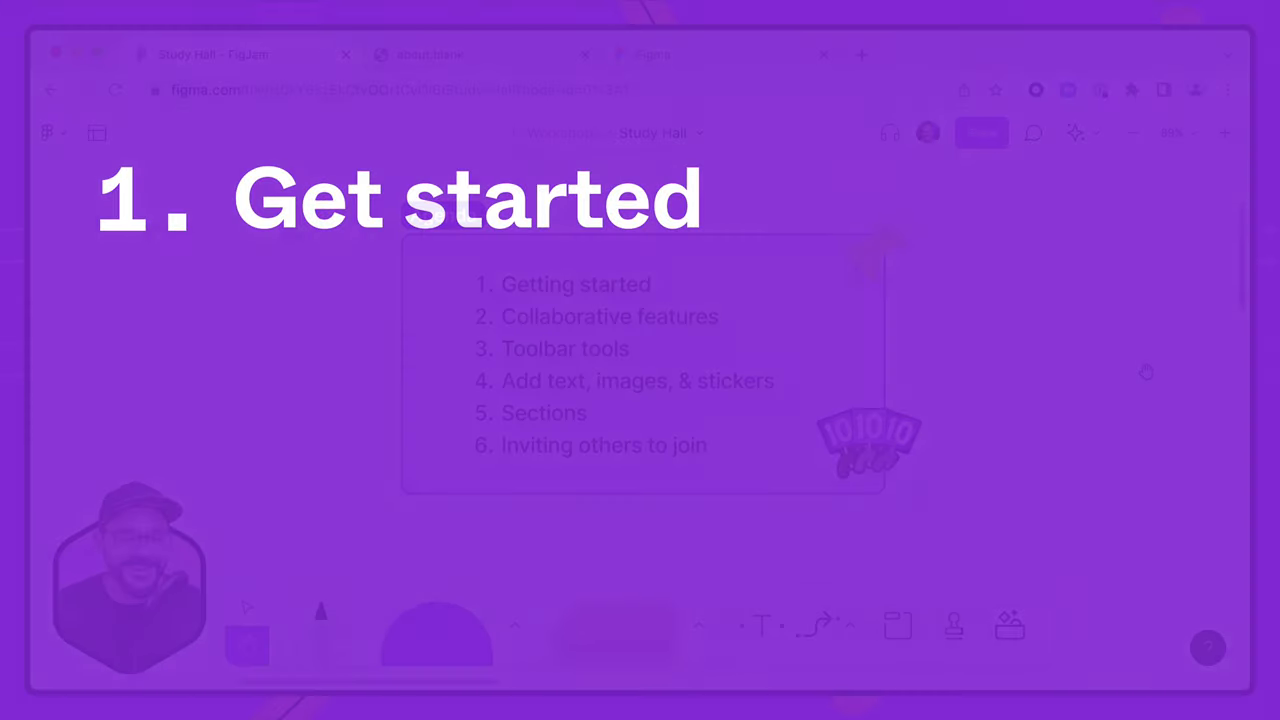
pyautogui.hscroll(15, 1000, 475)
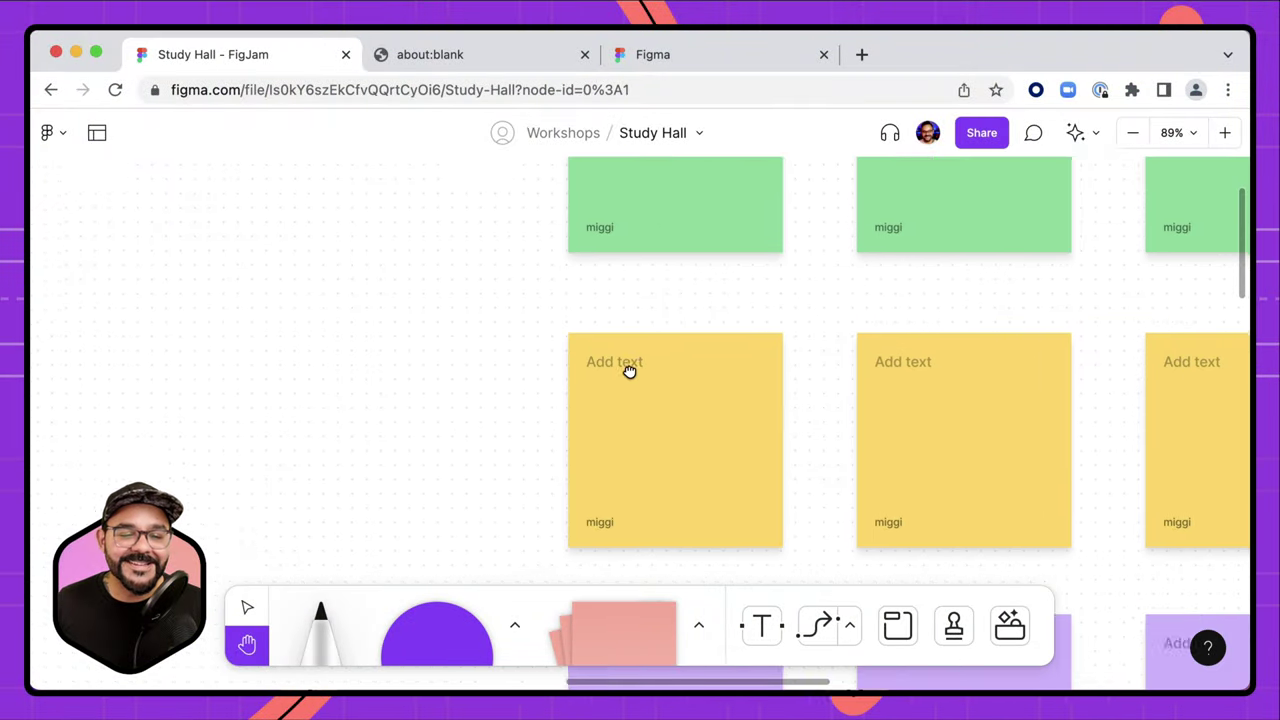
pyautogui.press('h')
pyautogui.moveTo(1029, 309); pyautogui.dragTo(477, 328)
pyautogui.moveTo(575, 326); pyautogui.dragTo(797, 300)
pyautogui.press('v')
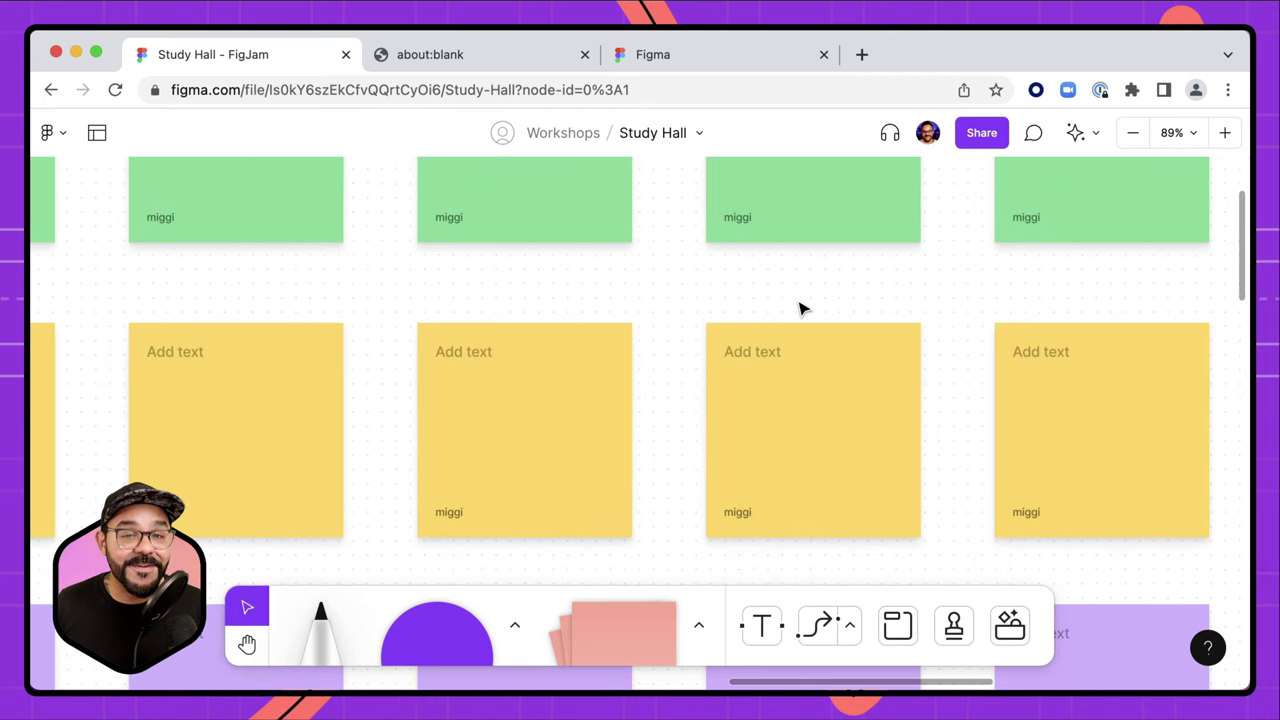
pyautogui.scroll(-5, 812, 310)
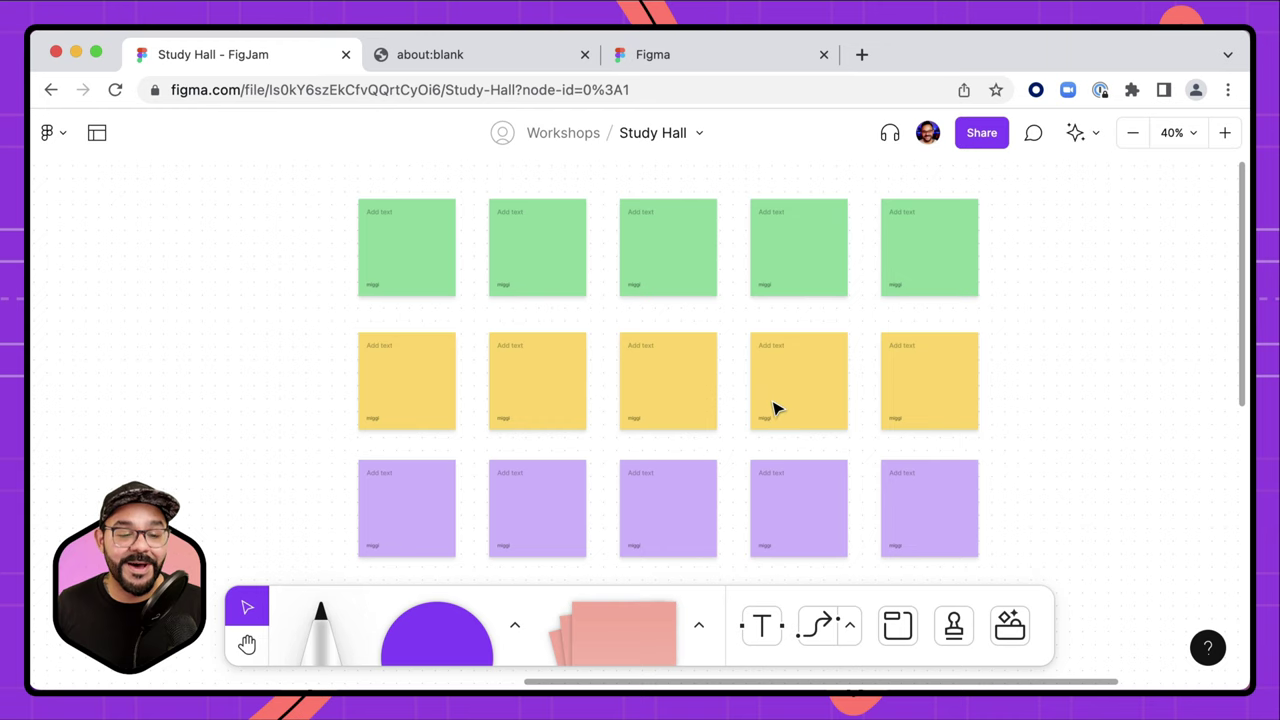
# - Examine the Spacebar panning instructions in the board's Basic navigation area up close
pyautogui.press('space')
pyautogui.moveTo(715, 508); pyautogui.dragTo(1020, 247)
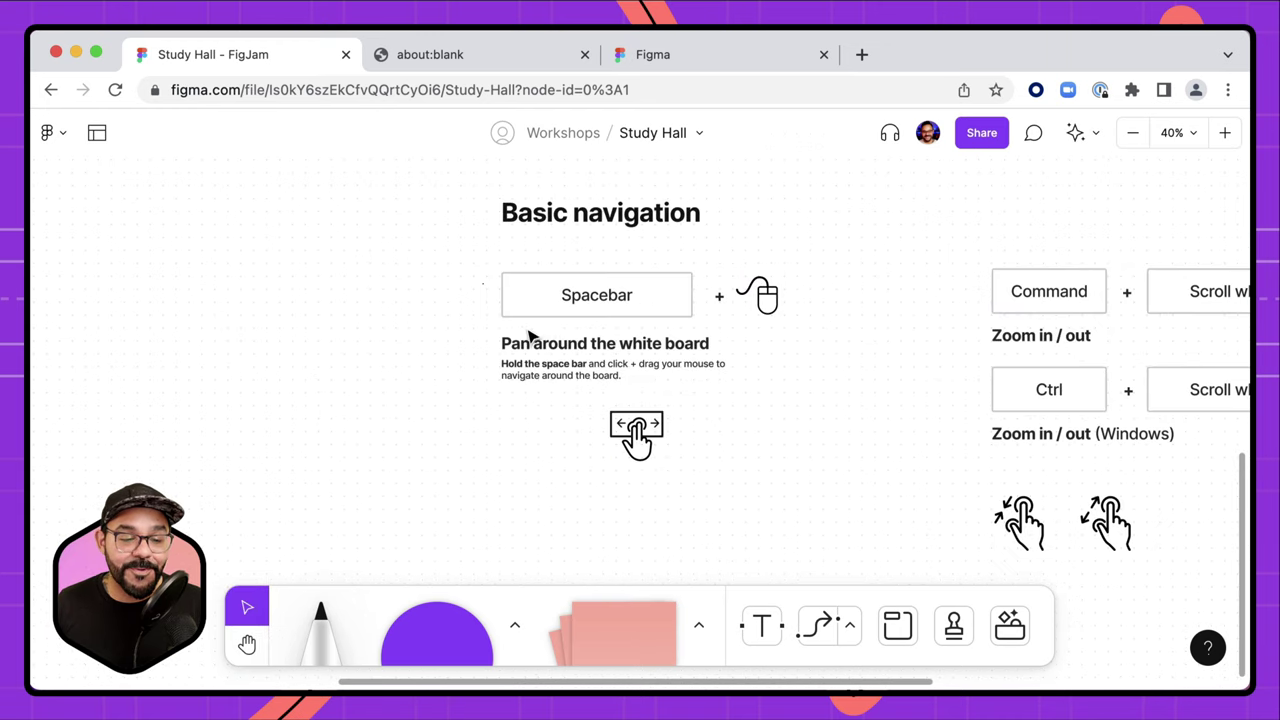
pyautogui.scroll(3, 590, 310)
pyautogui.moveTo(677, 311); pyautogui.dragTo(668, 252)
pyautogui.scroll(3, 668, 252)
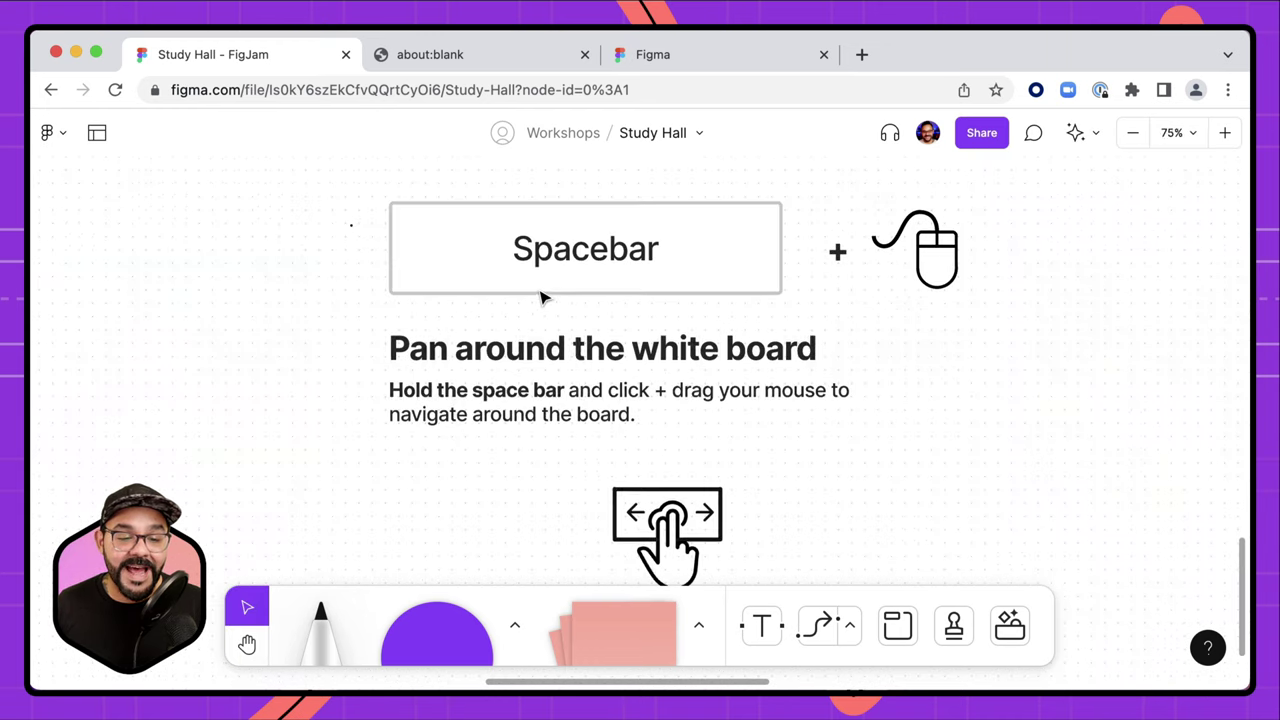
pyautogui.moveTo(557, 289); pyautogui.dragTo(566, 297)
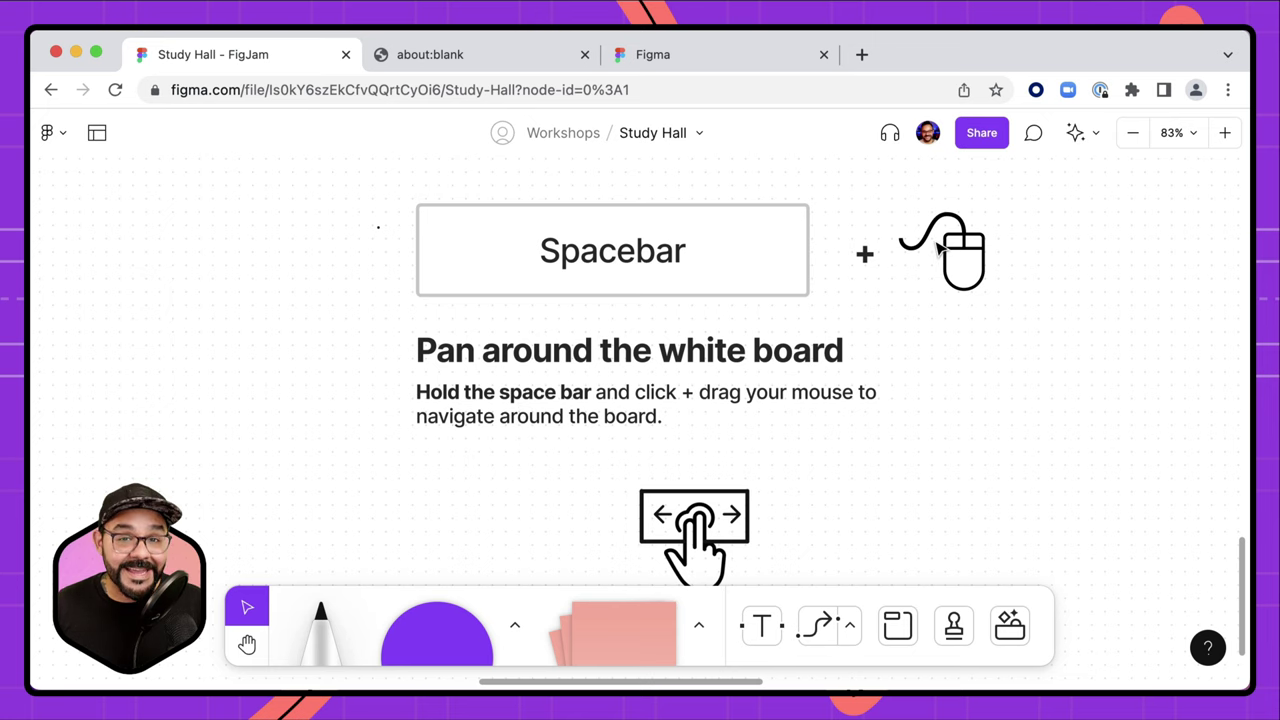
# - Pan the board with the hand tool around the Spacebar instructions to view the two-finger trackpad illustration
pyautogui.press('space')
pyautogui.moveTo(490, 306); pyautogui.dragTo(445, 312)
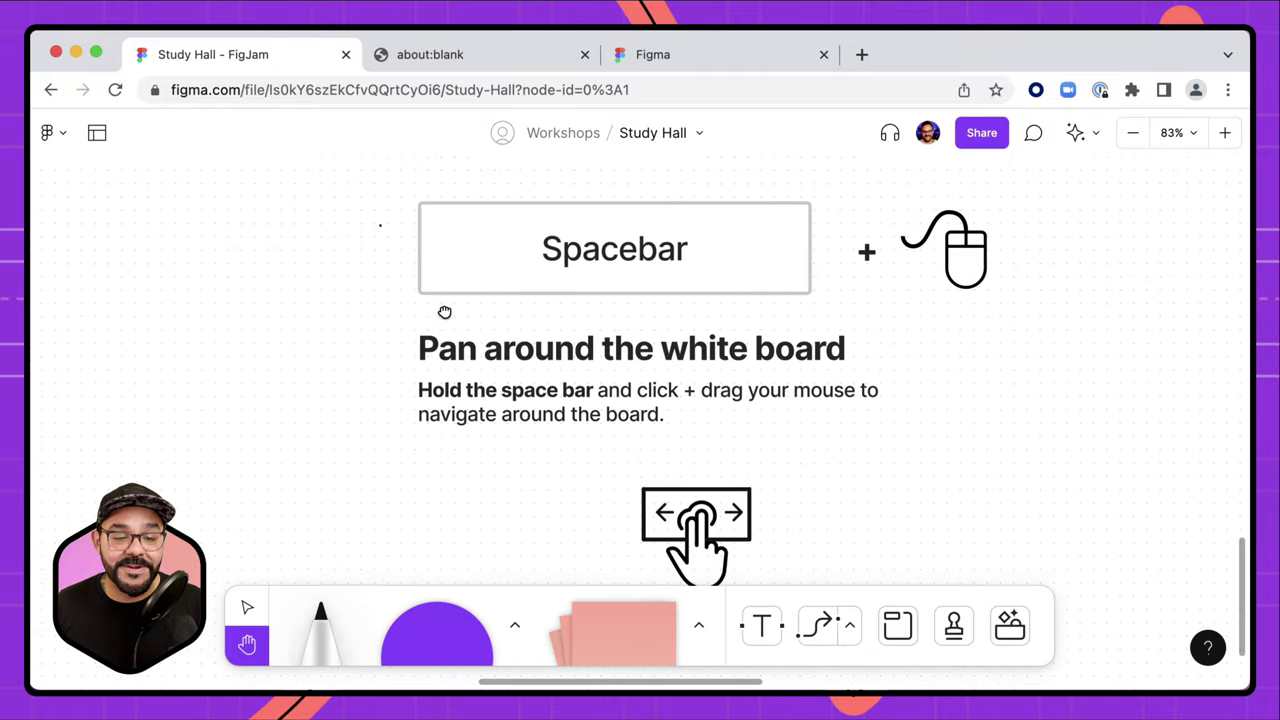
pyautogui.click(248, 645)
pyautogui.moveTo(497, 354)
pyautogui.mouseDown()
pyautogui.moveTo(757, 354)
pyautogui.moveTo(494, 354)
pyautogui.mouseUp()
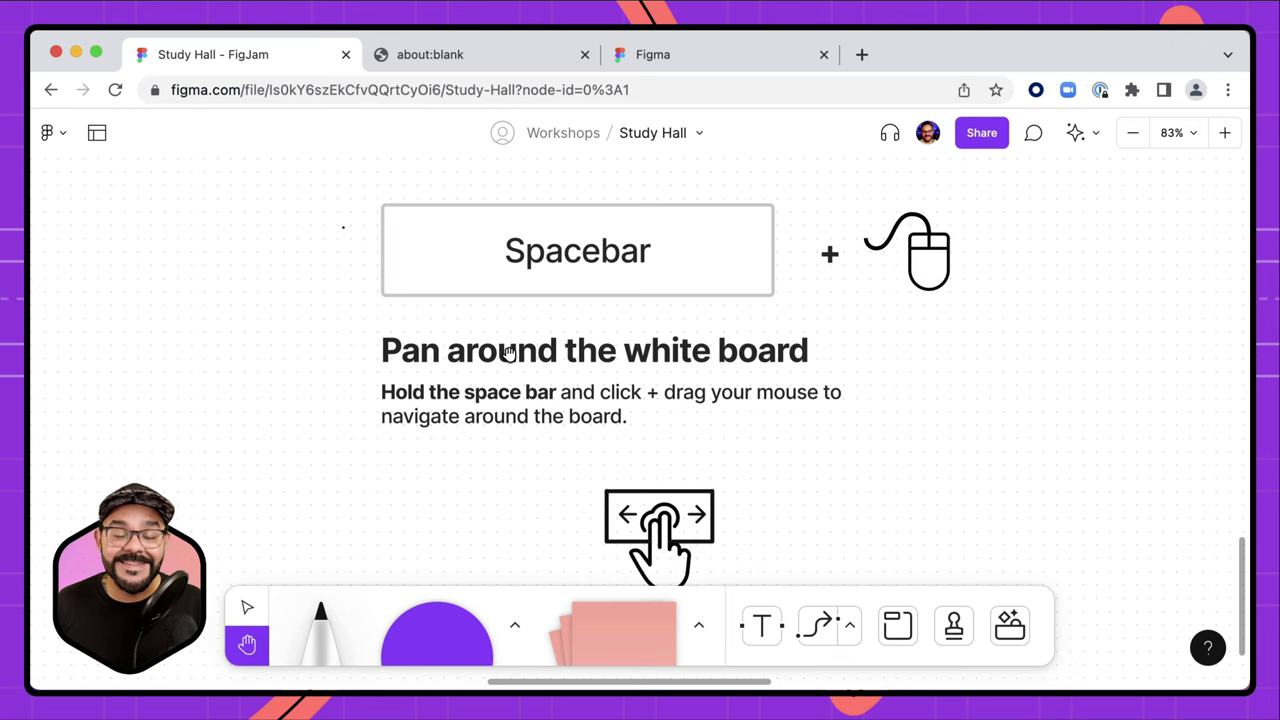
pyautogui.press('space')
pyautogui.moveTo(887, 497); pyautogui.dragTo(911, 378)
pyautogui.click(700, 389)
pyautogui.click(810, 427)
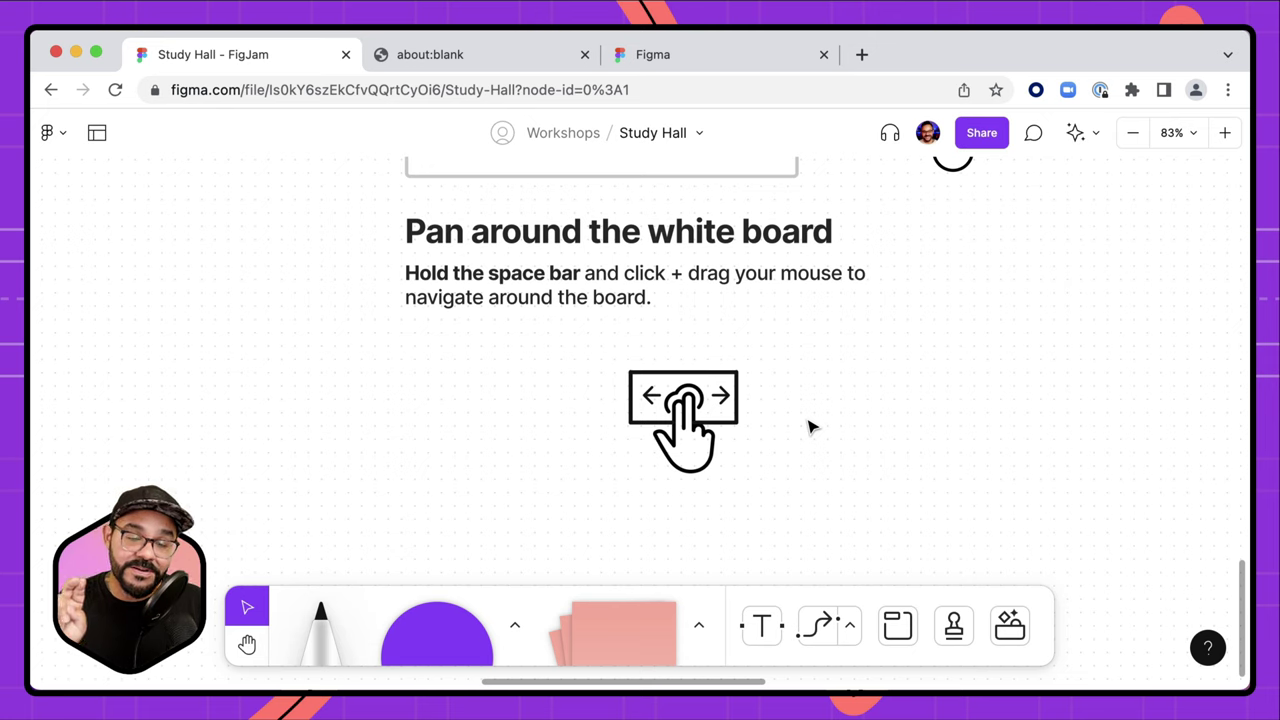
# - Go to the scroll wheel zoom instructions, zoom out to 25% and back in to 100%
pyautogui.press('space')
pyautogui.moveTo(806, 417); pyautogui.dragTo(447, 318)
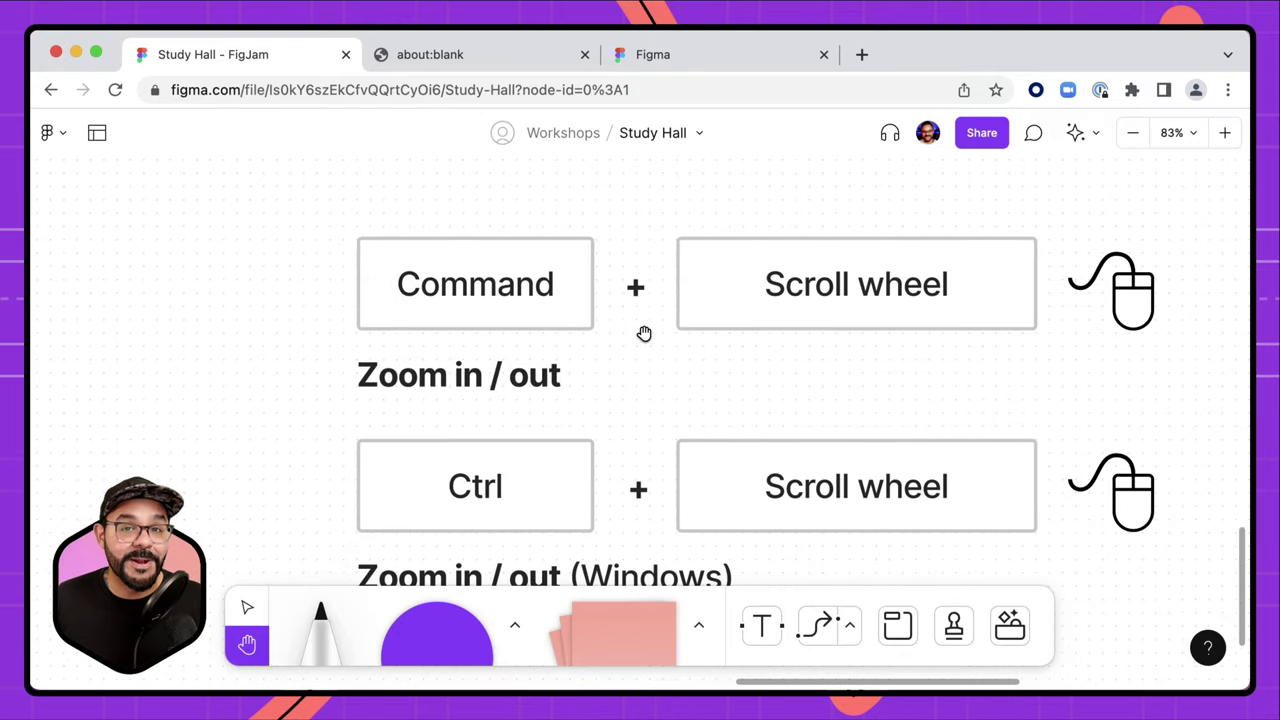
pyautogui.click(1134, 135)
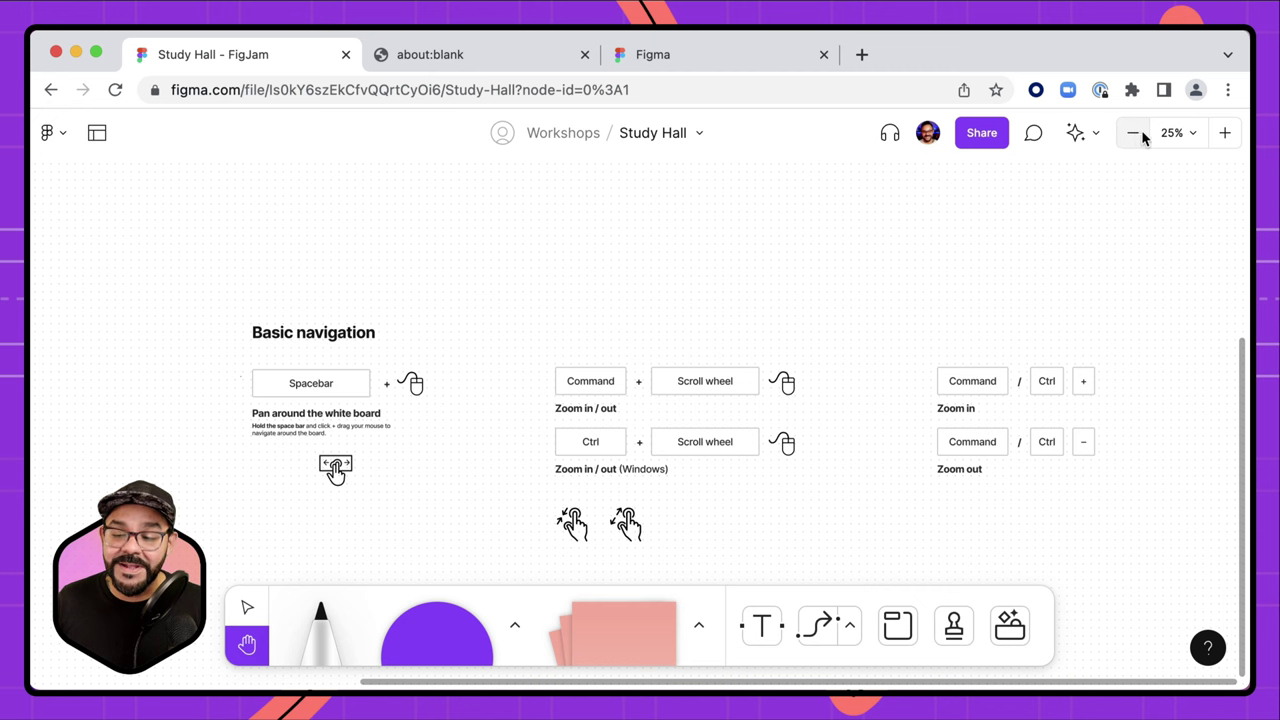
pyautogui.click(1225, 134)
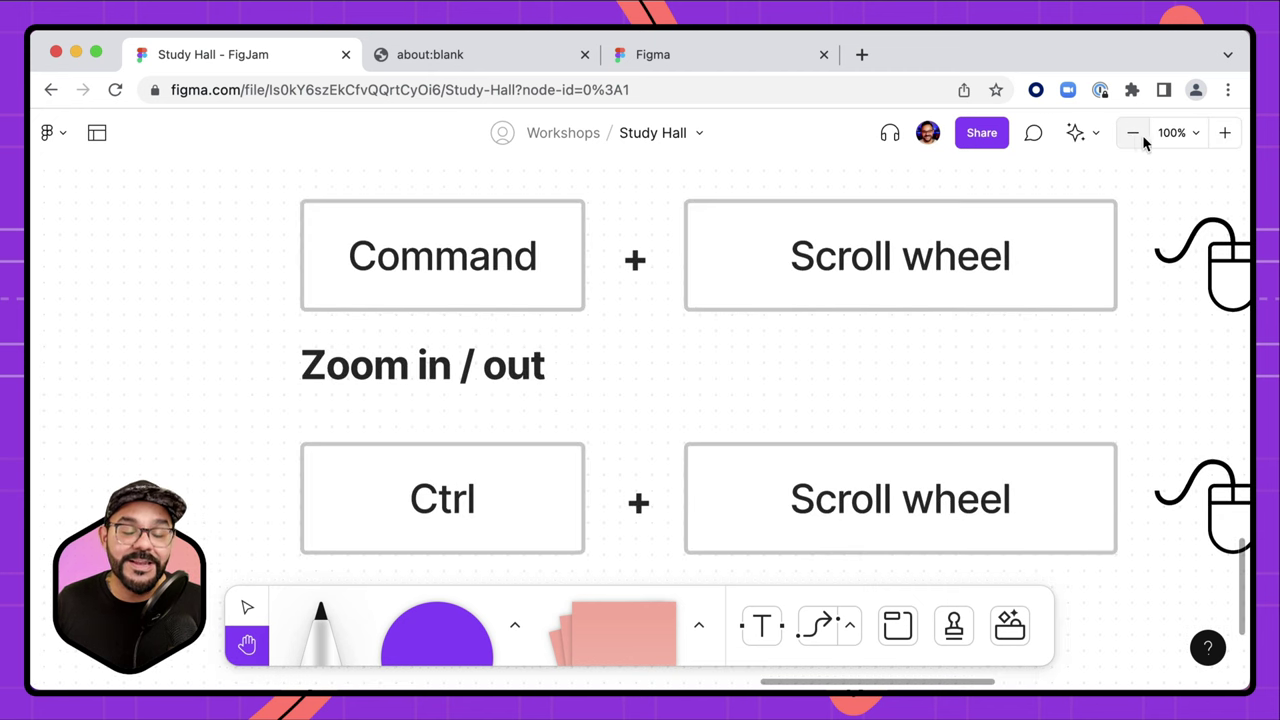
# - Zoom in and out repeatedly around the Command and Ctrl scroll wheel instructions
pyautogui.press('v')
pyautogui.scroll(-5, 872, 302)
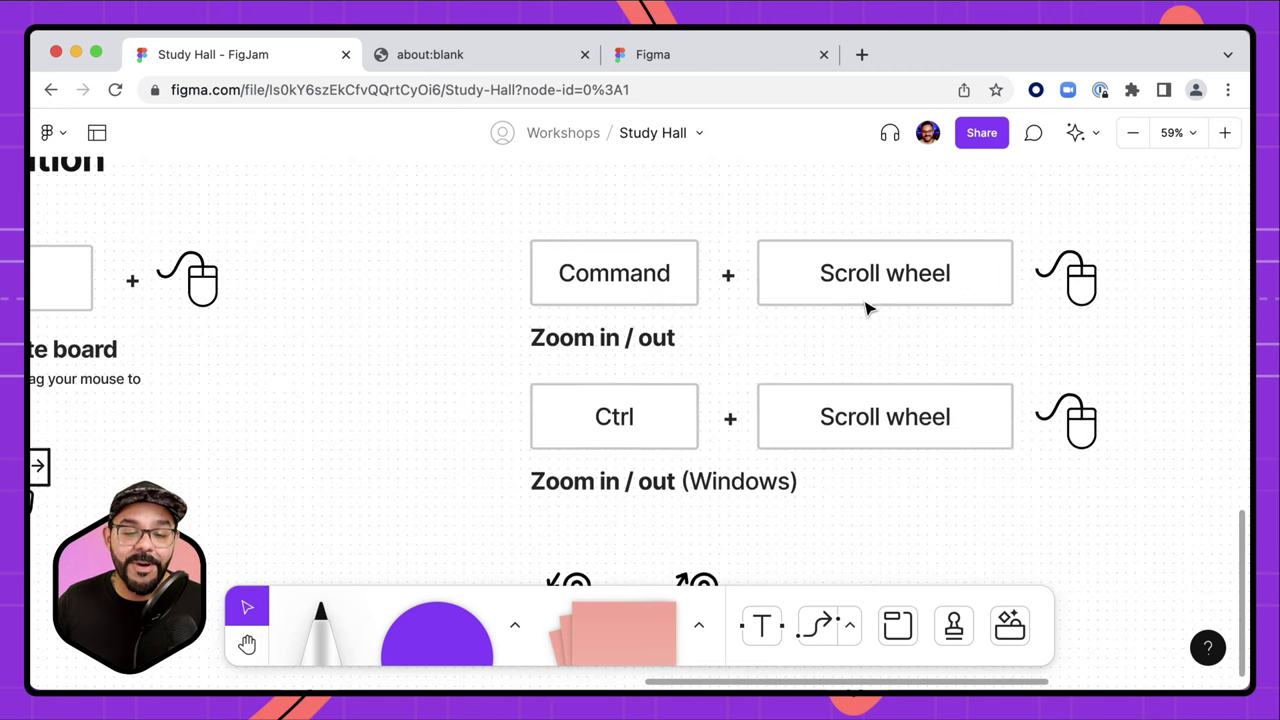
pyautogui.press('h')
pyautogui.moveTo(780, 289); pyautogui.dragTo(716, 285)
pyautogui.scroll(2, 714, 289)
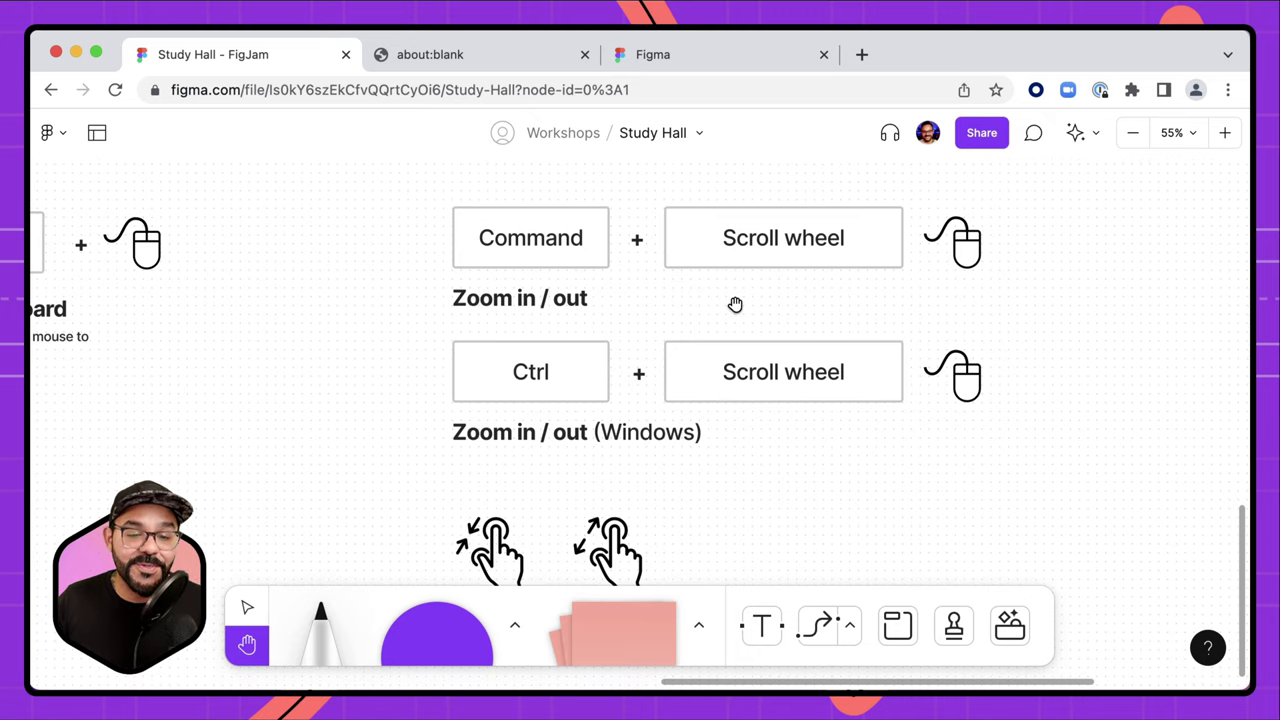
pyautogui.press('v')
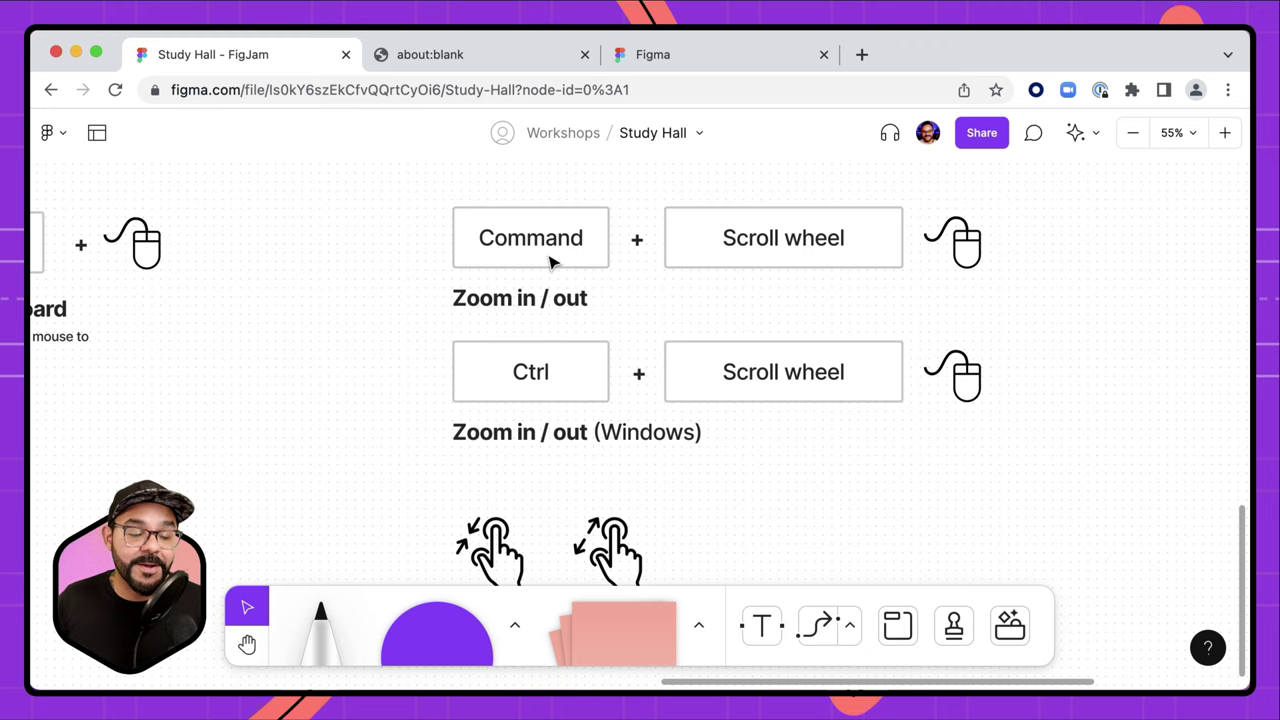
pyautogui.scroll(-5, 671, 308)
pyautogui.scroll(10, 671, 308)
pyautogui.scroll(-5, 671, 308)
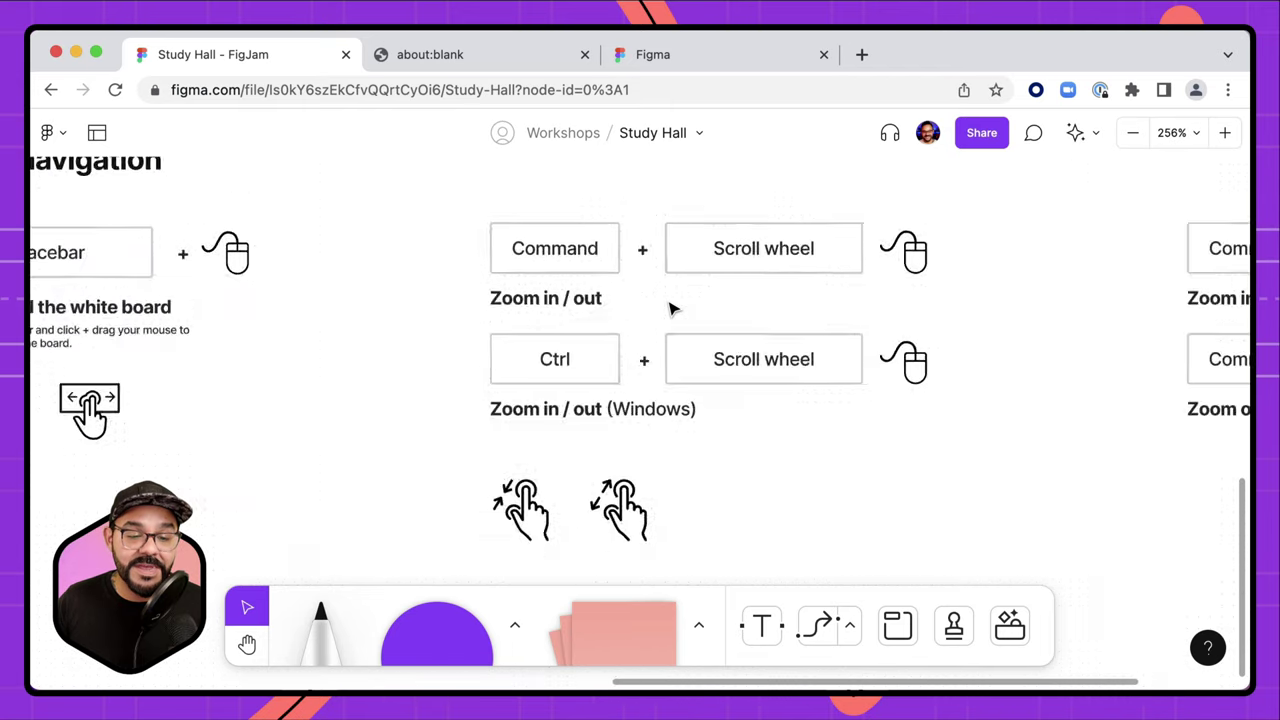
pyautogui.scroll(7, 671, 308)
pyautogui.scroll(-3, 673, 312)
pyautogui.scroll(-1, 686, 312)
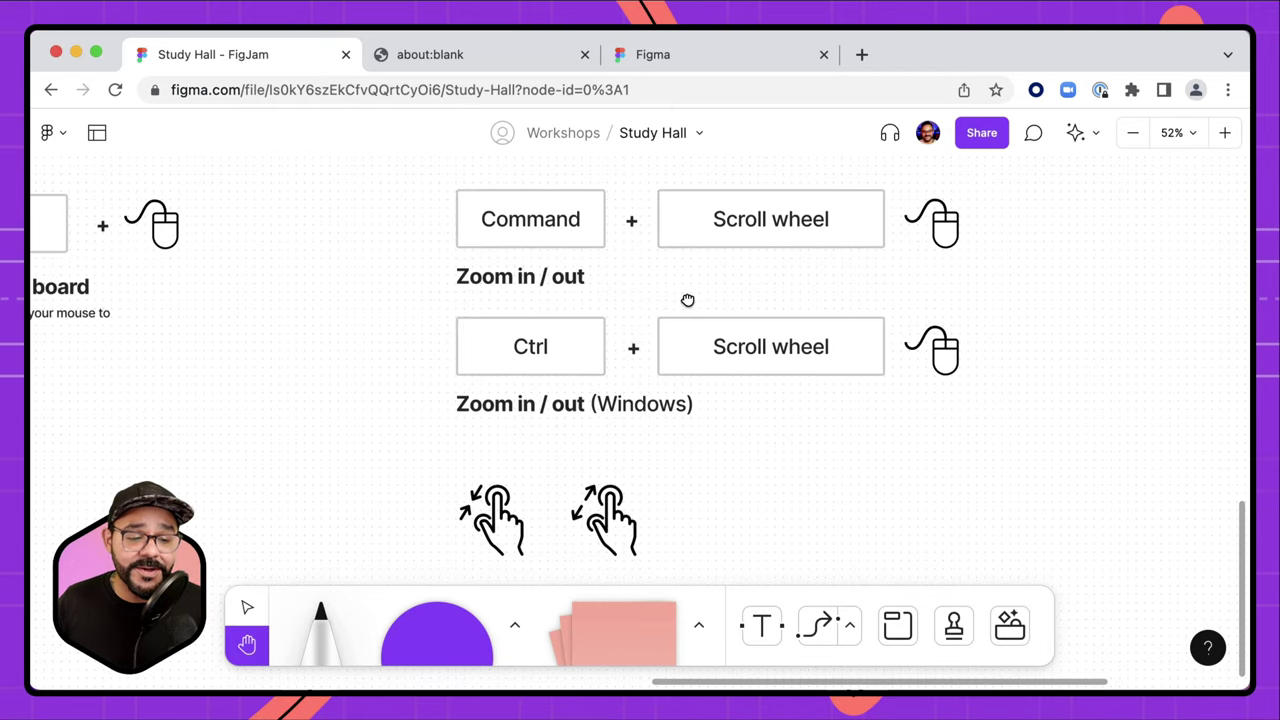
# - View the two pinch gesture illustrations below the scroll wheel zoom instructions up close
pyautogui.scroll(-3, 743, 377)
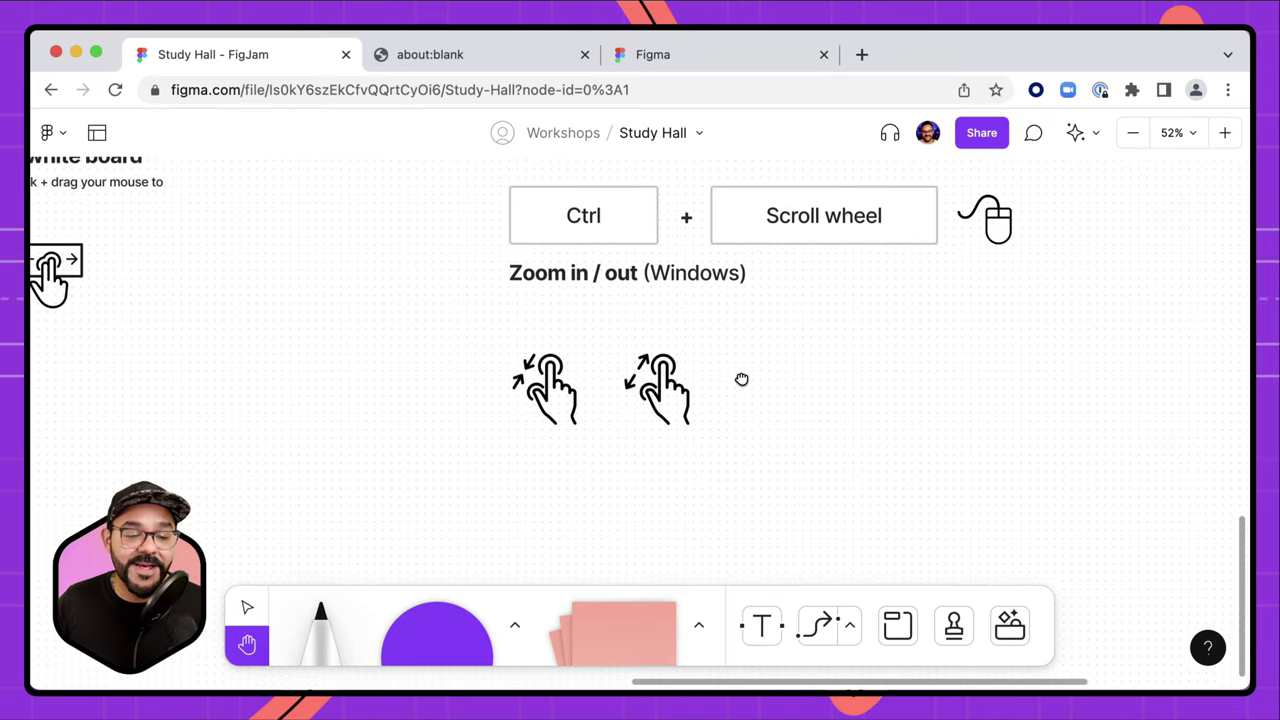
pyautogui.scroll(6, 716, 411)
pyautogui.press('space')
pyautogui.moveTo(716, 411); pyautogui.dragTo(679, 413)
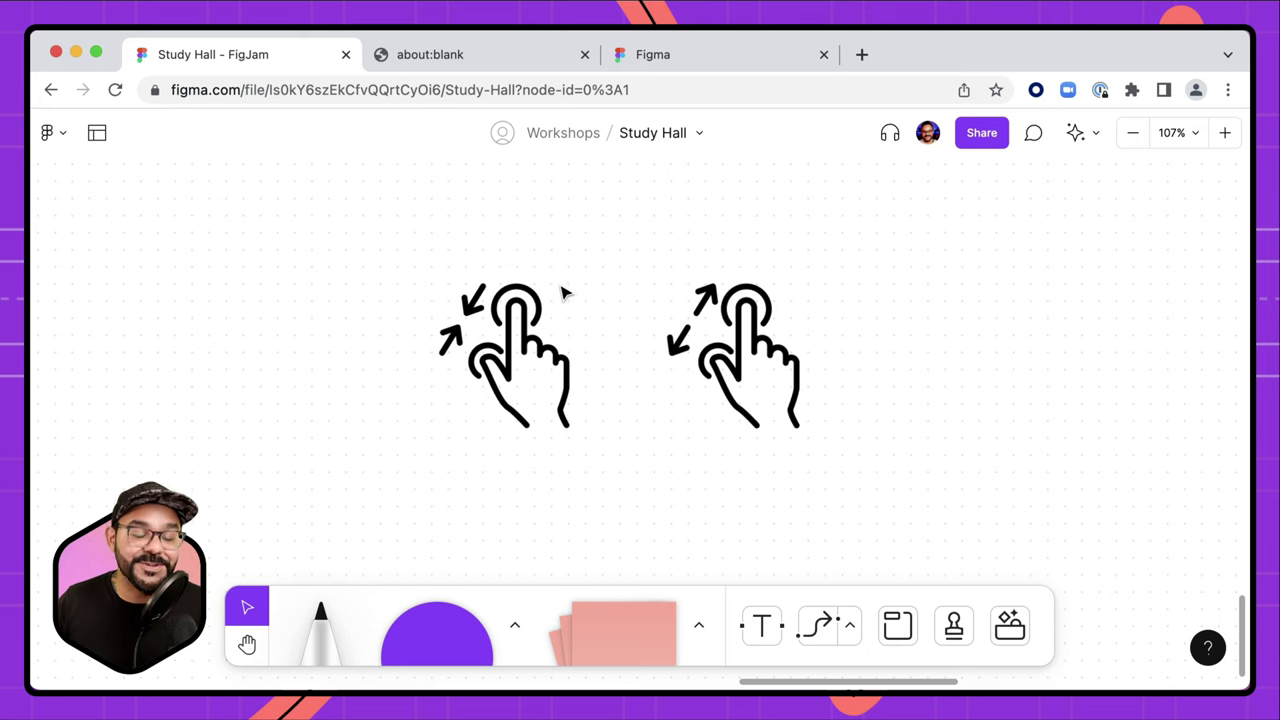
# - Examine the keyboard shortcuts for zooming in and out on the far side of the navigation area
pyautogui.scroll(-10, 566, 292)
pyautogui.press('space')
pyautogui.hscroll(6, 560, 371)
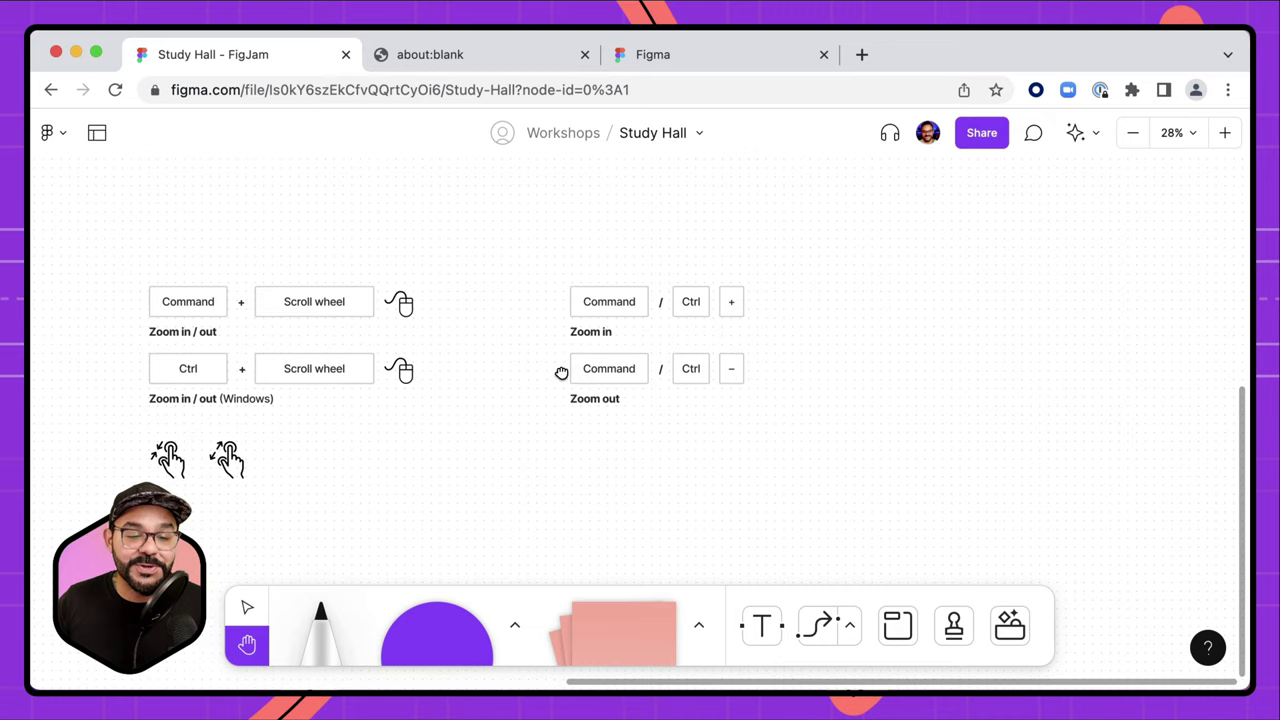
pyautogui.scroll(5, 726, 346)
pyautogui.scroll(3, 780, 330)
pyautogui.moveTo(889, 349); pyautogui.dragTo(909, 346)
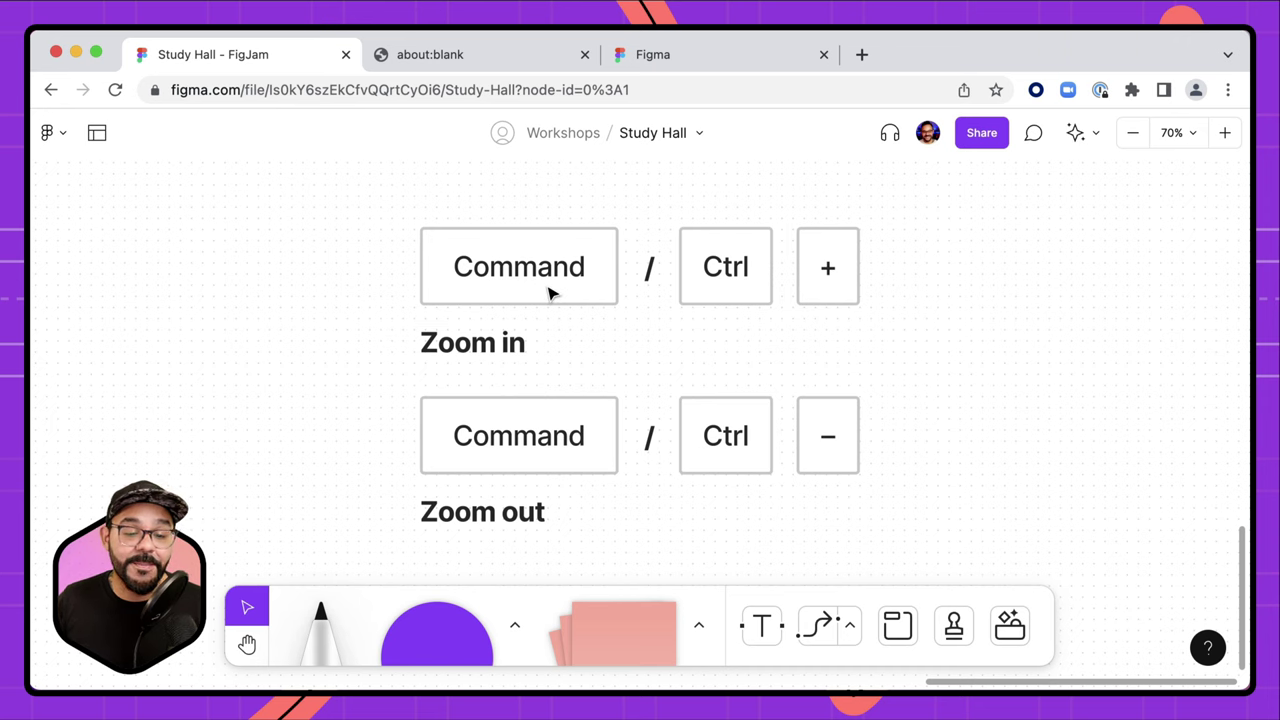
# - Zoom the board in stepwise up to 200% and back out to 25%
pyautogui.press('super+equal')
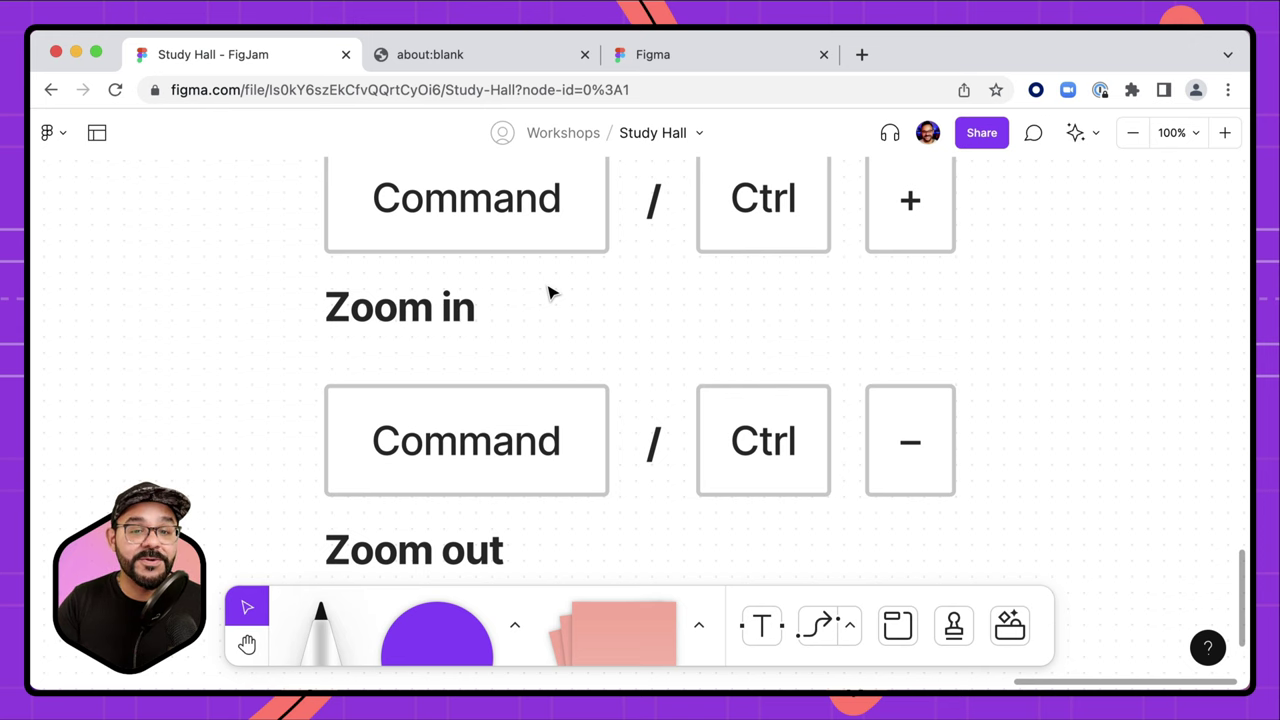
pyautogui.press('super+minus')
pyautogui.press('super+equal')
pyautogui.press('super+equal')
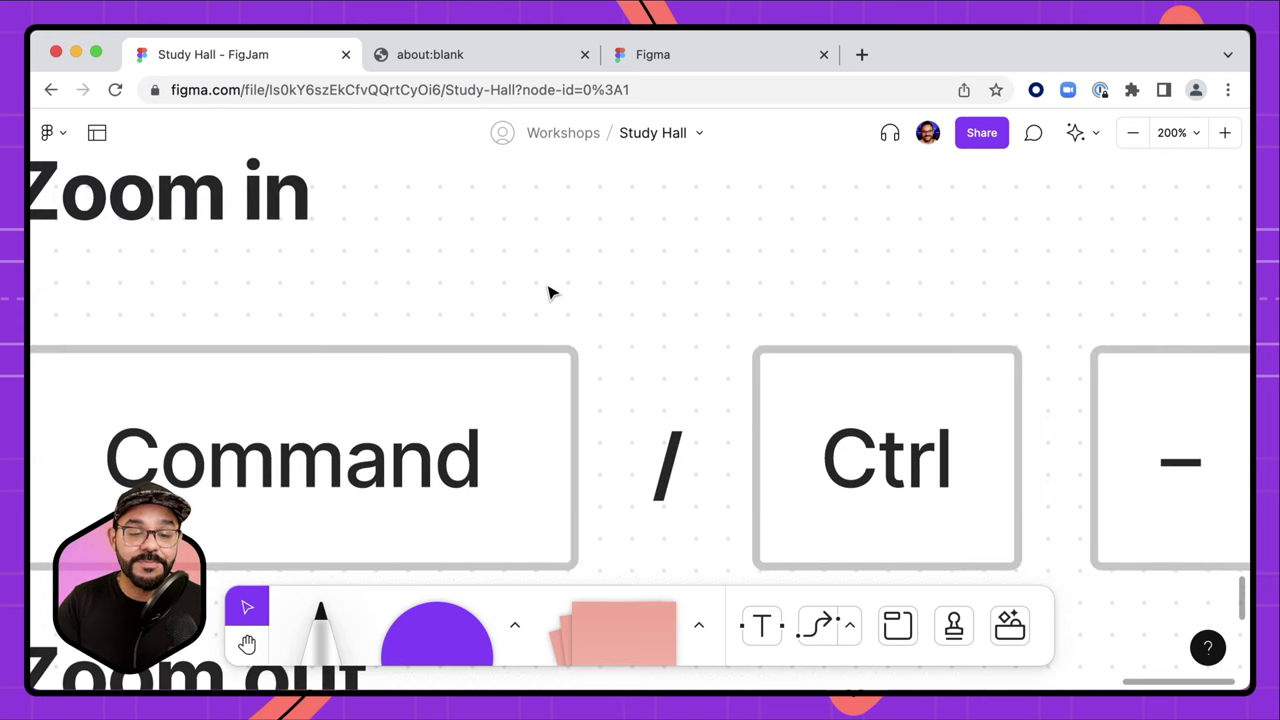
pyautogui.press('super+minus')
pyautogui.press('super+minus')
pyautogui.press('super+minus')
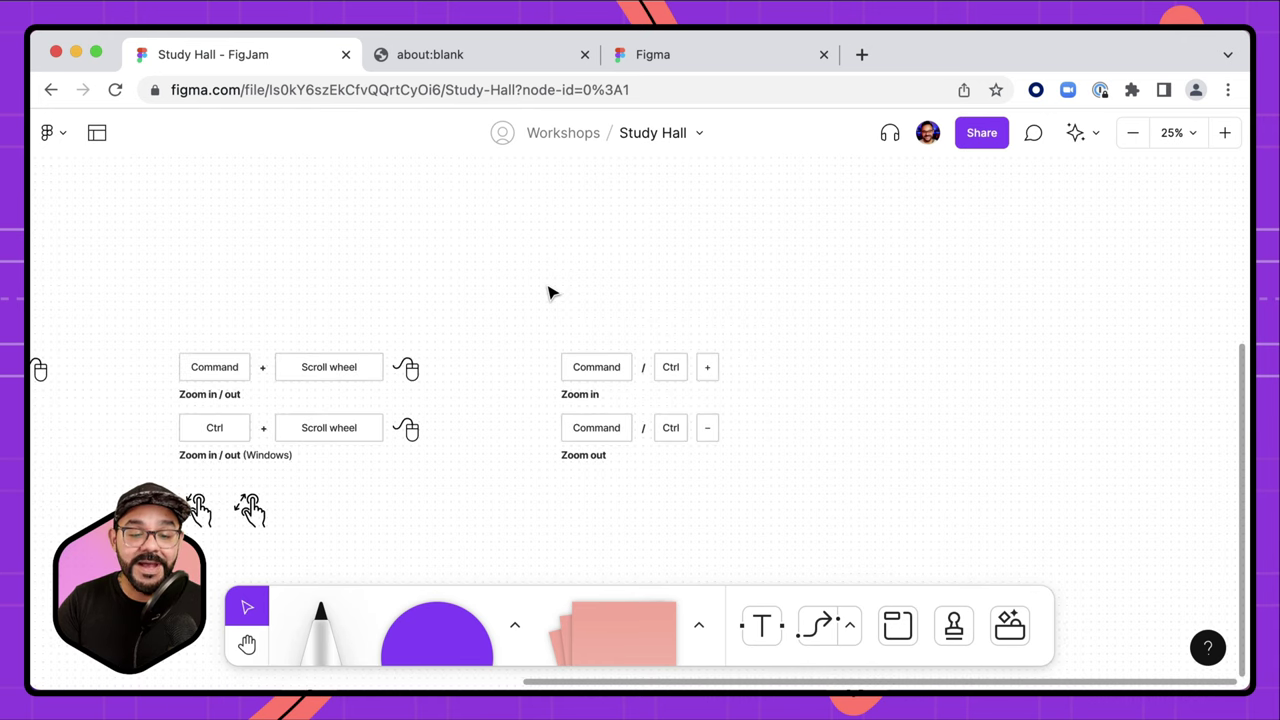
# - Fit the whole Basic navigation area in view at 20% zoom
pyautogui.scroll(-2, 620, 371)
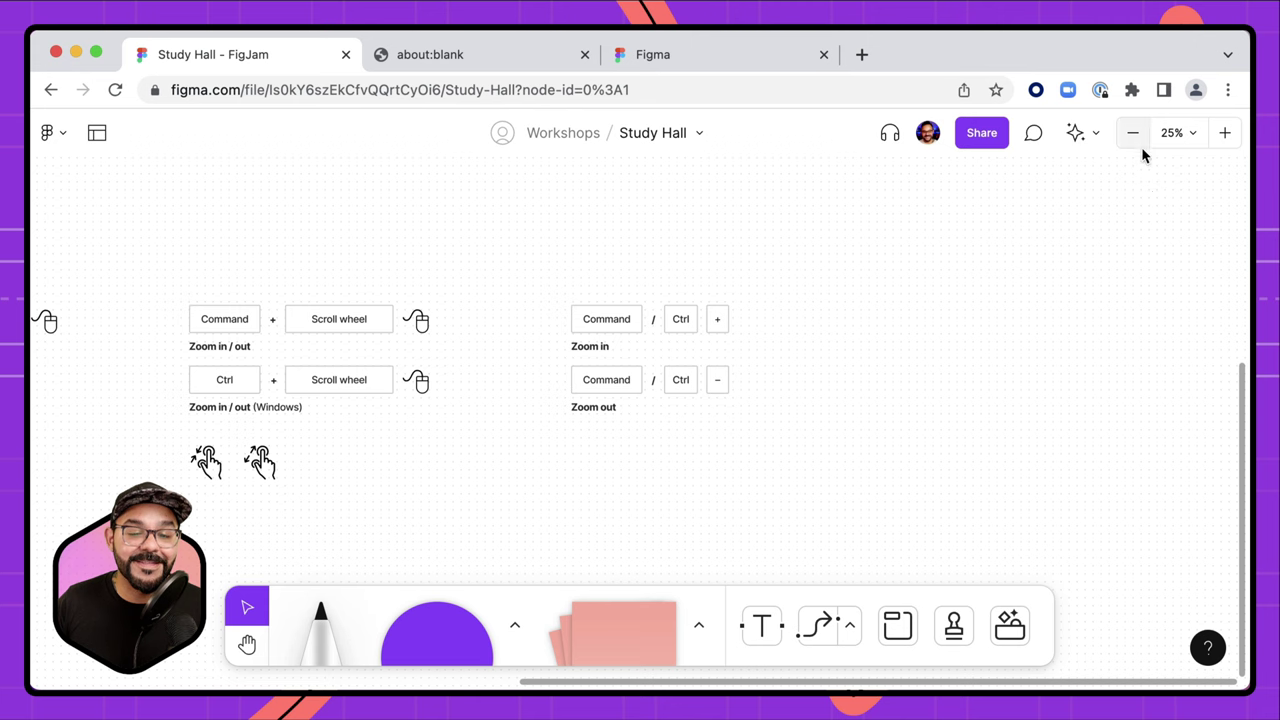
pyautogui.press('space')
pyautogui.moveTo(728, 280); pyautogui.dragTo(889, 240)
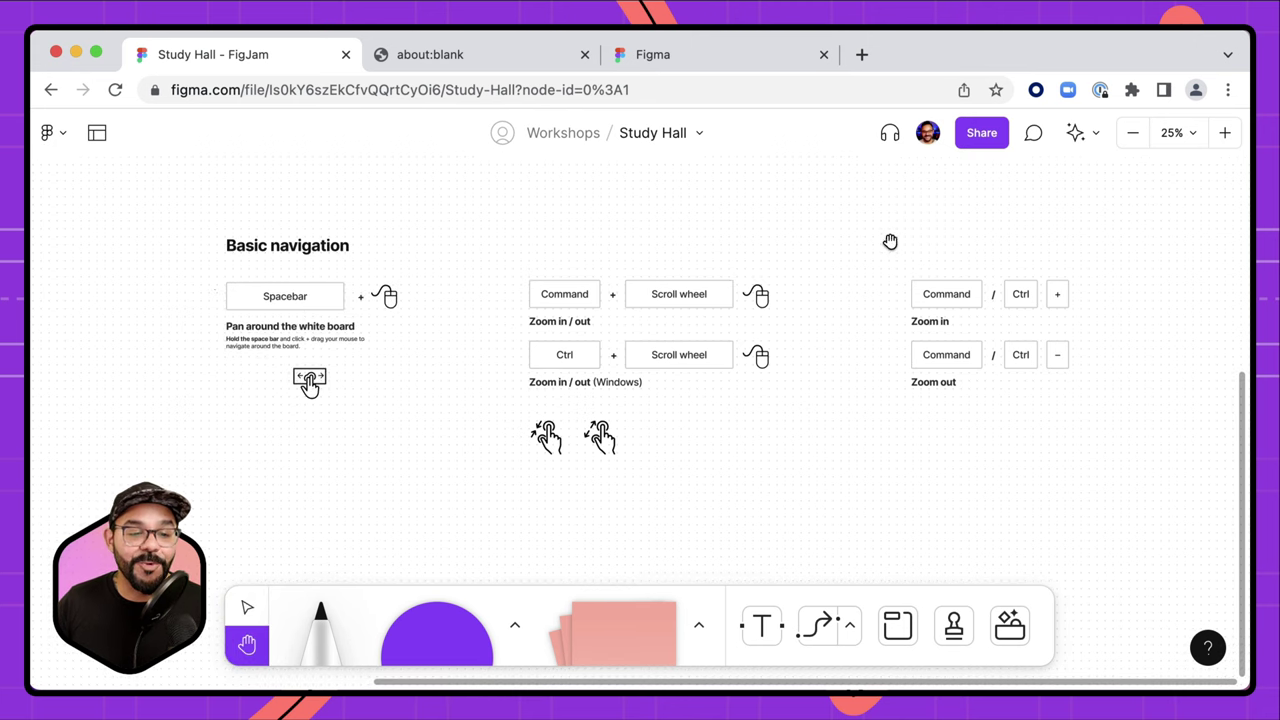
pyautogui.press('space')
pyautogui.scroll(-2, 386, 292)
pyautogui.moveTo(386, 292); pyautogui.dragTo(379, 356)
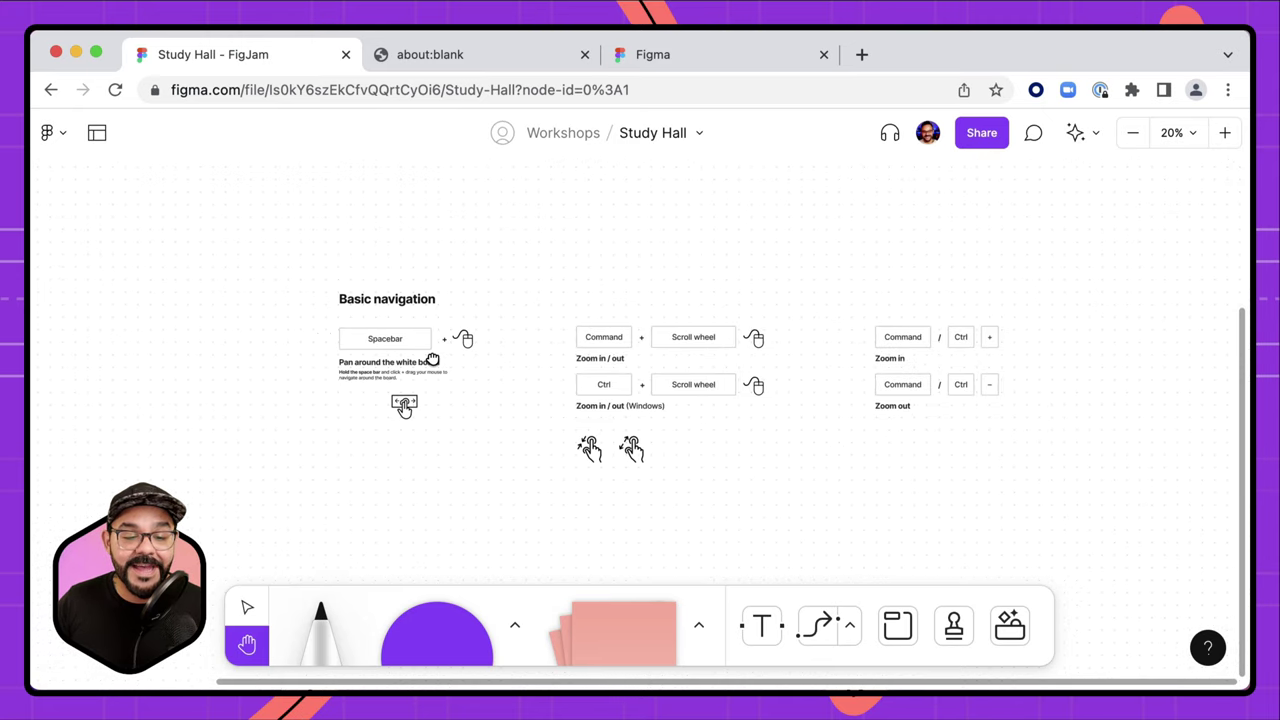
# - Return to the file browser and open the Workshops project of the Innovation 101 team
pyautogui.click(58, 140)
pyautogui.click(78, 181)
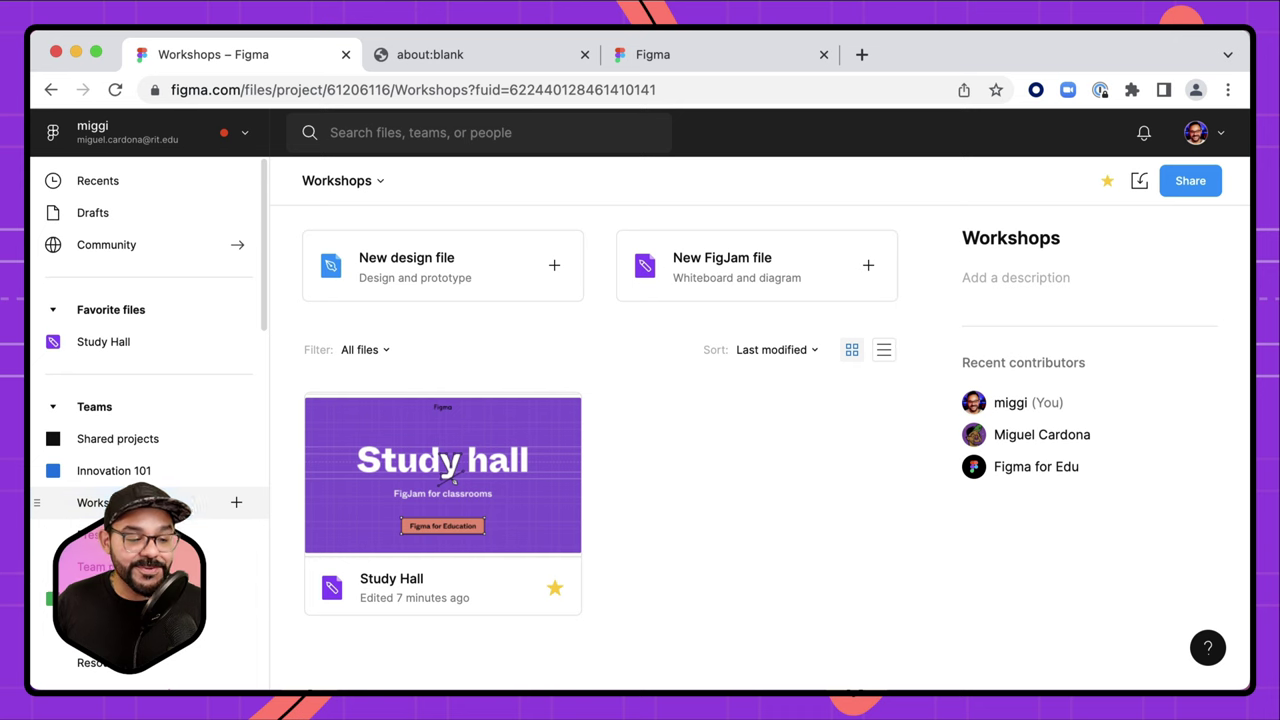
pyautogui.click(114, 471)
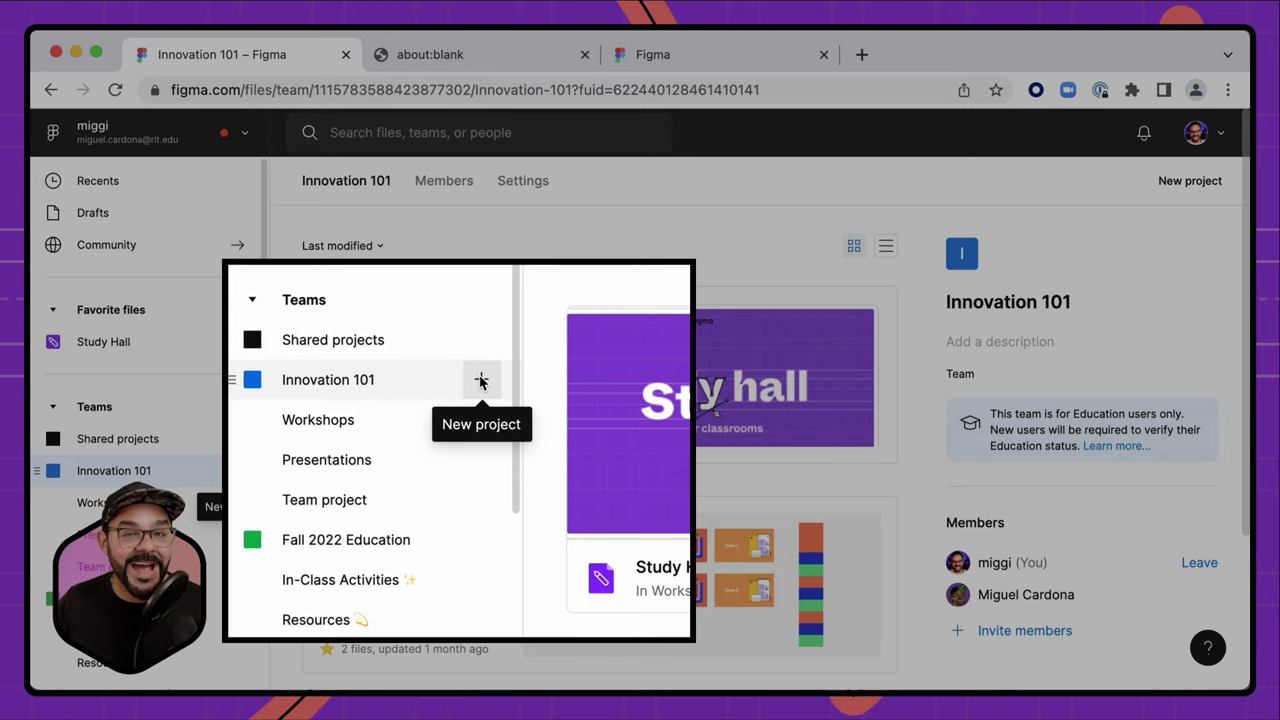
pyautogui.click(127, 506)
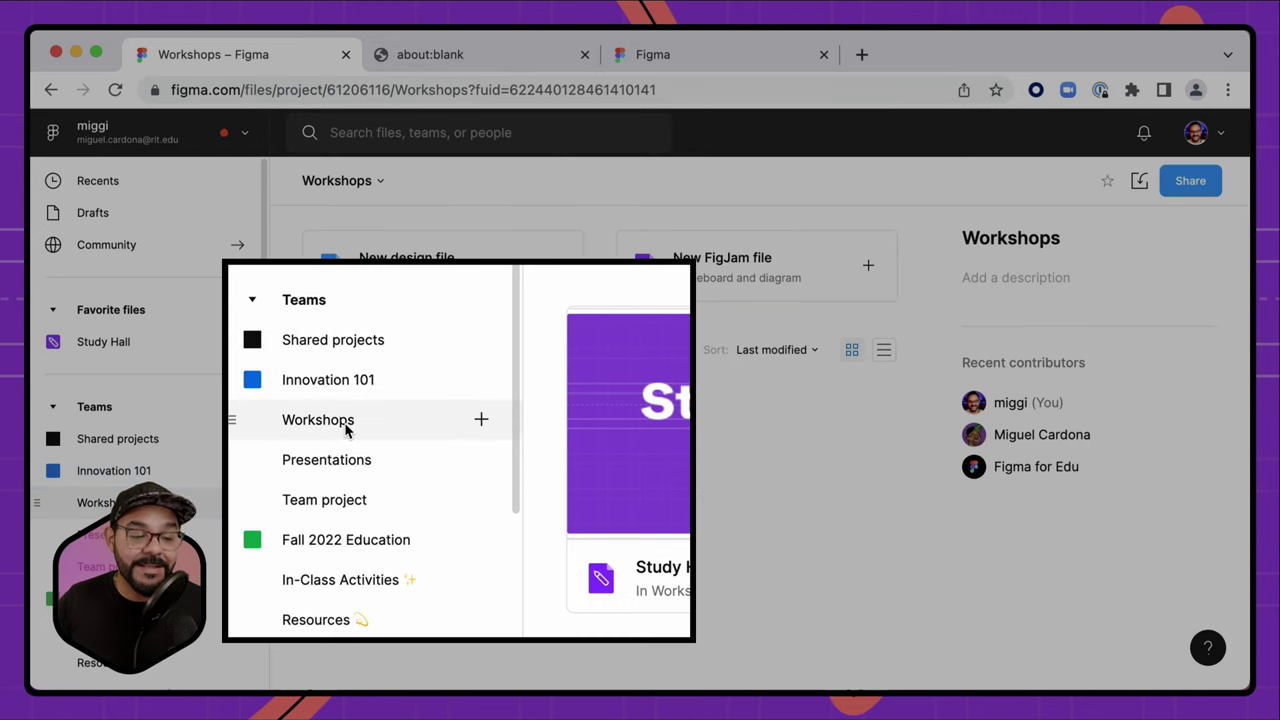
pyautogui.click(481, 421)
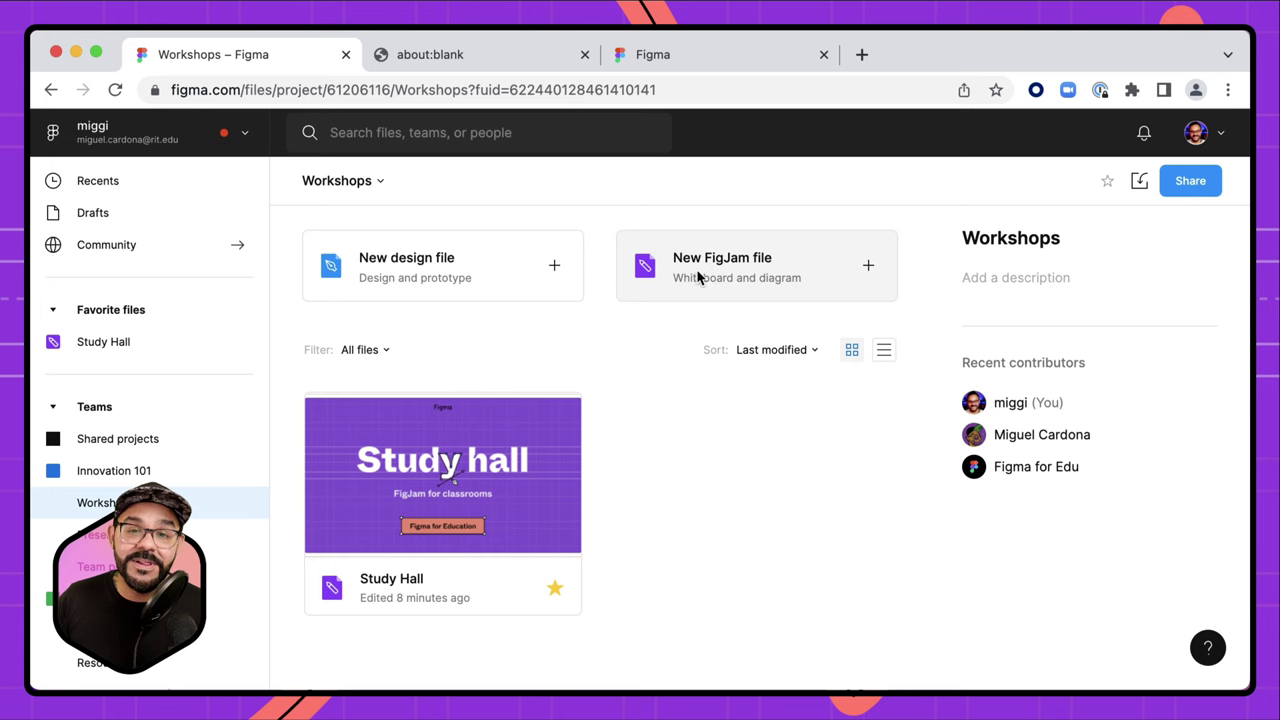
# - Create a new FigJam file in the Workshops project and name it "FigJam 101"
pyautogui.click(698, 276)
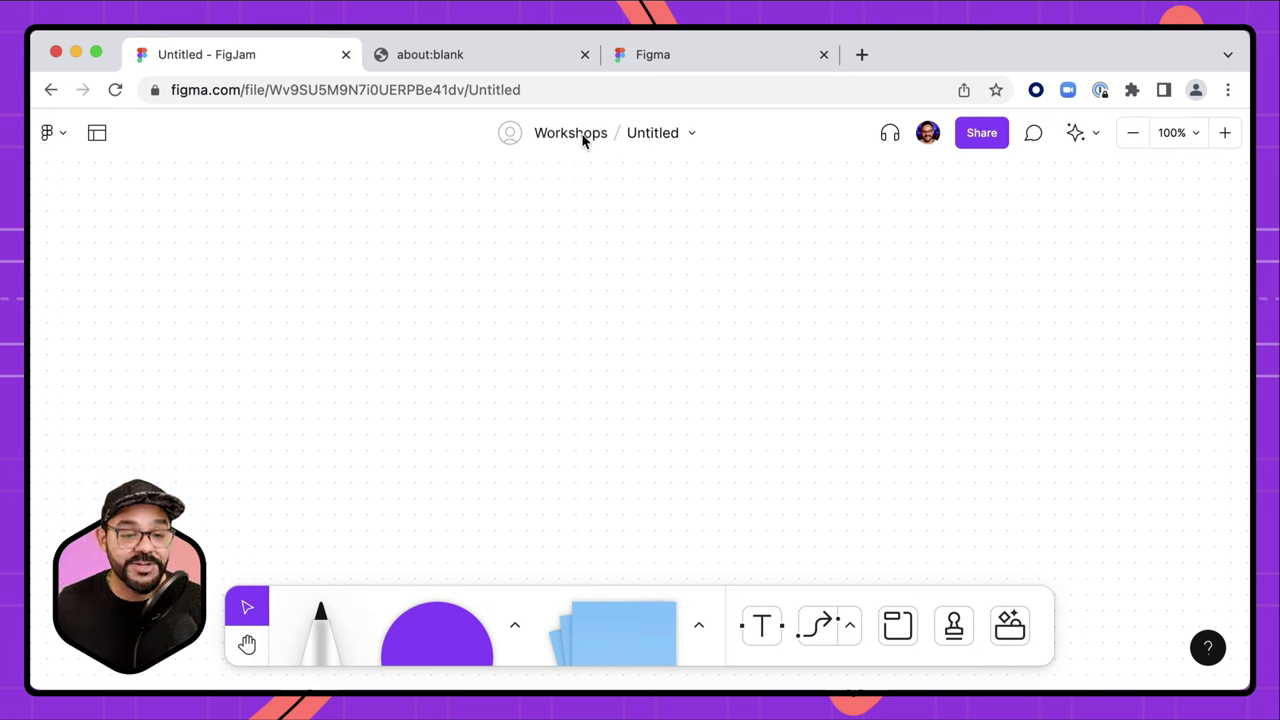
pyautogui.click(653, 133)
pyautogui.write('FigJam 101')
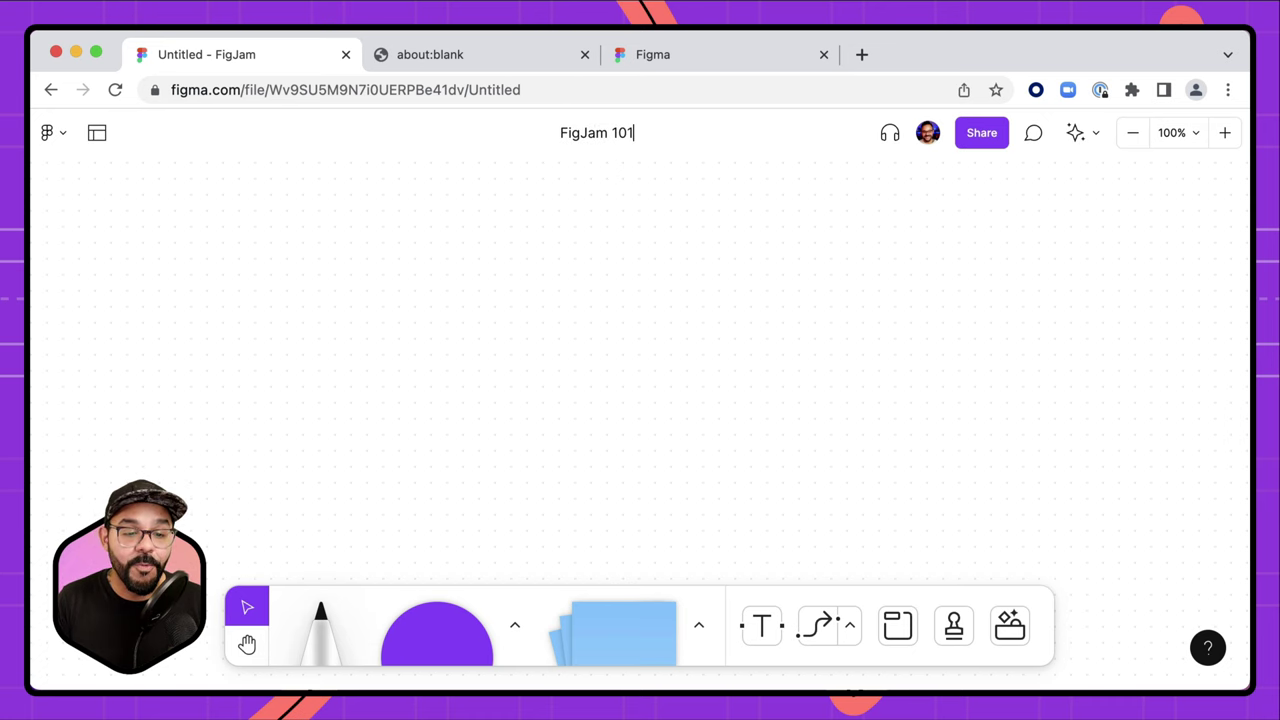
pyautogui.press('Return')
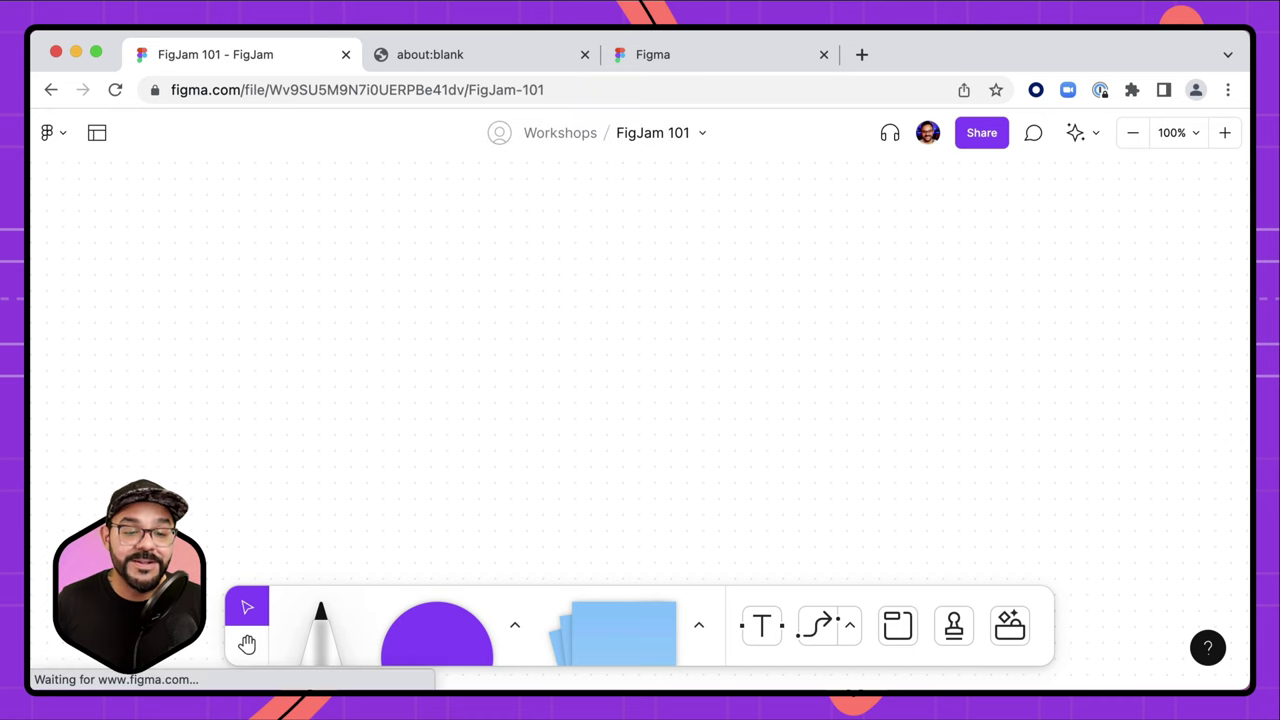
# - View the Workshops project containing the FigJam 101 file, and close it again
pyautogui.click(568, 140)
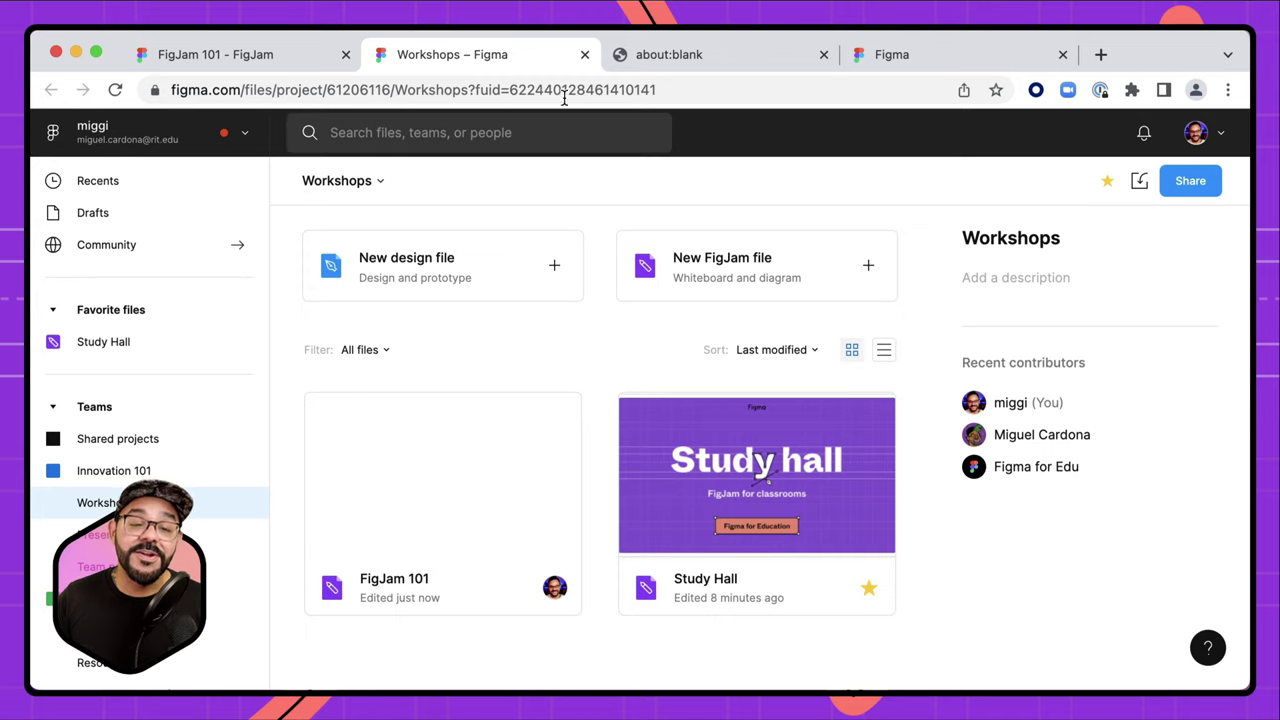
pyautogui.click(584, 56)
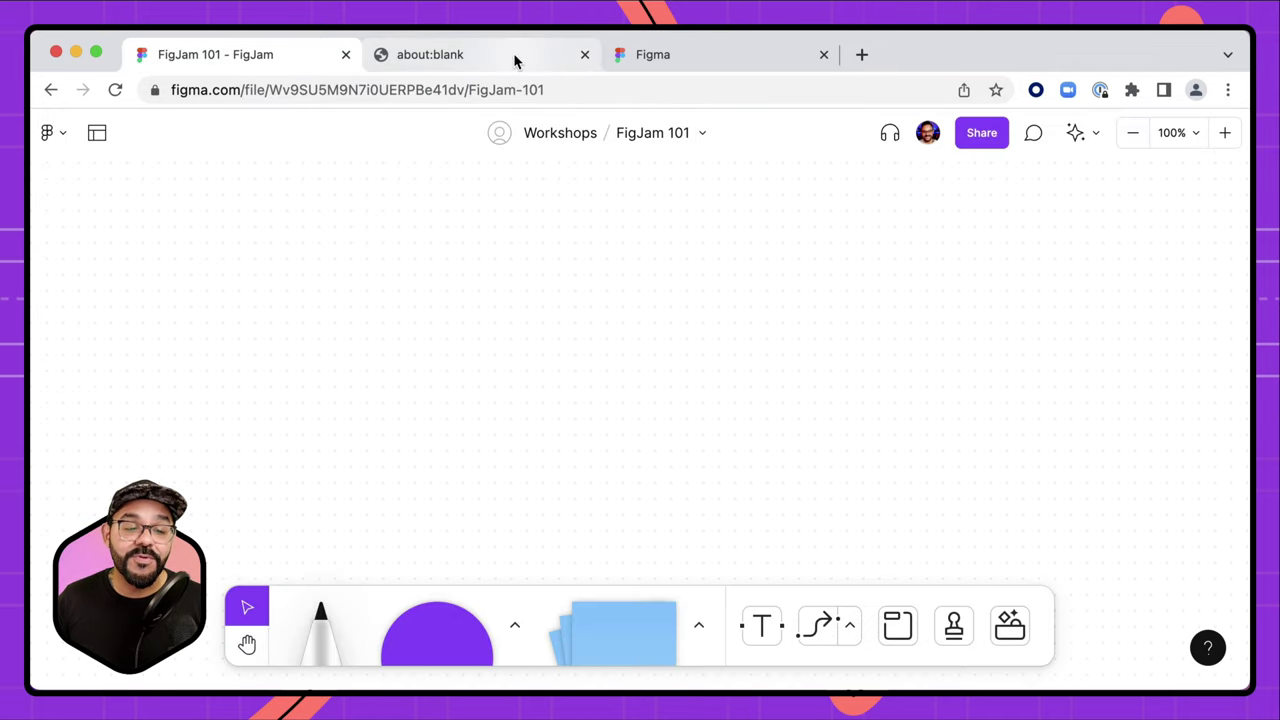
# - Create a new untitled FigJam draft by loading figjam.new in the blank browser tab
pyautogui.click(515, 61)
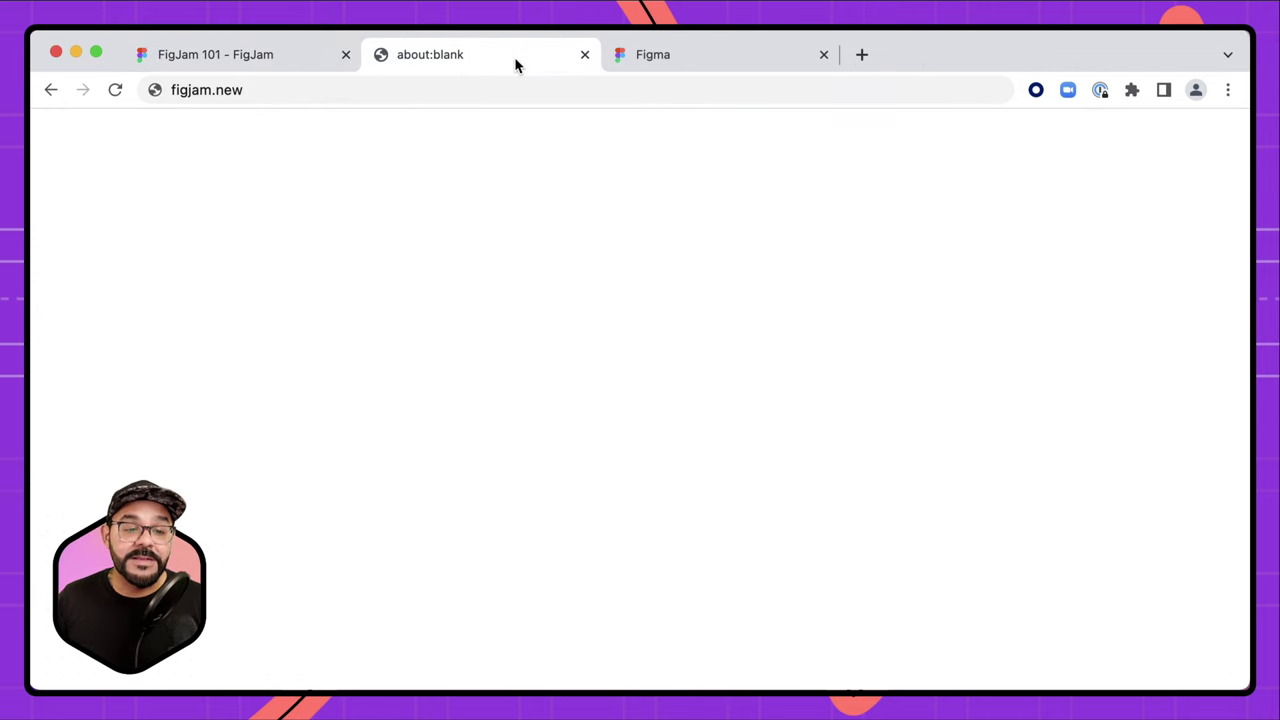
pyautogui.click(496, 89)
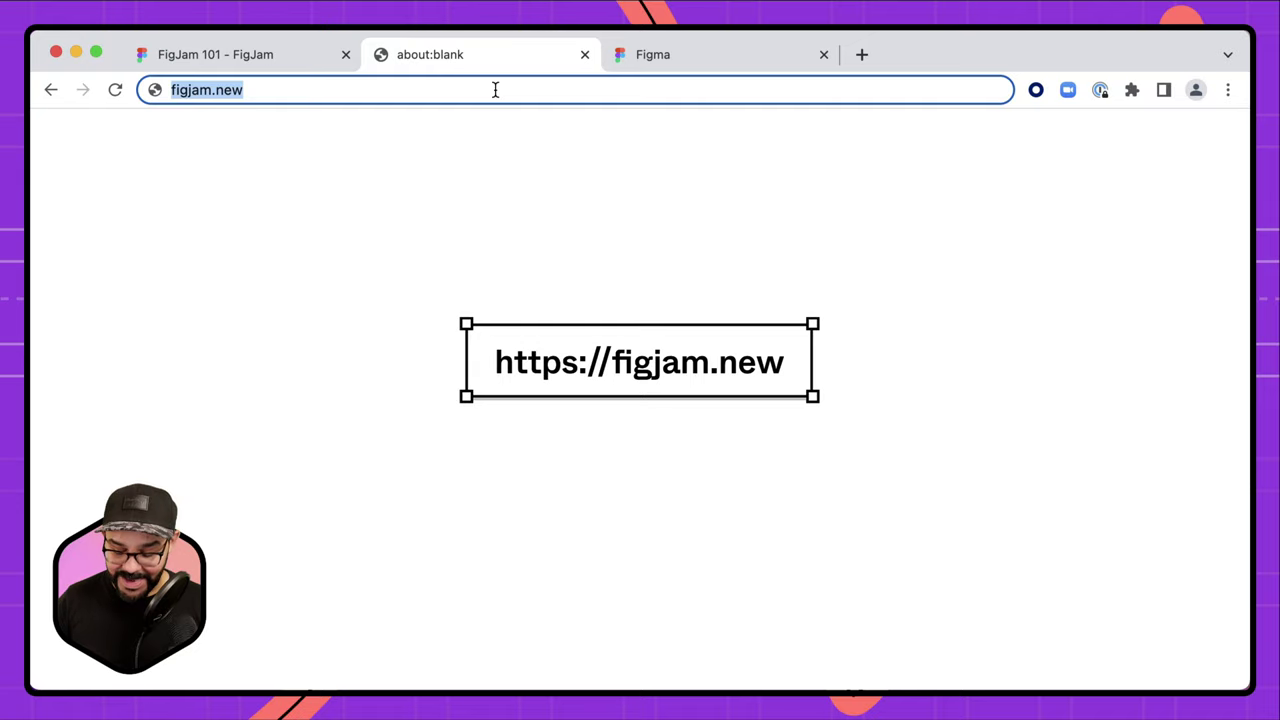
pyautogui.press('Return')
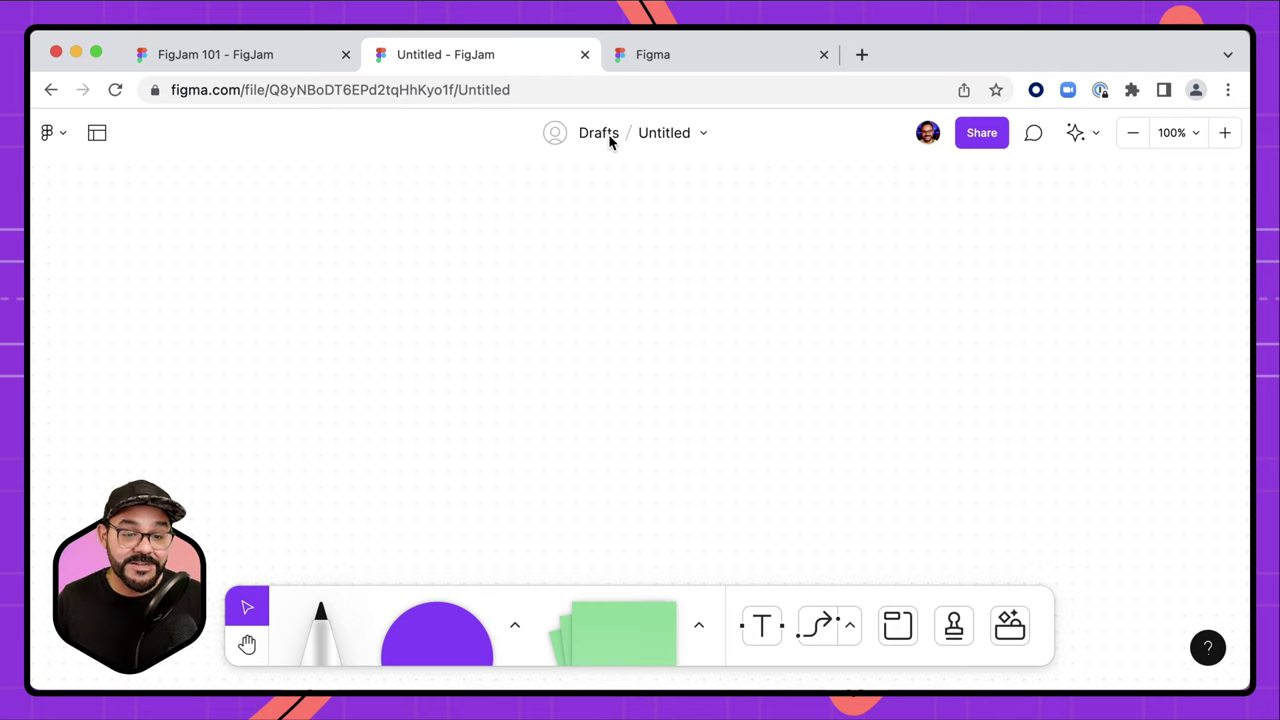
# - Move the untitled draft to the Workshops project of the Innovation 101 team
pyautogui.click(702, 134)
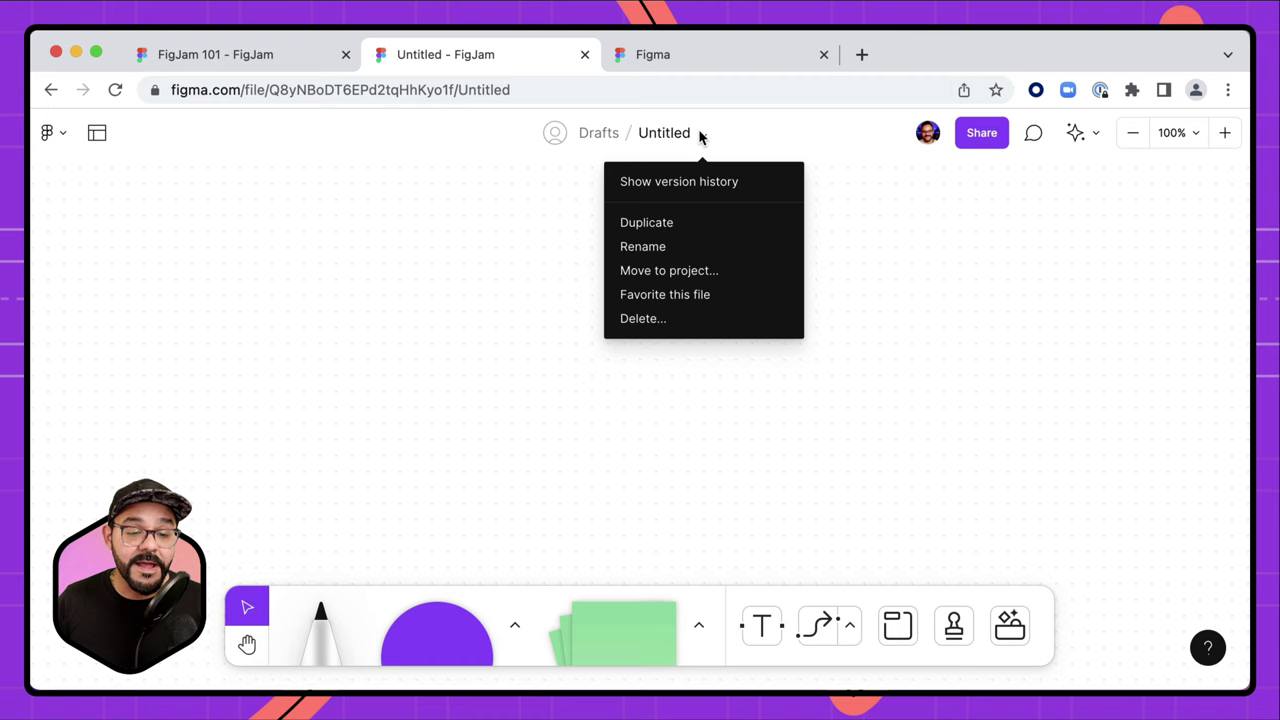
pyautogui.click(684, 270)
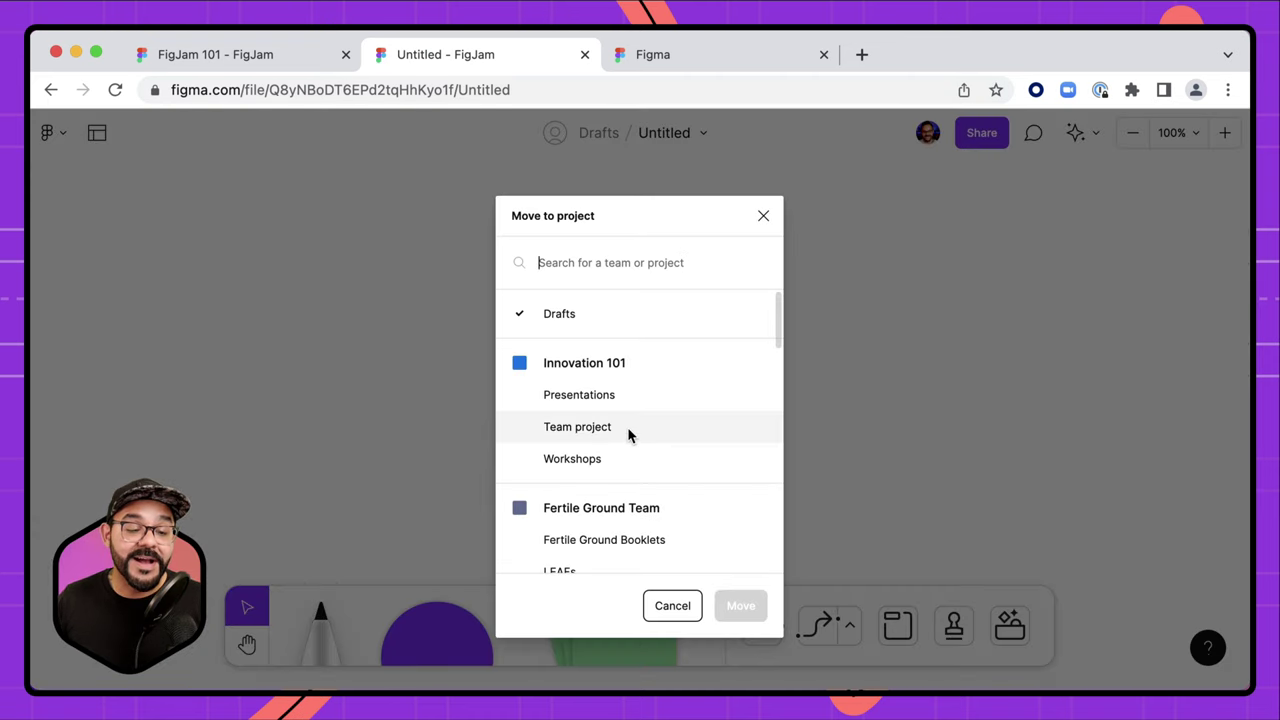
pyautogui.click(606, 455)
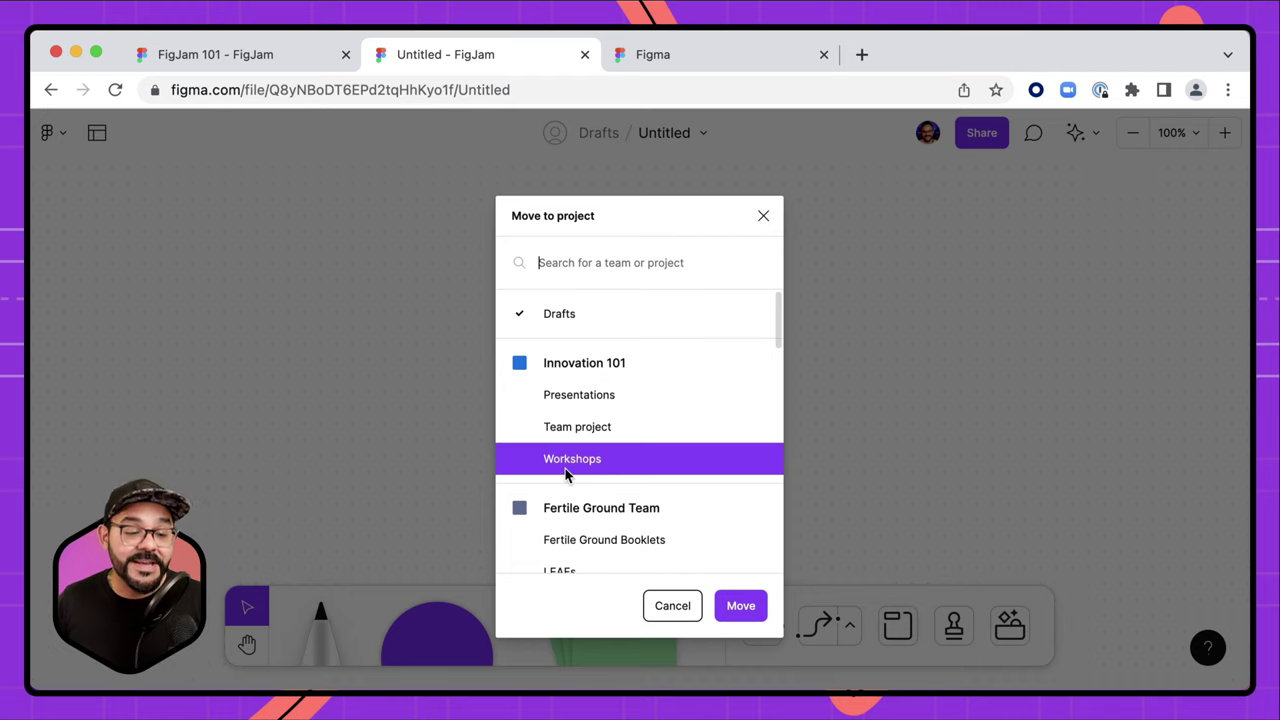
pyautogui.click(741, 606)
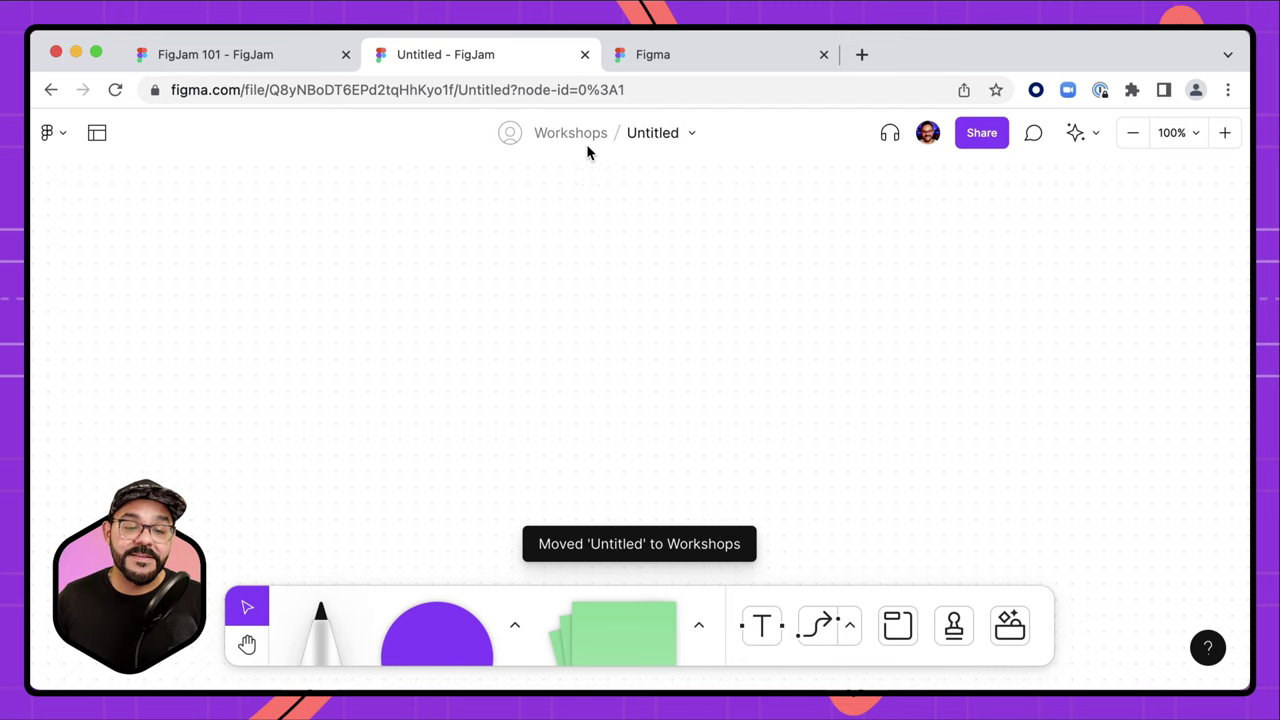
# - Rename the untitled FigJam file as "FigJam 102"
pyautogui.click(662, 134)
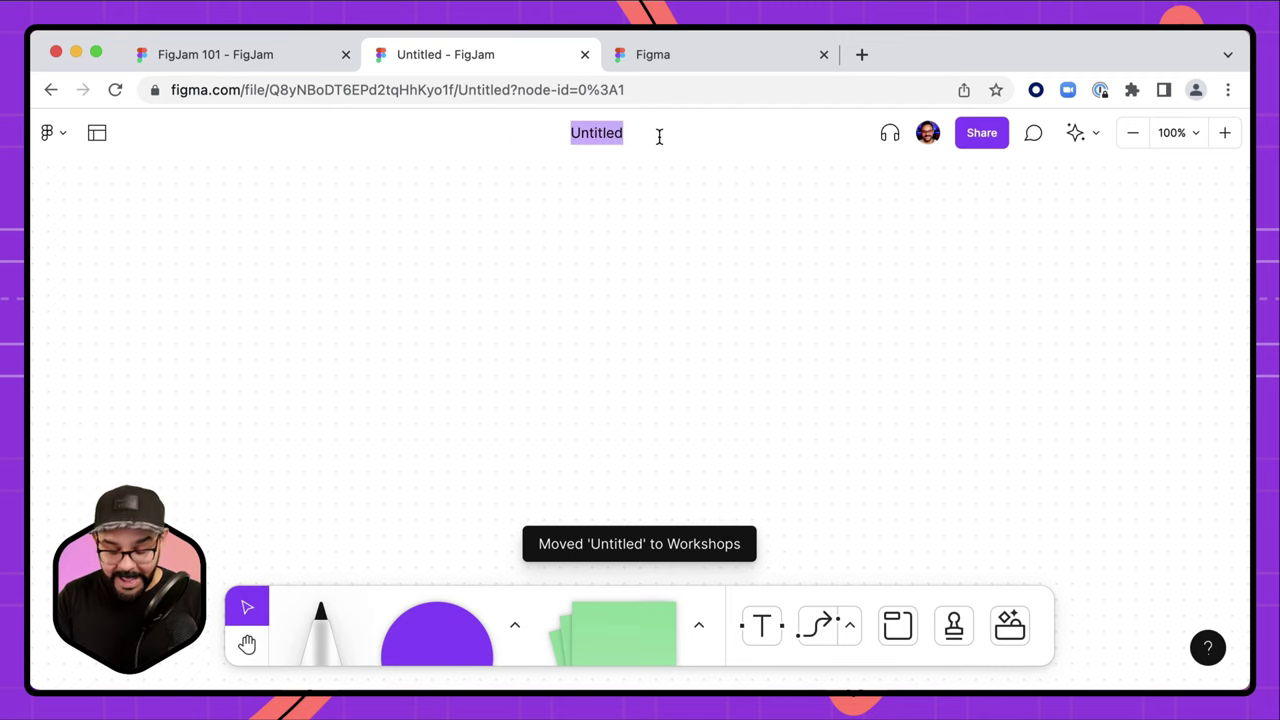
pyautogui.write('FigJam 102')
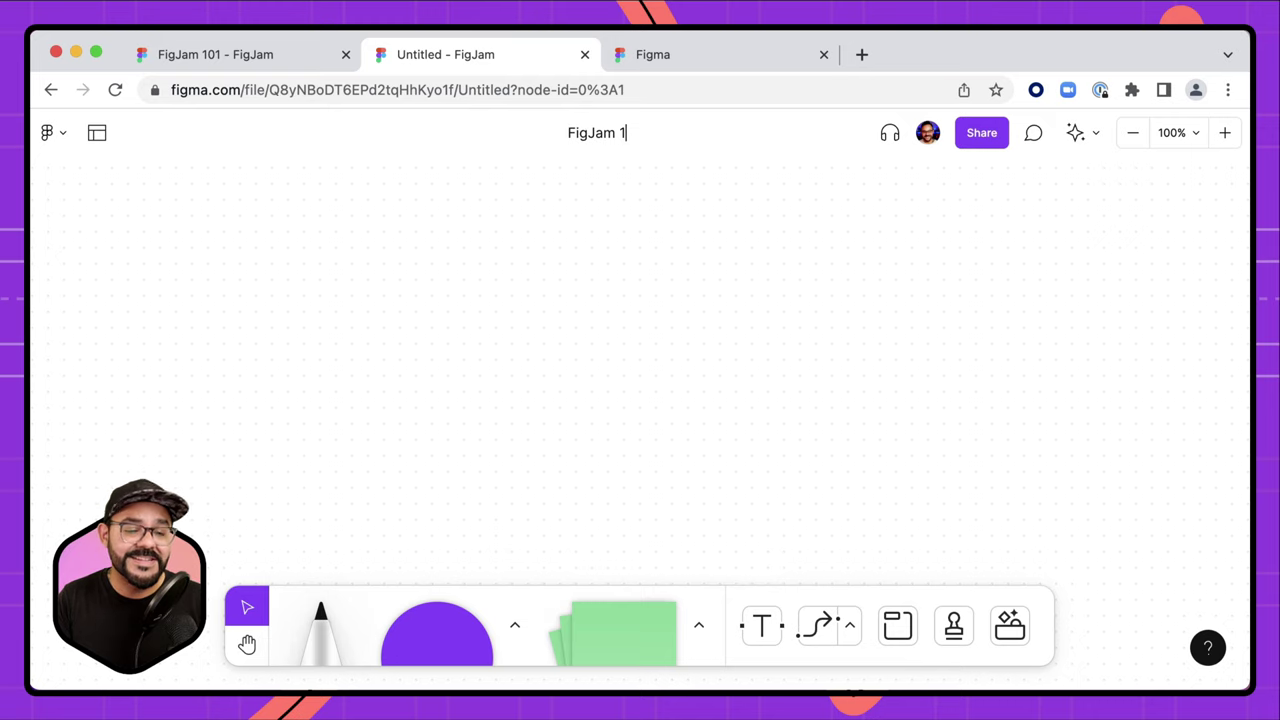
pyautogui.press('Return')
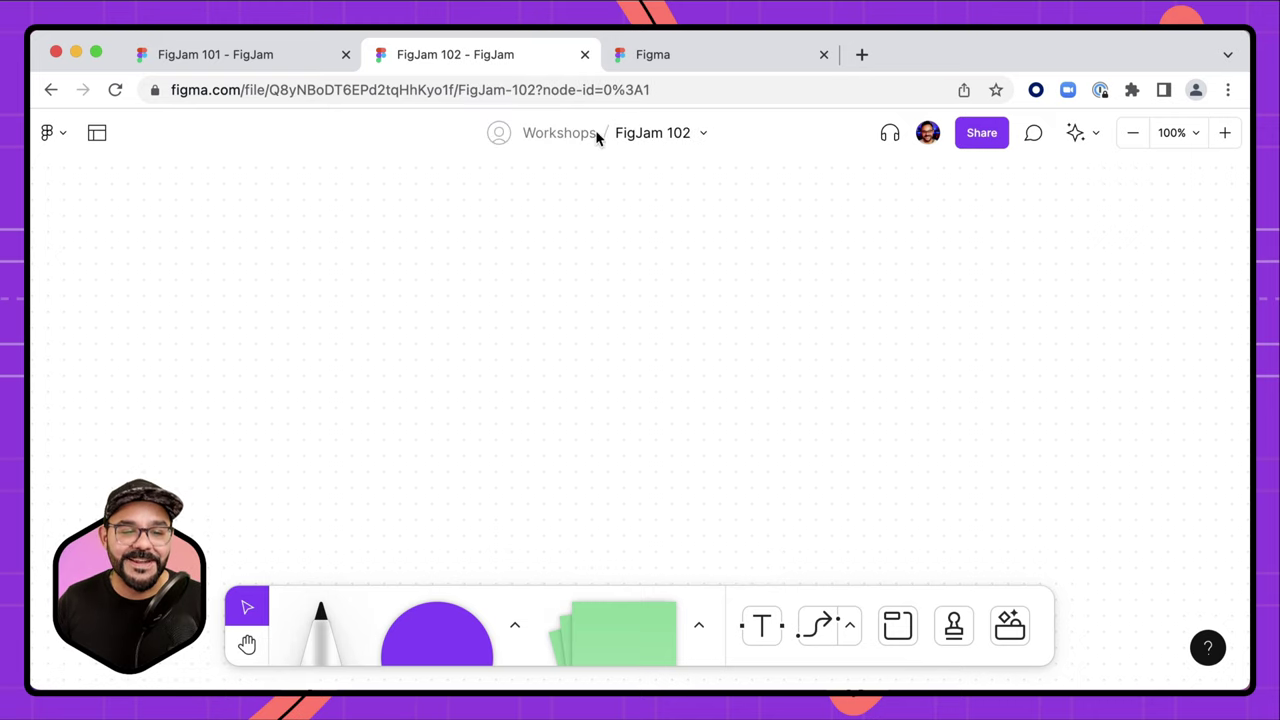
# - Open the Workshops project and delete the FigJam 102 file from it
pyautogui.click(568, 133)
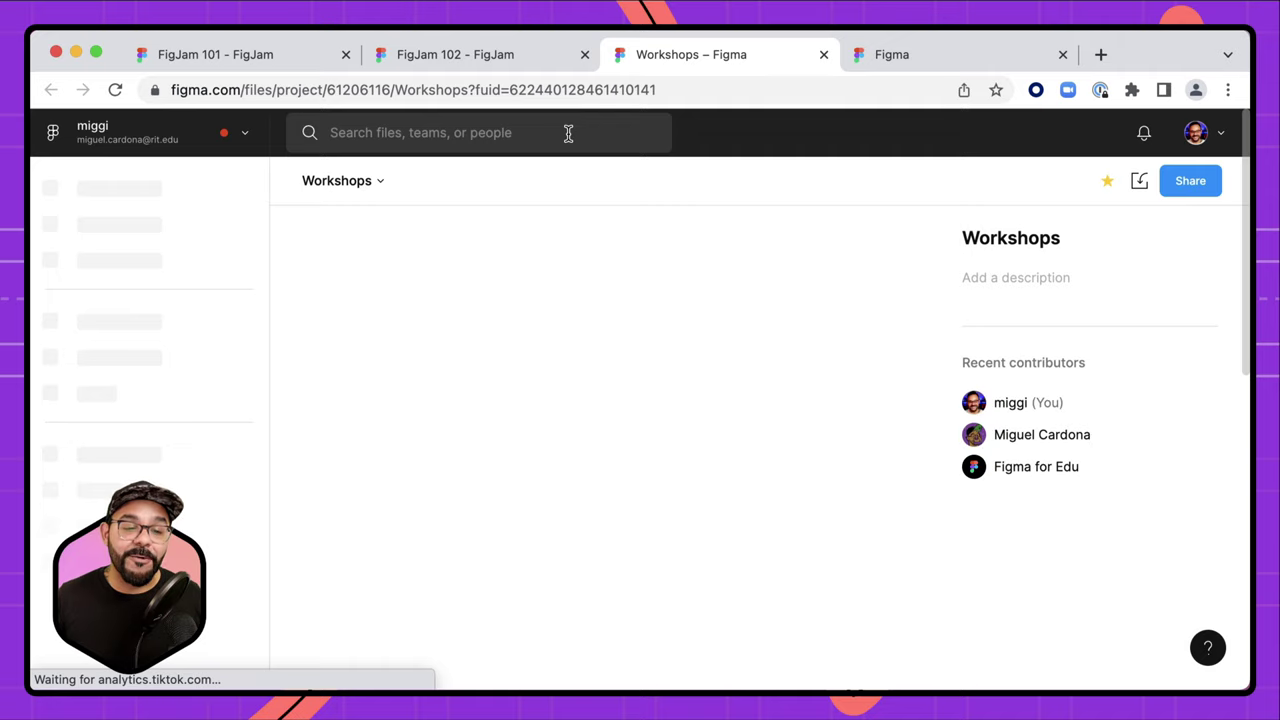
pyautogui.scroll(-3, 531, 363)
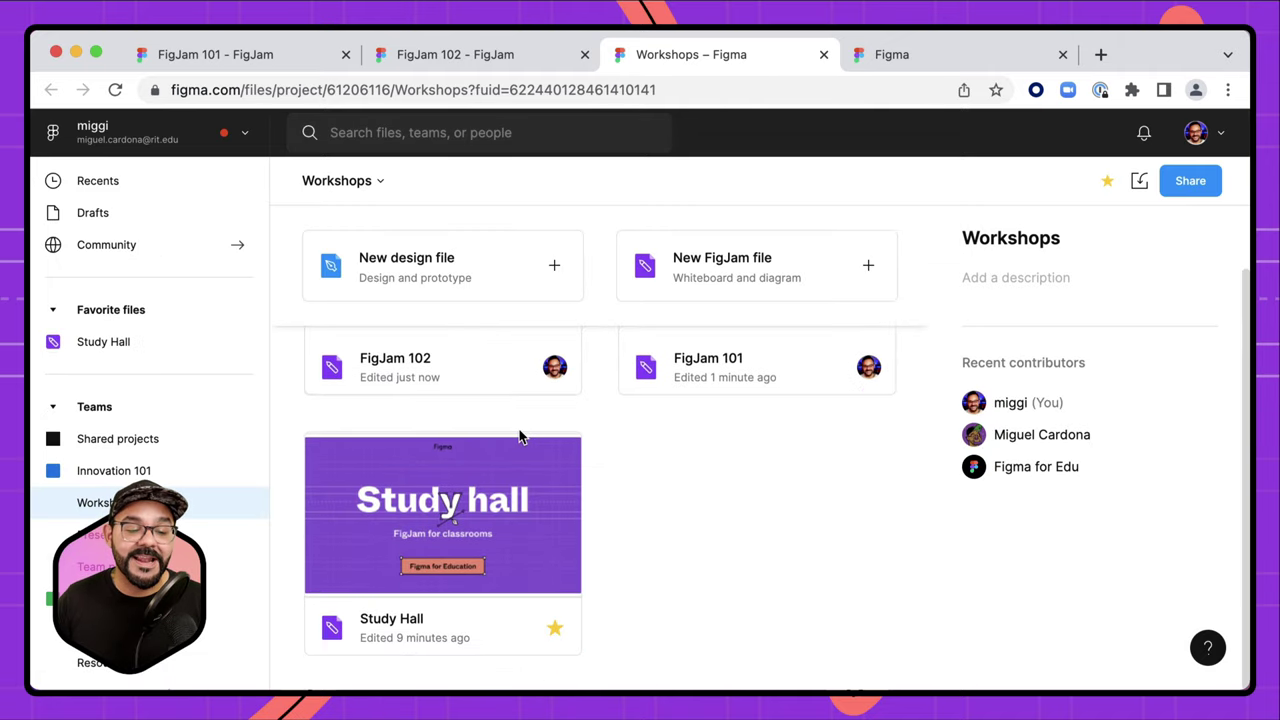
pyautogui.scroll(2, 703, 477)
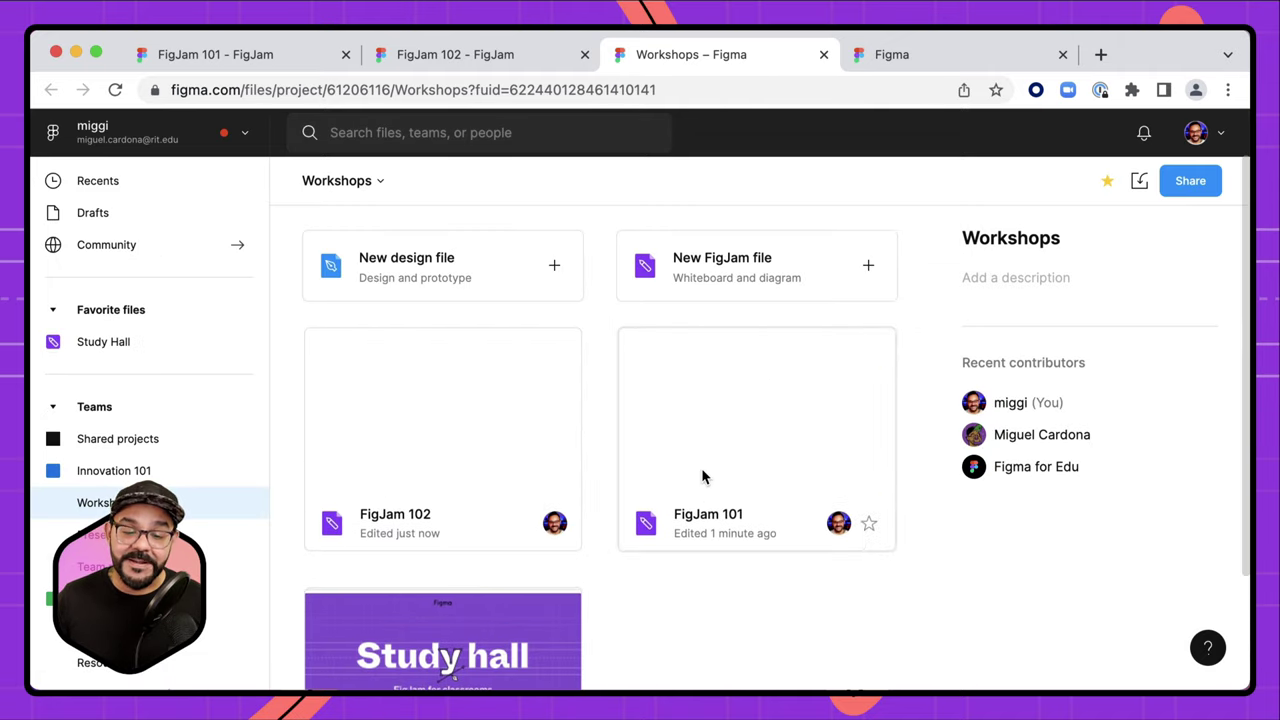
pyautogui.rightClick(475, 435)
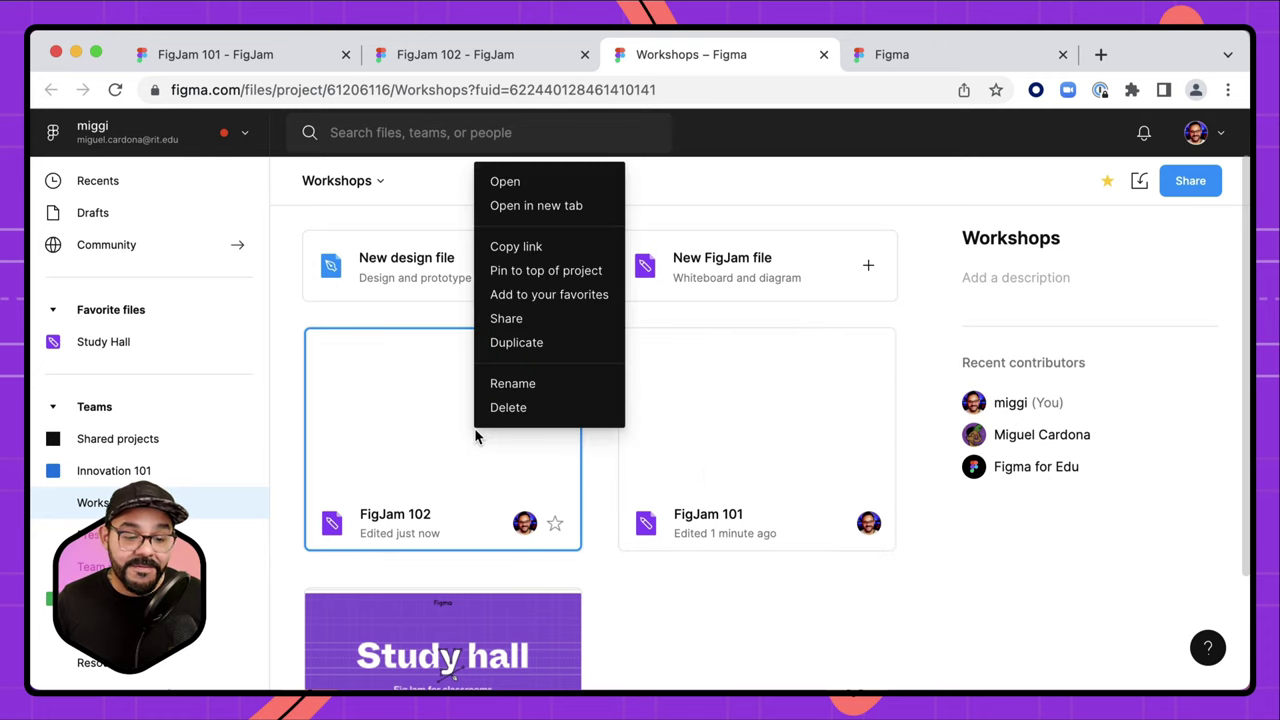
pyautogui.click(490, 412)
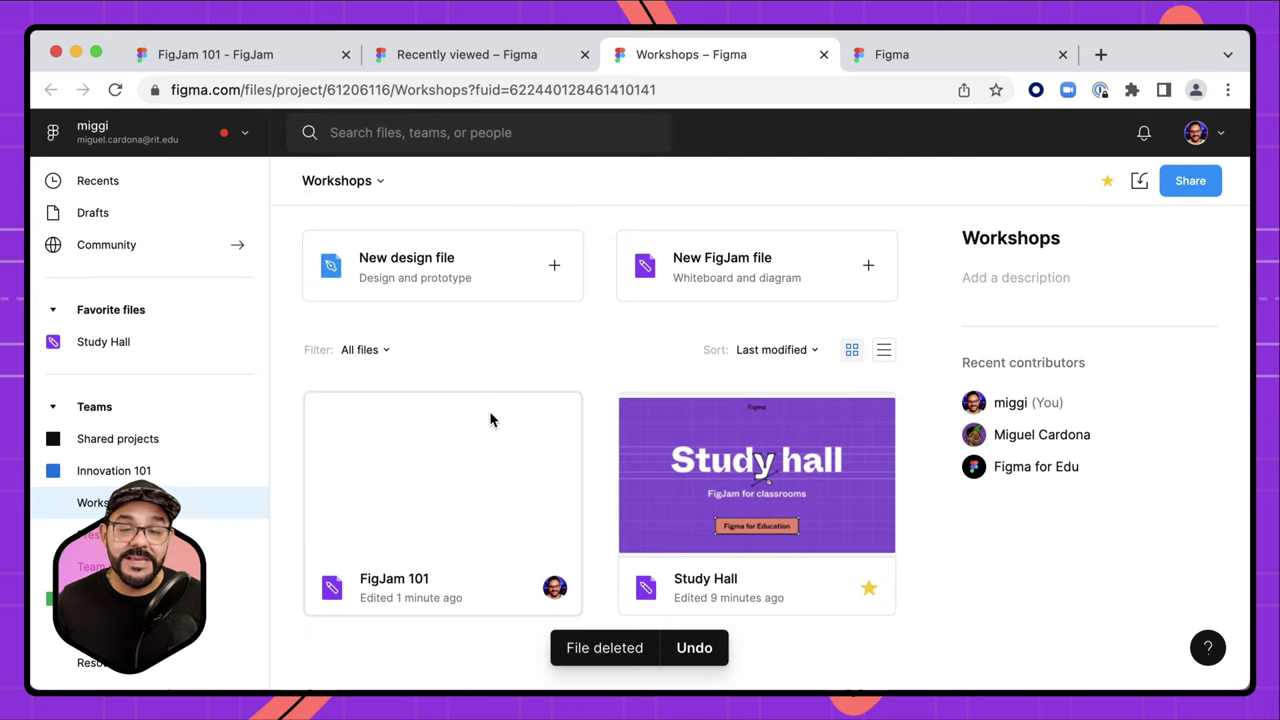
# - Open the Study Hall file at its Agenda section and show the spotlight option of your own avatar
pyautogui.click(744, 466)
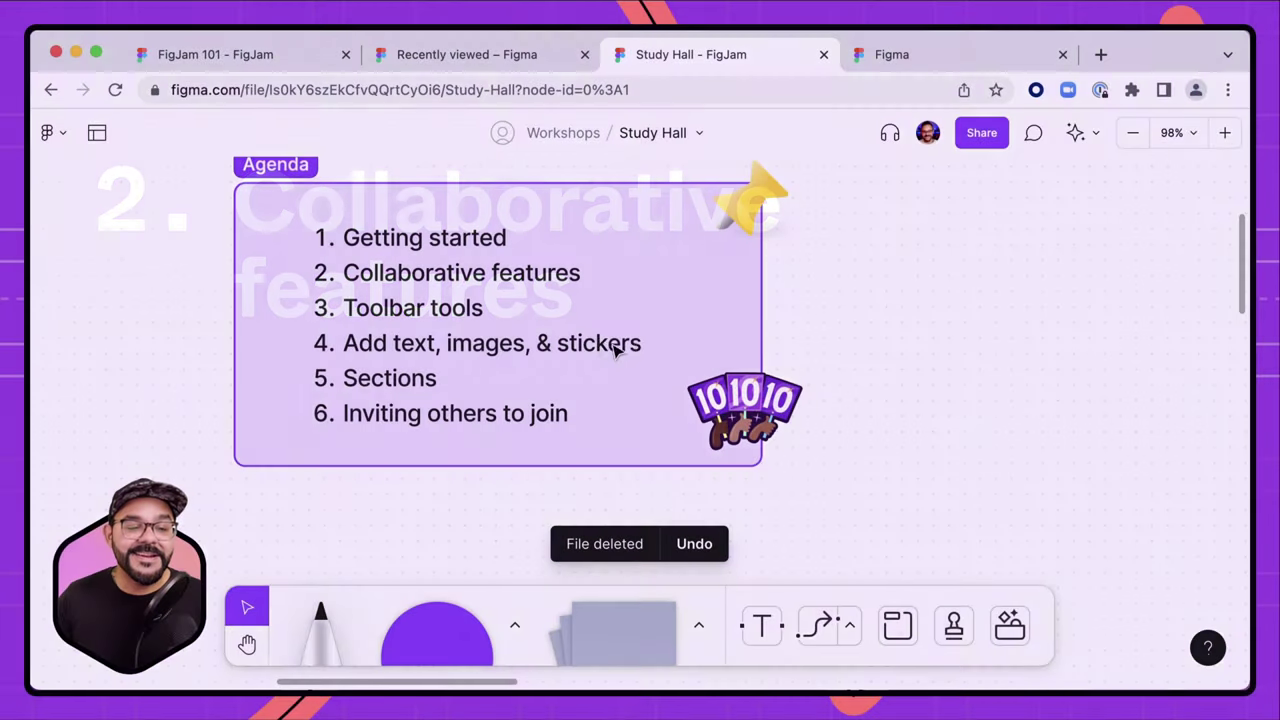
pyautogui.press('space')
pyautogui.moveTo(520, 320); pyautogui.dragTo(617, 349)
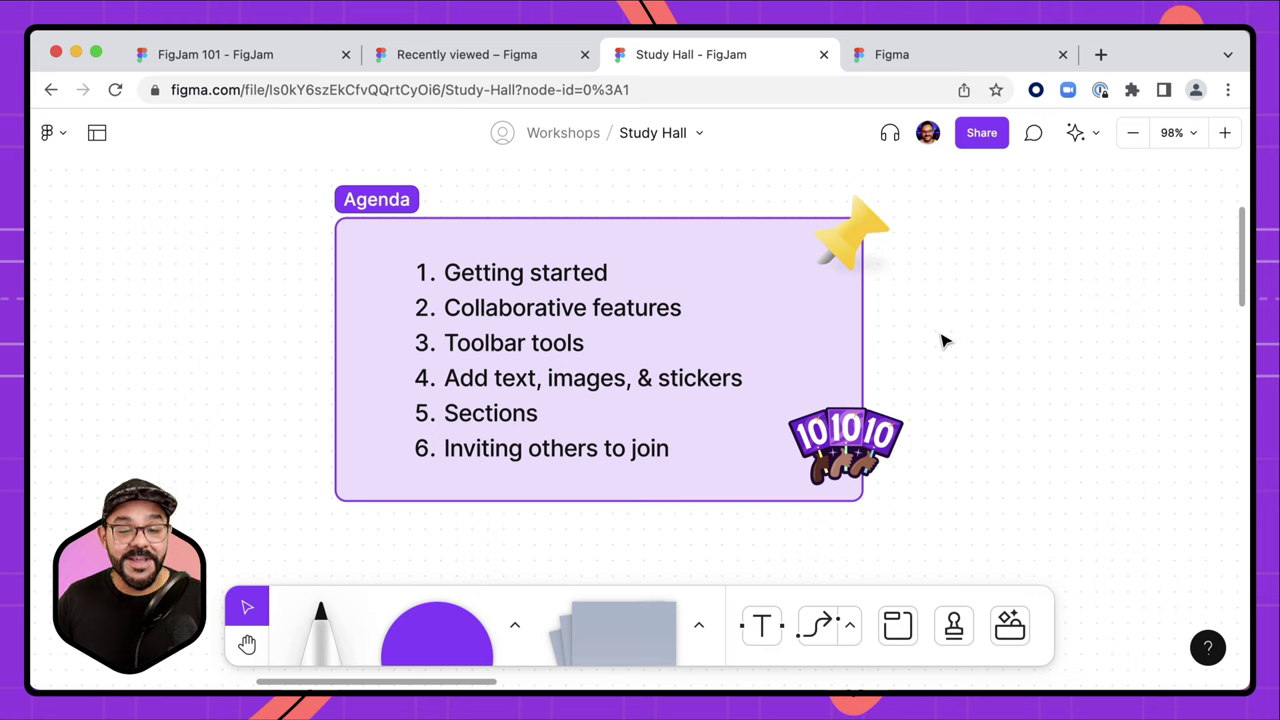
pyautogui.click(926, 140)
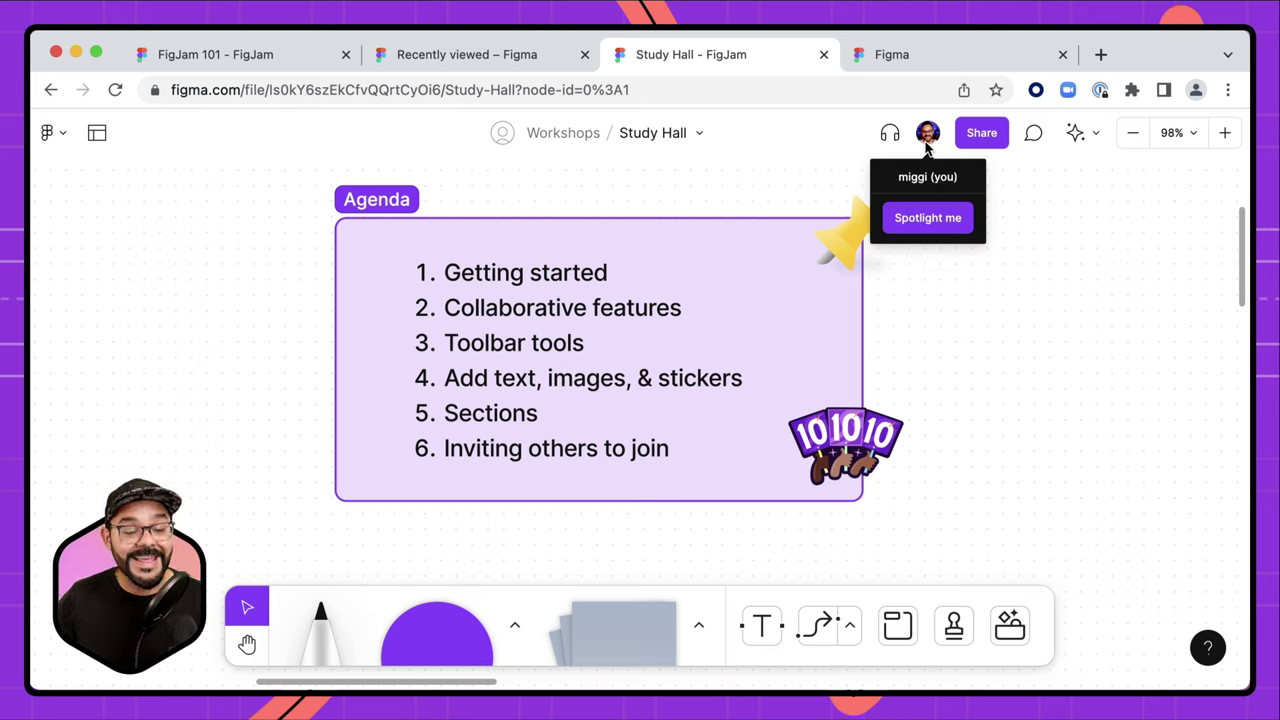
pyautogui.click(1040, 350)
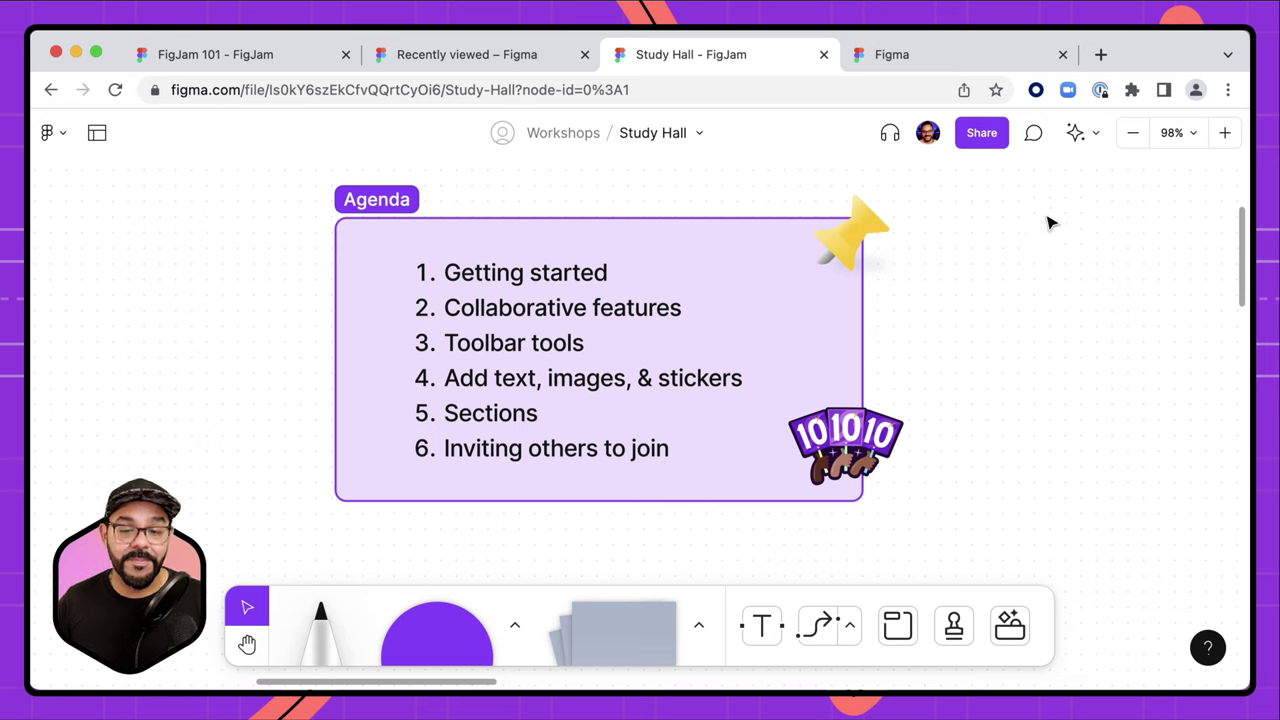
# - Emote with the heart-eyes face and the waving hand in the empty area beside the Agenda section
pyautogui.click(1088, 132)
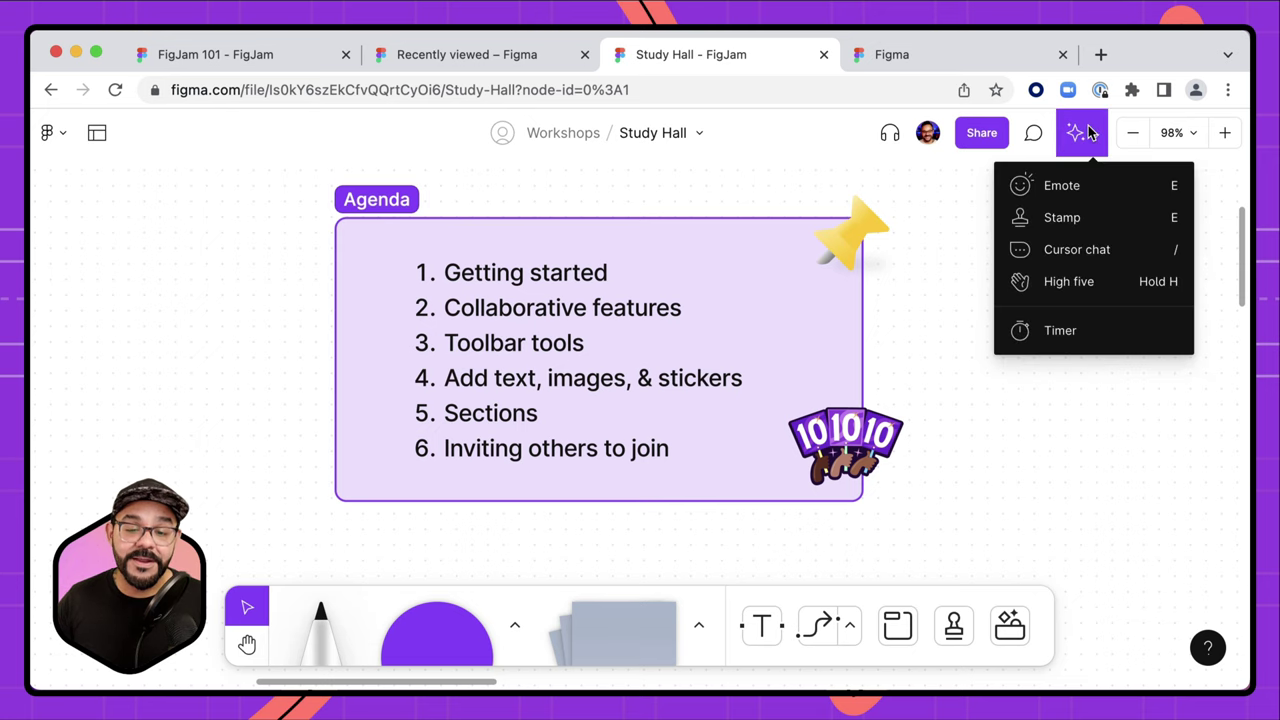
pyautogui.click(1078, 190)
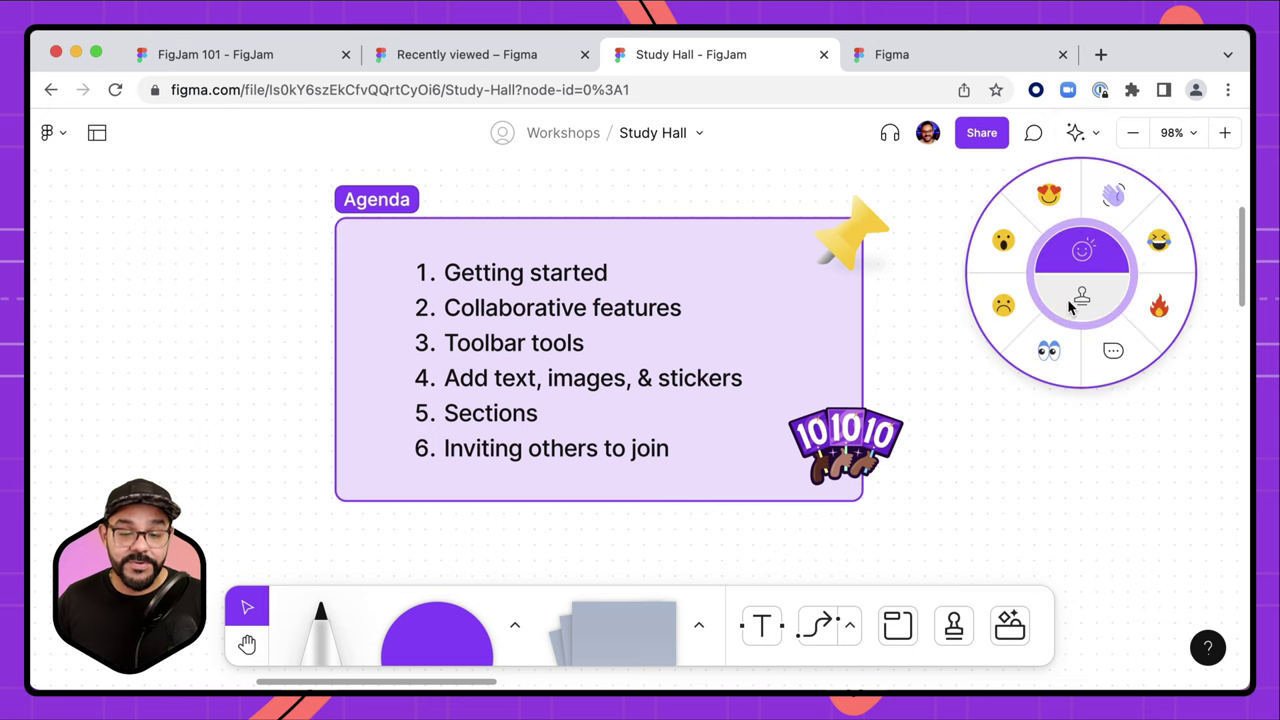
pyautogui.click(1045, 197)
pyautogui.moveTo(1034, 380)
pyautogui.mouseDown()
pyautogui.moveTo(780, 384)
pyautogui.moveTo(1003, 402)
pyautogui.moveTo(761, 466)
pyautogui.moveTo(896, 449)
pyautogui.moveTo(713, 442)
pyautogui.moveTo(1044, 434)
pyautogui.moveTo(951, 434)
pyautogui.mouseUp()
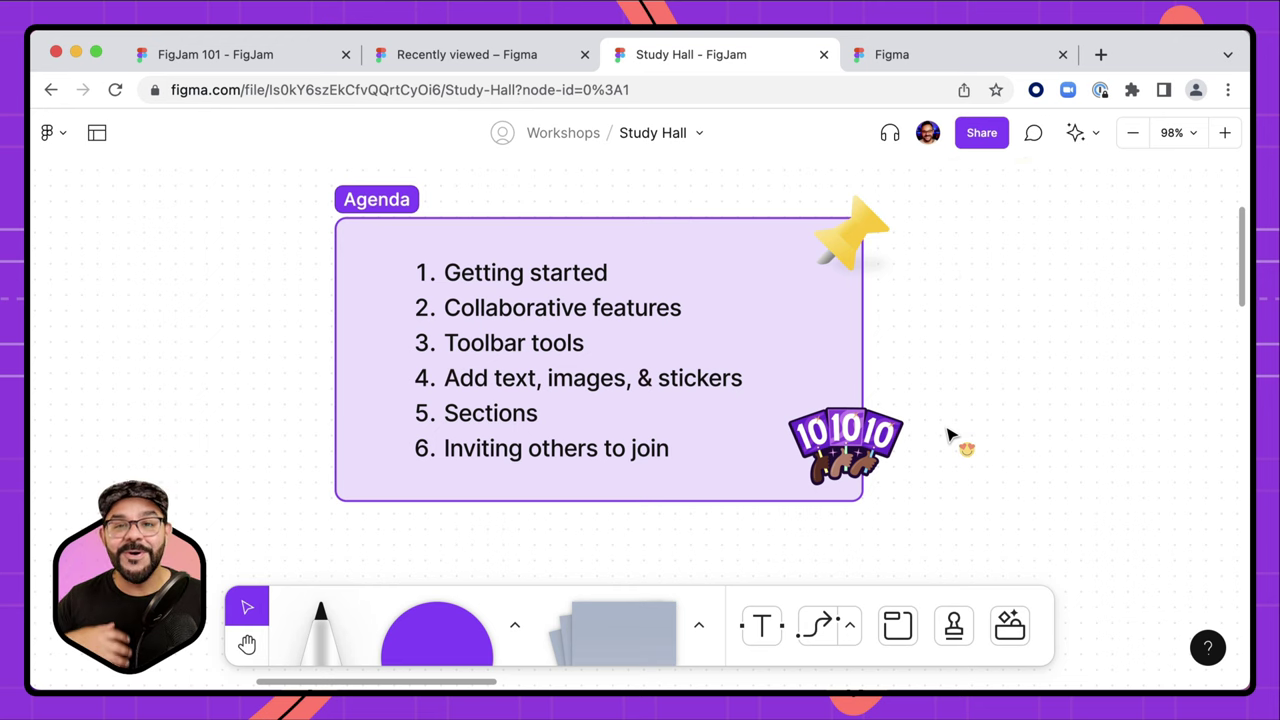
pyautogui.press('e')
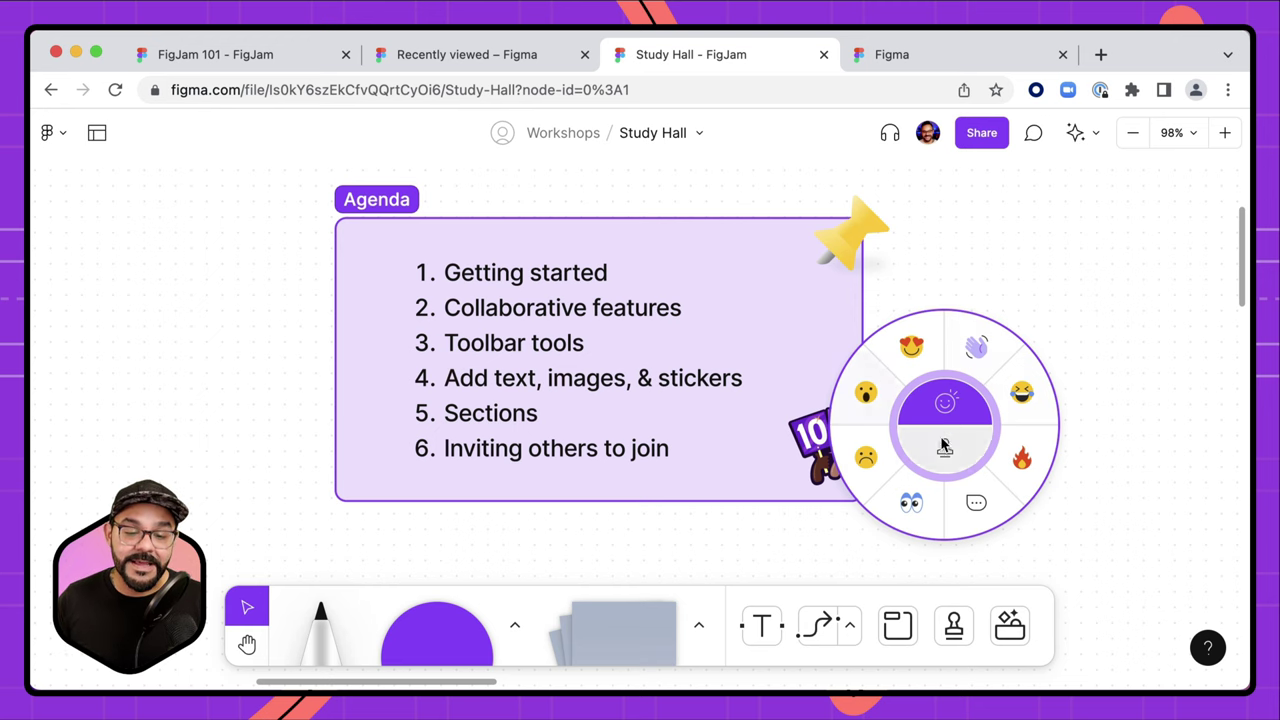
pyautogui.moveTo(977, 355)
pyautogui.mouseDown()
pyautogui.moveTo(934, 426)
pyautogui.moveTo(1105, 391)
pyautogui.moveTo(983, 422)
pyautogui.moveTo(964, 412)
pyautogui.moveTo(1085, 382)
pyautogui.moveTo(1025, 400)
pyautogui.moveTo(1042, 424)
pyautogui.moveTo(1027, 415)
pyautogui.moveTo(1049, 397)
pyautogui.moveTo(1065, 411)
pyautogui.moveTo(1046, 389)
pyautogui.moveTo(1058, 408)
pyautogui.moveTo(1075, 399)
pyautogui.moveTo(1041, 383)
pyautogui.moveTo(982, 412)
pyautogui.moveTo(1070, 210)
pyautogui.mouseUp()
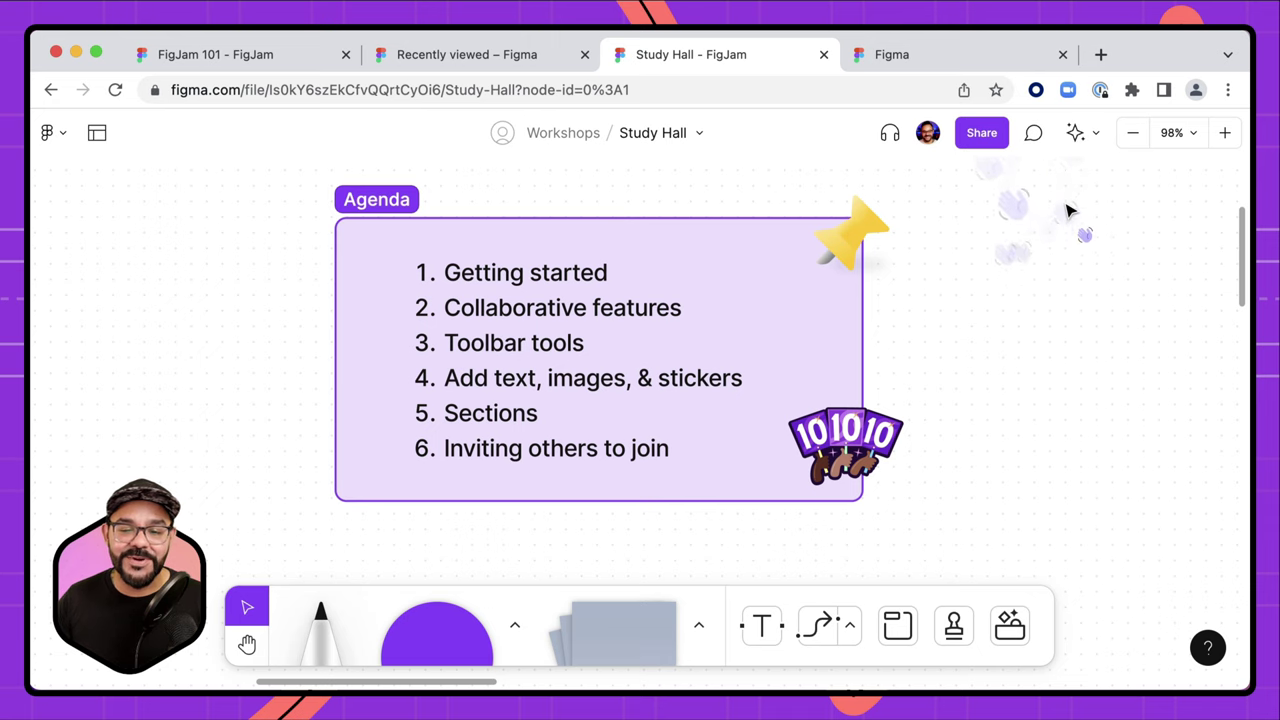
# - Go to the rows of blank sticky notes and select the first yellow one
pyautogui.click(1088, 138)
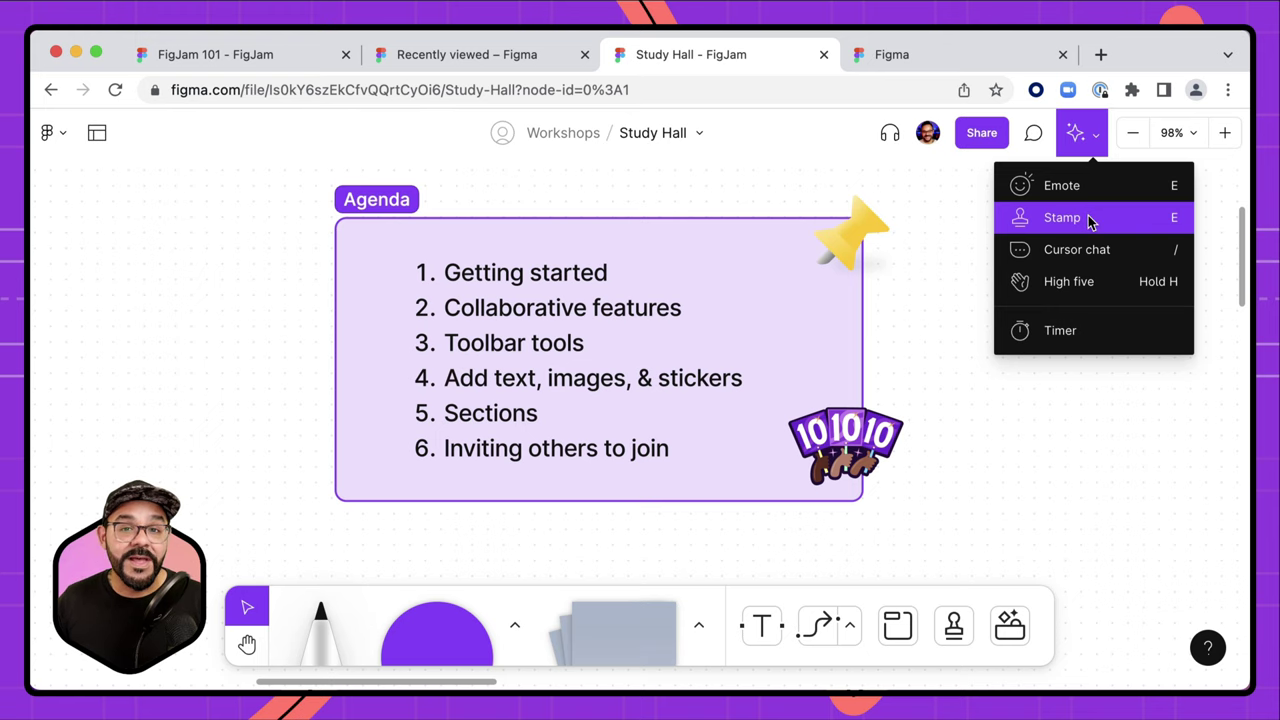
pyautogui.press('Escape')
pyautogui.press('h')
pyautogui.hscroll(15, 1080, 443)
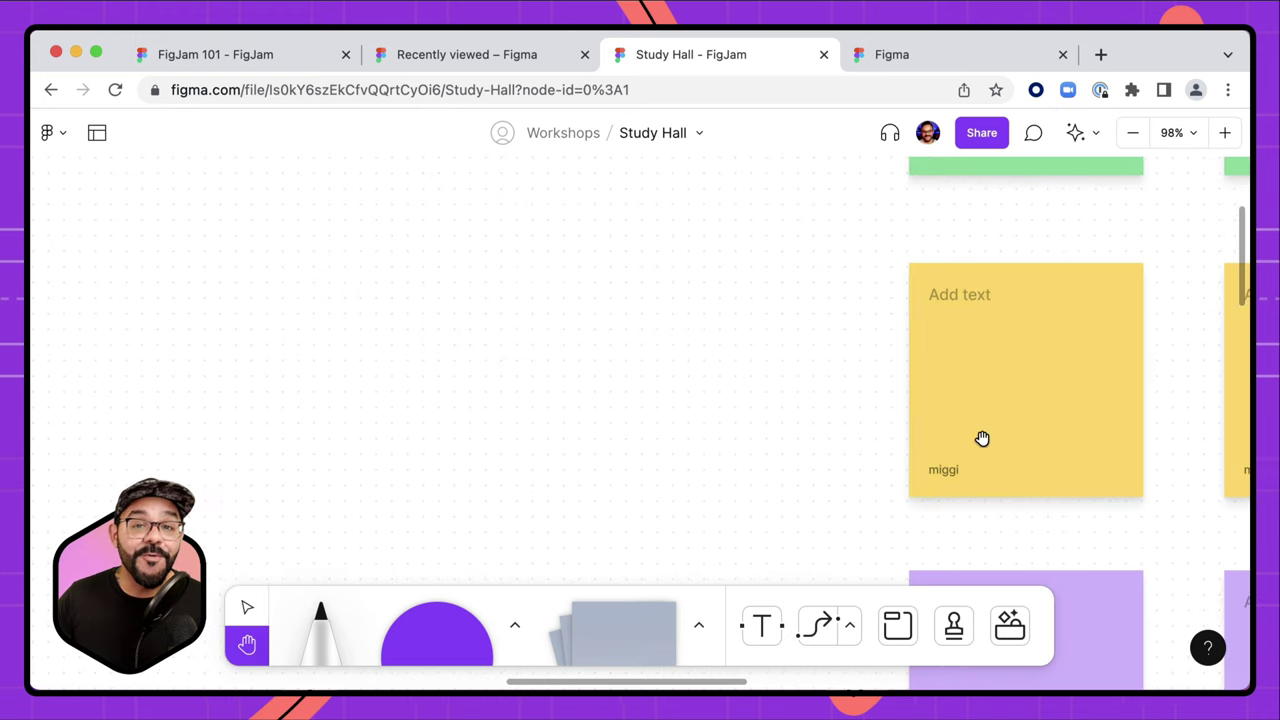
pyautogui.hscroll(5, 736, 431)
pyautogui.press('v')
pyautogui.click(391, 406)
# - Stamp a thumbs-down and a thumbs-up onto the first yellow sticky note
pyautogui.click(1078, 134)
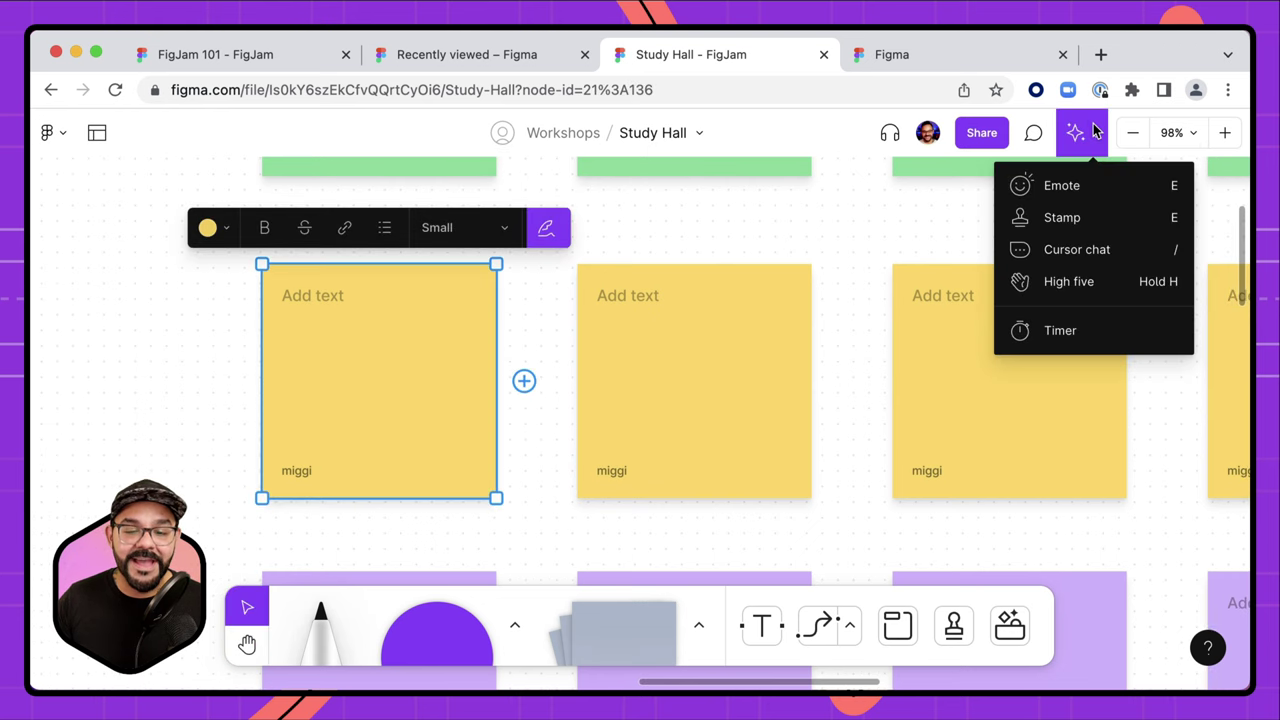
pyautogui.click(1063, 218)
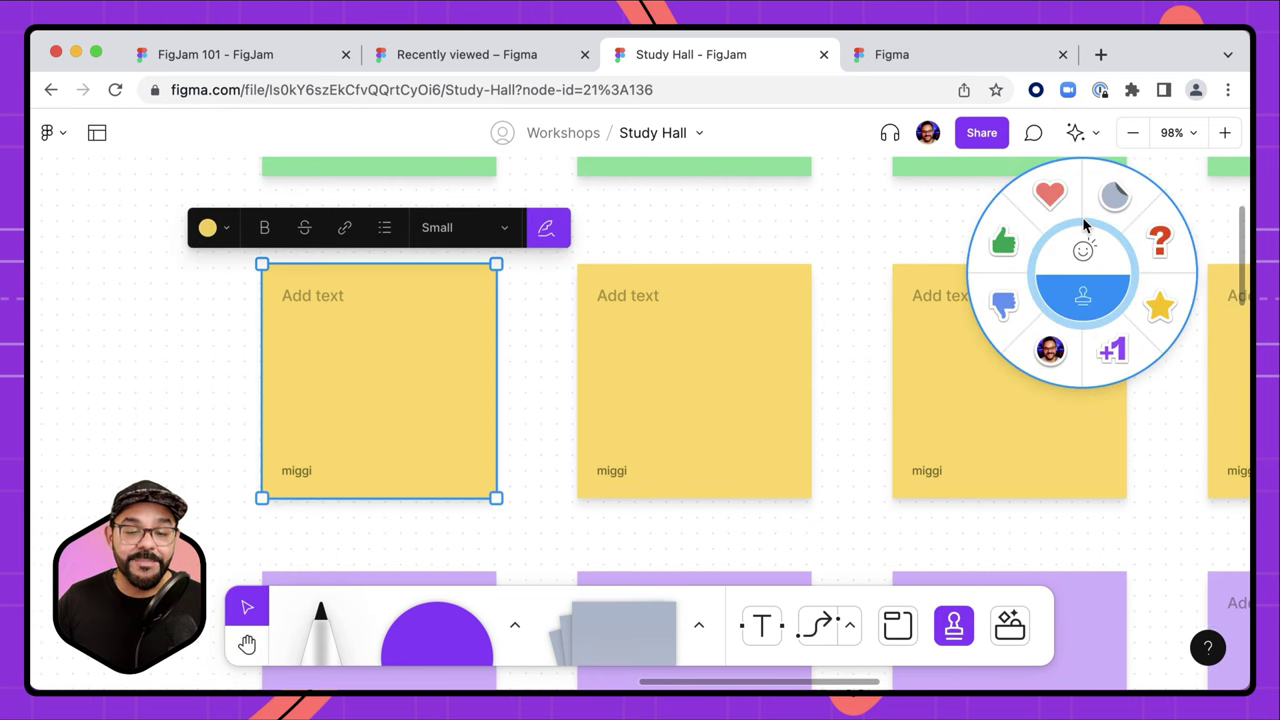
pyautogui.click(1003, 303)
pyautogui.click(420, 412)
pyautogui.click(1003, 240)
pyautogui.click(413, 362)
# - Add a heart stamp and a star stamp to the same yellow sticky note, and close the stamp wheel
pyautogui.click(1050, 195)
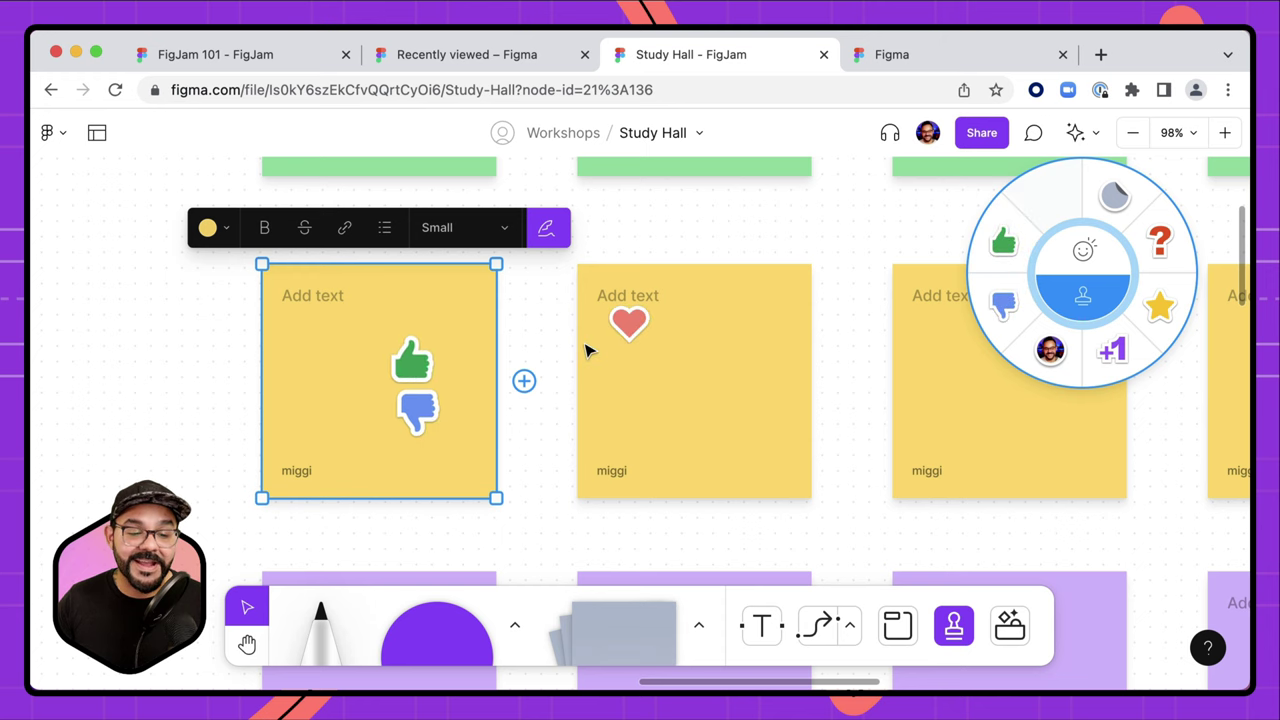
pyautogui.click(423, 340)
pyautogui.click(1158, 306)
pyautogui.click(433, 350)
pyautogui.click(350, 392)
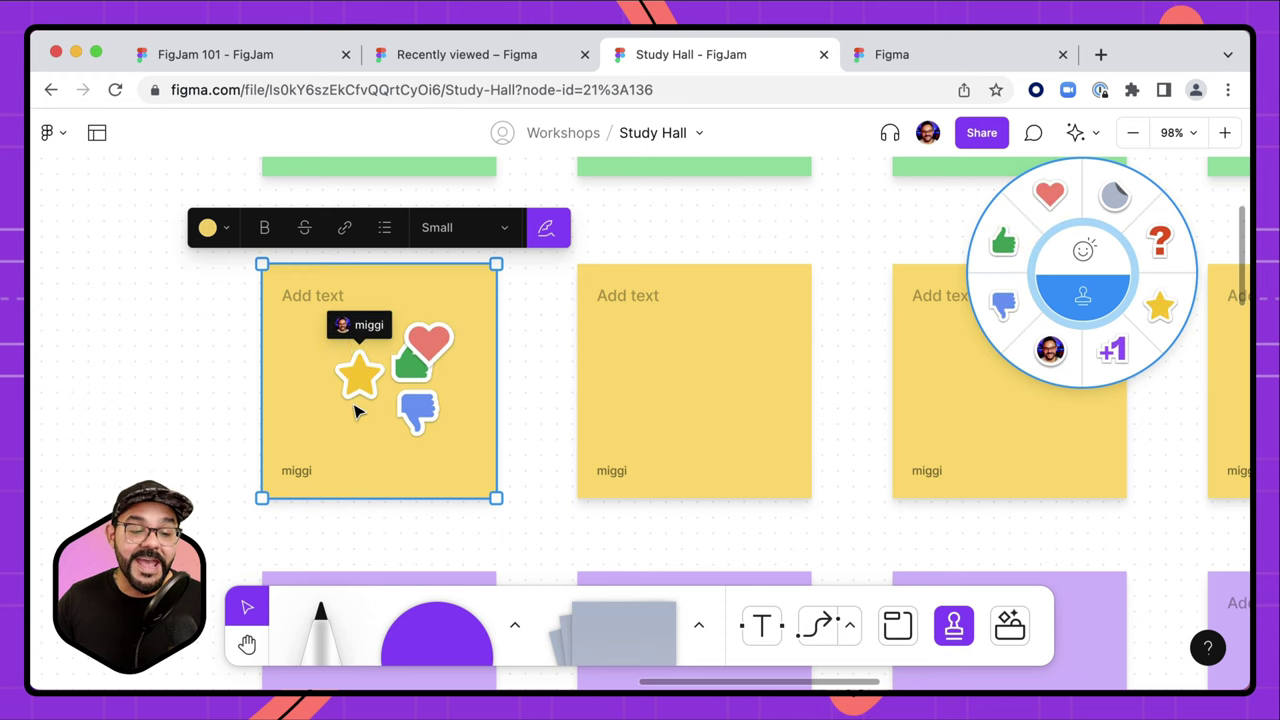
pyautogui.press('Escape')
# - Shift the stamped sticky note slightly together with its stamps, undo the move and deselect the note
pyautogui.click(391, 451)
pyautogui.moveTo(391, 451)
pyautogui.mouseDown()
pyautogui.moveTo(271, 457)
pyautogui.moveTo(372, 450)
pyautogui.mouseUp()
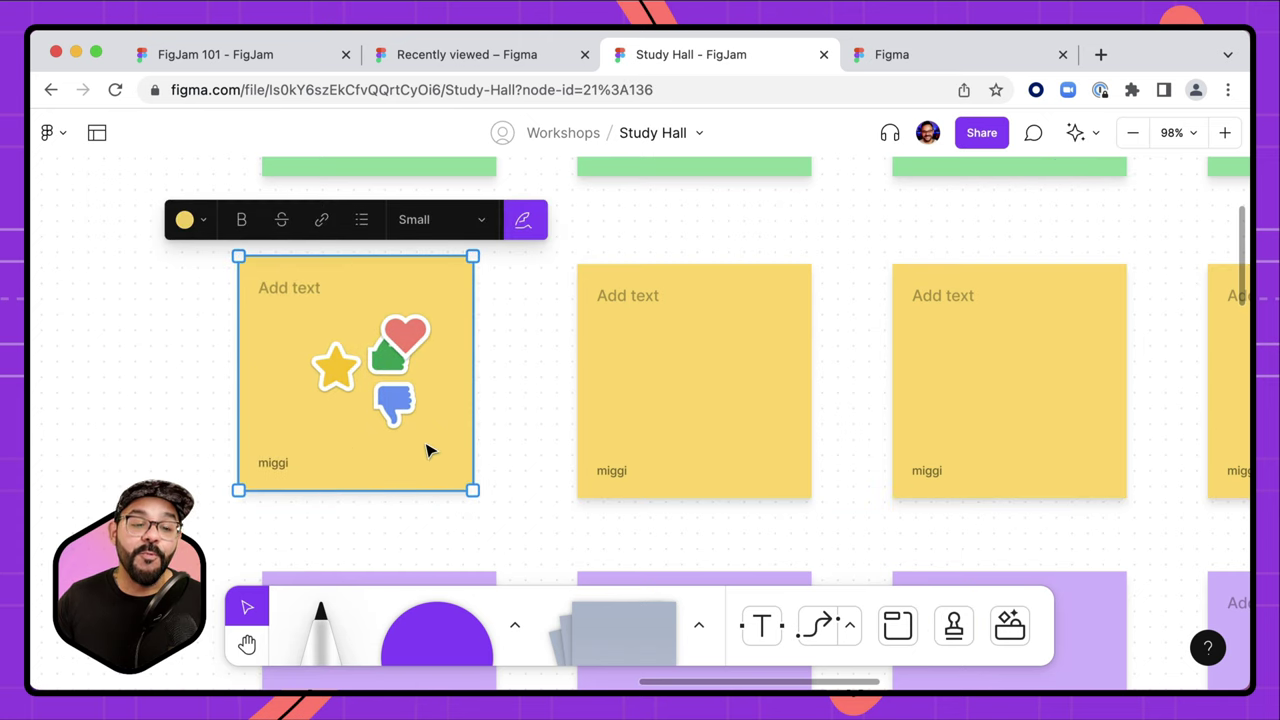
pyautogui.hotkey('ctrl', 'z')
pyautogui.click(174, 457)
pyautogui.scroll(3, 180, 440)
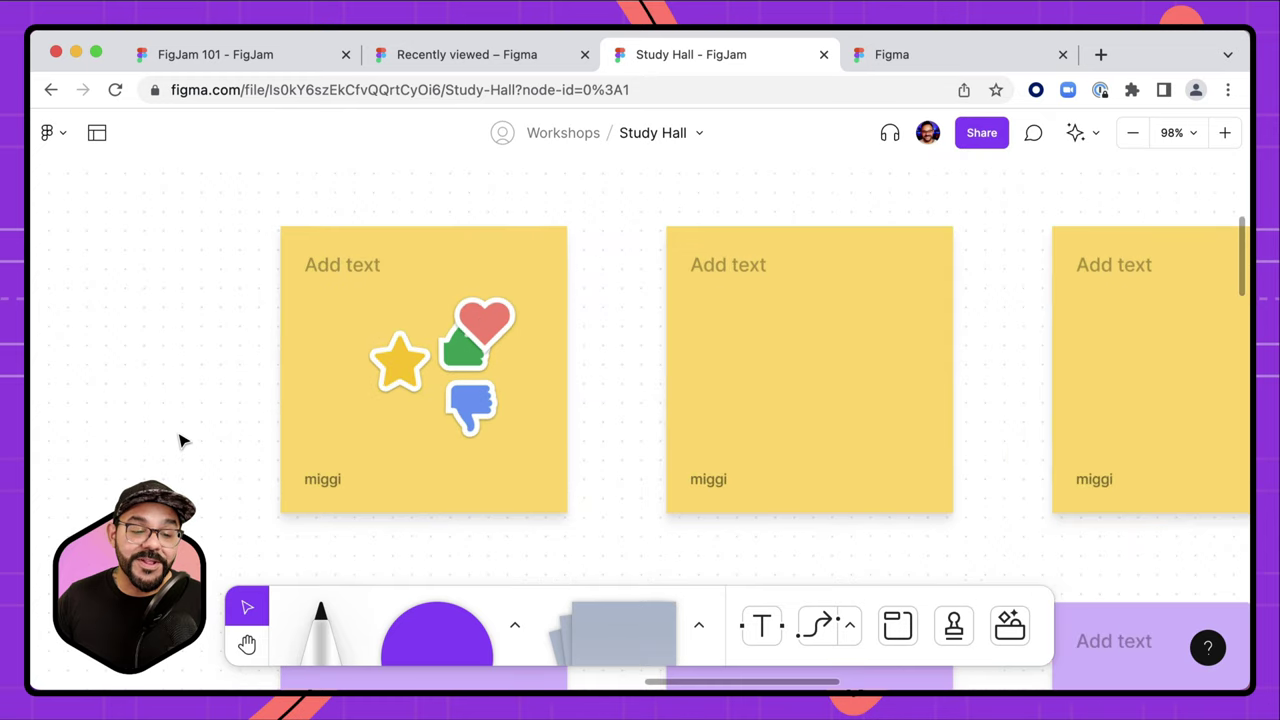
pyautogui.hscroll(-2, 323, 420)
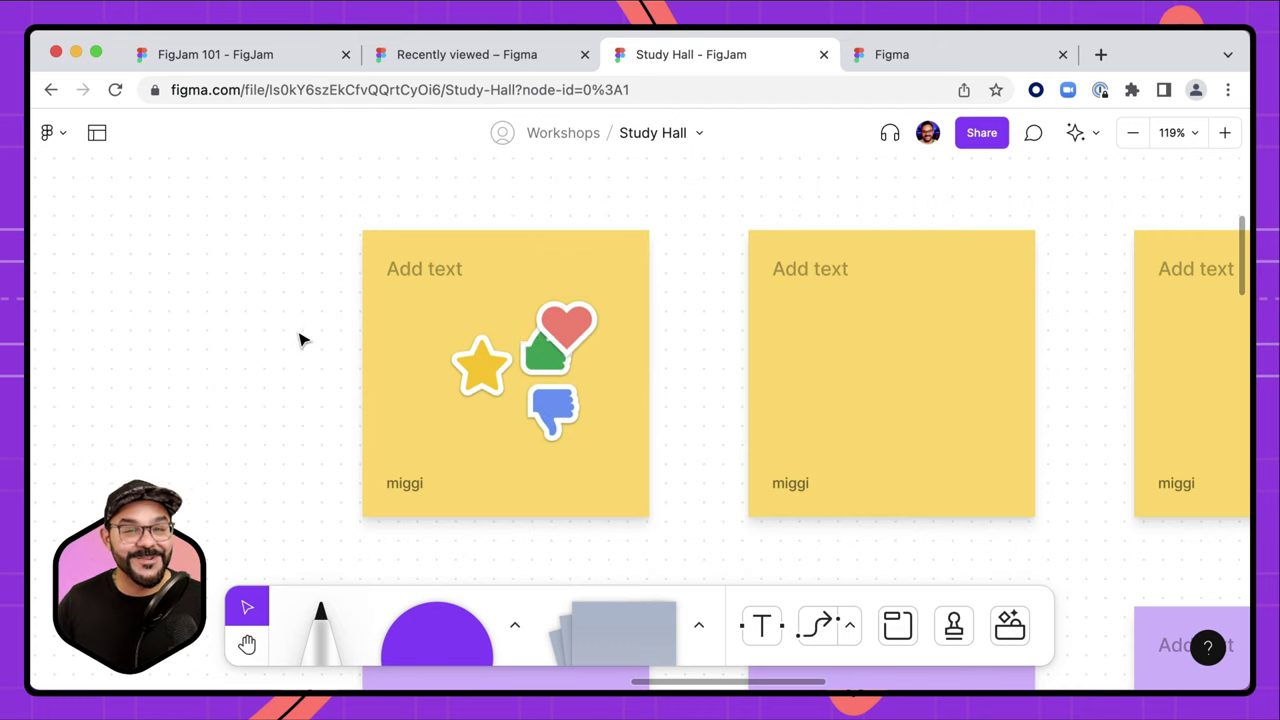
# - Delete all four stamps from the first yellow sticky note, keeping the note itself
pyautogui.moveTo(249, 293); pyautogui.dragTo(553, 445)
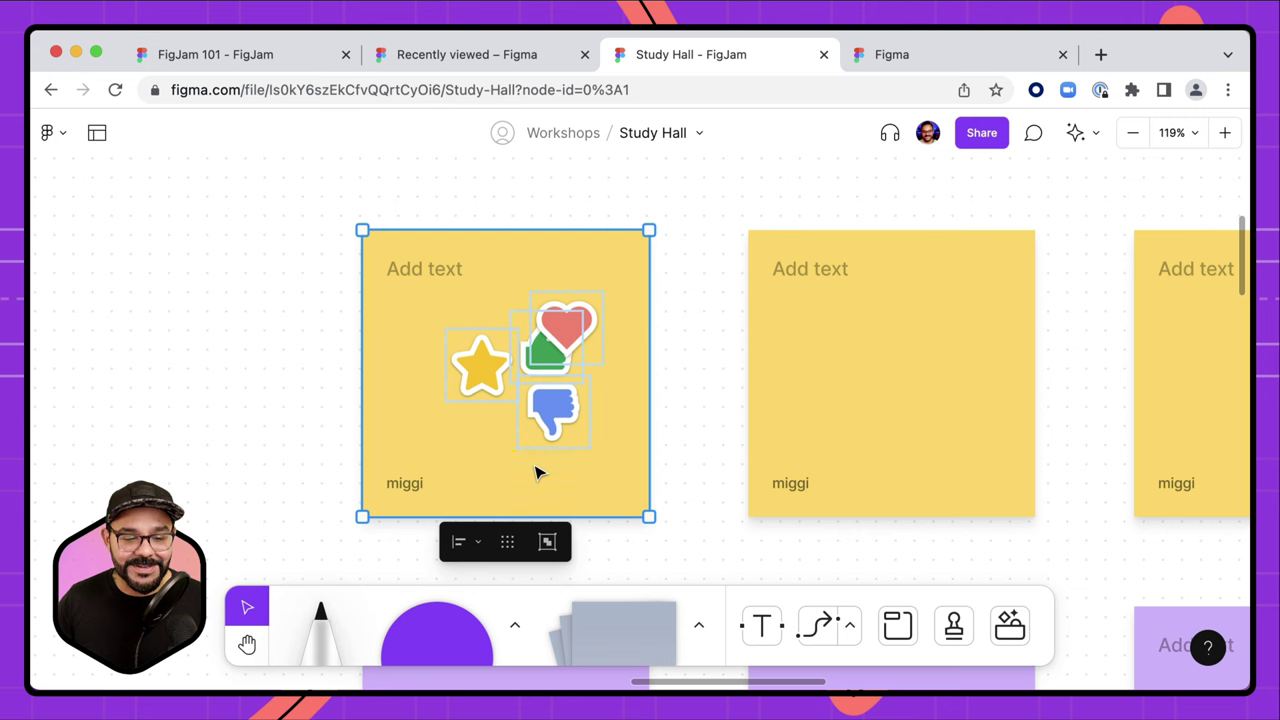
pyautogui.keyDown('shift'); pyautogui.click(535, 478); pyautogui.keyUp('shift')
pyautogui.press('Delete')
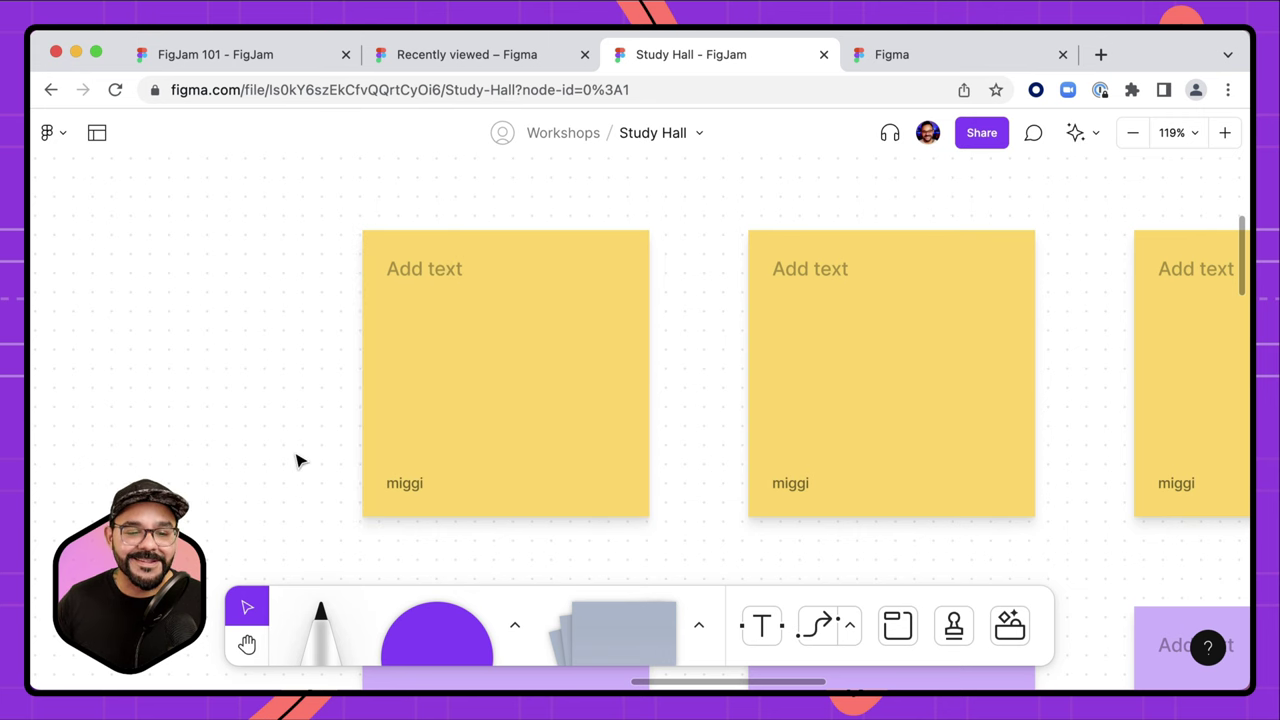
# - Raise a hand for a high five in the empty canvas area beside the Agenda section
pyautogui.press('h')
pyautogui.scroll(-5, 323, 457)
pyautogui.moveTo(323, 457); pyautogui.dragTo(1004, 307)
pyautogui.press('v')
pyautogui.click(1090, 134)
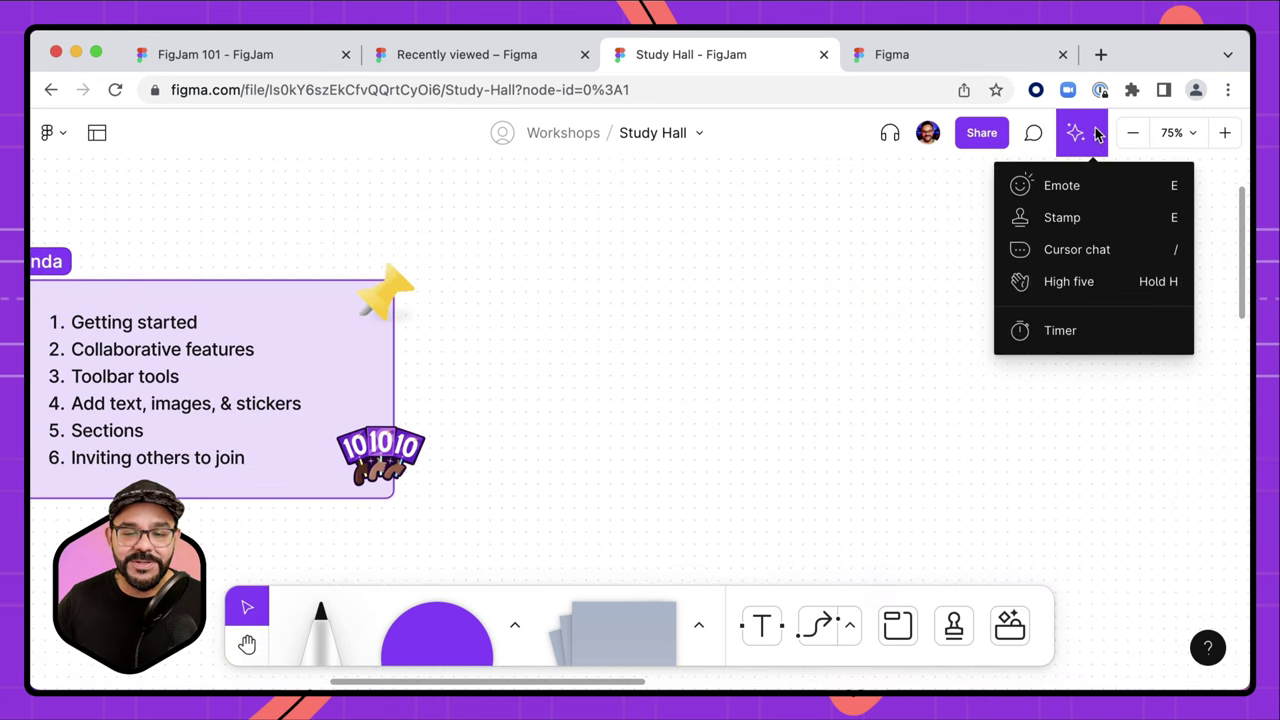
pyautogui.click(1074, 282)
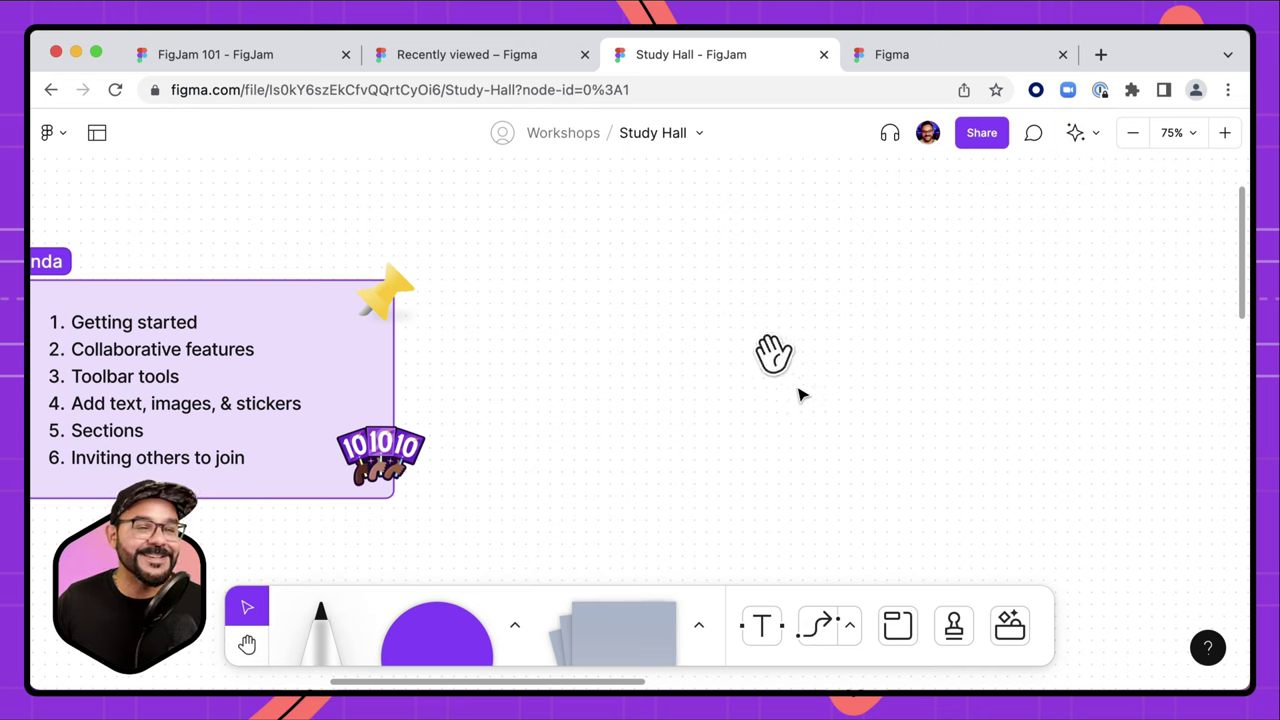
pyautogui.click(903, 374)
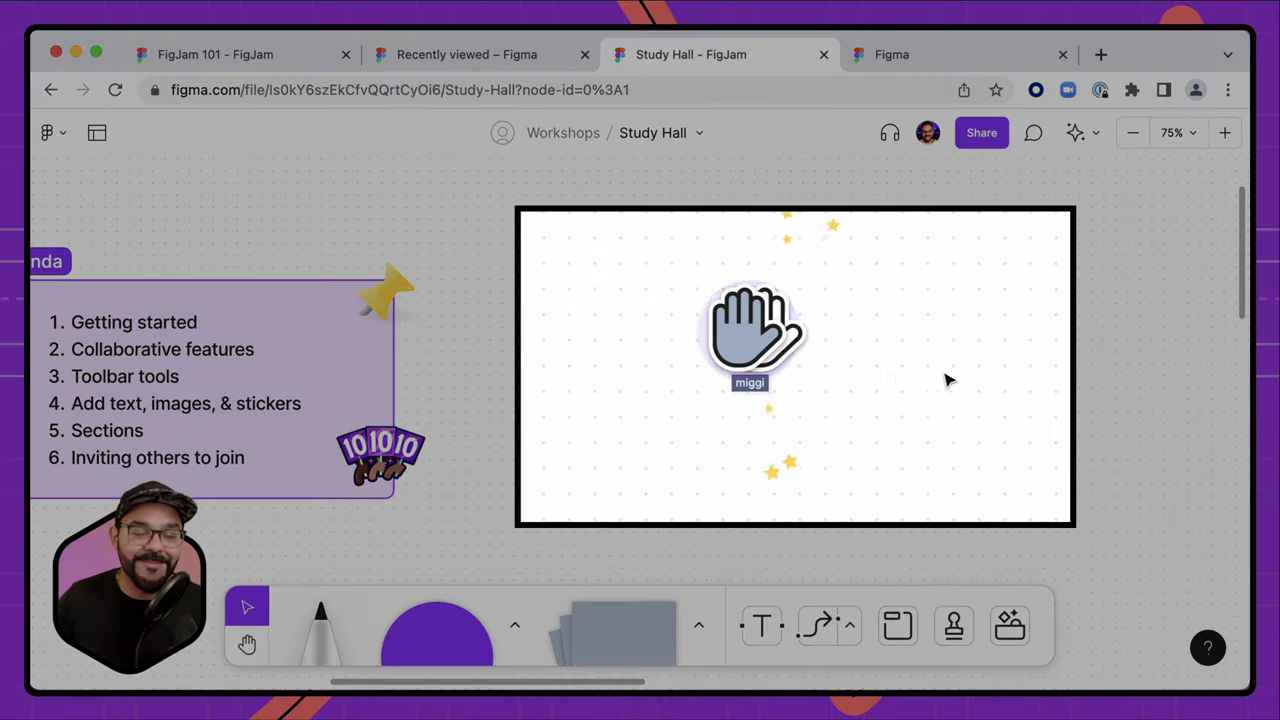
# - Start a cursor chat on an empty part of the board and write "Hey!" followed by "Cool"
pyautogui.hscroll(4, 780, 366)
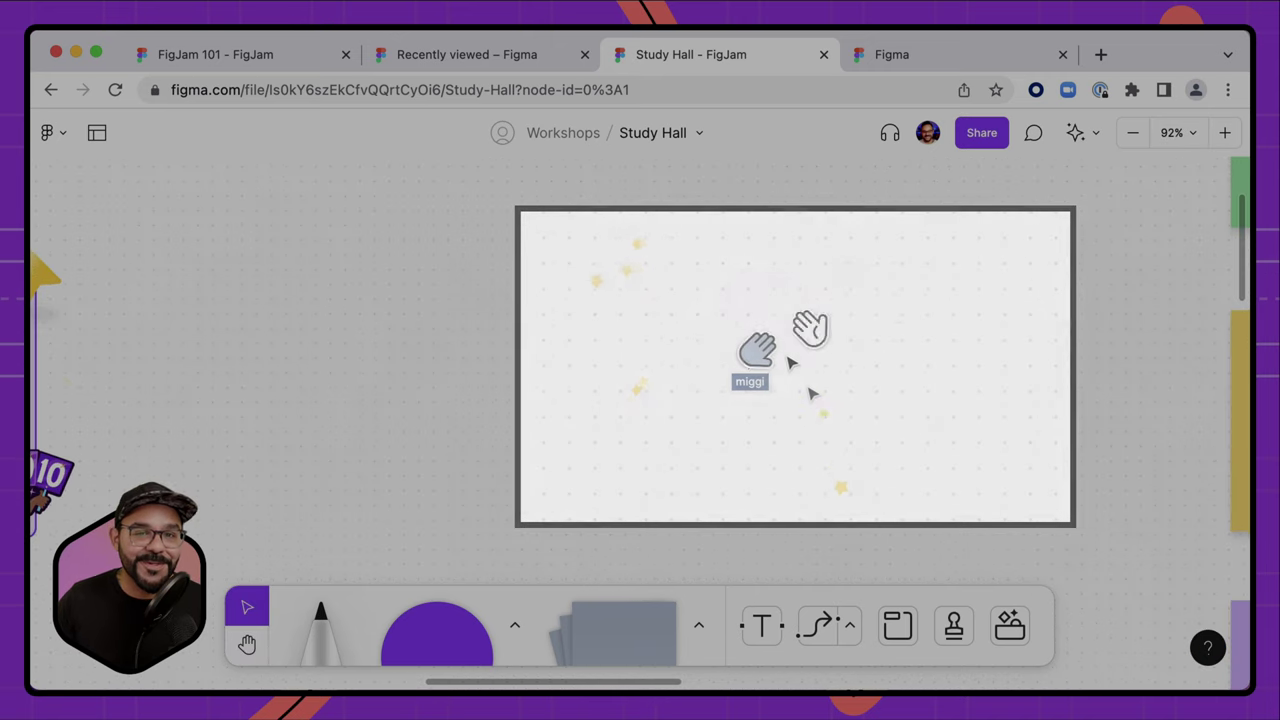
pyautogui.scroll(5, 810, 392)
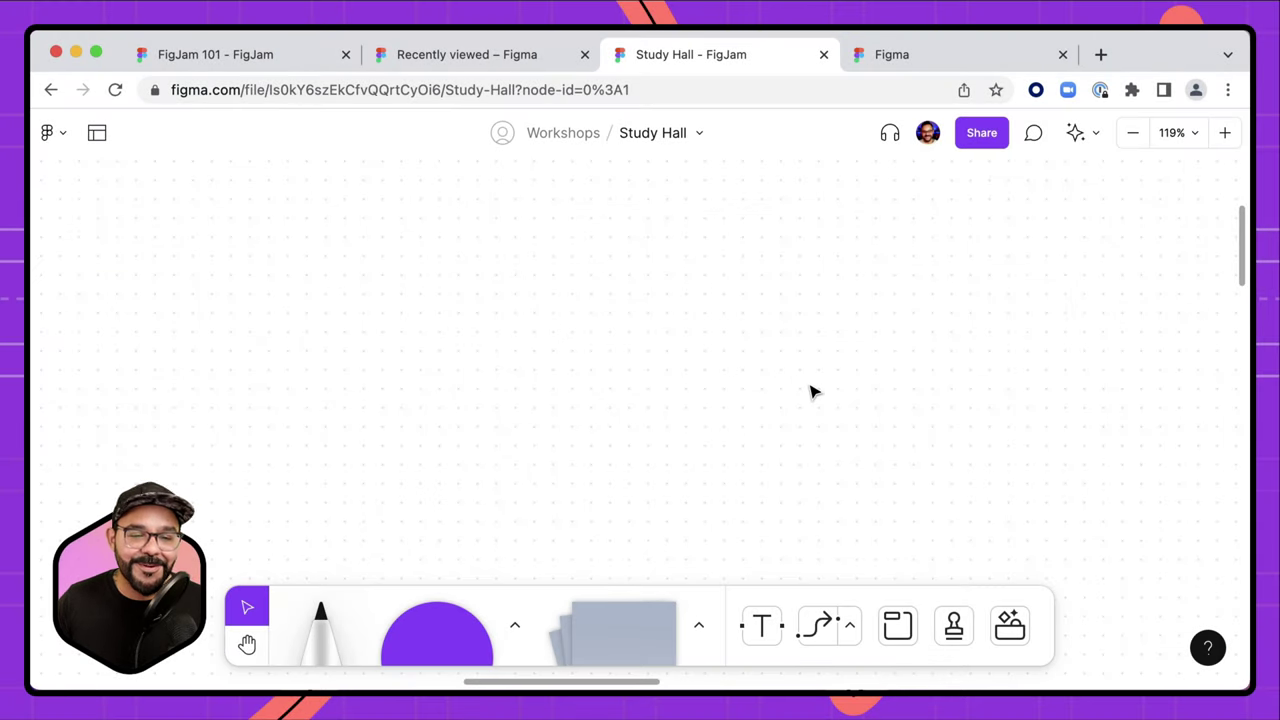
pyautogui.click(1082, 137)
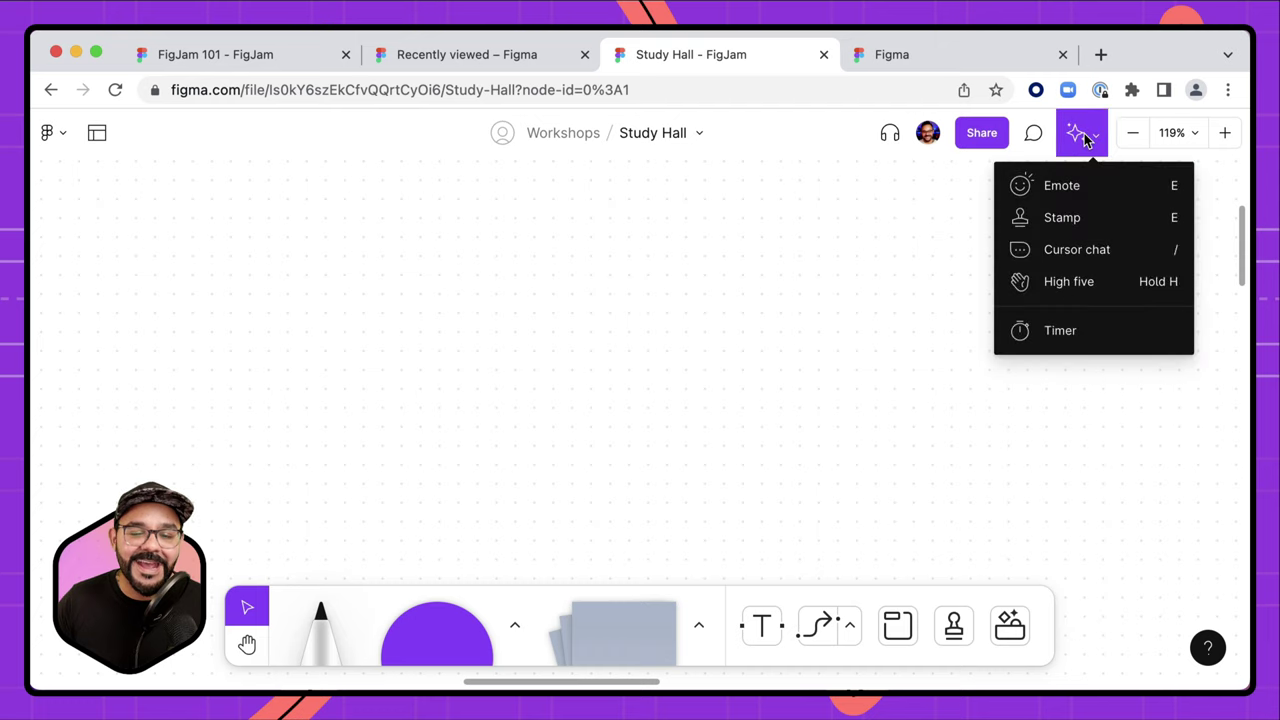
pyautogui.click(1086, 250)
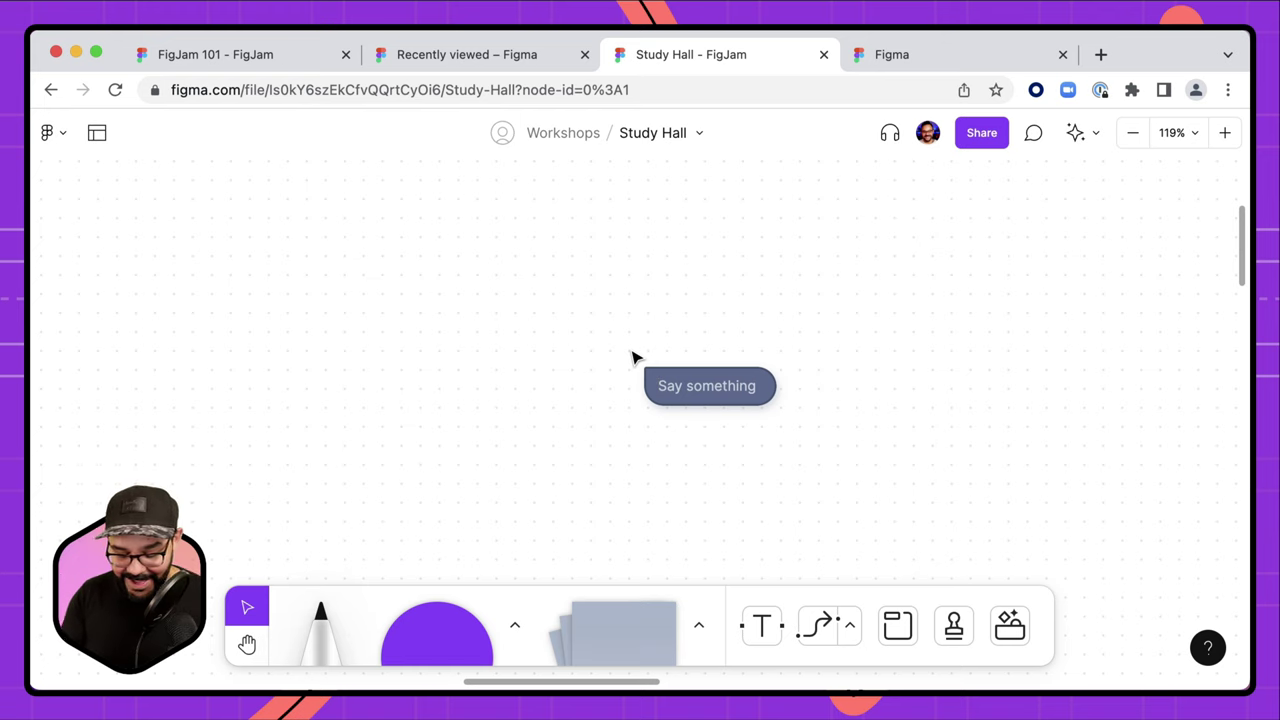
pyautogui.write('Hey!')
pyautogui.press('Return')
pyautogui.write('Cool')
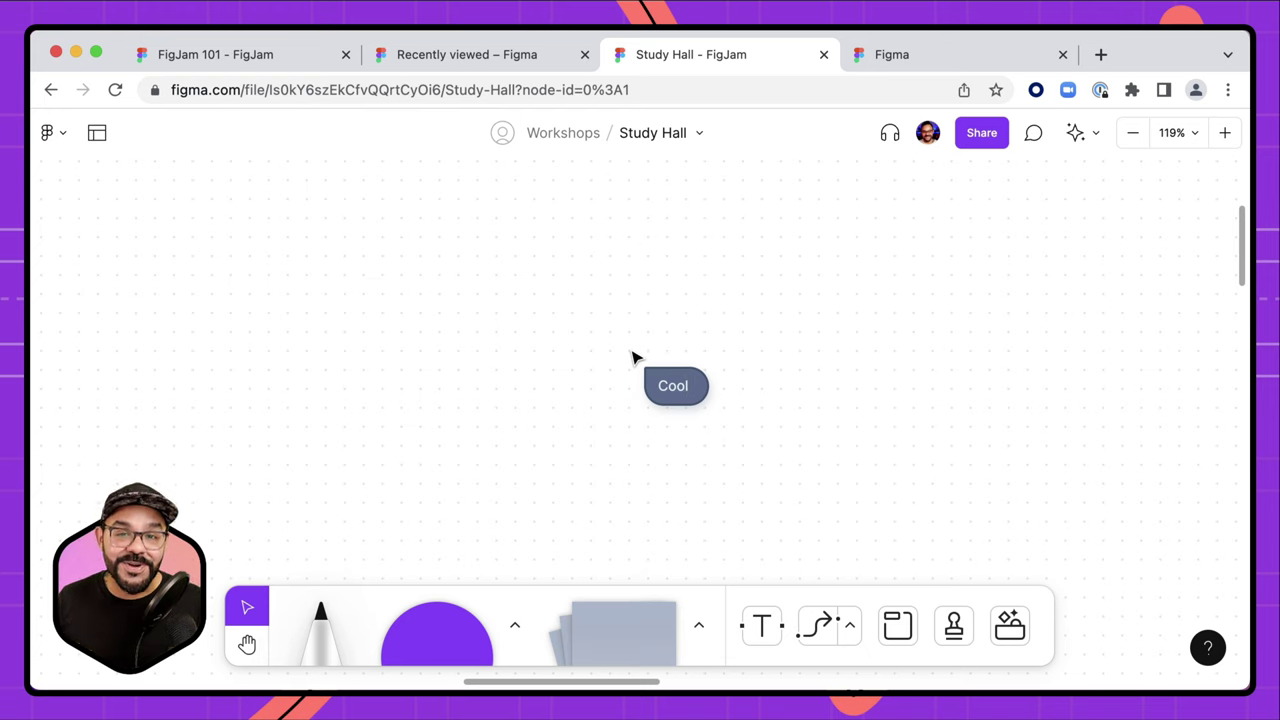
# - Replace the cursor chat text with "slick" and end the chat
pyautogui.press('super+a')
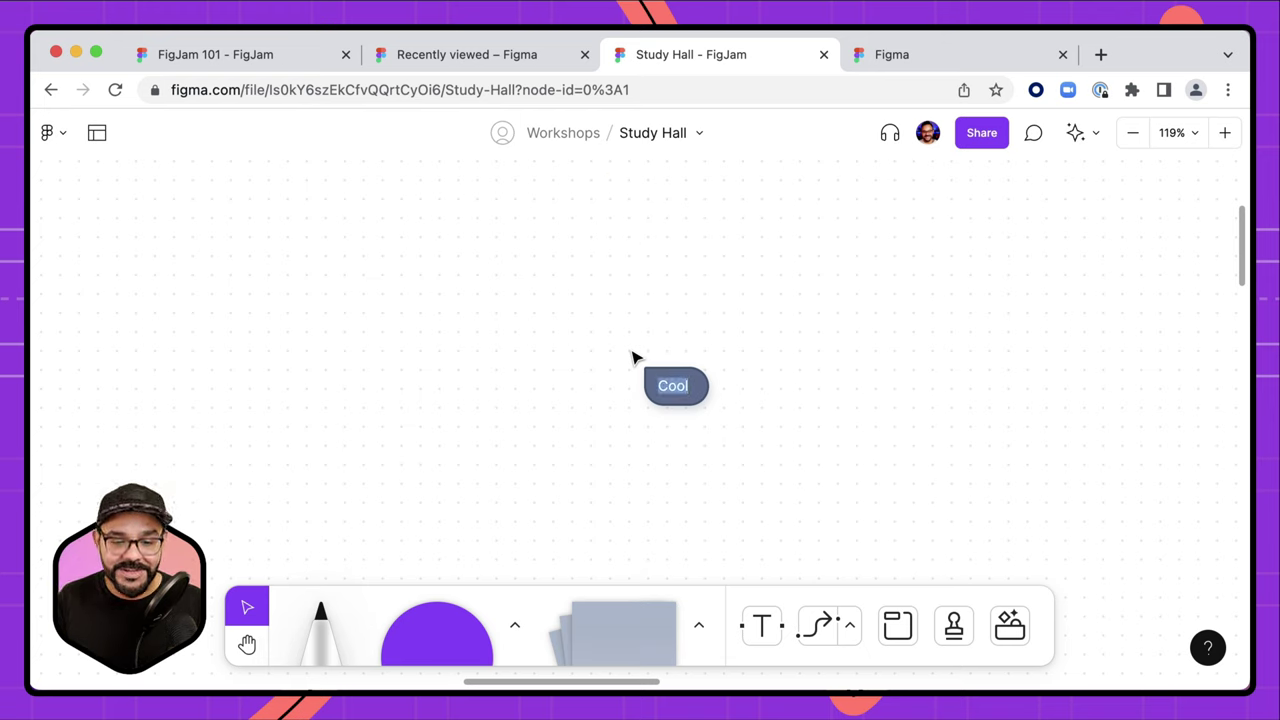
pyautogui.write('slick')
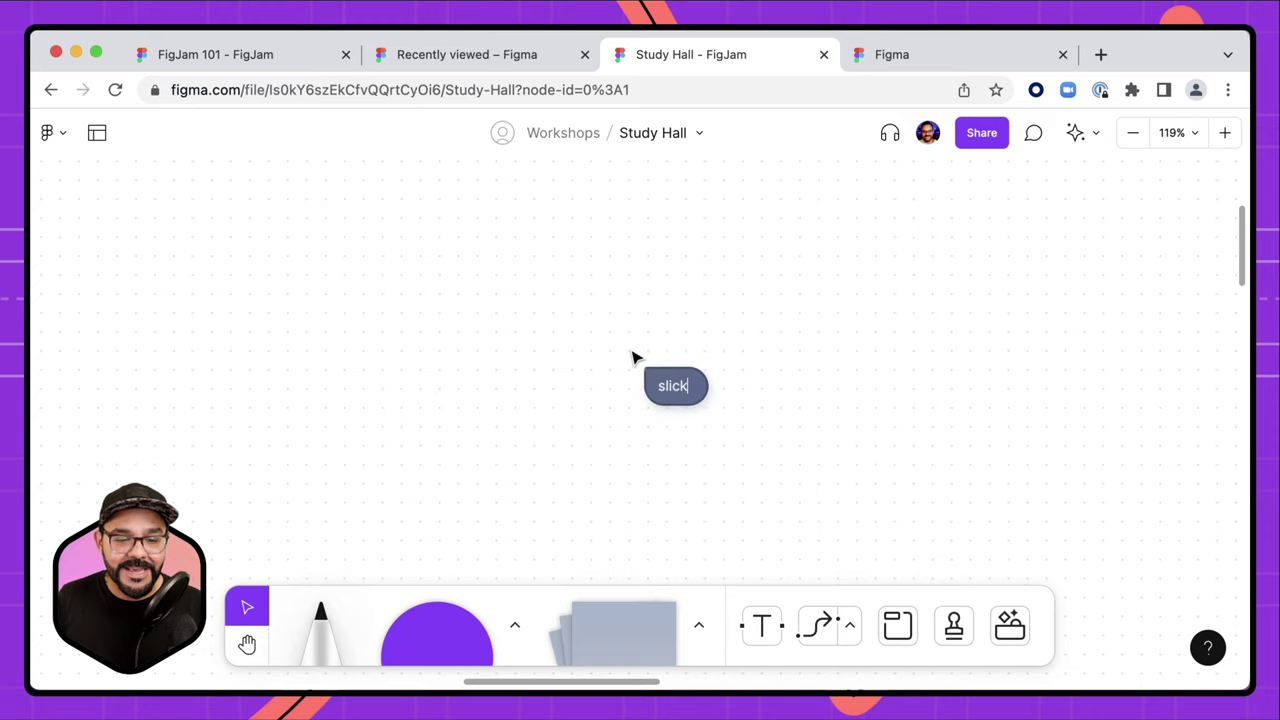
pyautogui.press('Escape')
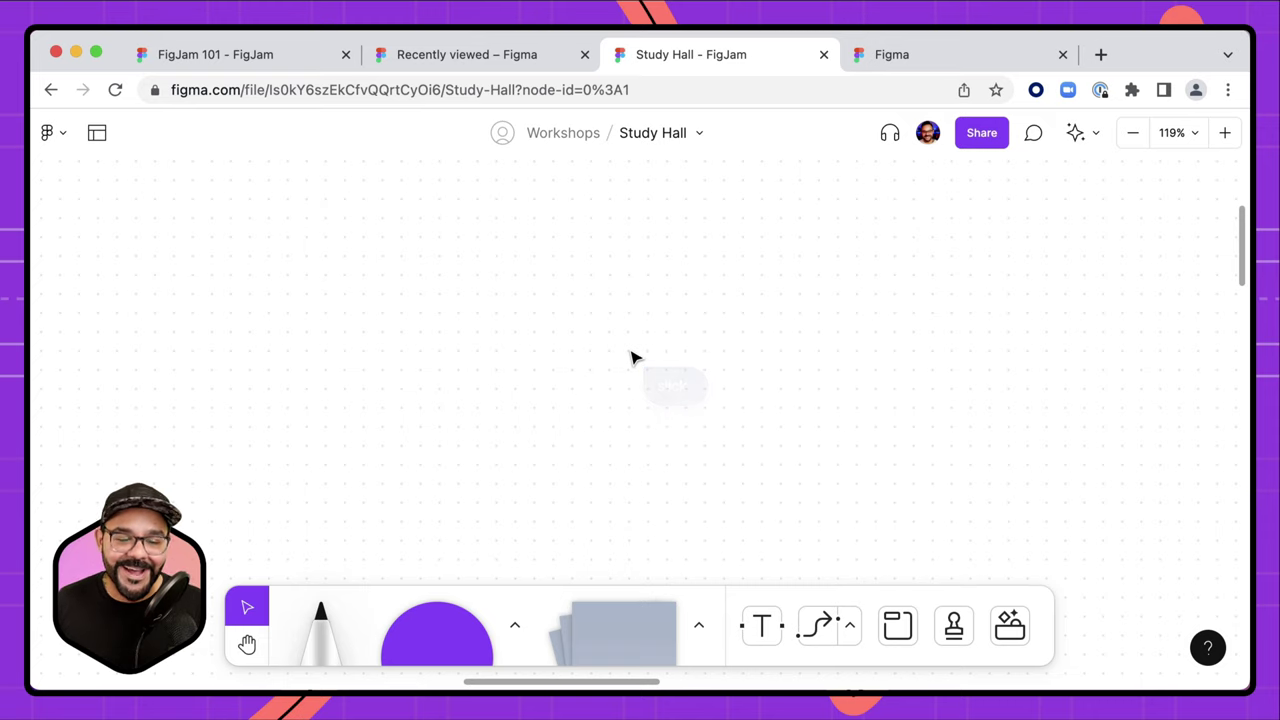
# - Start a timer set to 05:00 on the board, then minimize it and expand it again
pyautogui.scroll(3, 642, 352)
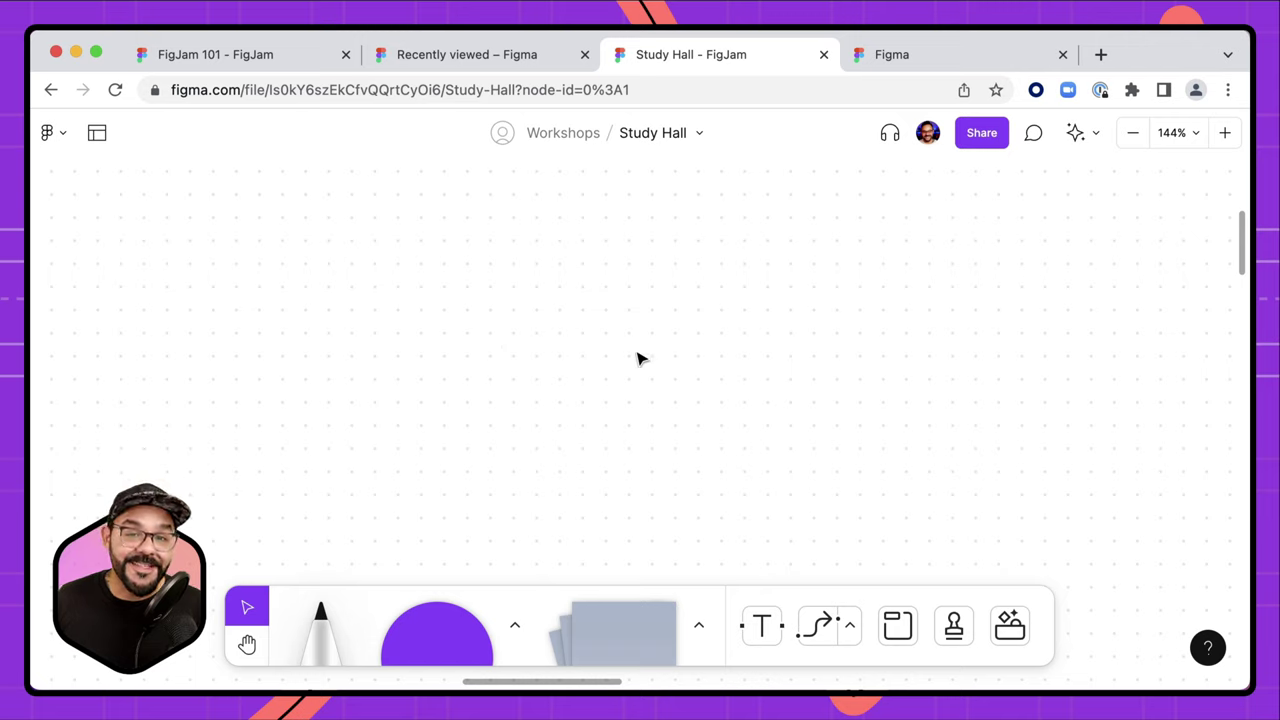
pyautogui.click(1080, 135)
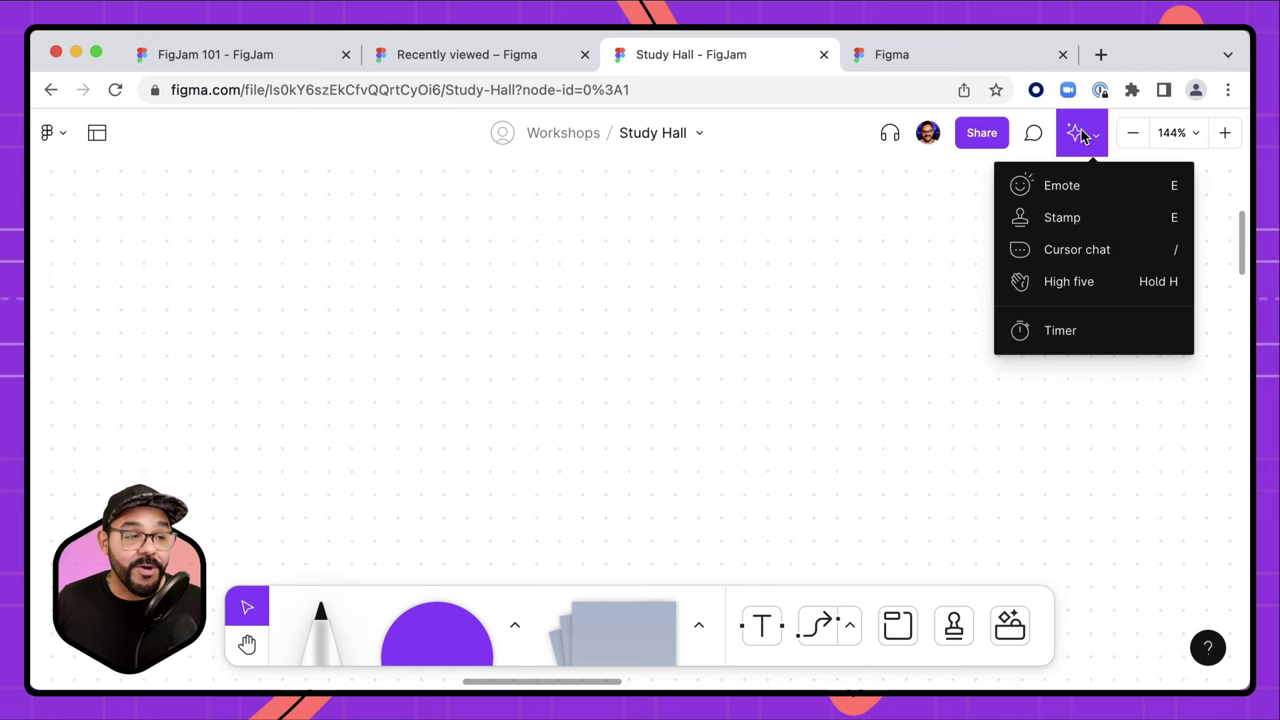
pyautogui.click(1070, 330)
pyautogui.press('Up')
pyautogui.press('Up')
pyautogui.press('Up')
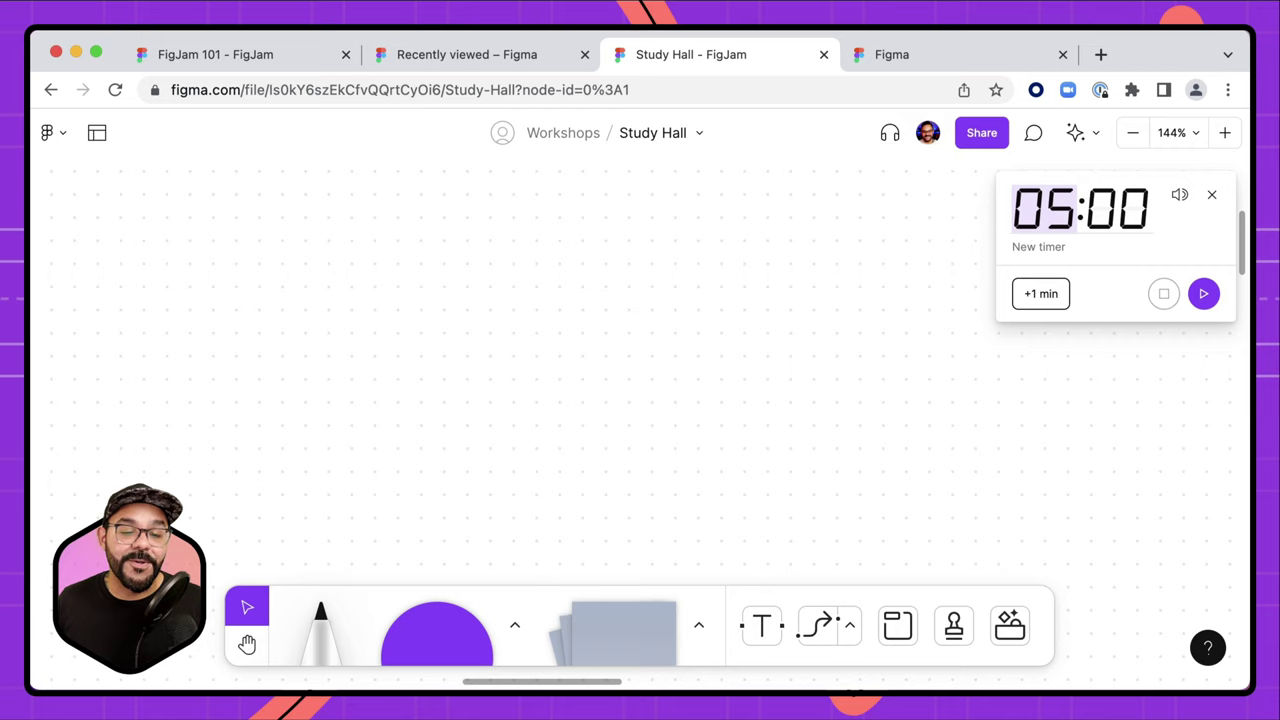
pyautogui.click(1205, 293)
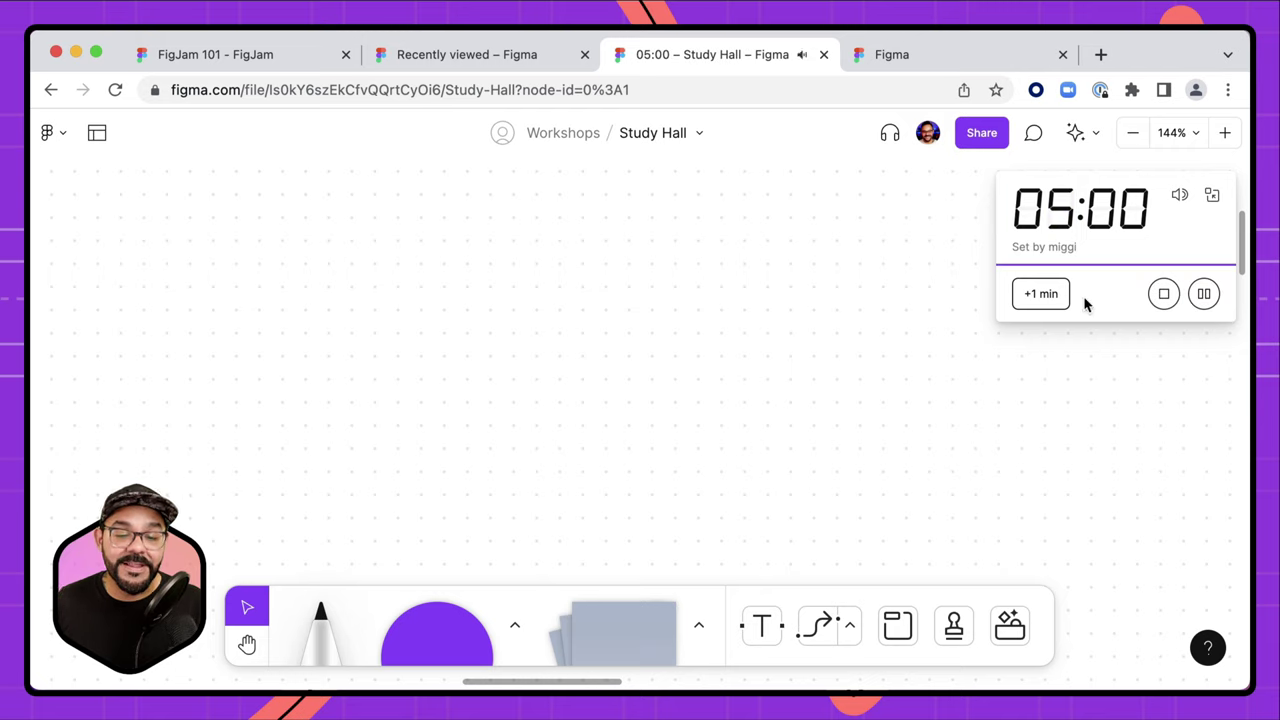
pyautogui.click(1212, 195)
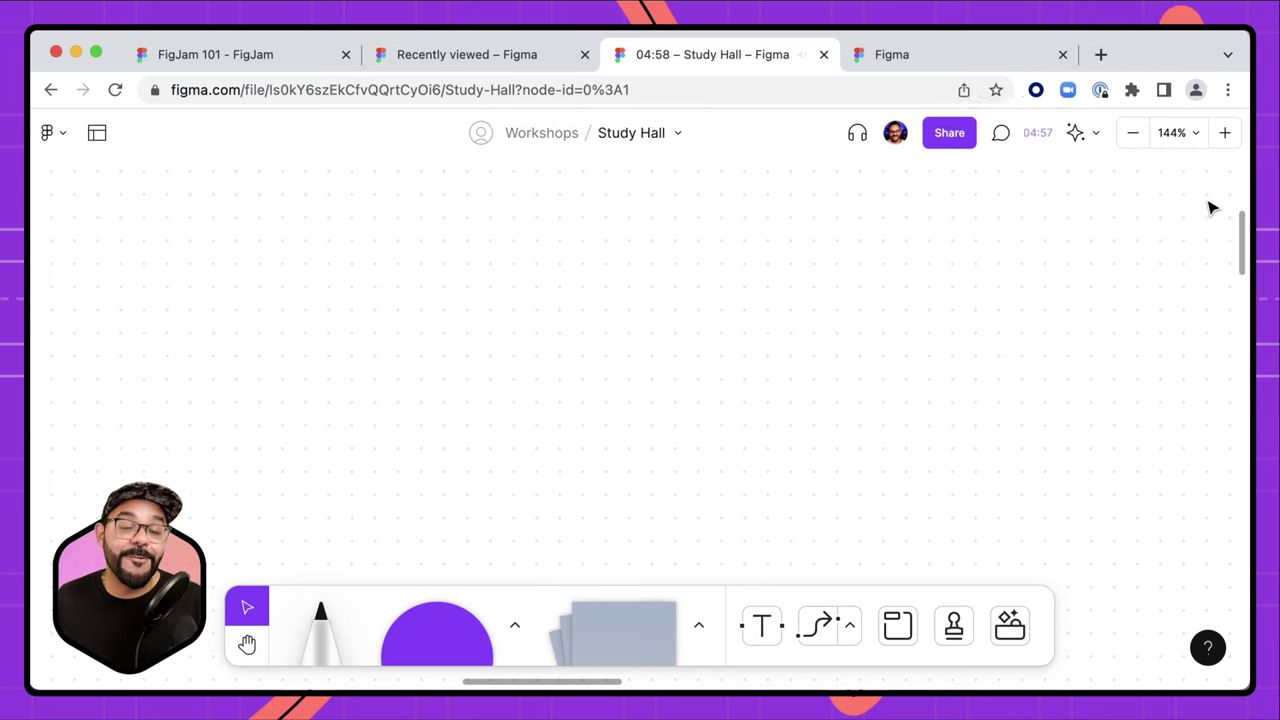
pyautogui.click(1030, 145)
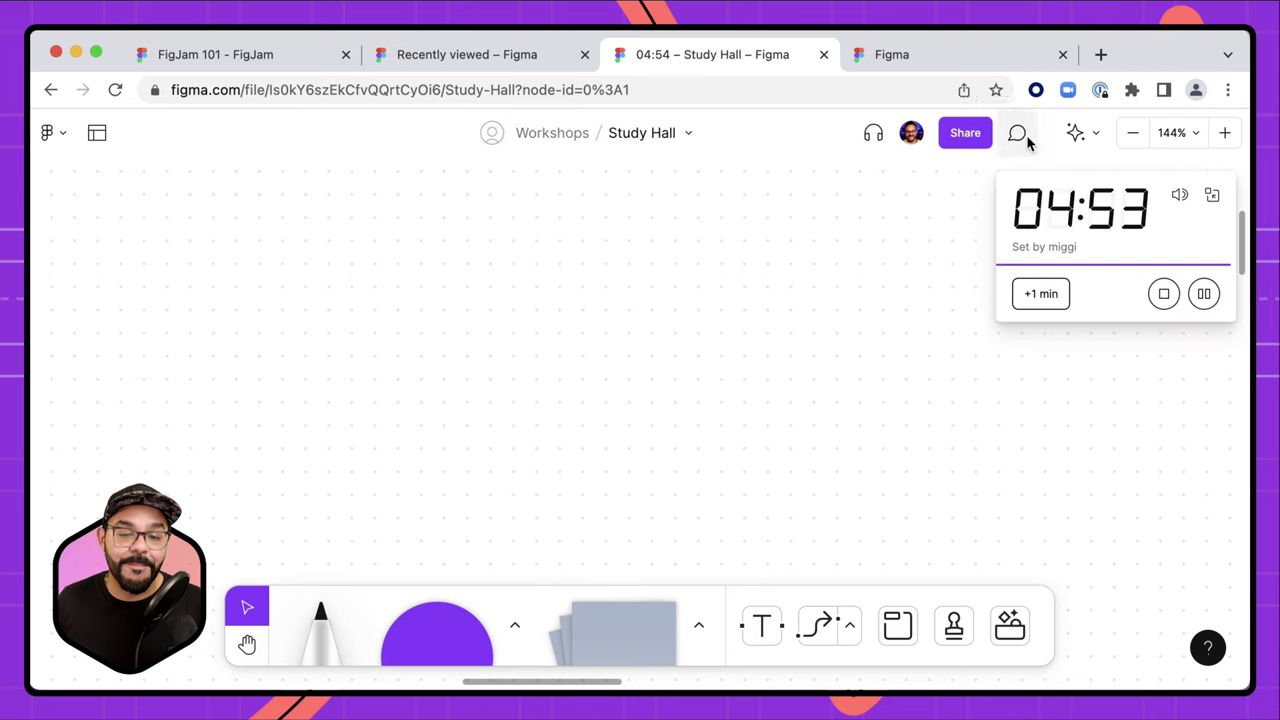
# - Add one minute to the running timer, then stop and close it
pyautogui.click(1040, 294)
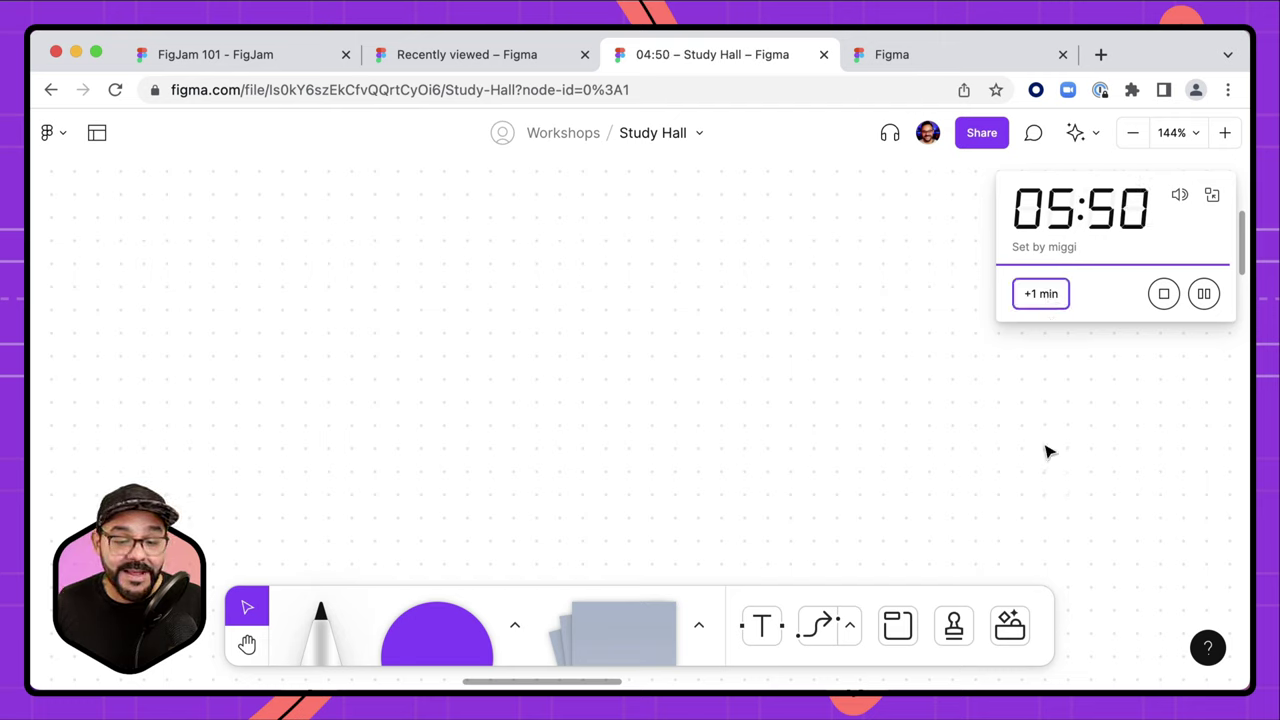
pyautogui.click(1162, 293)
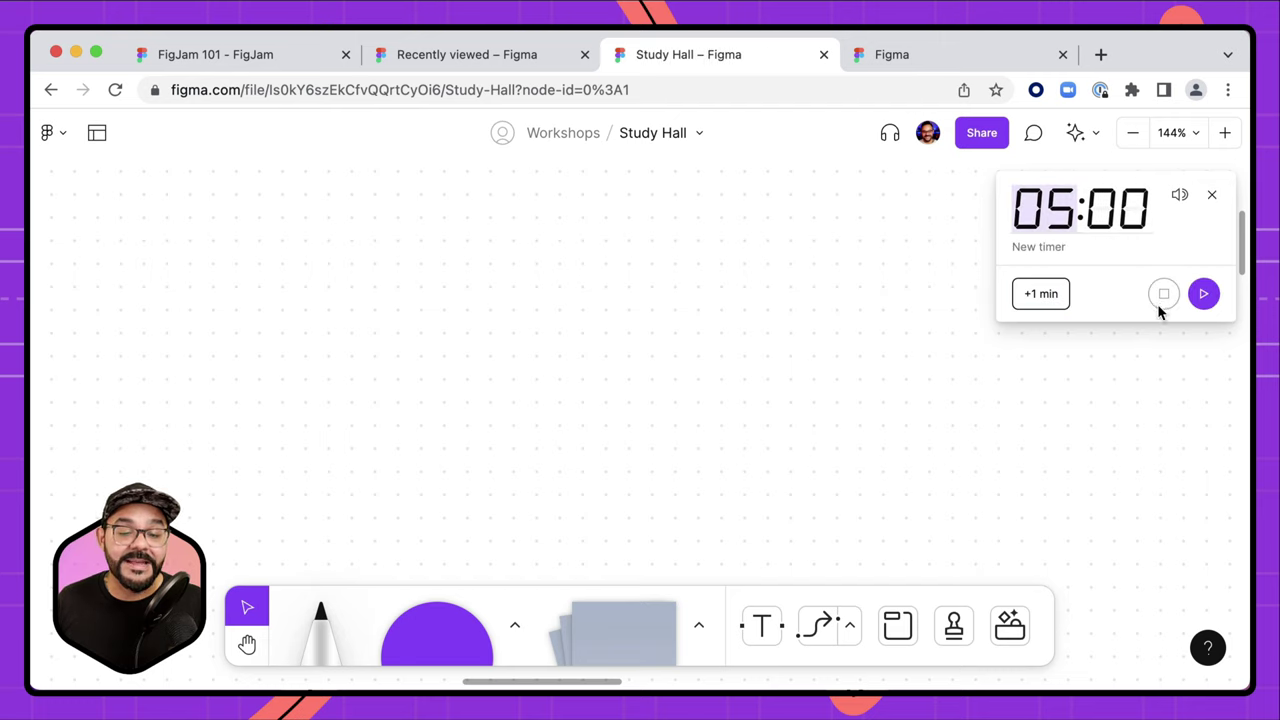
pyautogui.click(1212, 194)
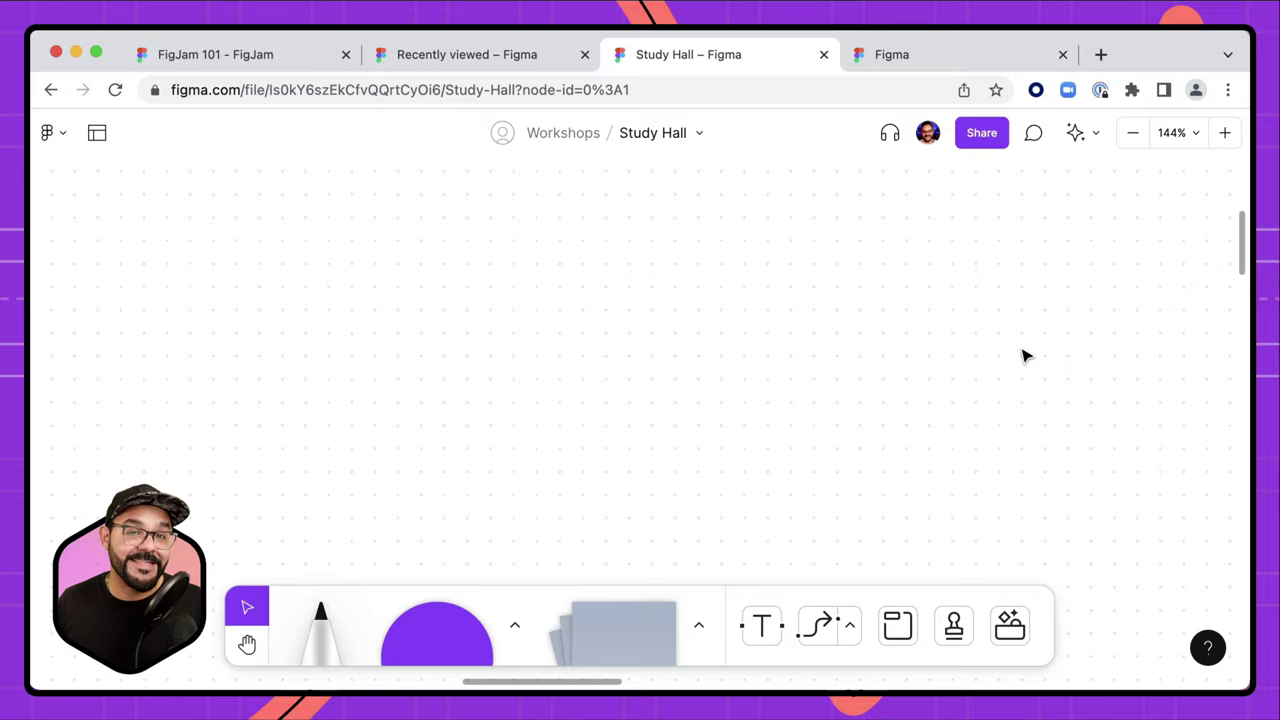
# - Revisit the Agenda section, then place a new sticky note on an empty area of the board
pyautogui.press('h')
pyautogui.moveTo(897, 360); pyautogui.dragTo(1066, 337)
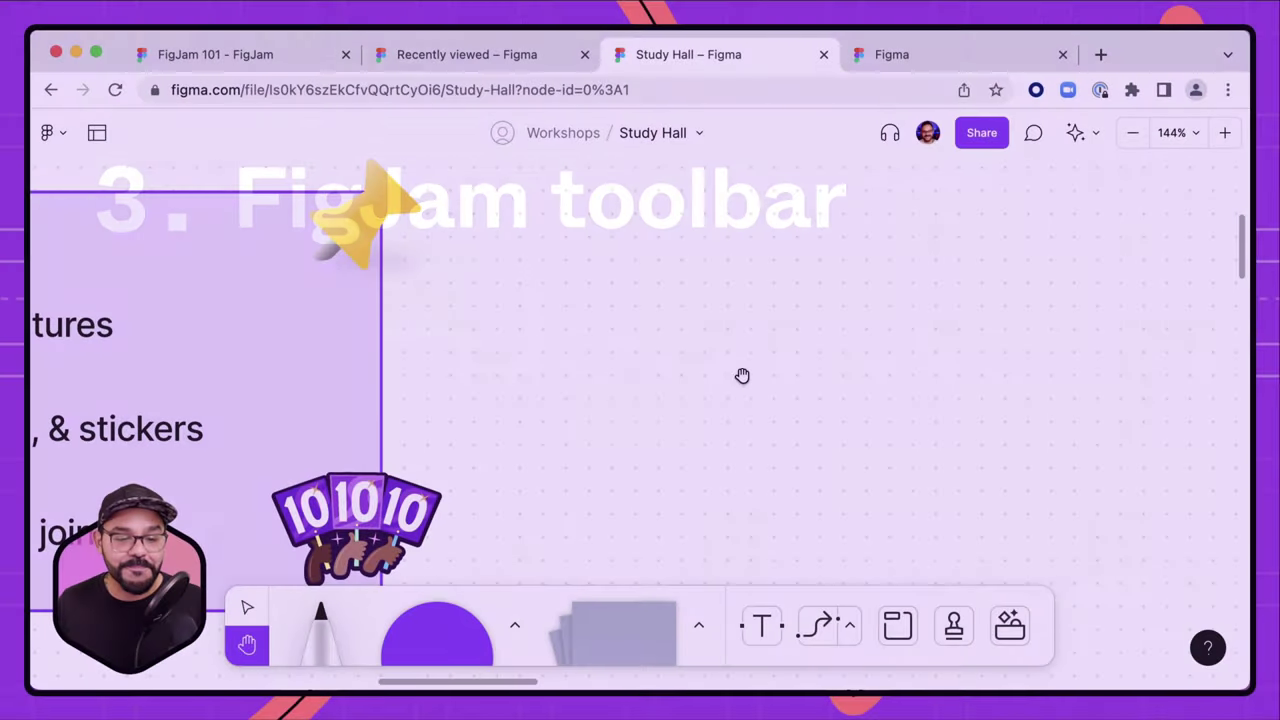
pyautogui.moveTo(740, 374); pyautogui.dragTo(869, 386)
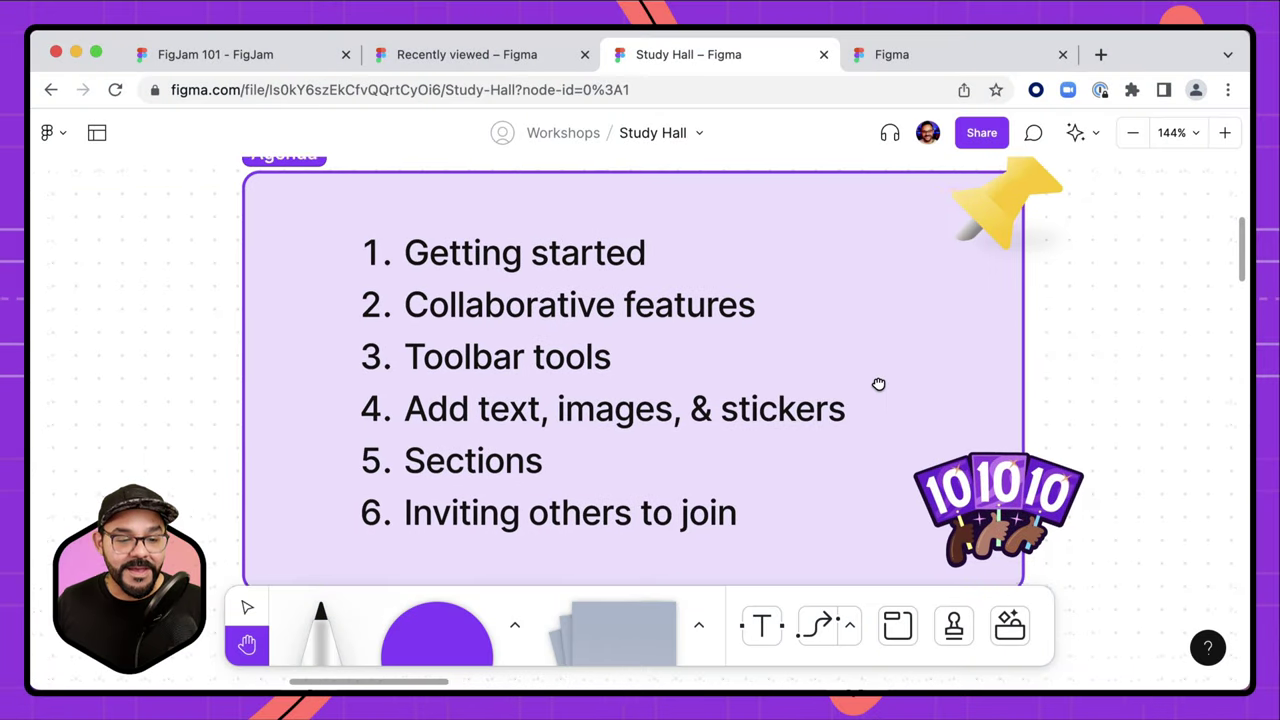
pyautogui.press('v')
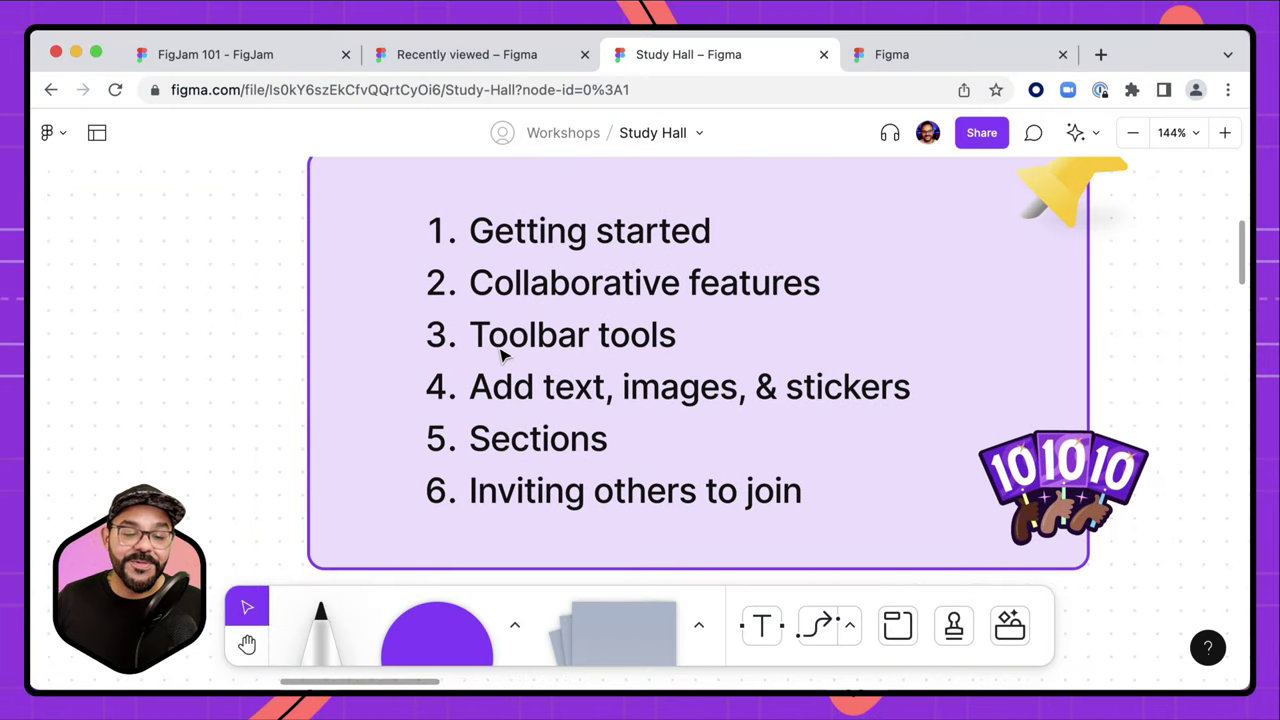
pyautogui.scroll(-3, 505, 360)
pyautogui.scroll(-10, 806, 223)
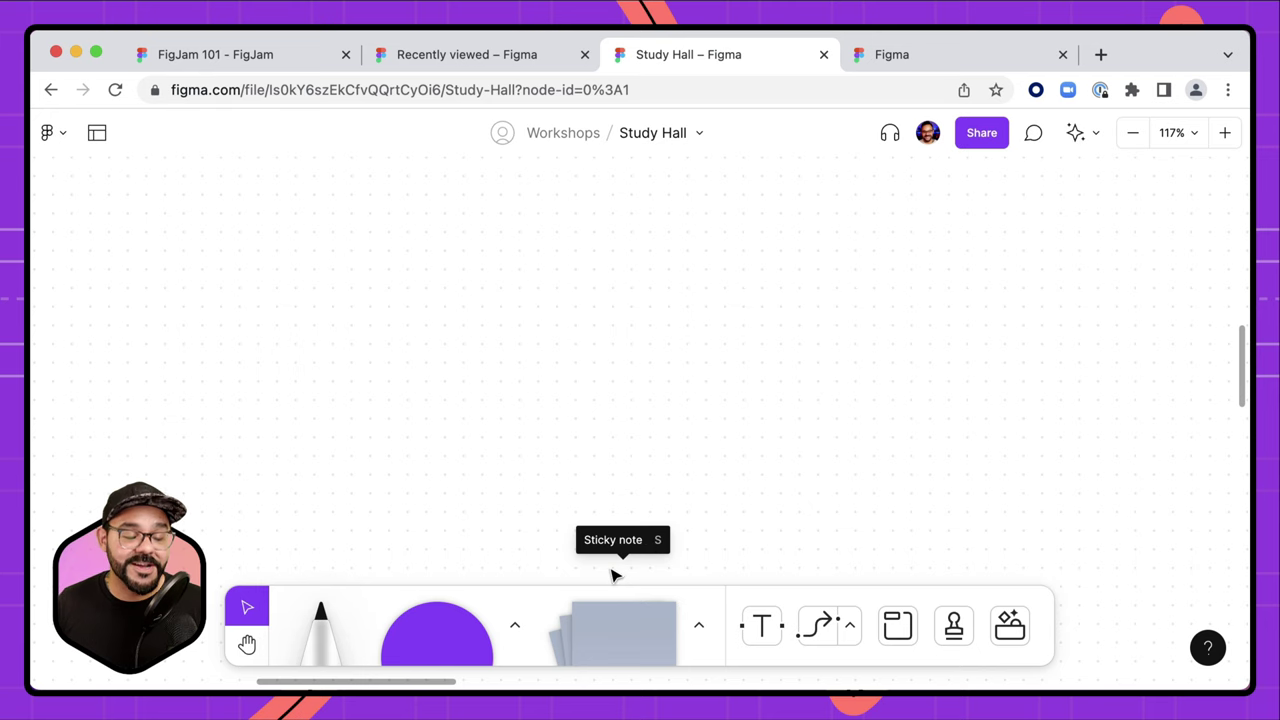
pyautogui.press('s')
pyautogui.click(355, 370)
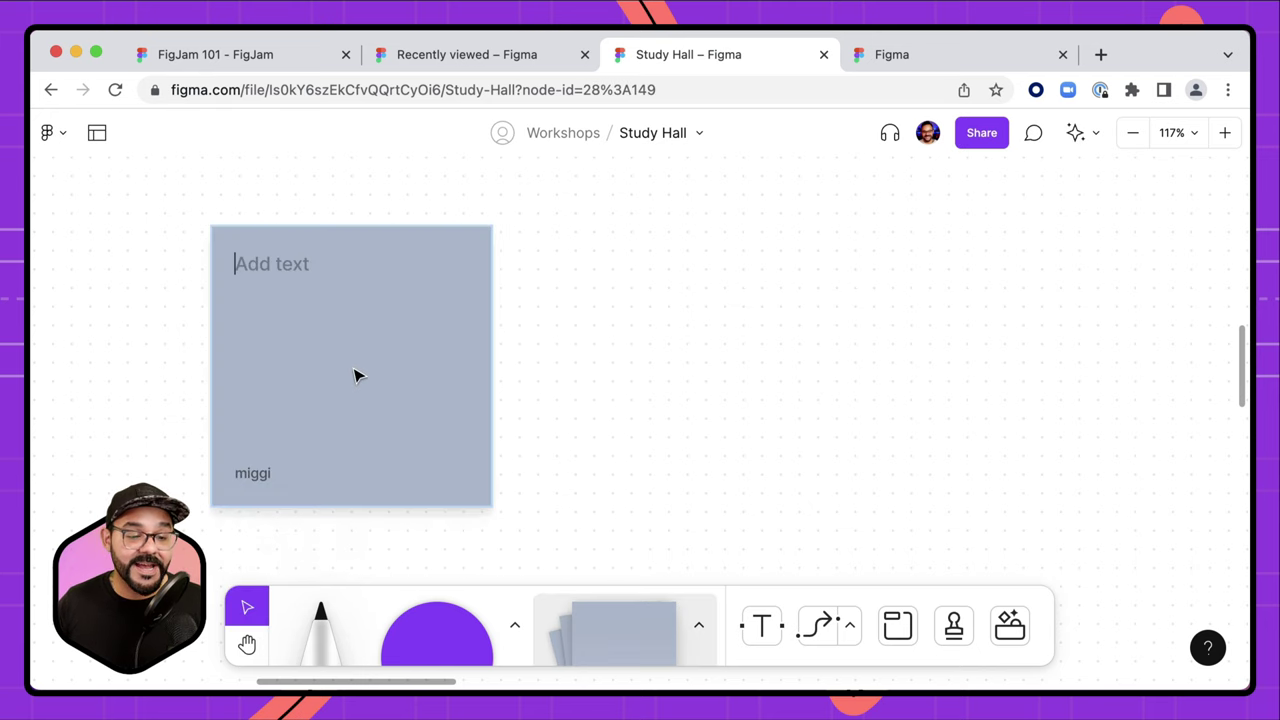
# - Change the new sticky note's color to light blue
pyautogui.scroll(-3, 630, 435)
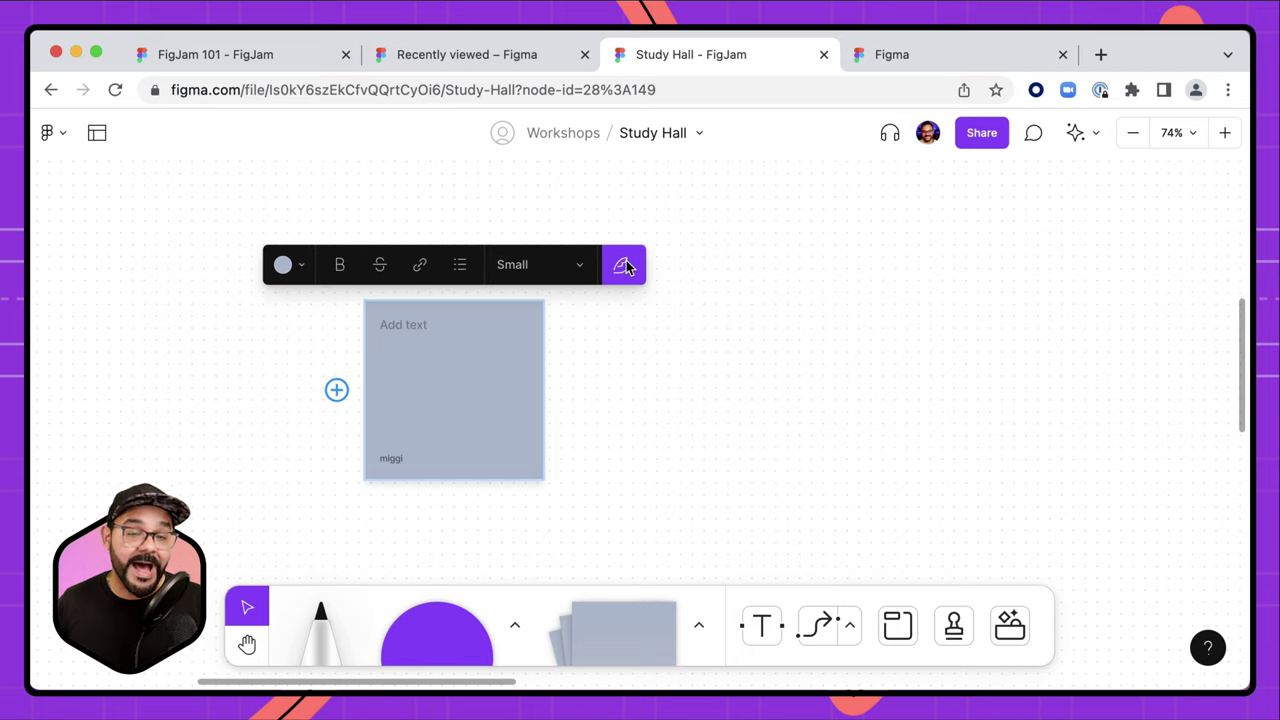
pyautogui.click(289, 269)
pyautogui.click(304, 222)
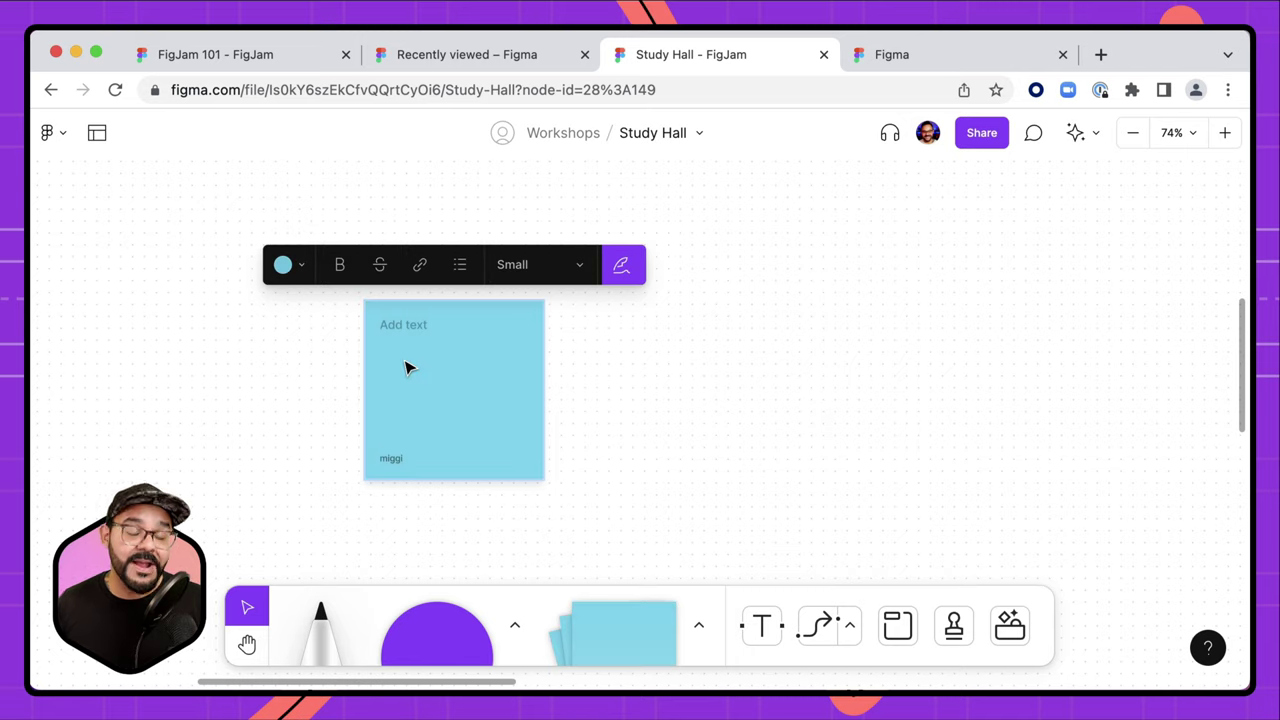
# - Write "Hello, world!" on the light blue sticky note and add a matching blank note directly beside it
pyautogui.write('Hello, world!')
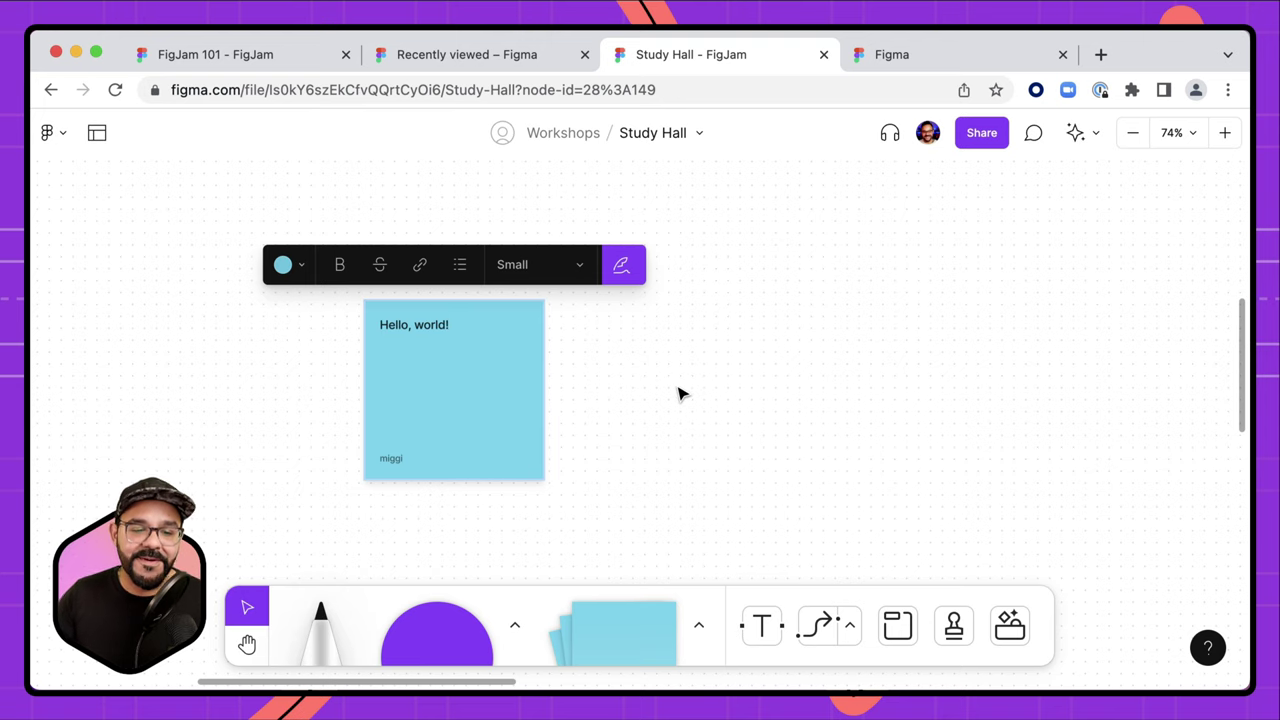
pyautogui.press('Escape')
pyautogui.click(571, 392)
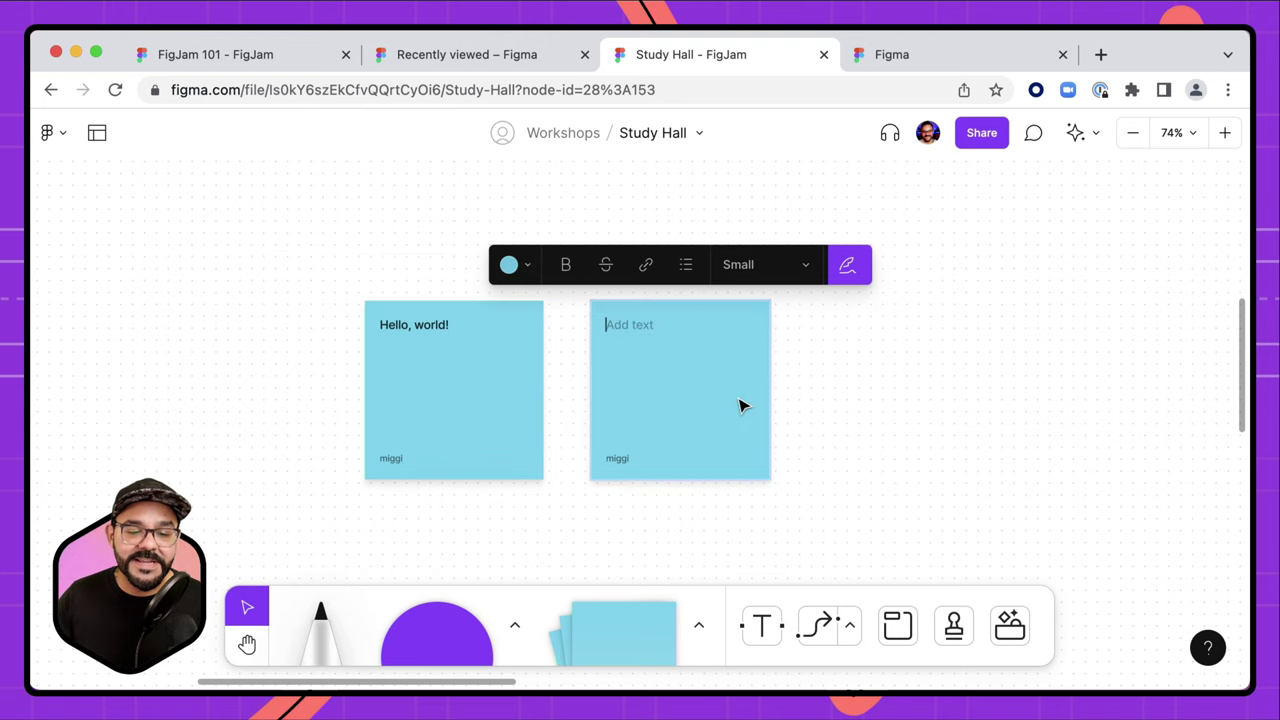
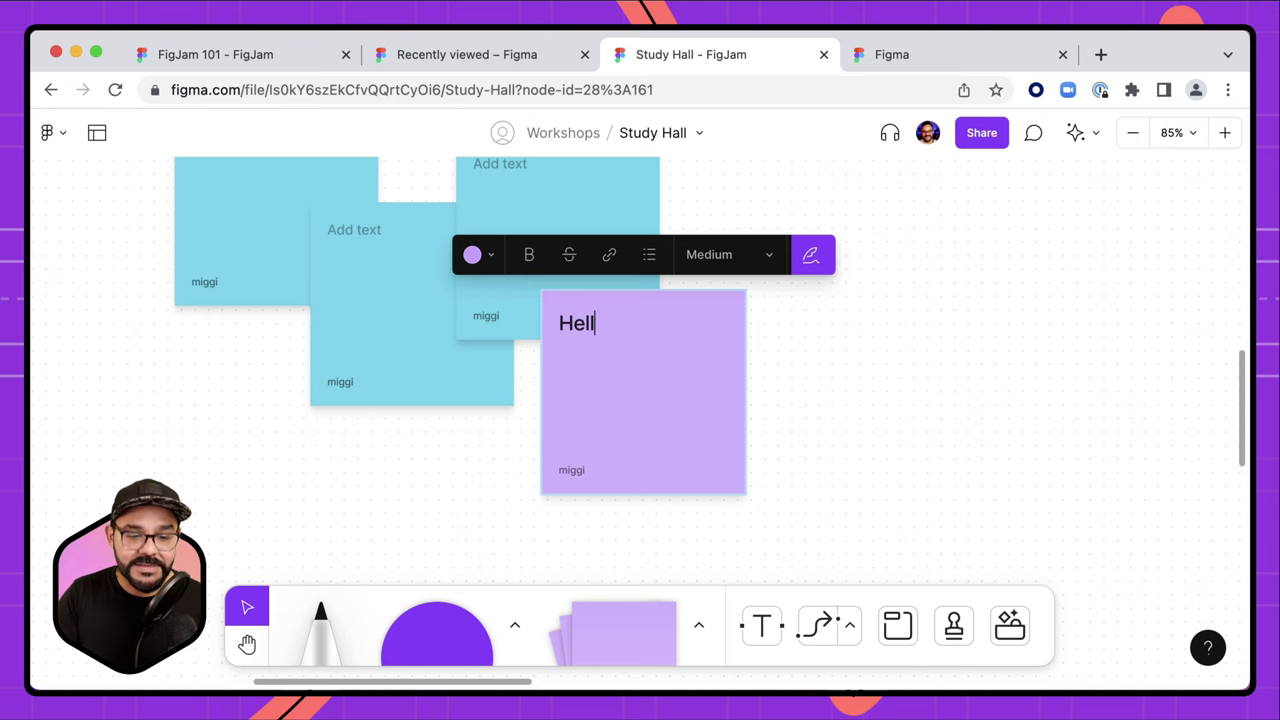
# - Make the word "World" bold in the purple sticky note's text
pyautogui.doubleClick(624, 328)
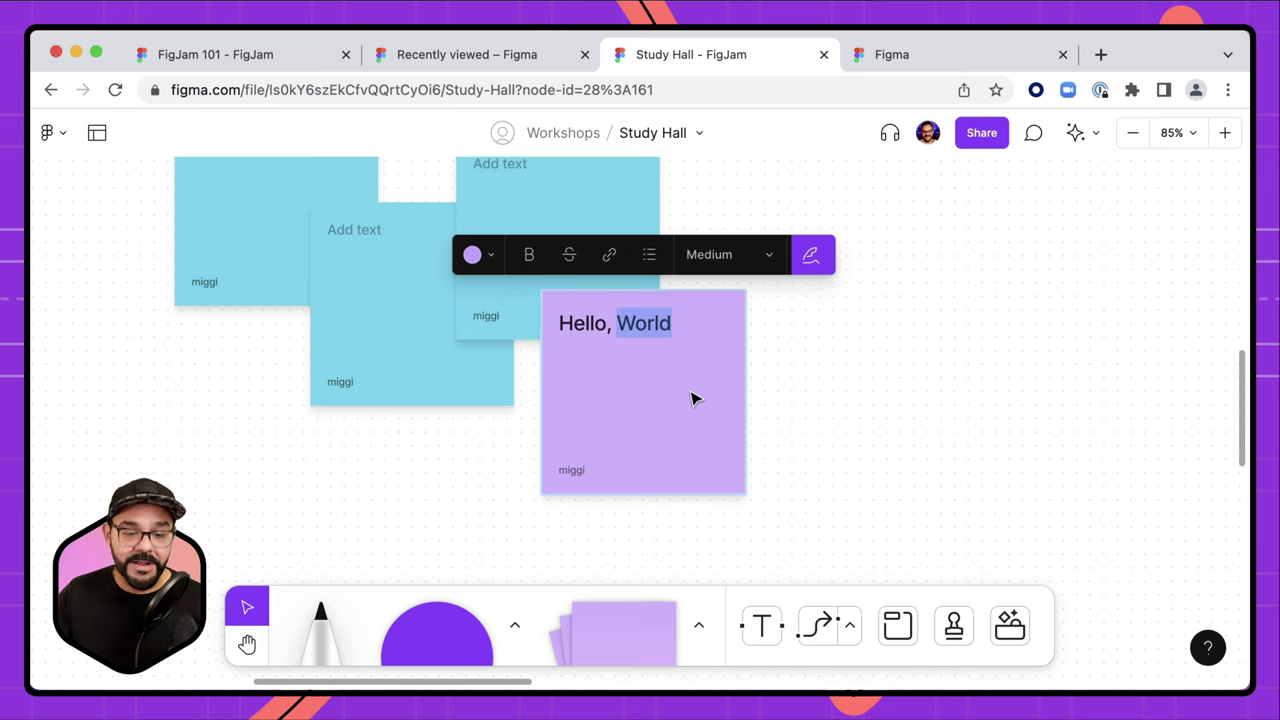
pyautogui.click(529, 254)
pyautogui.click(678, 333)
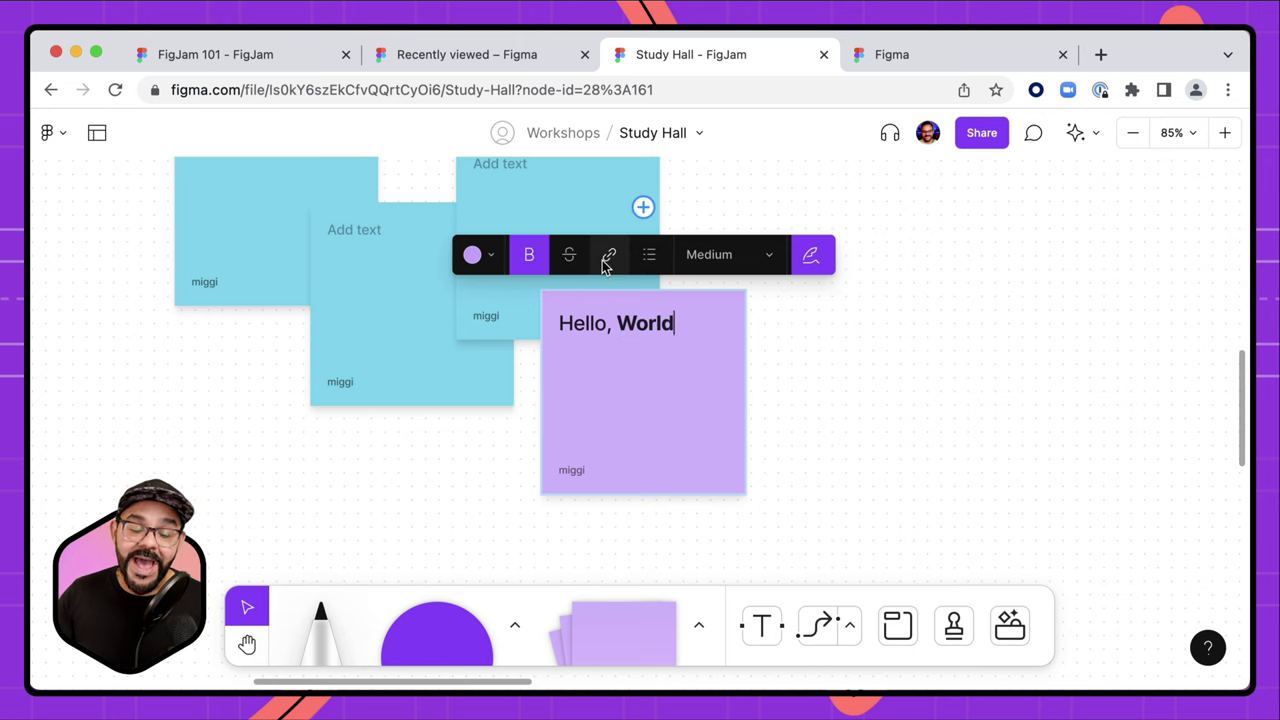
# - Link the word "World" in the purple sticky note to figjam.net
pyautogui.tripleClick(648, 322)
pyautogui.click(649, 320)
pyautogui.doubleClick(649, 320)
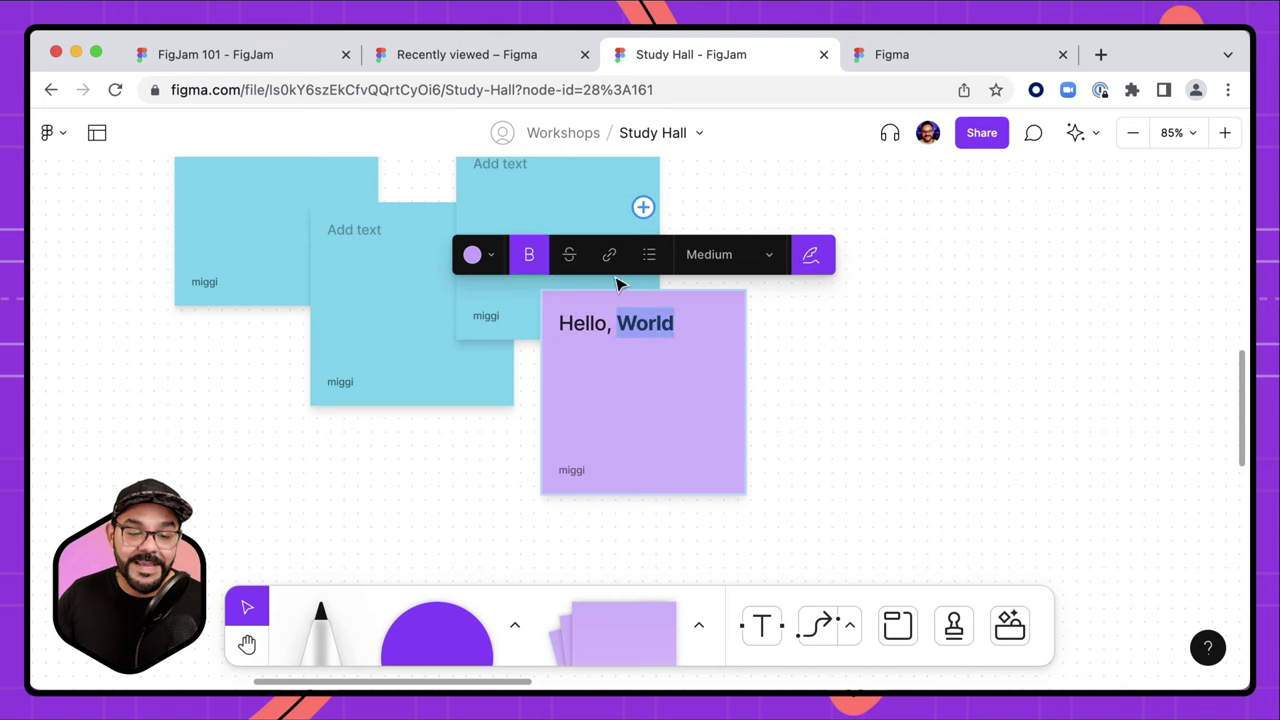
pyautogui.click(612, 258)
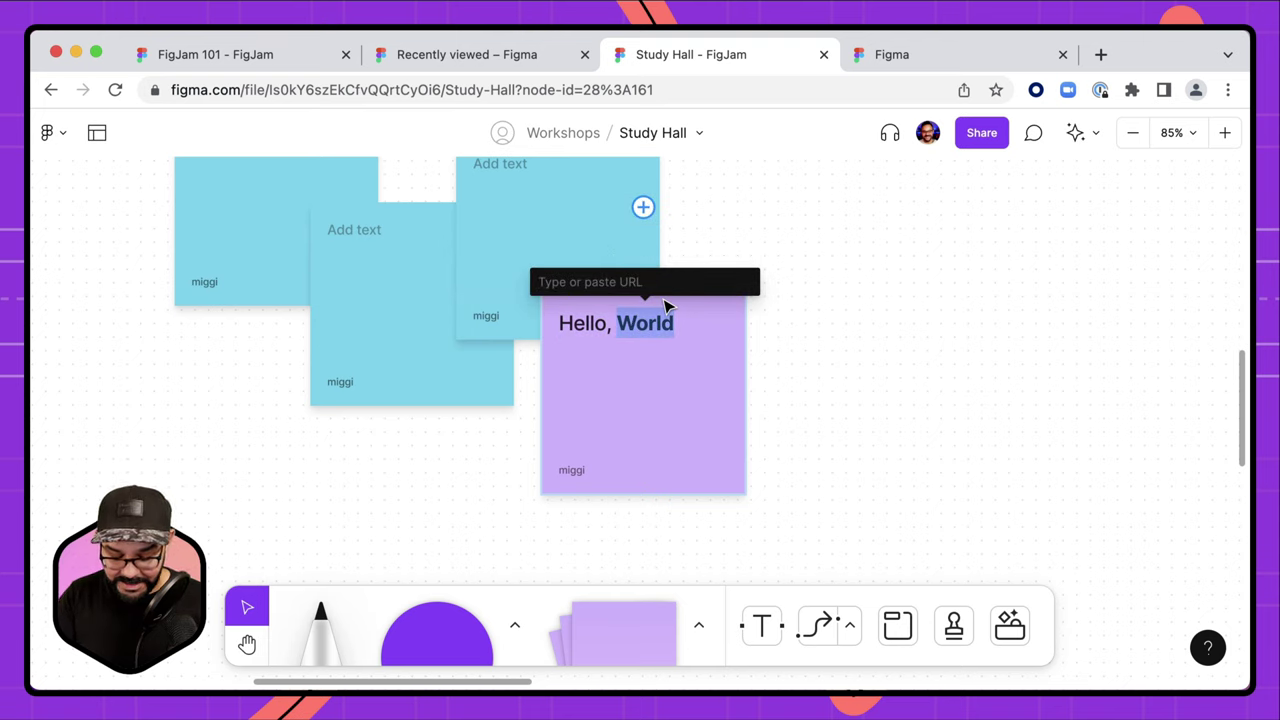
pyautogui.write('figjam.')
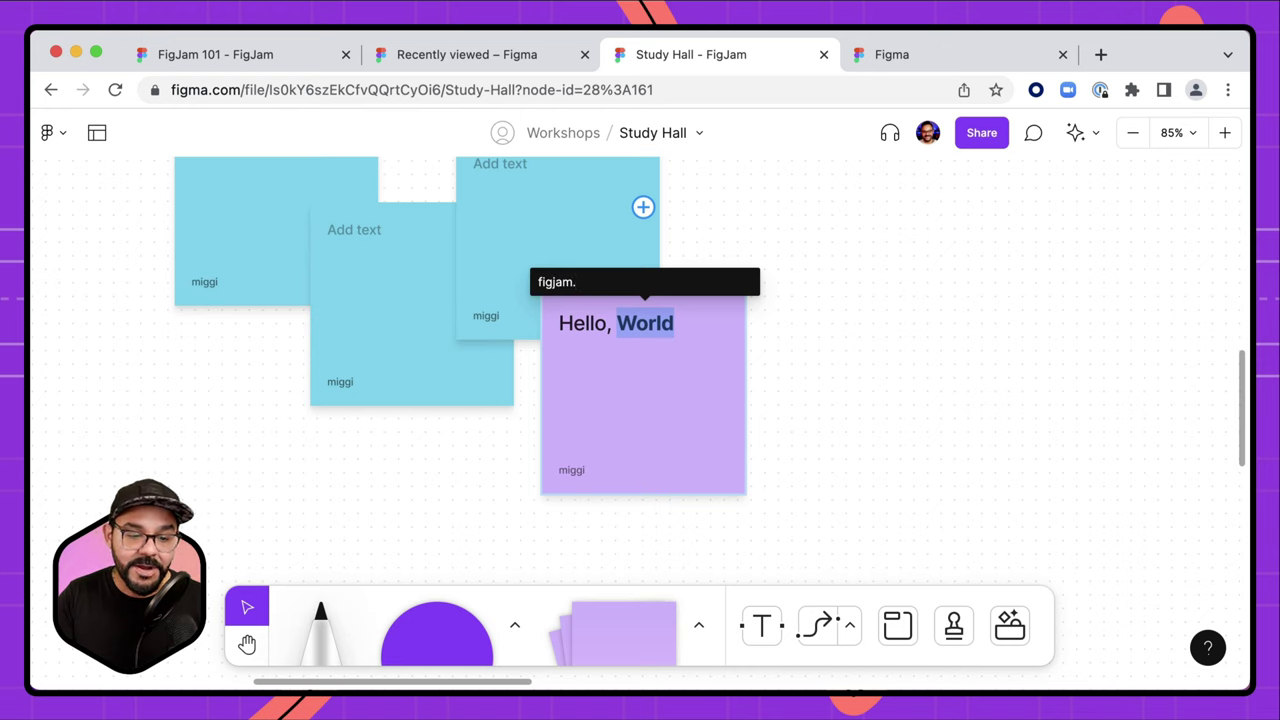
pyautogui.write('net')
pyautogui.press('Return')
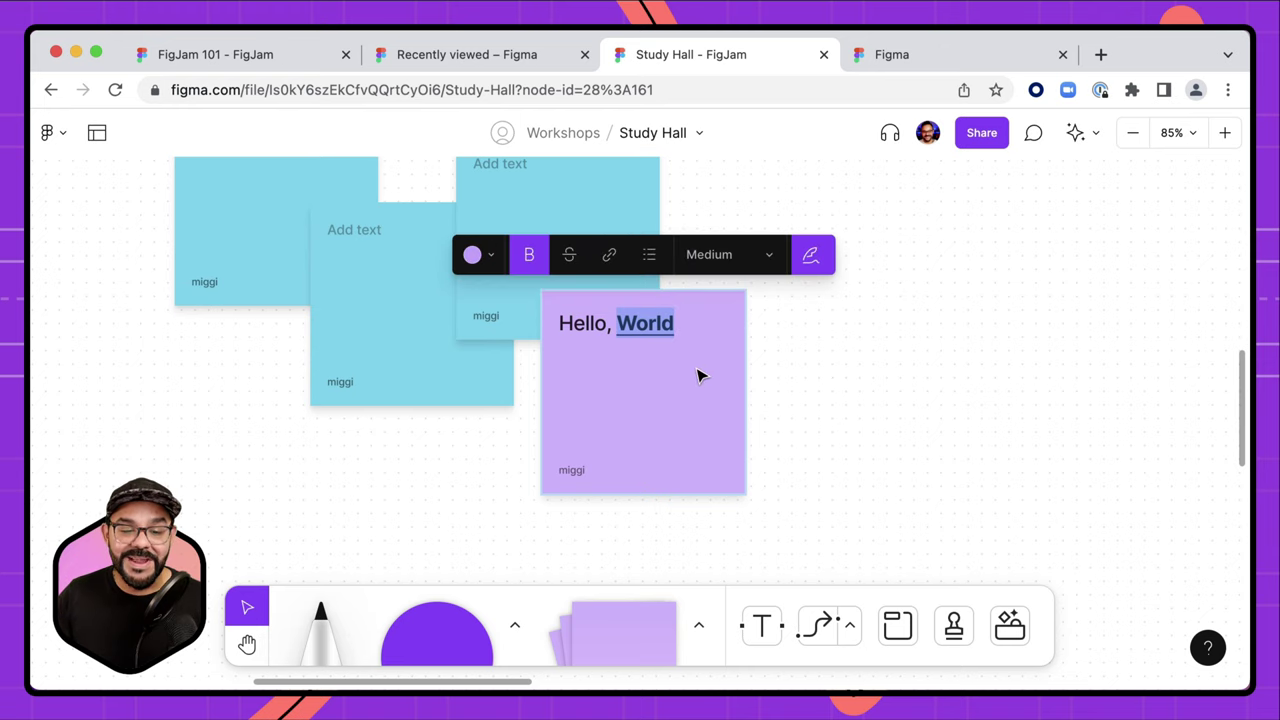
pyautogui.press('Escape')
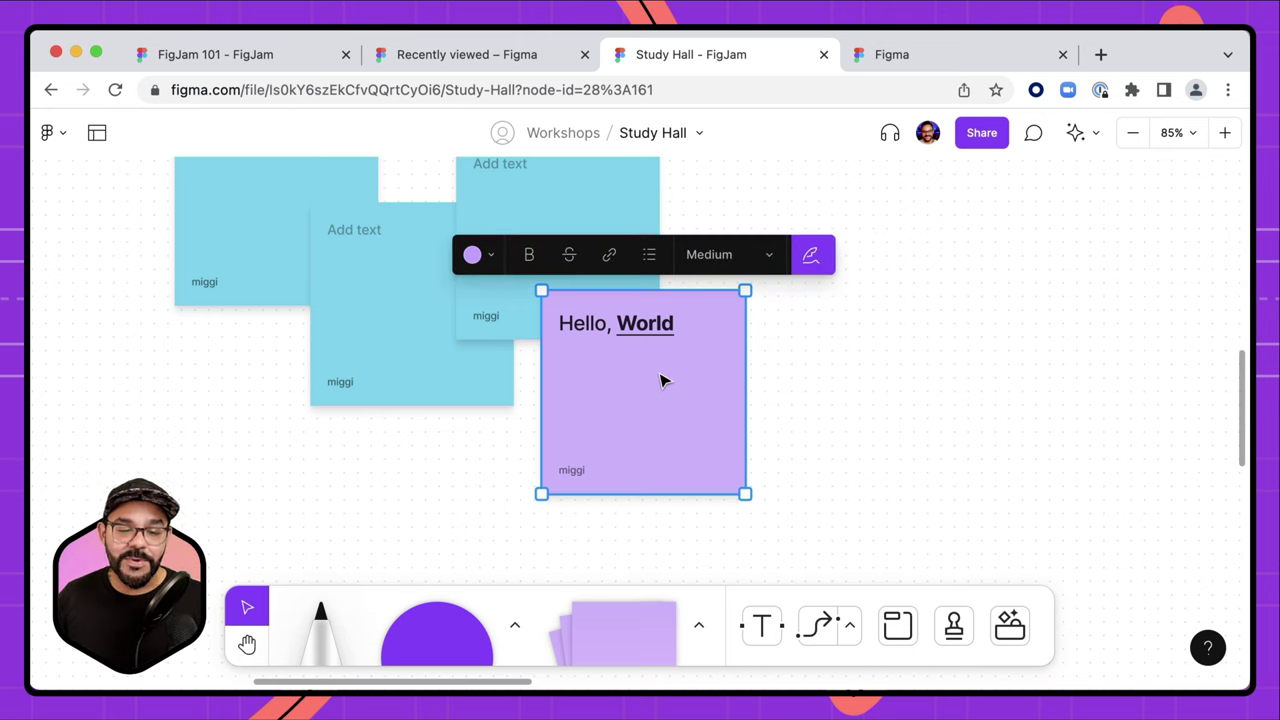
# - Widen the purple sticky note into a rectangle, then scale it down proportionally
pyautogui.moveTo(755, 403)
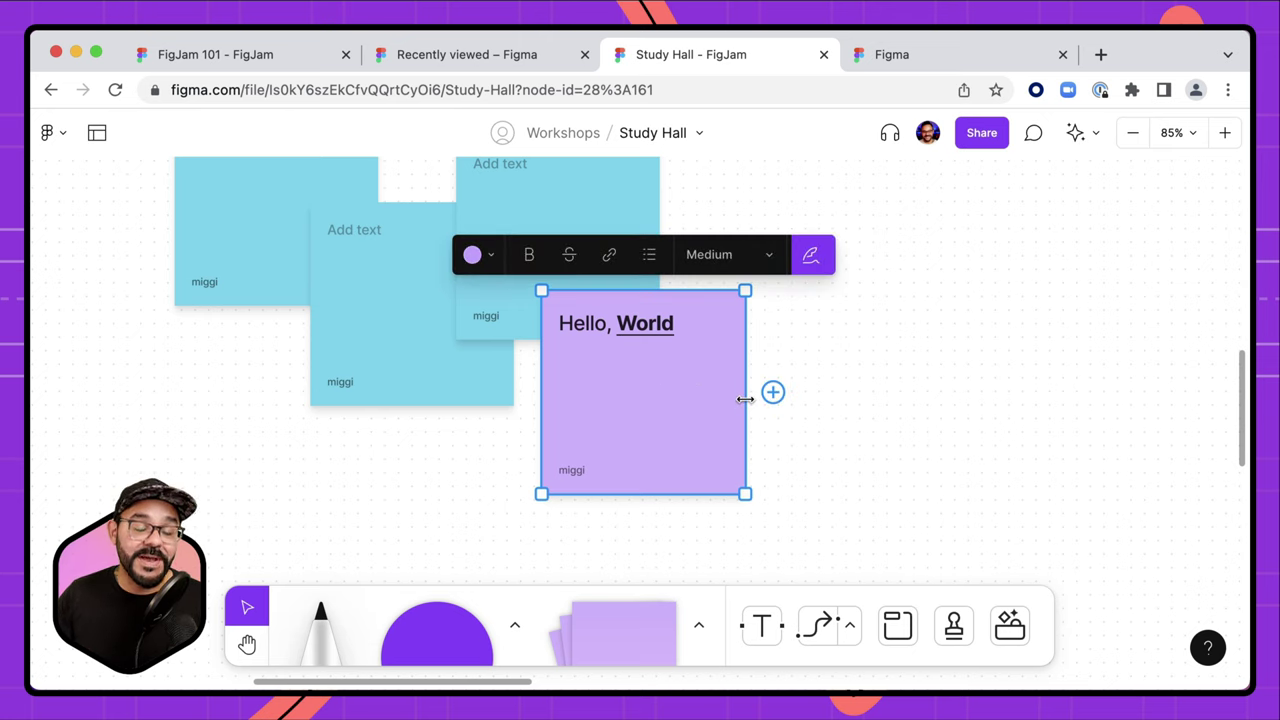
pyautogui.moveTo(745, 399); pyautogui.dragTo(894, 398)
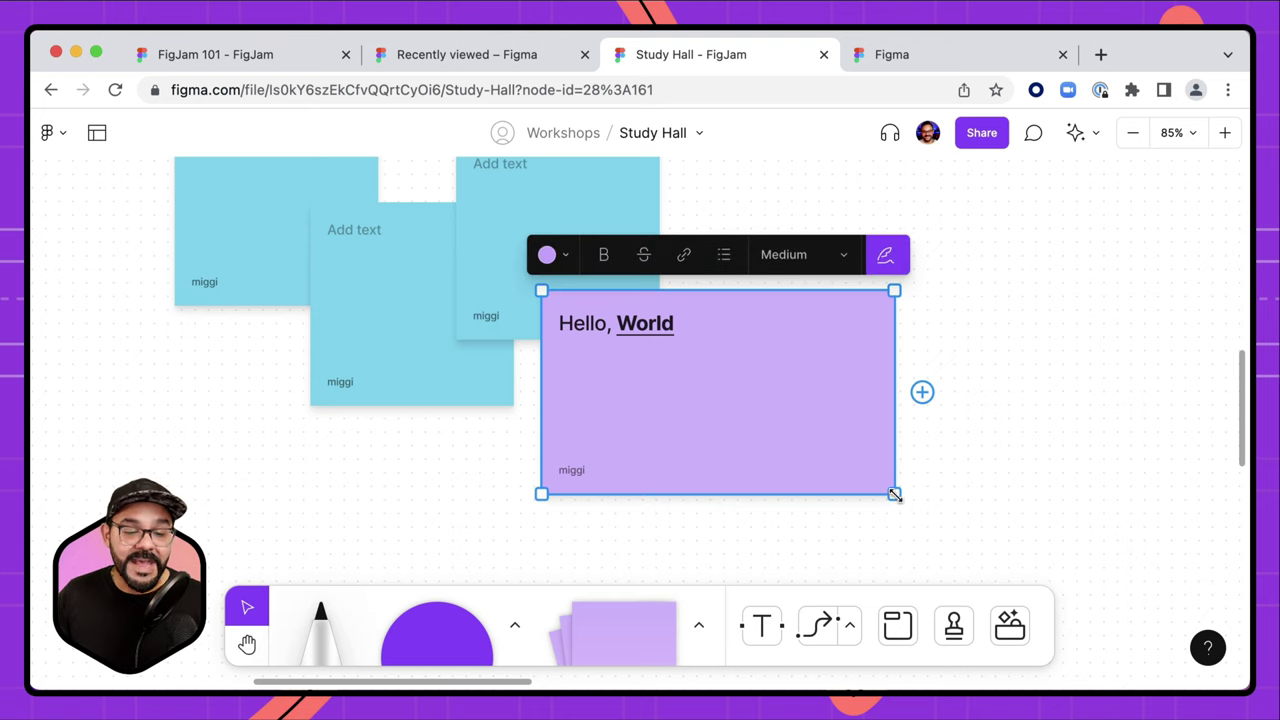
pyautogui.moveTo(895, 494); pyautogui.dragTo(768, 421)
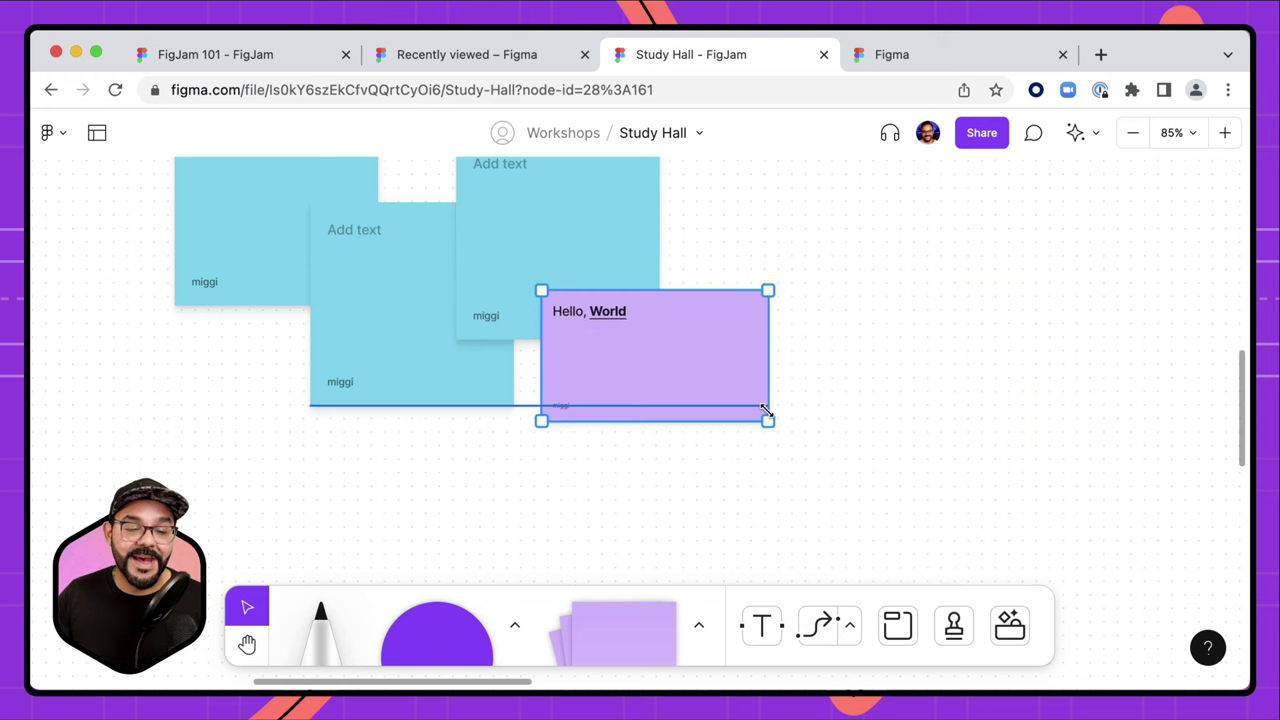
pyautogui.click(655, 484)
# - Arrange all four sticky notes into a neat grid with Tidy up
pyautogui.scroll(-3, 668, 473)
pyautogui.moveTo(666, 471); pyautogui.dragTo(726, 540)
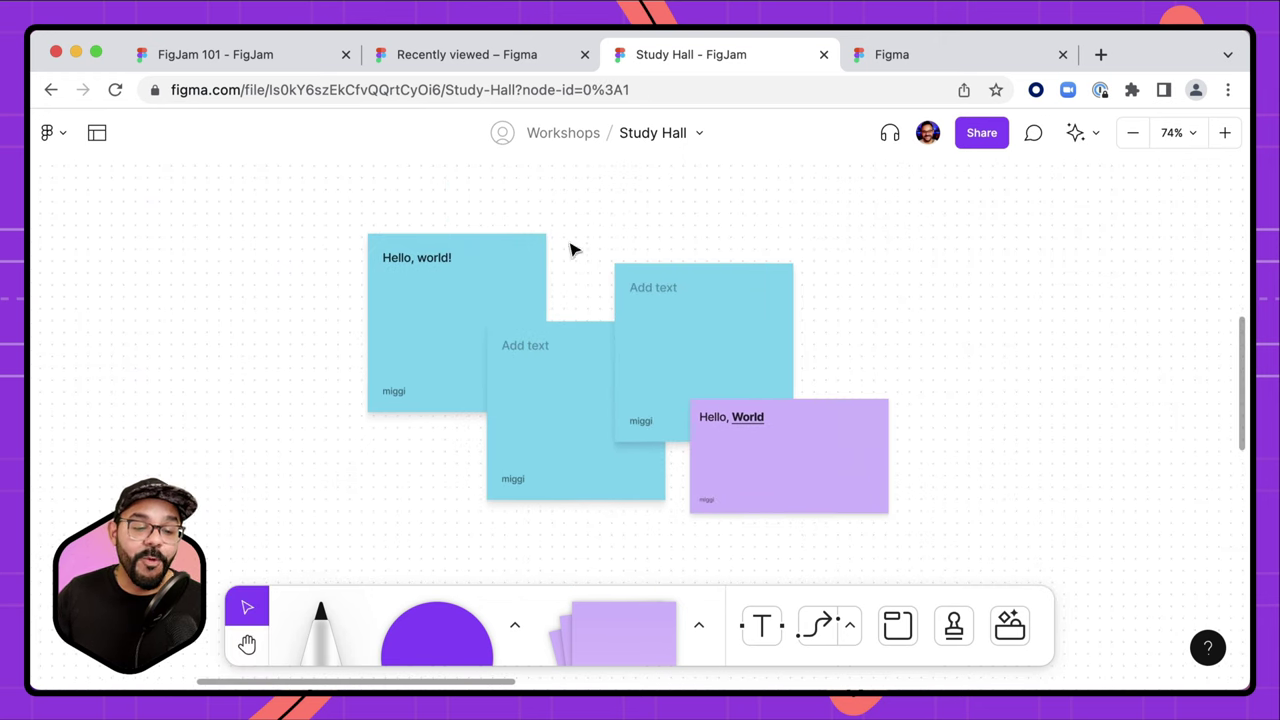
pyautogui.moveTo(313, 215)
pyautogui.mouseDown()
pyautogui.moveTo(343, 251)
pyautogui.moveTo(845, 484)
pyautogui.mouseUp()
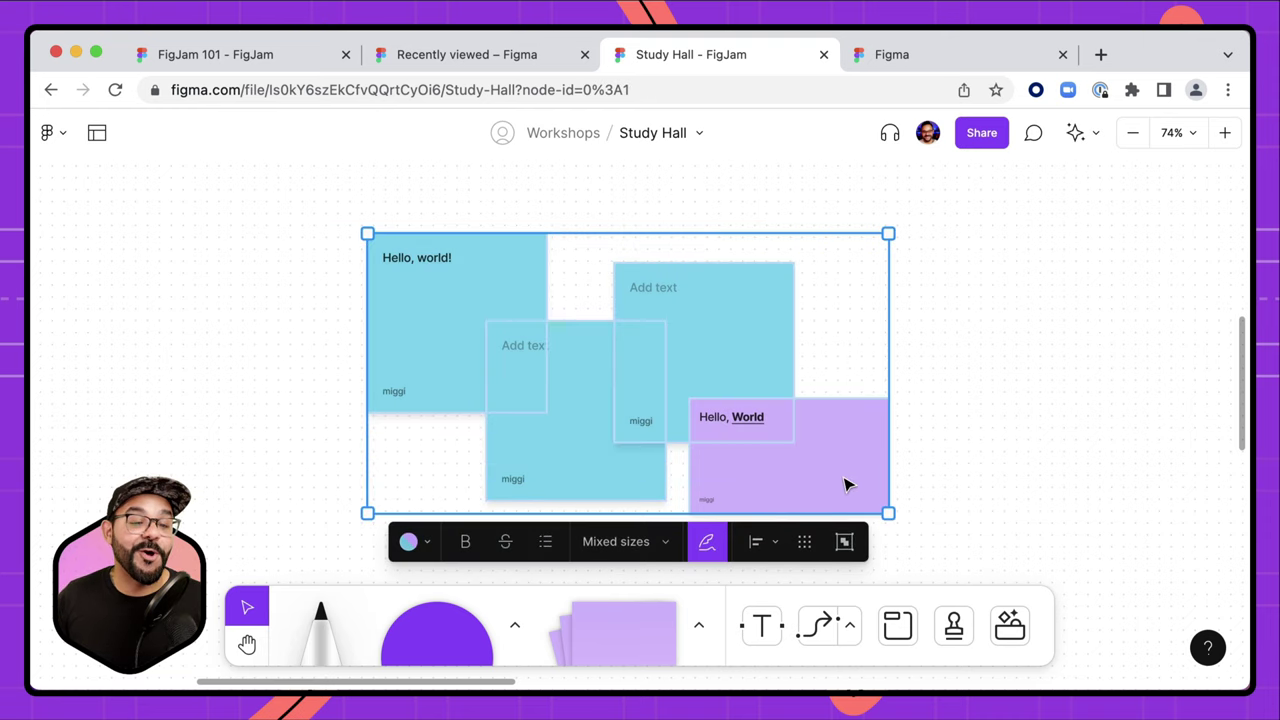
pyautogui.click(229, 297)
pyautogui.moveTo(252, 266); pyautogui.dragTo(820, 503)
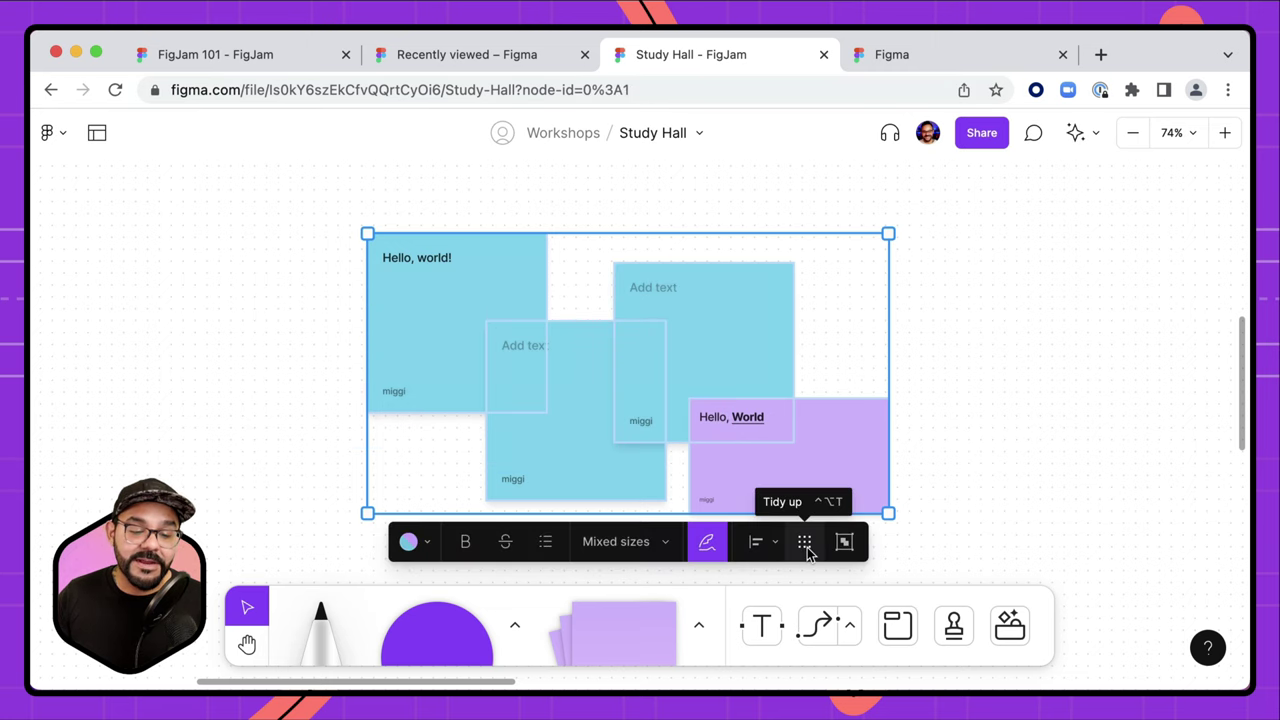
pyautogui.click(805, 542)
# - Increase the horizontal and vertical spacing between the sticky notes in the tidied grid
pyautogui.scroll(-1, 800, 530)
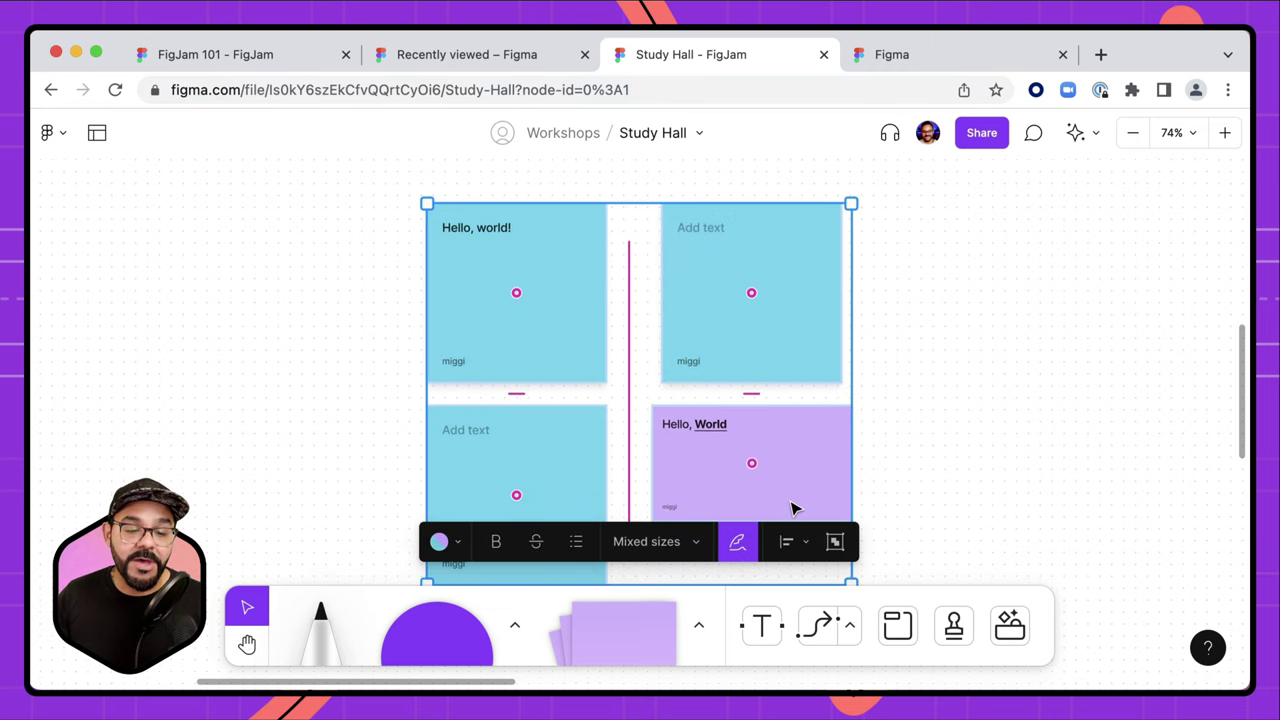
pyautogui.scroll(-3, 787, 492)
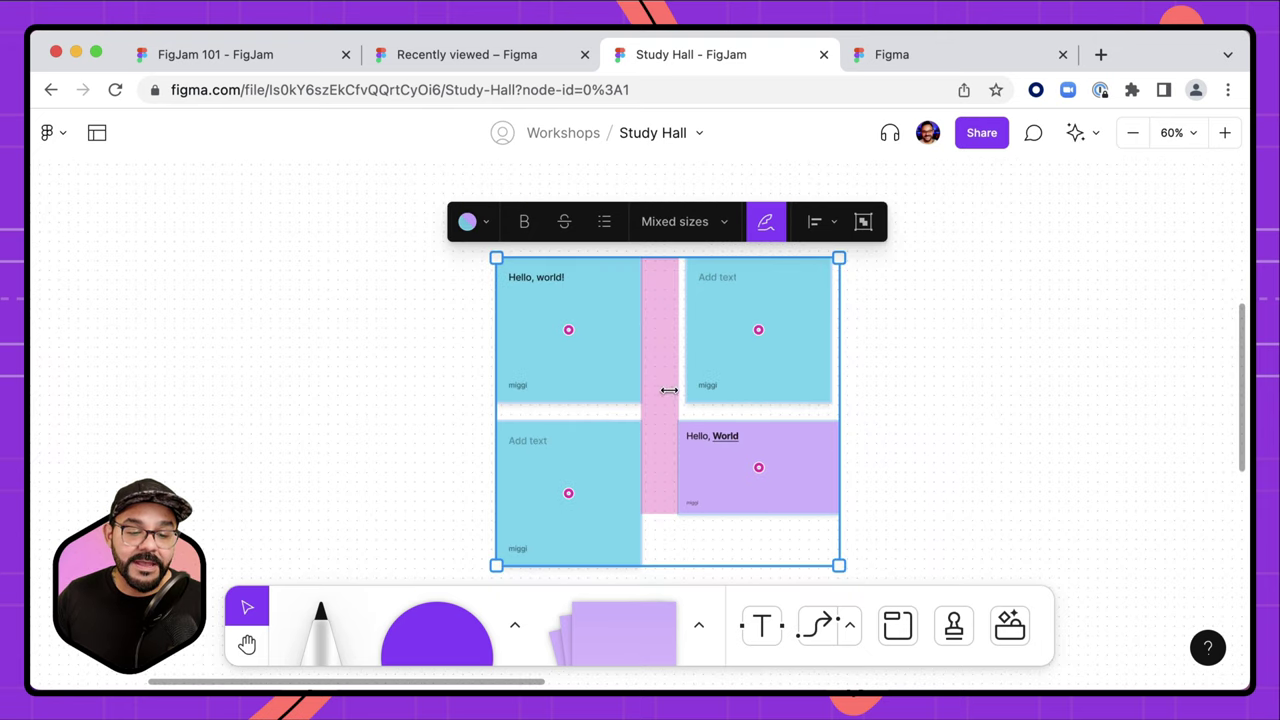
pyautogui.moveTo(662, 391)
pyautogui.mouseDown()
pyautogui.moveTo(715, 391)
pyautogui.moveTo(658, 391)
pyautogui.moveTo(670, 393)
pyautogui.mouseUp()
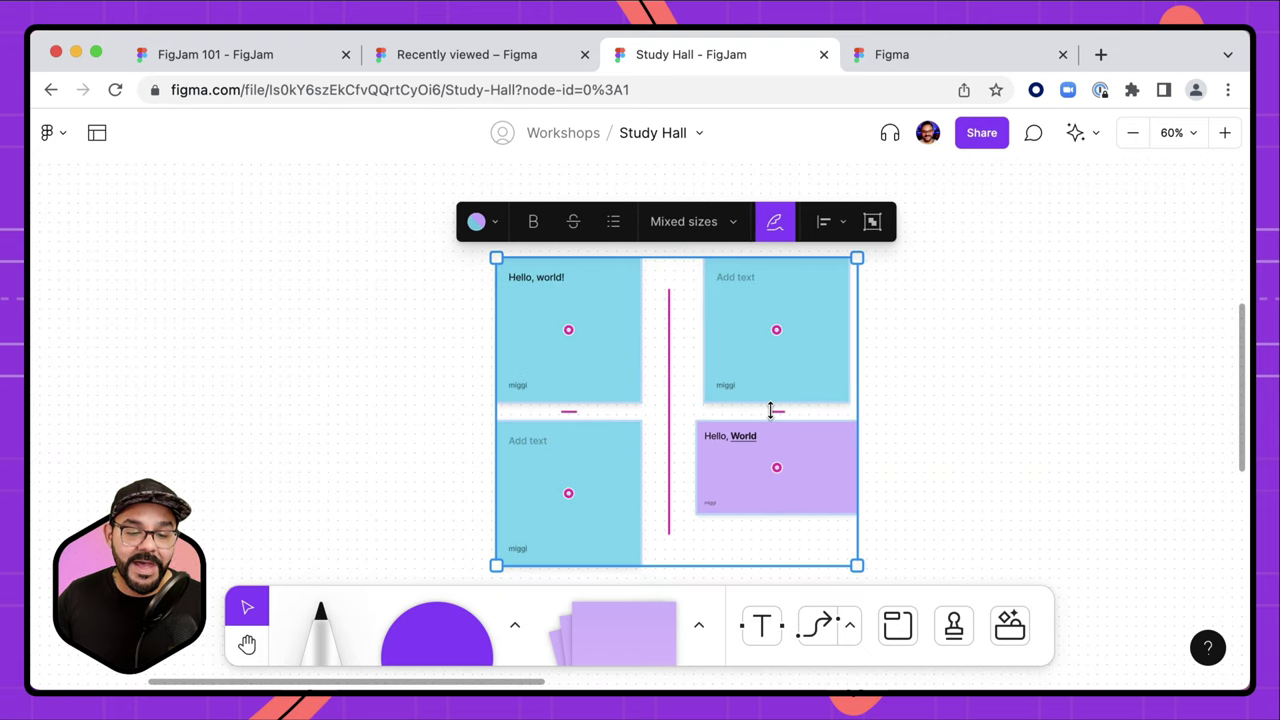
pyautogui.moveTo(770, 410)
pyautogui.mouseDown()
pyautogui.moveTo(769, 437)
pyautogui.moveTo(767, 420)
pyautogui.mouseUp()
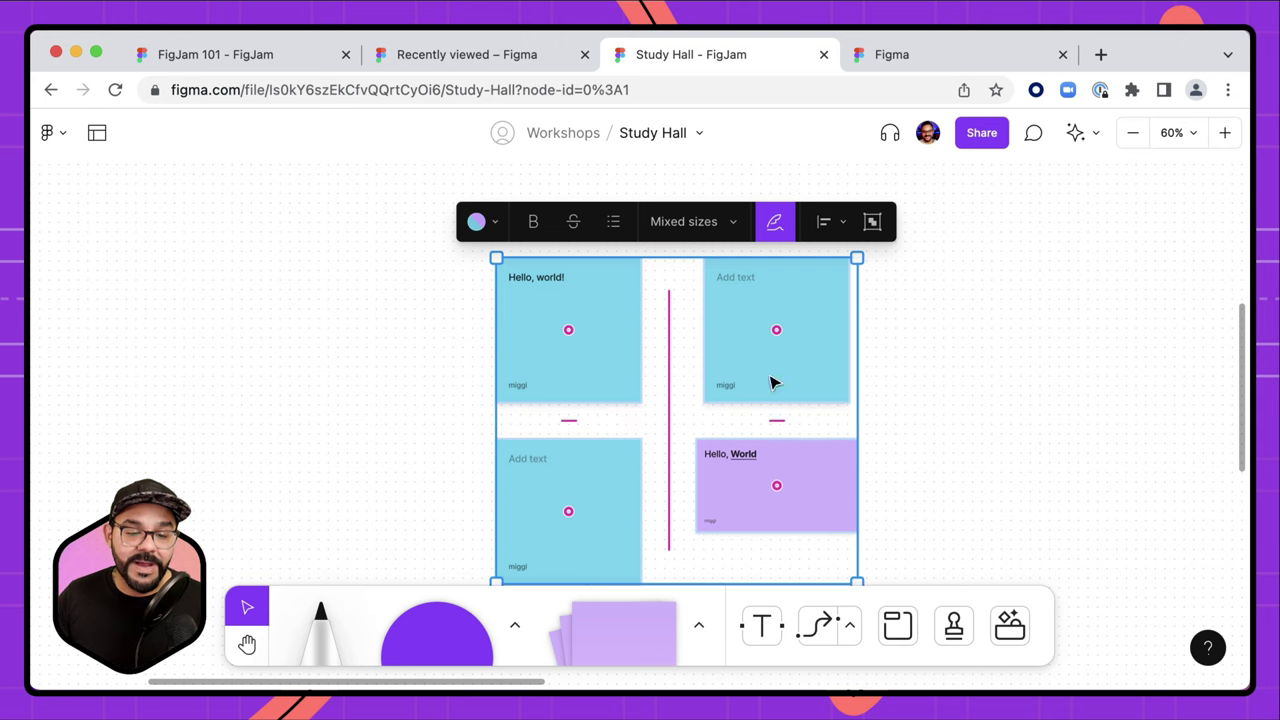
# - Rearrange the grid with the purple note at upper left and "Hello, world!" at lower right, and narrow the column gap
pyautogui.moveTo(780, 487); pyautogui.dragTo(778, 367)
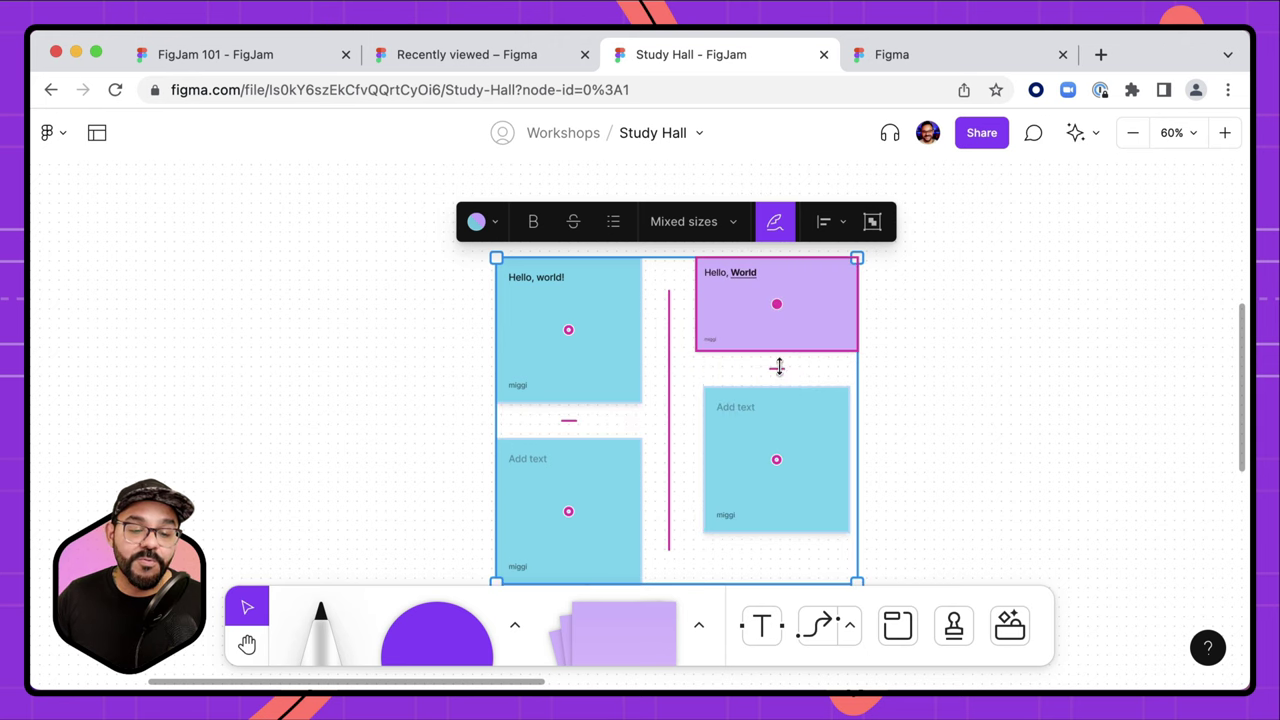
pyautogui.moveTo(780, 315); pyautogui.dragTo(612, 316)
pyautogui.moveTo(566, 466); pyautogui.dragTo(783, 527)
pyautogui.moveTo(697, 427); pyautogui.dragTo(664, 417)
pyautogui.click(883, 430)
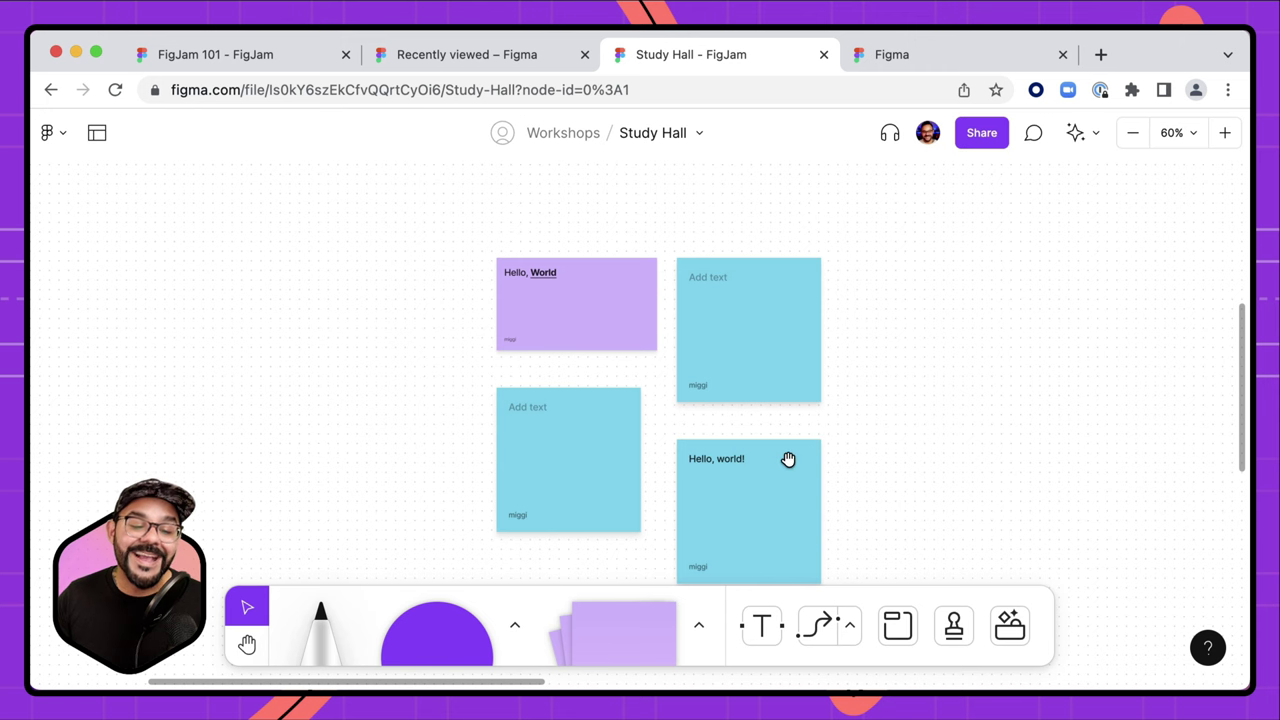
# - Delete all four sticky notes from the board
pyautogui.moveTo(786, 457); pyautogui.dragTo(734, 417)
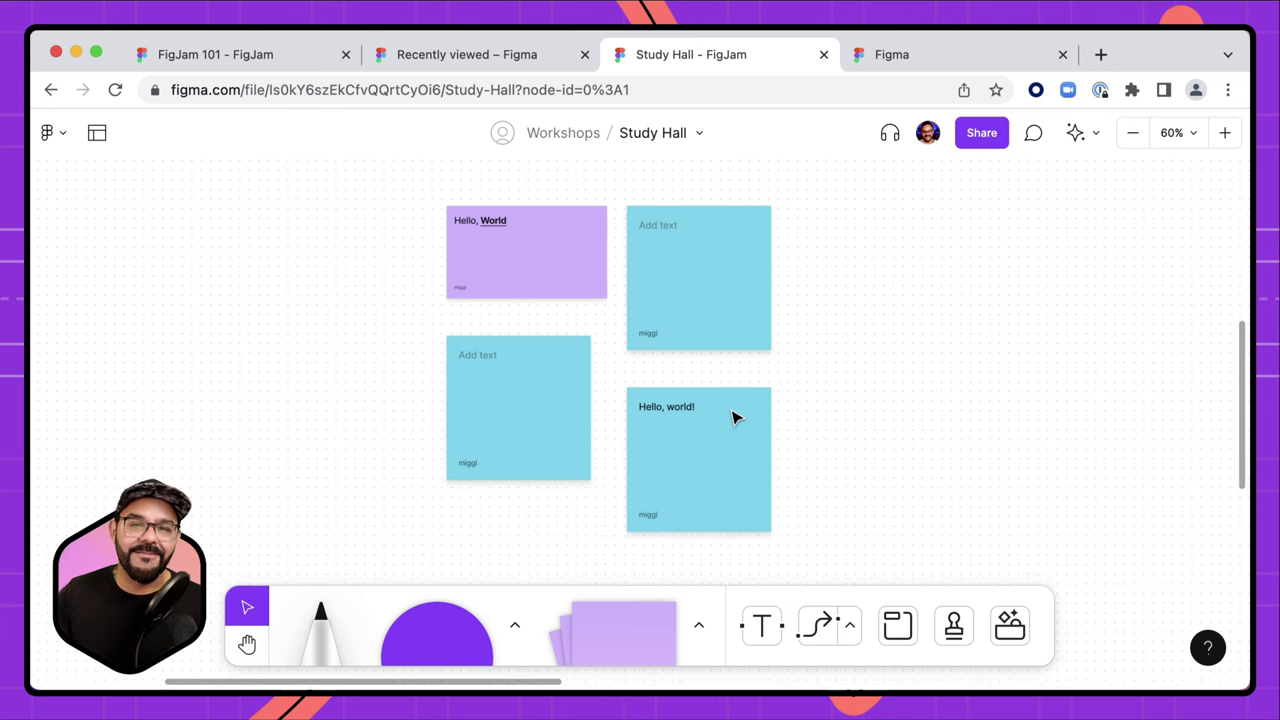
pyautogui.moveTo(368, 243); pyautogui.dragTo(794, 486)
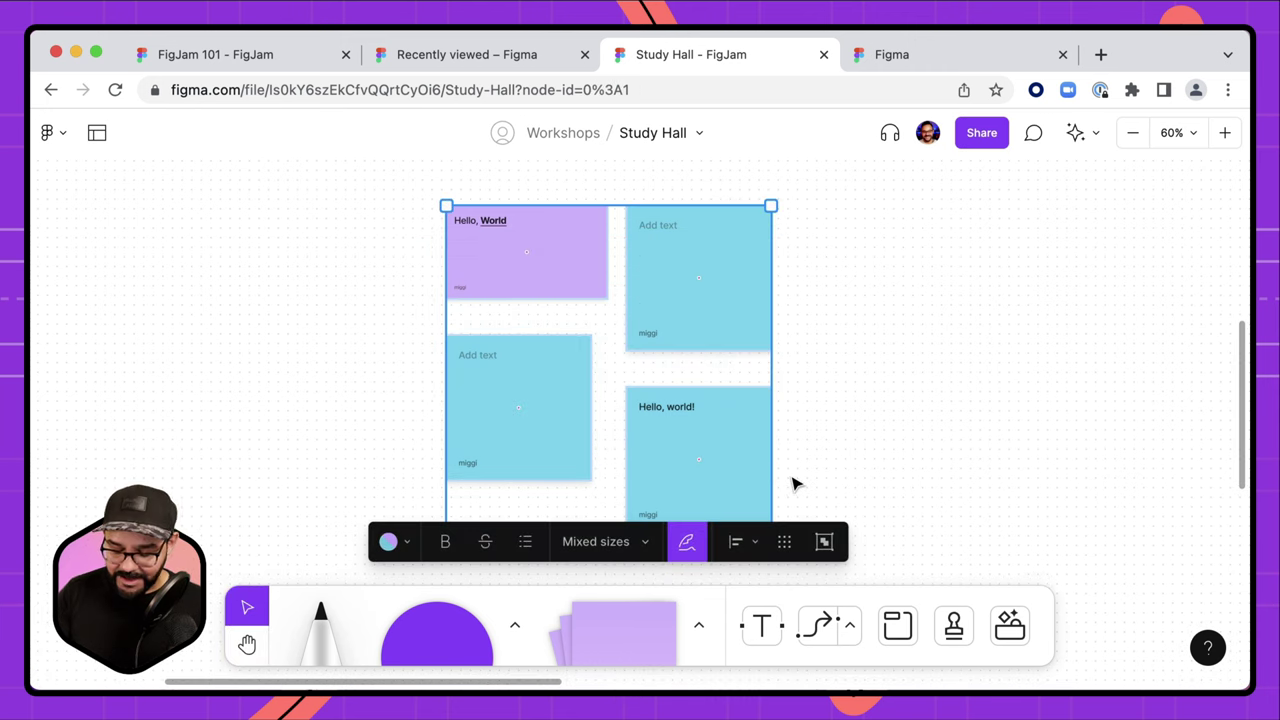
pyautogui.press('Delete')
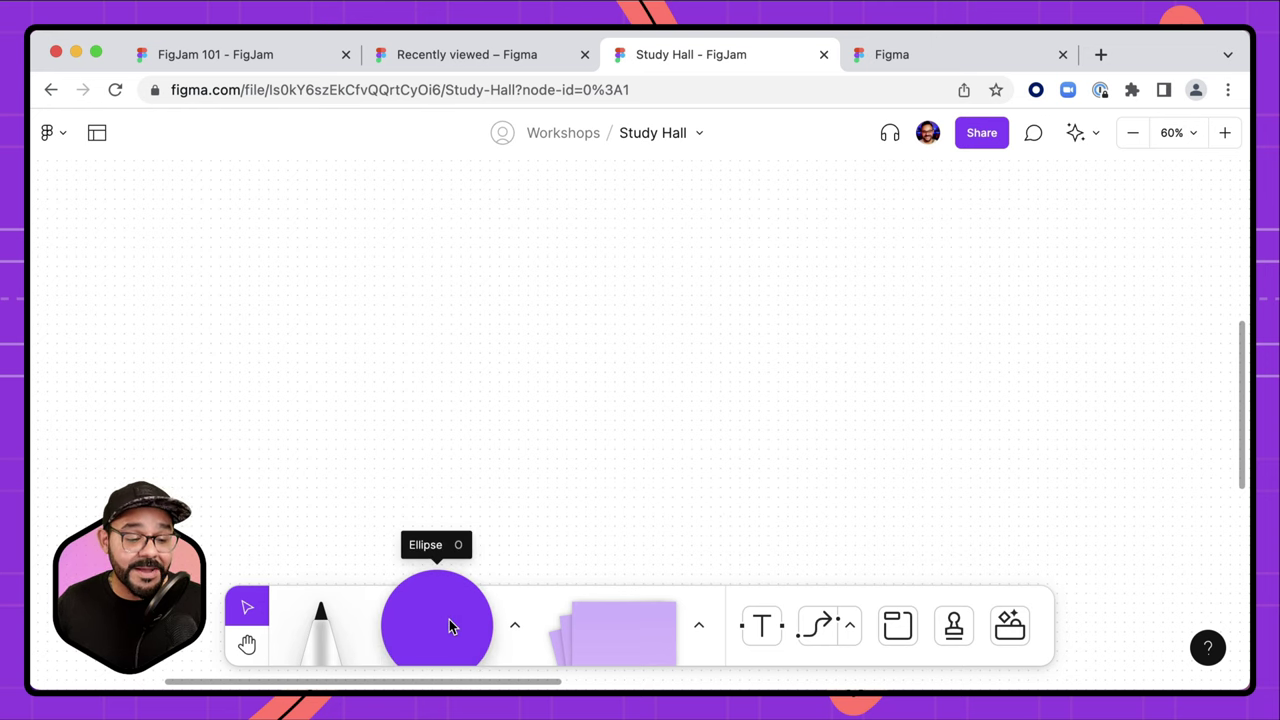
# - Place an ellipse shape on the empty board and label it "Step 1"
pyautogui.moveTo(451, 622); pyautogui.dragTo(351, 365)
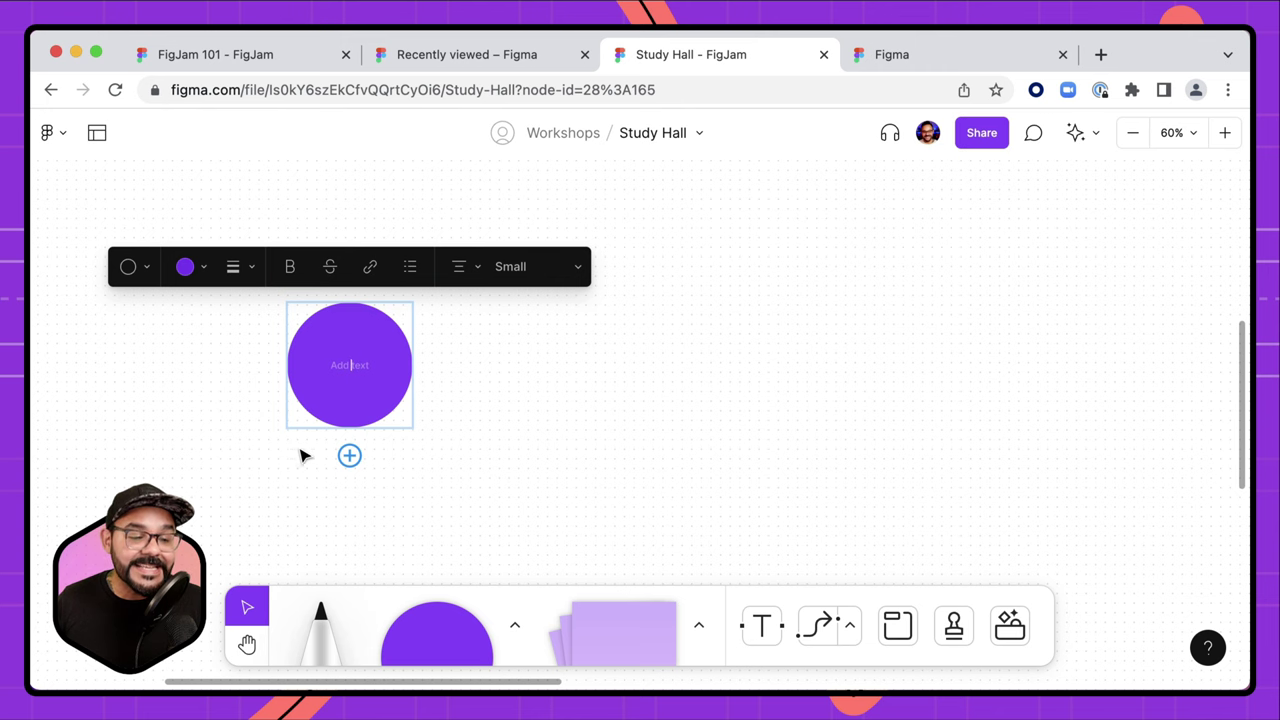
pyautogui.click(216, 458)
pyautogui.scroll(3, 336, 408)
pyautogui.click(344, 404)
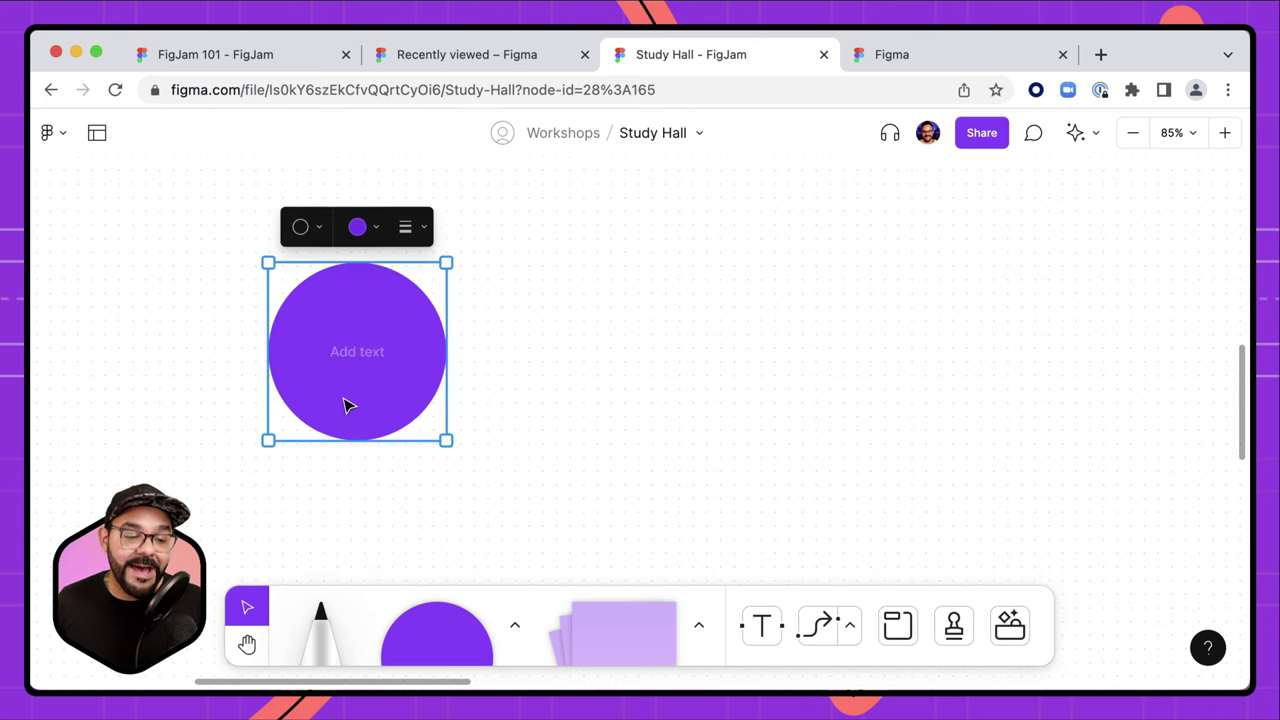
pyautogui.click(348, 352)
pyautogui.write('Ste')
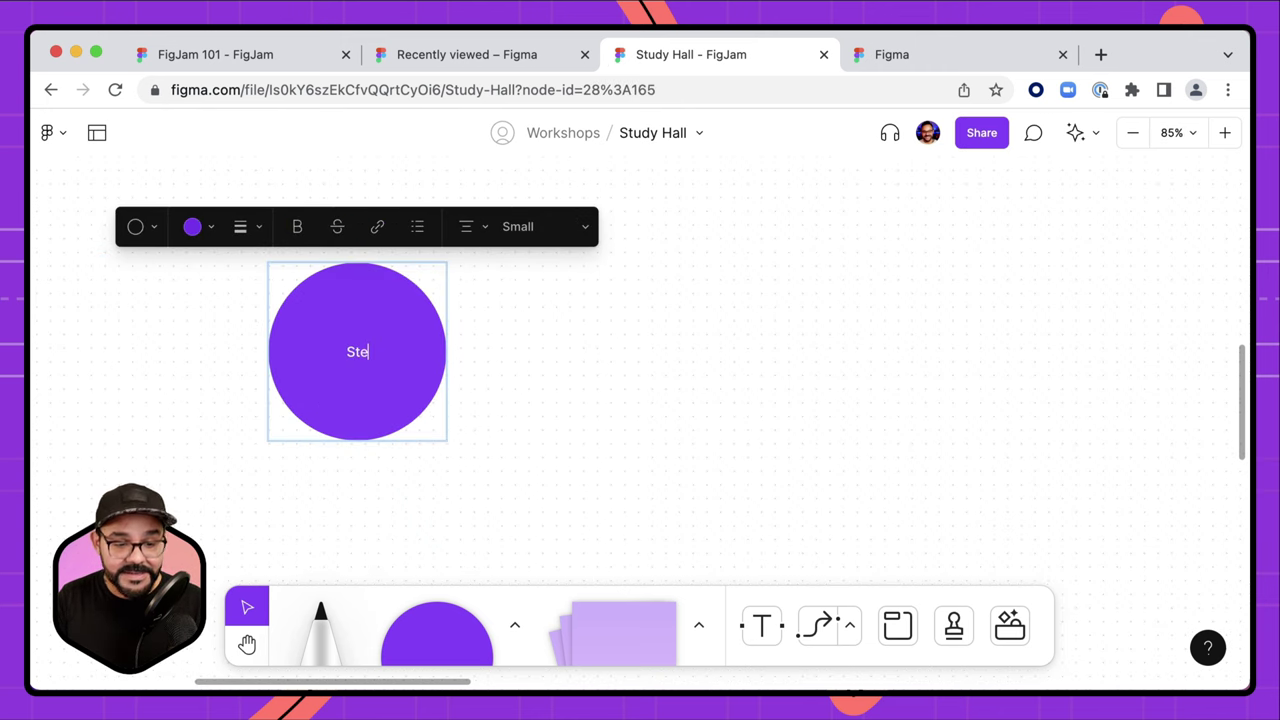
pyautogui.write('p 1')
pyautogui.press('Return')
pyautogui.press('BackSpace')
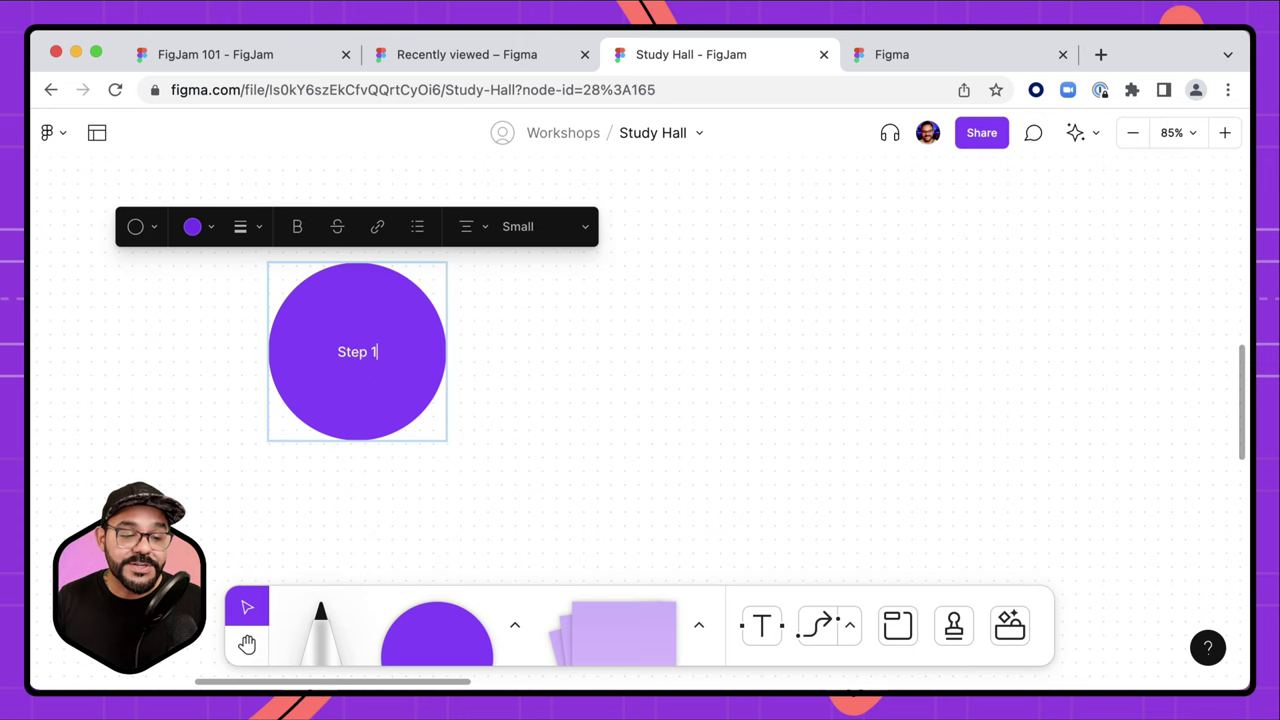
pyautogui.click(500, 380)
# - Try the custom color #47FFC8 on the Step 1 circle, then set it to #7747FF
pyautogui.click(389, 389)
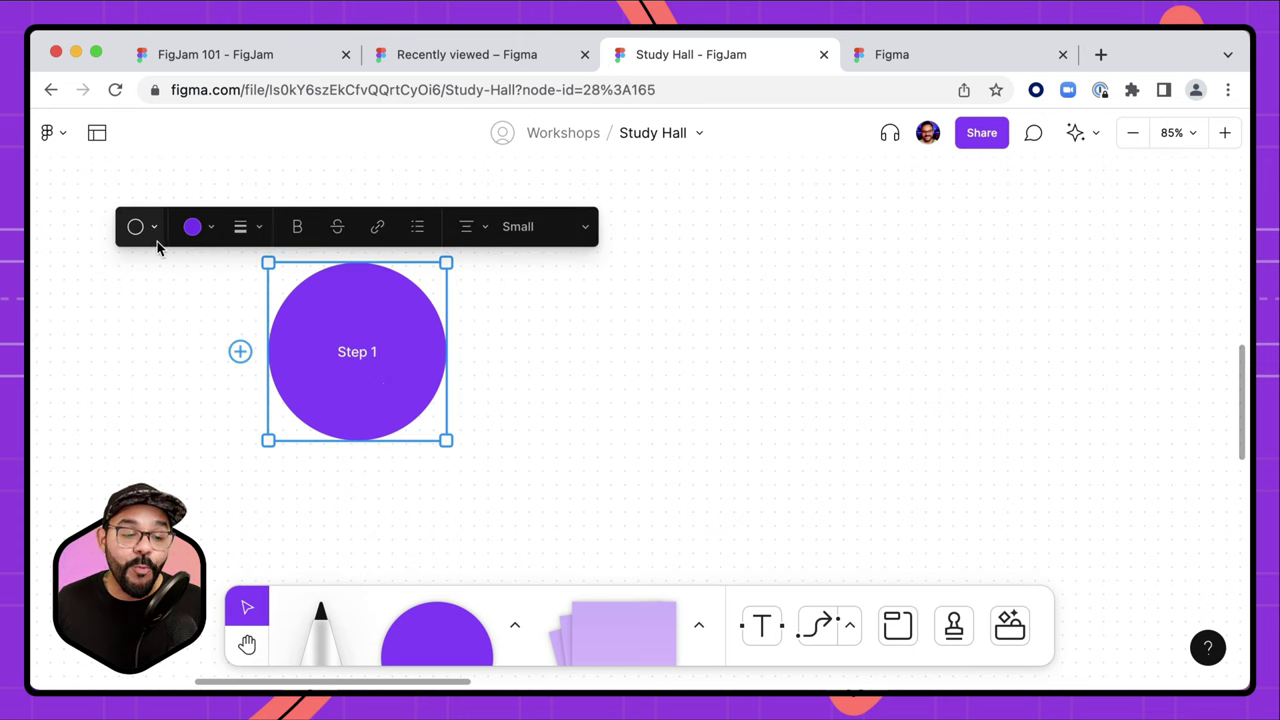
pyautogui.click(195, 226)
pyautogui.click(324, 347)
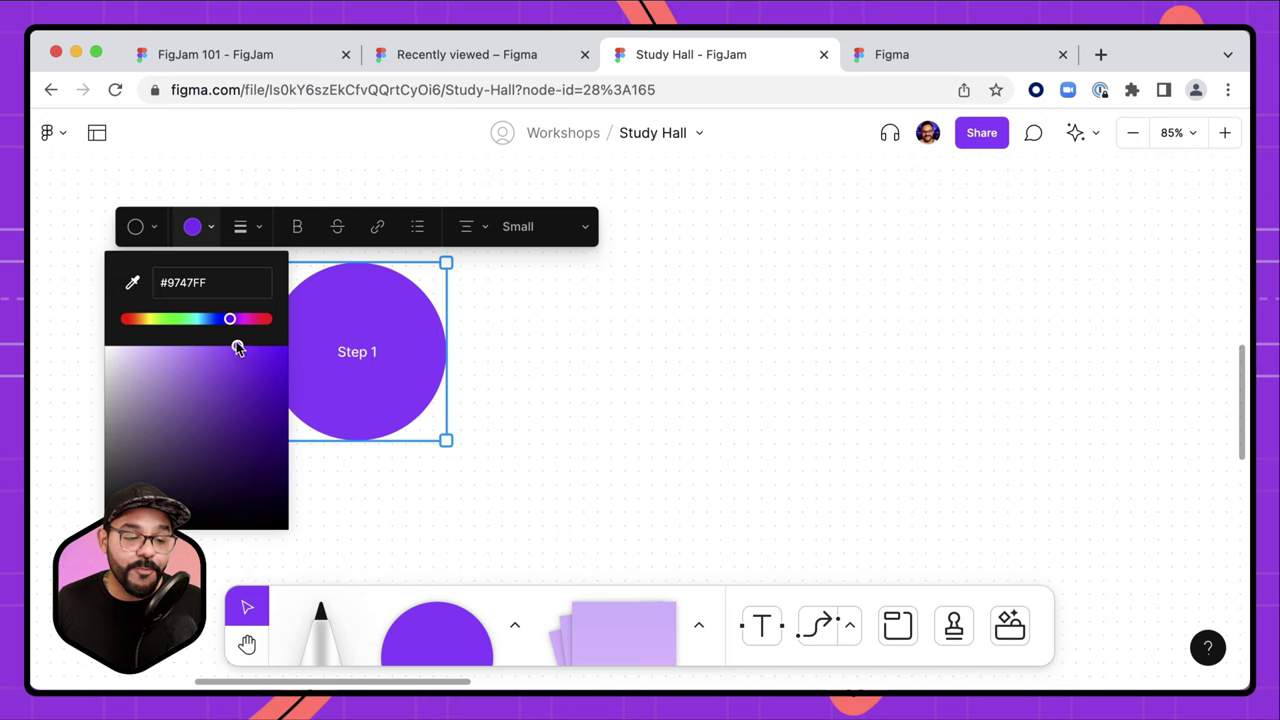
pyautogui.moveTo(230, 318); pyautogui.dragTo(201, 323)
pyautogui.scroll(10, 315, 359)
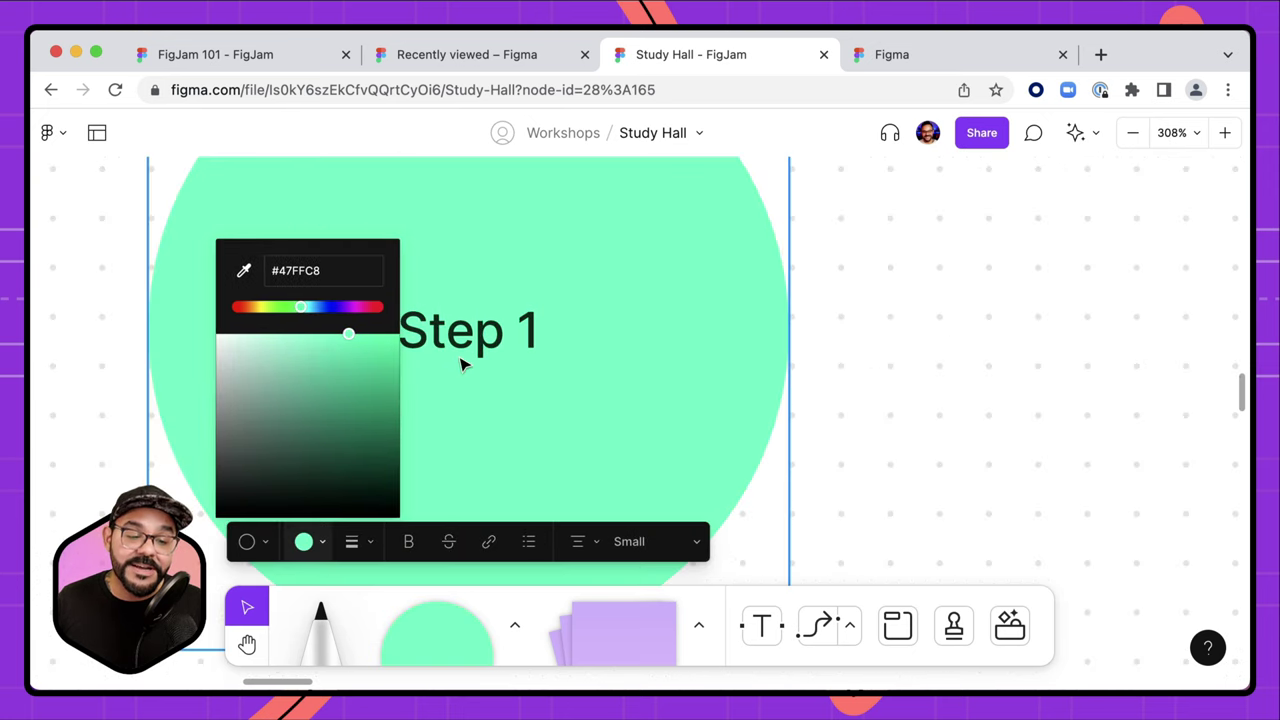
pyautogui.scroll(-10, 457, 362)
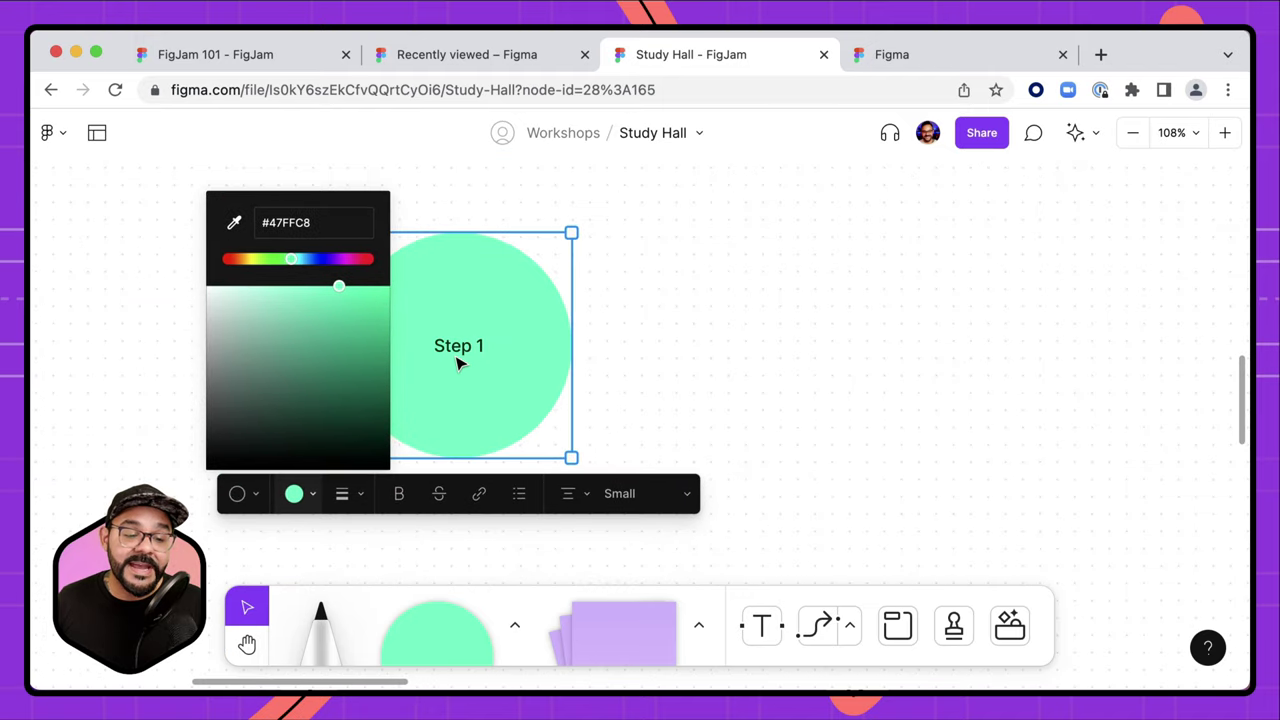
pyautogui.moveTo(309, 266); pyautogui.dragTo(328, 264)
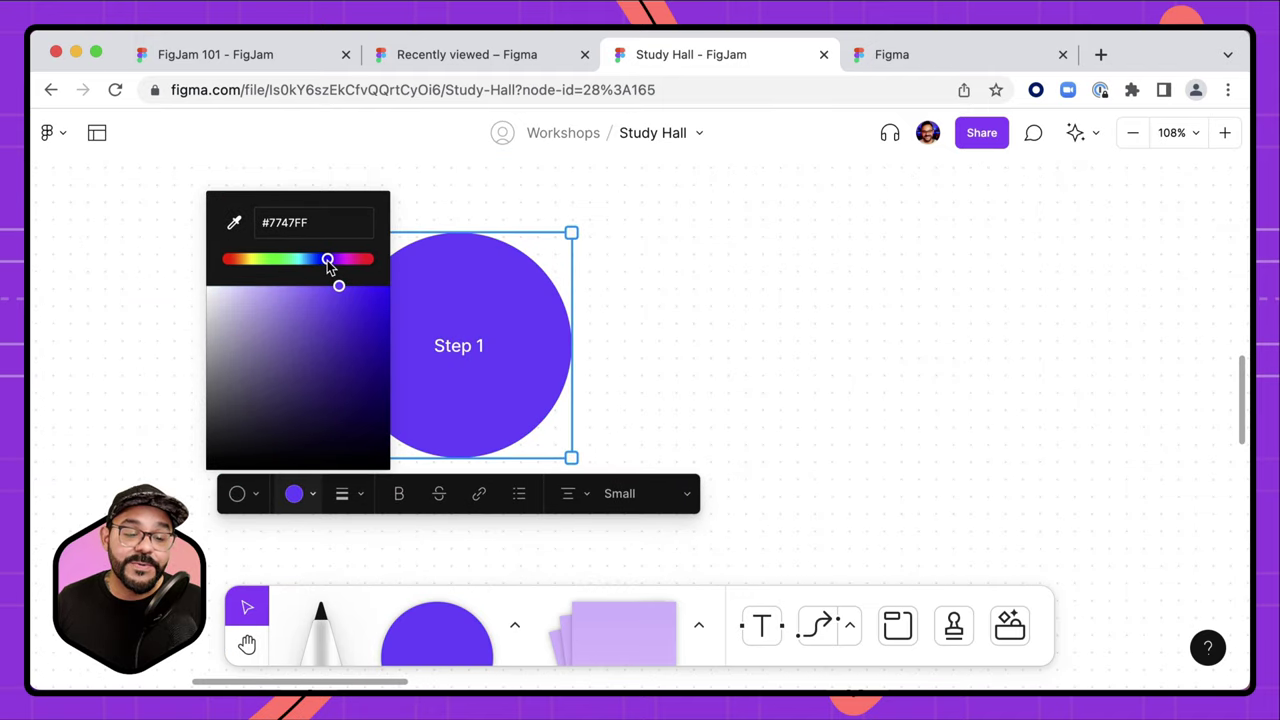
pyautogui.click(628, 371)
# - Add two more circles in a row to the right of Step 1, each joined by a connector arrow
pyautogui.click(517, 371)
pyautogui.click(600, 347)
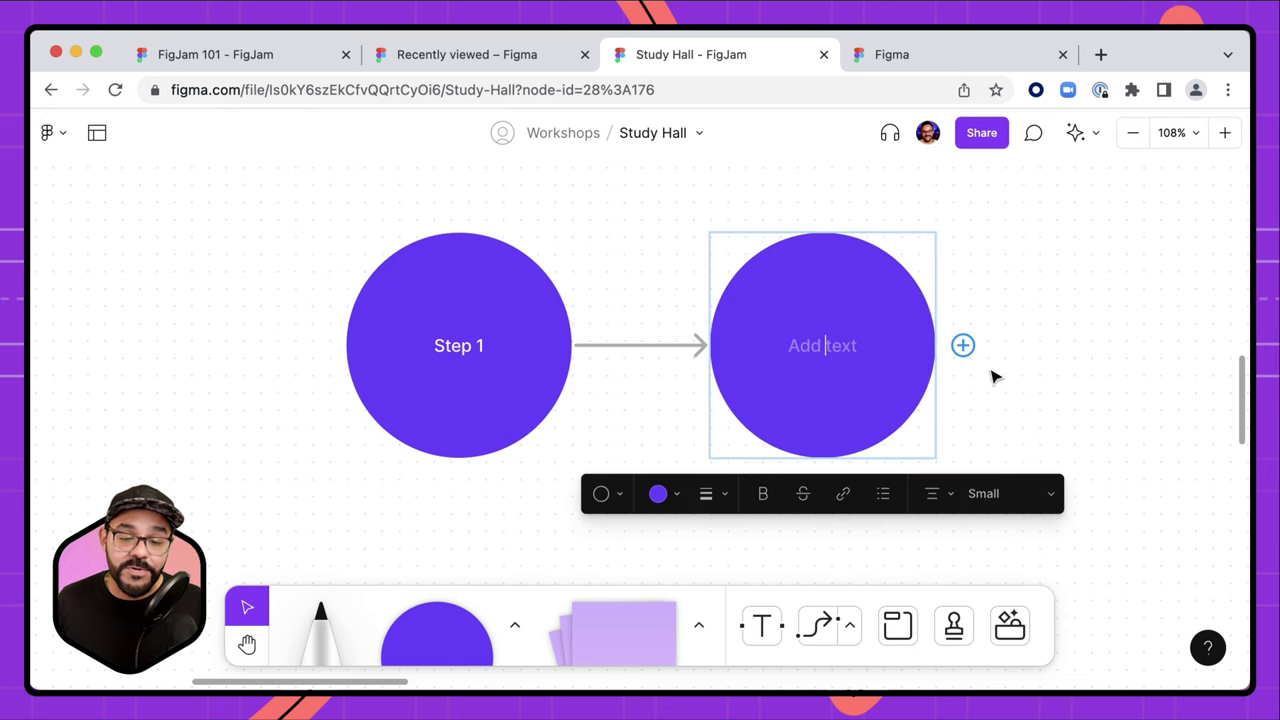
pyautogui.click(963, 346)
pyautogui.click(895, 483)
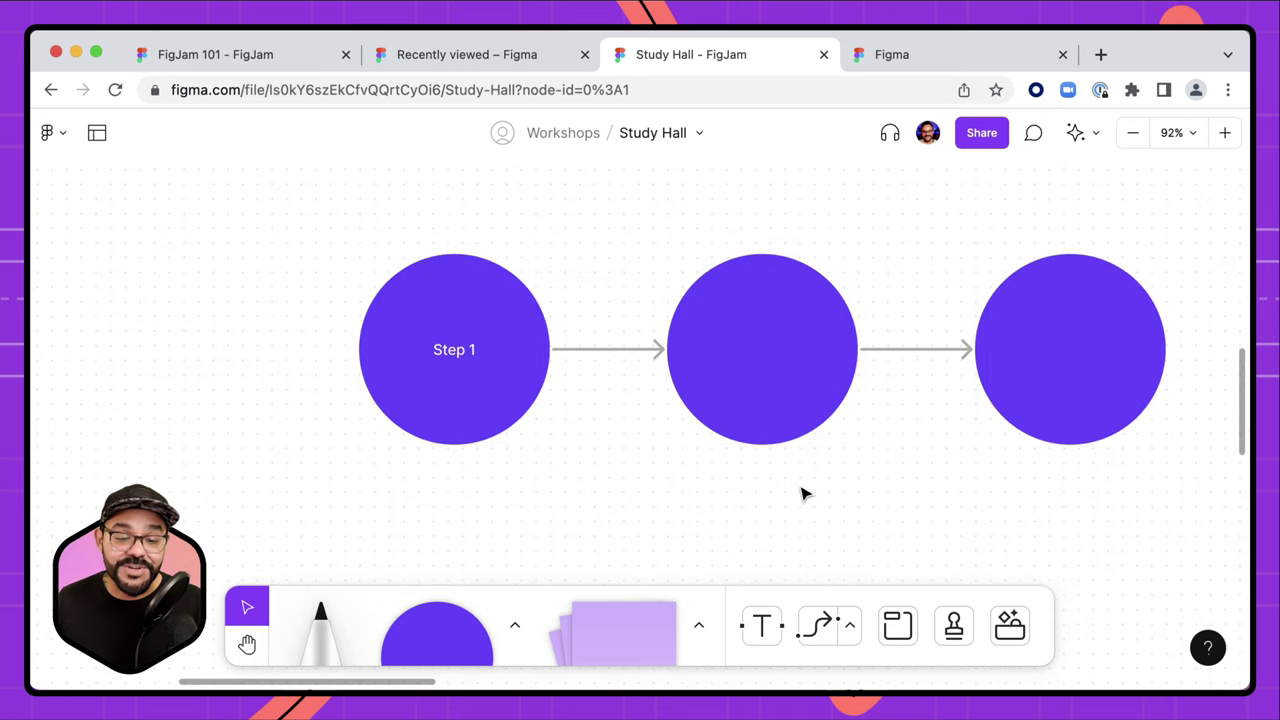
# - Add a circle below the middle one, joined to it by a connector arrow
pyautogui.moveTo(871, 478); pyautogui.dragTo(723, 494)
pyautogui.click(601, 366)
pyautogui.click(615, 489)
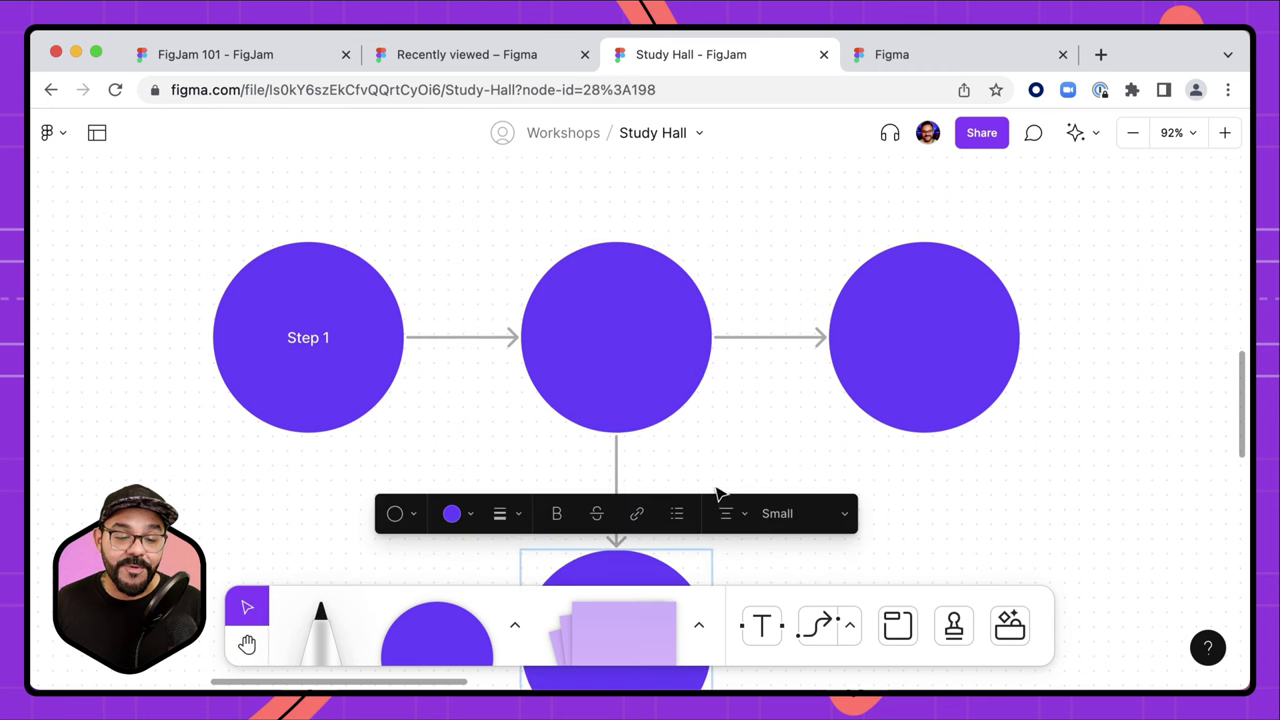
pyautogui.click(900, 526)
# - Select all four circles and reduce the vertical gap between the middle circle and the one below it
pyautogui.moveTo(900, 526); pyautogui.dragTo(866, 445)
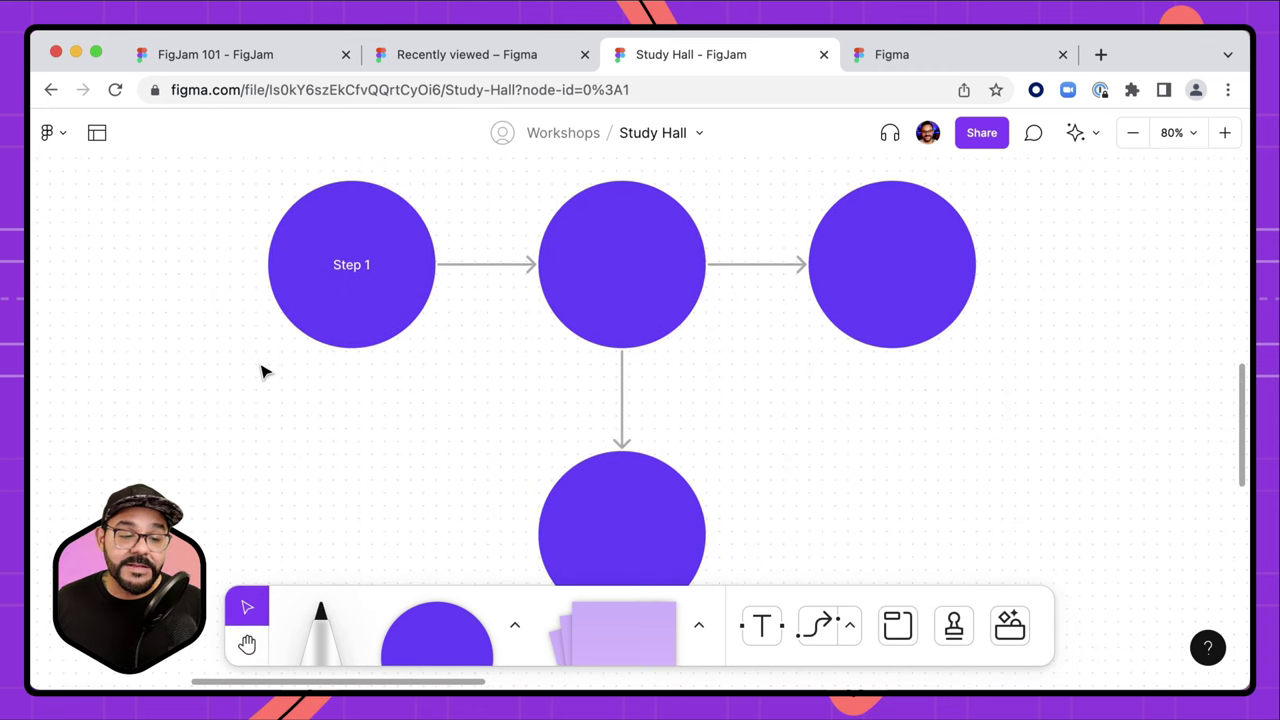
pyautogui.click(328, 321)
pyautogui.keyDown('shift'); pyautogui.click(625, 308); pyautogui.keyUp('shift')
pyautogui.keyDown('shift'); pyautogui.click(848, 320); pyautogui.keyUp('shift')
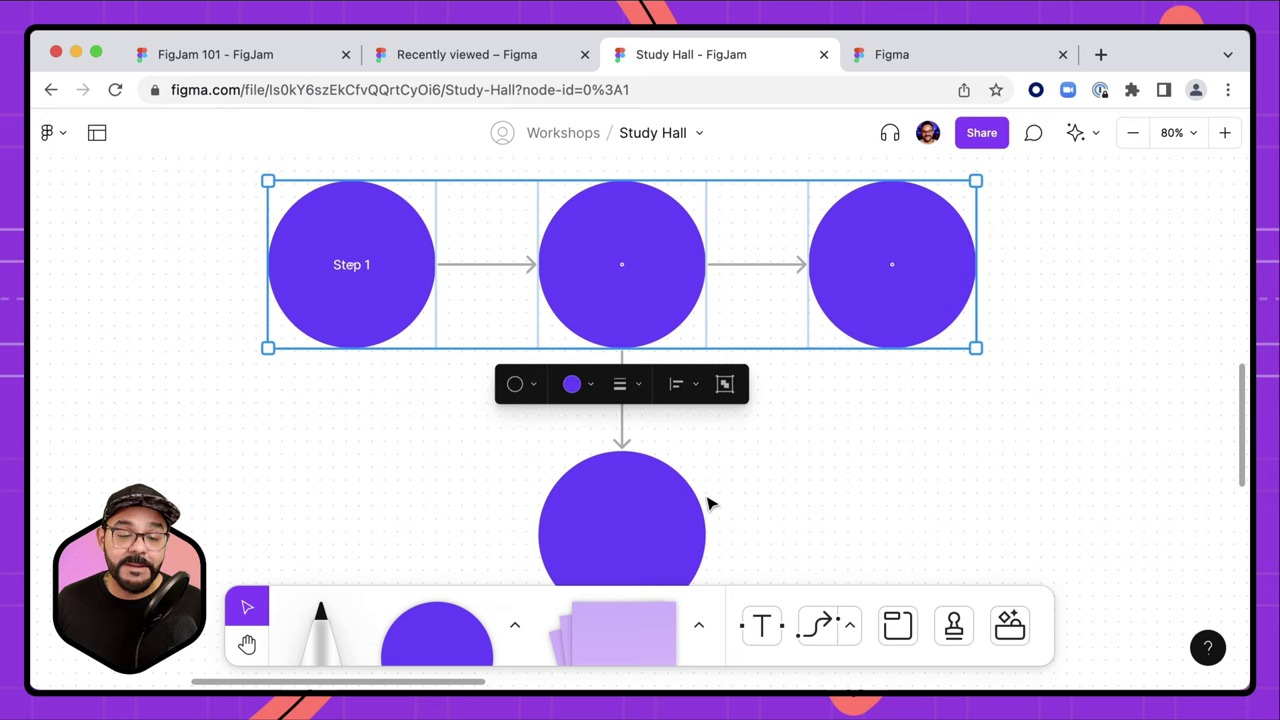
pyautogui.keyDown('shift'); pyautogui.click(686, 518); pyautogui.keyUp('shift')
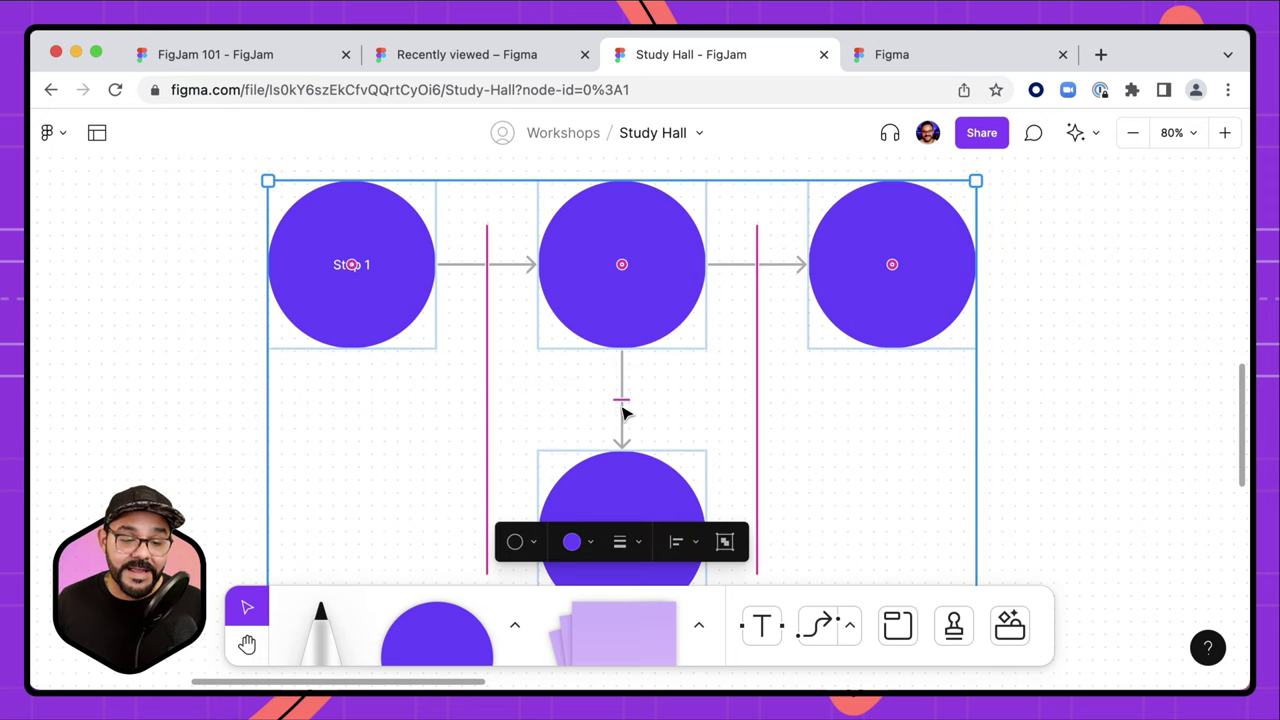
pyautogui.moveTo(622, 410); pyautogui.dragTo(622, 356)
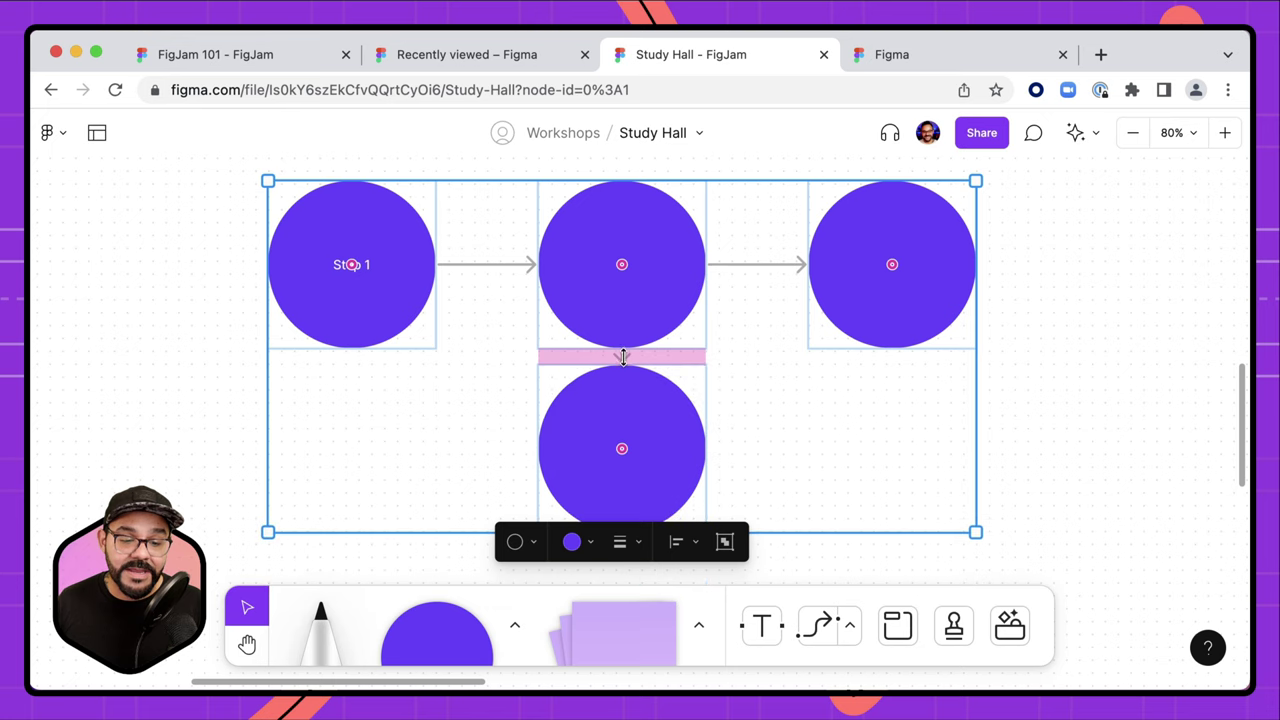
# - Try rounded rectangles and triangles for the four selected shapes, and settle on the folder shape
pyautogui.click(537, 543)
pyautogui.click(538, 418)
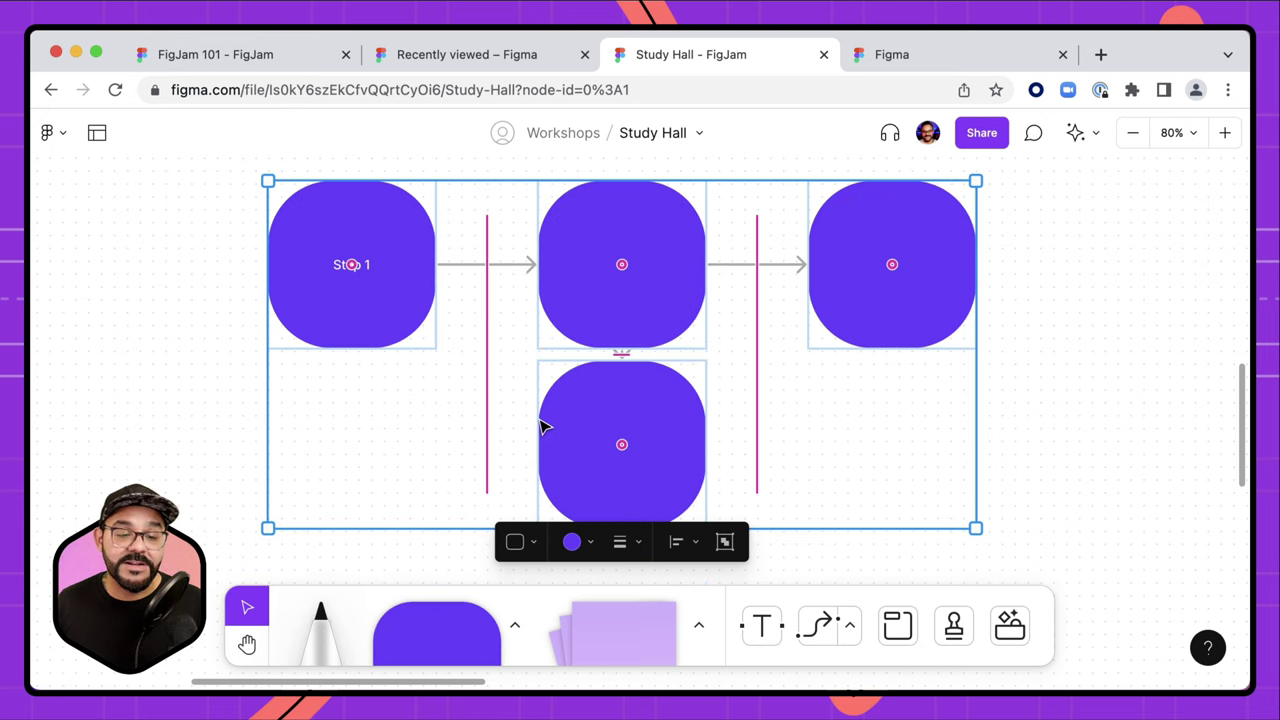
pyautogui.click(532, 542)
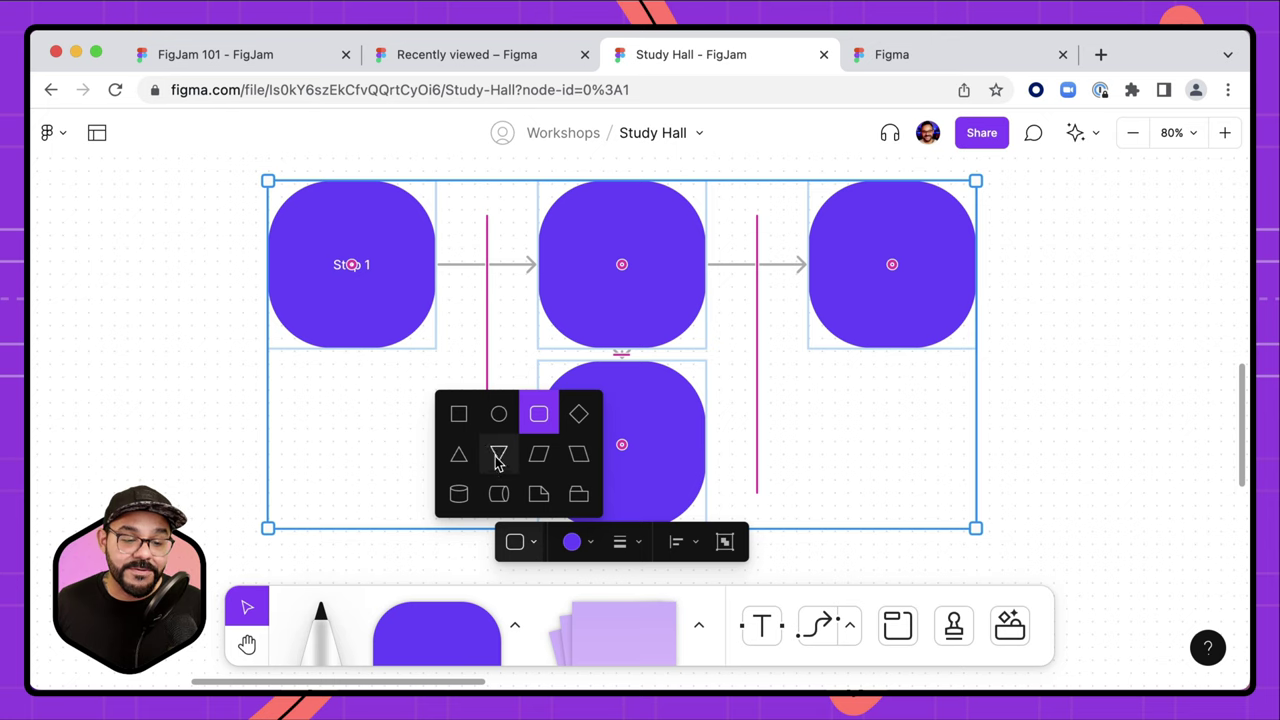
pyautogui.click(459, 456)
pyautogui.click(537, 543)
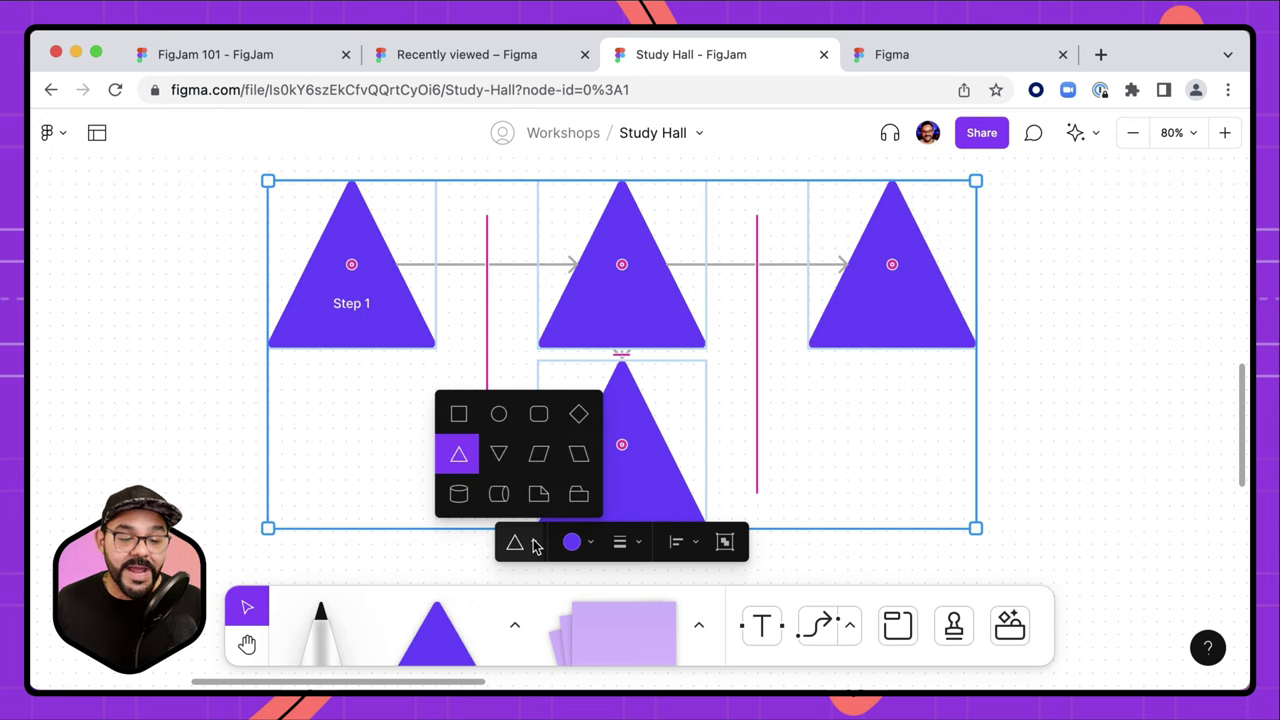
pyautogui.click(578, 494)
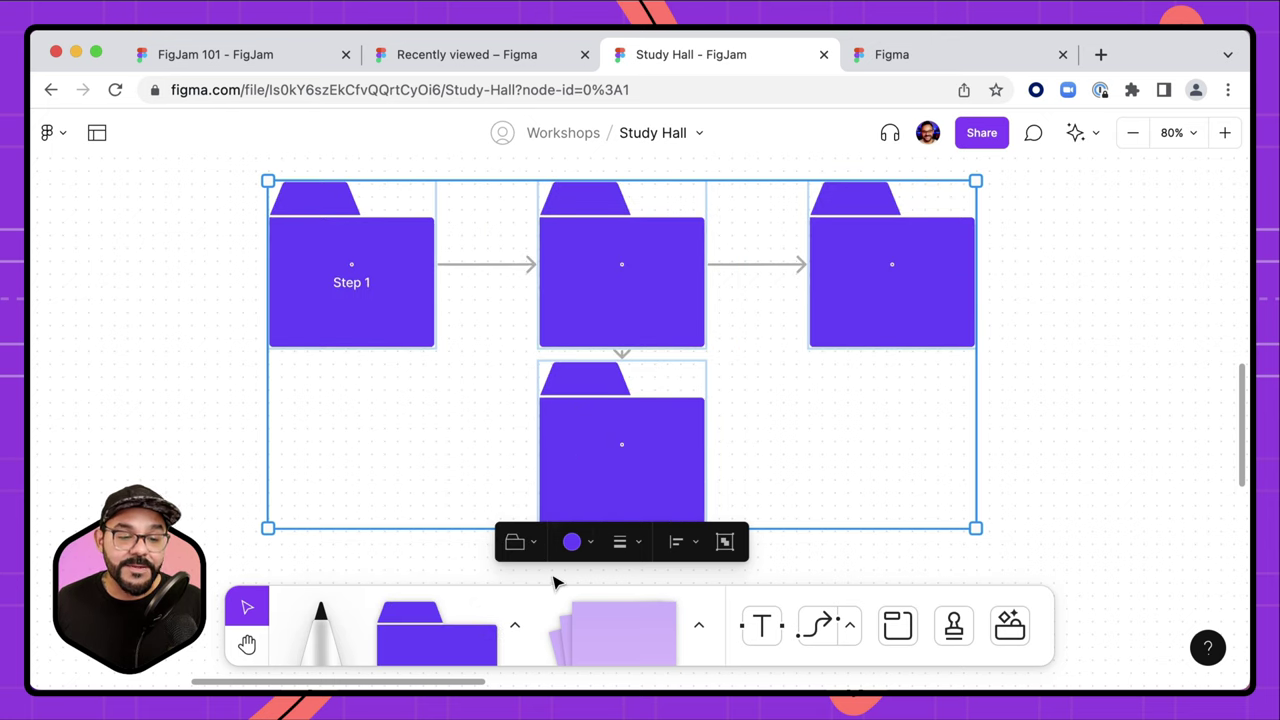
# - Reduce the height of all four folders together and move the lower folder further down from the middle one
pyautogui.moveTo(874, 529); pyautogui.dragTo(866, 398)
pyautogui.click(727, 497)
pyautogui.click(654, 357)
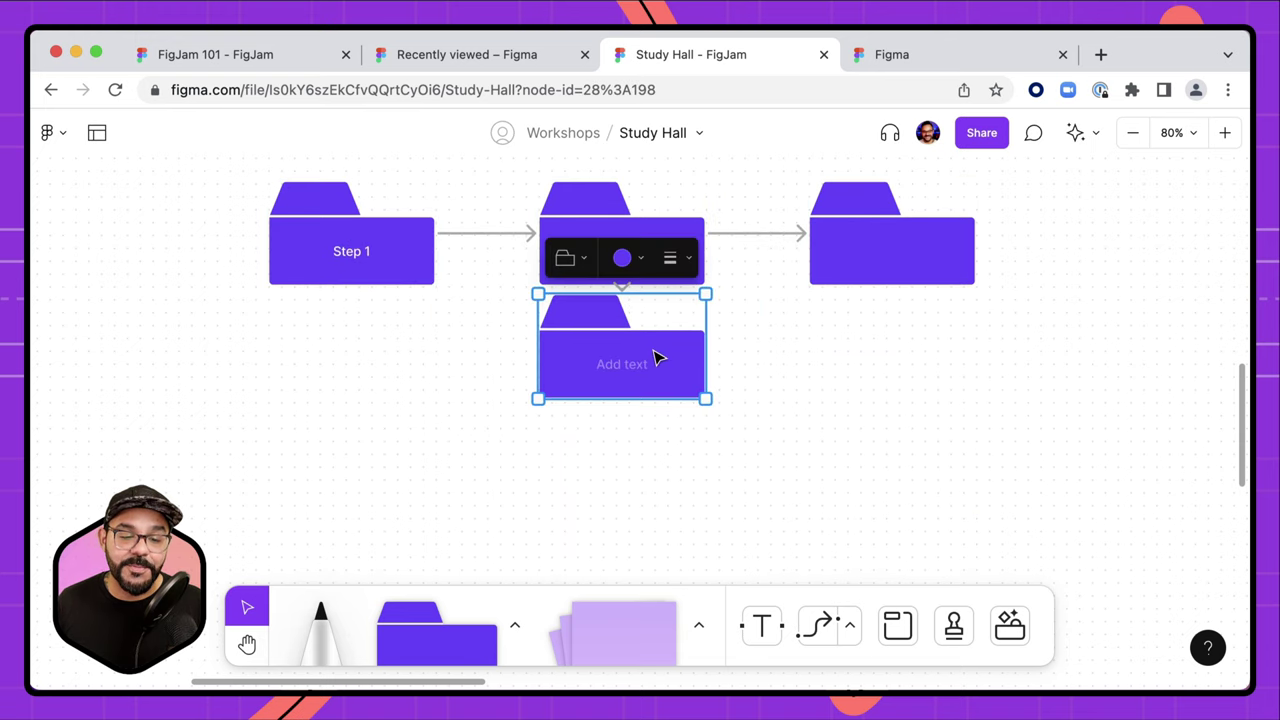
pyautogui.moveTo(654, 357); pyautogui.dragTo(652, 439)
pyautogui.click(812, 380)
pyautogui.scroll(2, 777, 357)
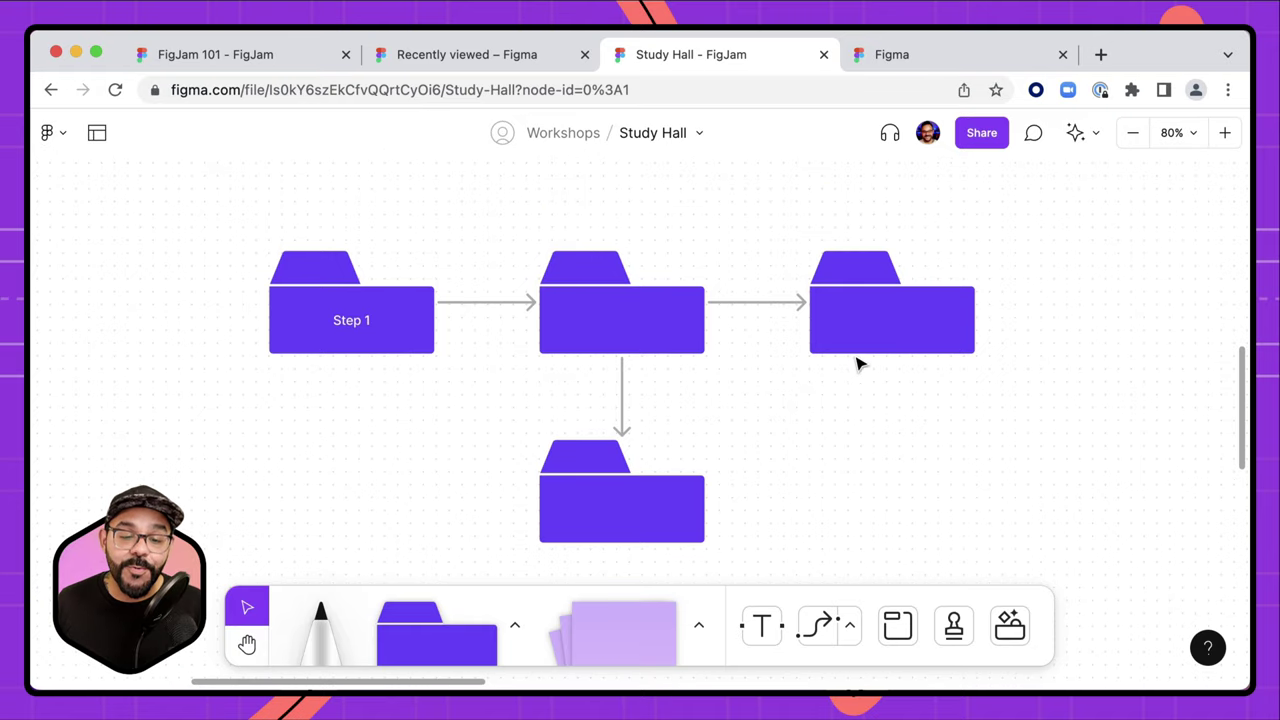
# - Move the third folder further right and connect the lower folder's right side to its bottom edge with a bent connector
pyautogui.moveTo(868, 328); pyautogui.dragTo(935, 328)
pyautogui.click(877, 500)
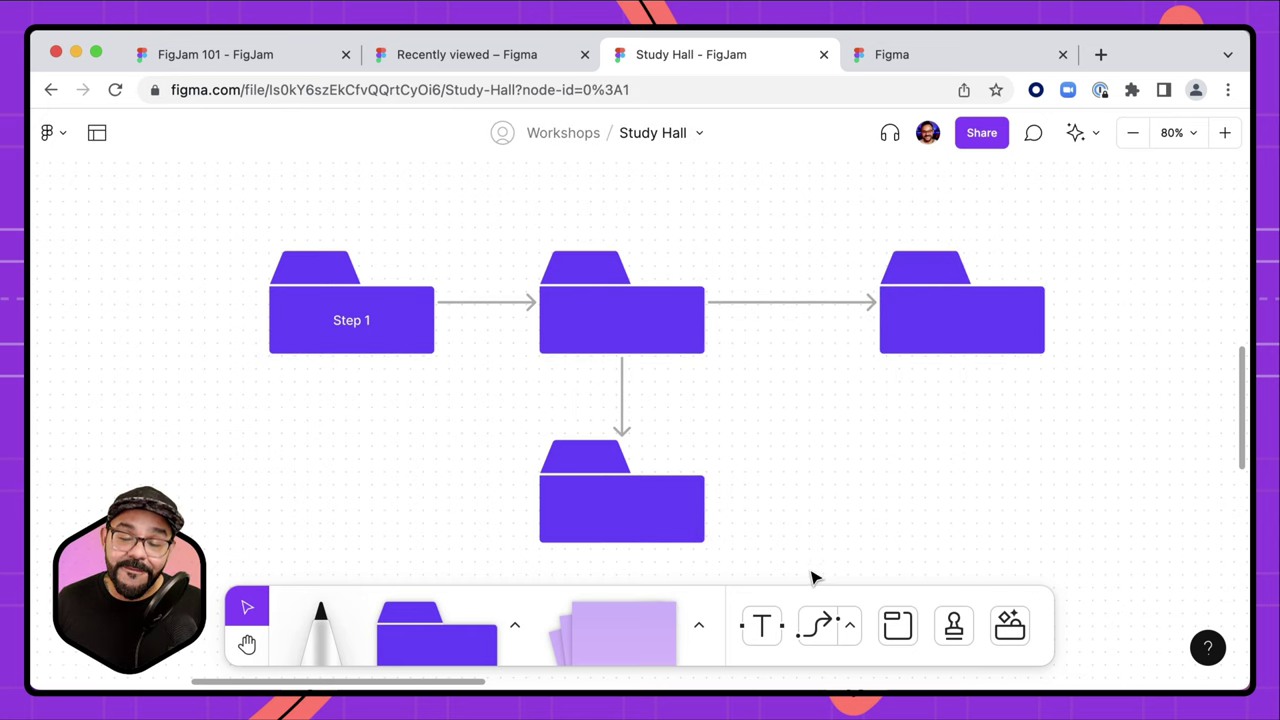
pyautogui.click(822, 626)
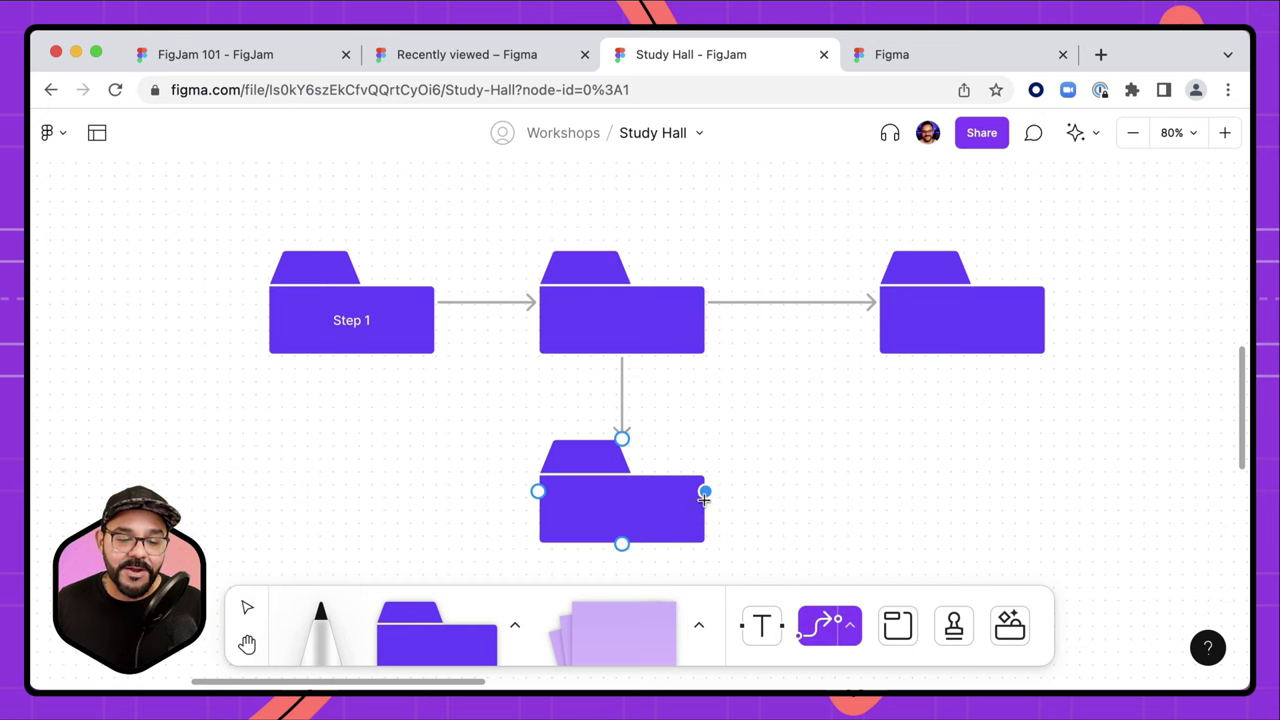
pyautogui.moveTo(705, 492); pyautogui.dragTo(962, 356)
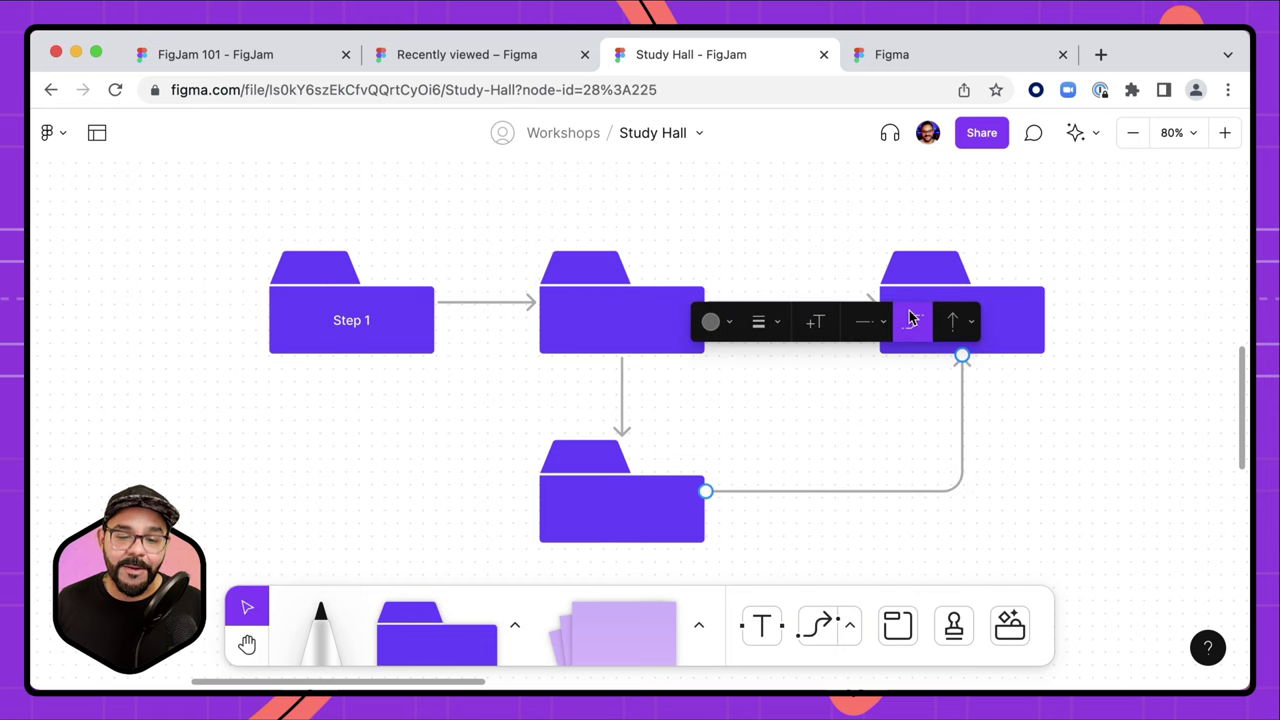
pyautogui.click(923, 429)
# - Recolor the rightmost folder red, and make it taller while shifting it slightly toward the middle folder
pyautogui.click(1001, 310)
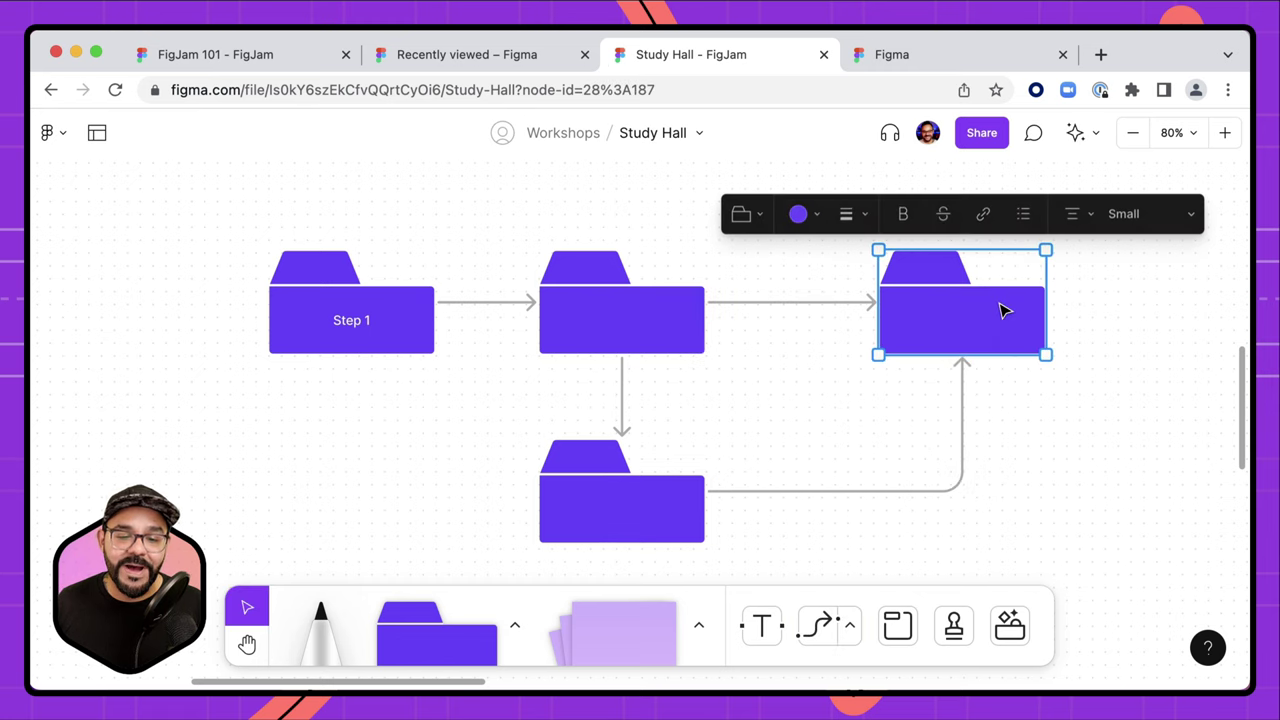
pyautogui.click(800, 214)
pyautogui.click(750, 307)
pyautogui.click(1031, 451)
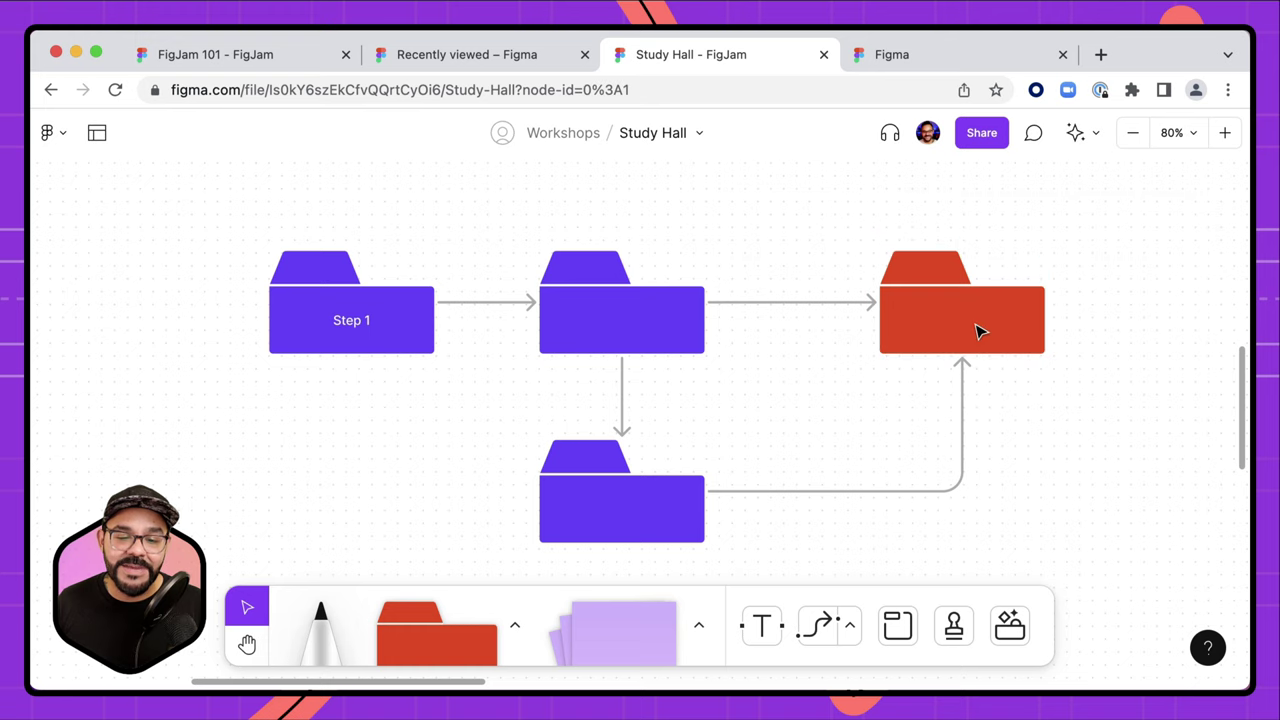
pyautogui.moveTo(977, 331); pyautogui.dragTo(955, 438)
pyautogui.click(1100, 449)
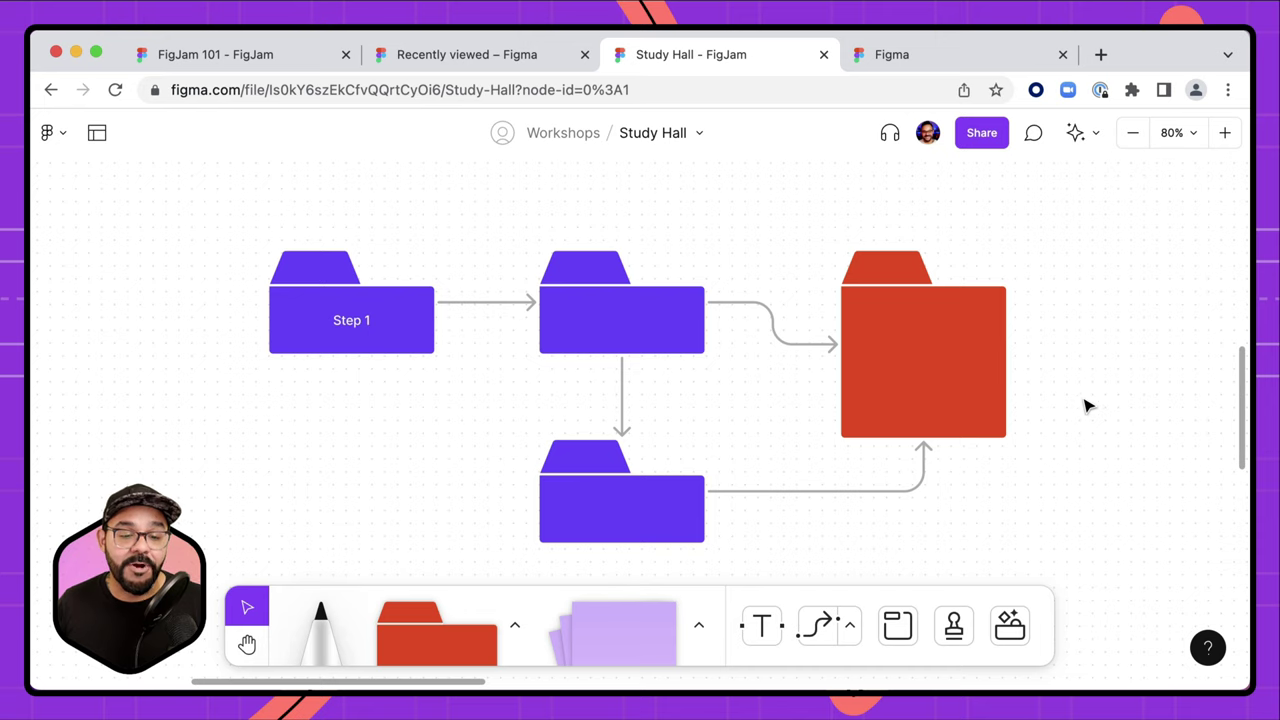
# - Delete the entire folder diagram with its connectors from the board
pyautogui.moveTo(1102, 256); pyautogui.dragTo(363, 509)
pyautogui.press('Delete')
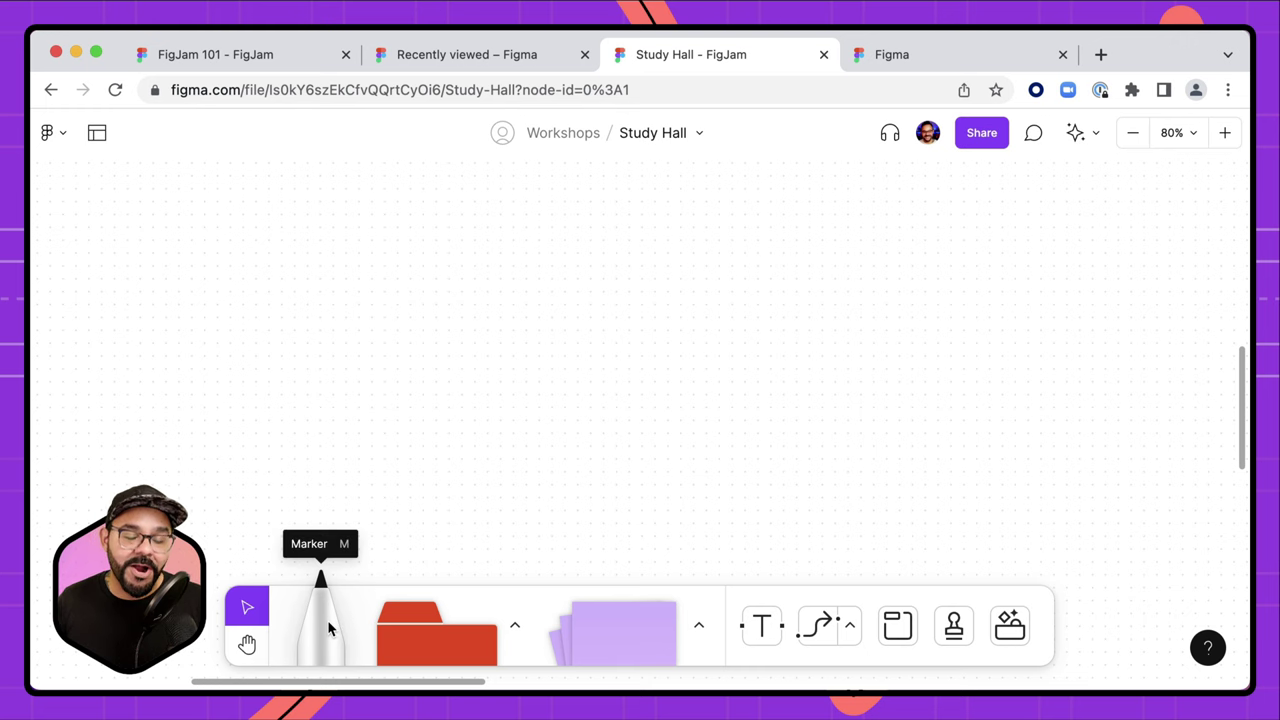
# - Draw a thin black, a thick black and a thick red marker squiggle, plus a horizontal yellow highlighter stroke beside them
pyautogui.click(330, 627)
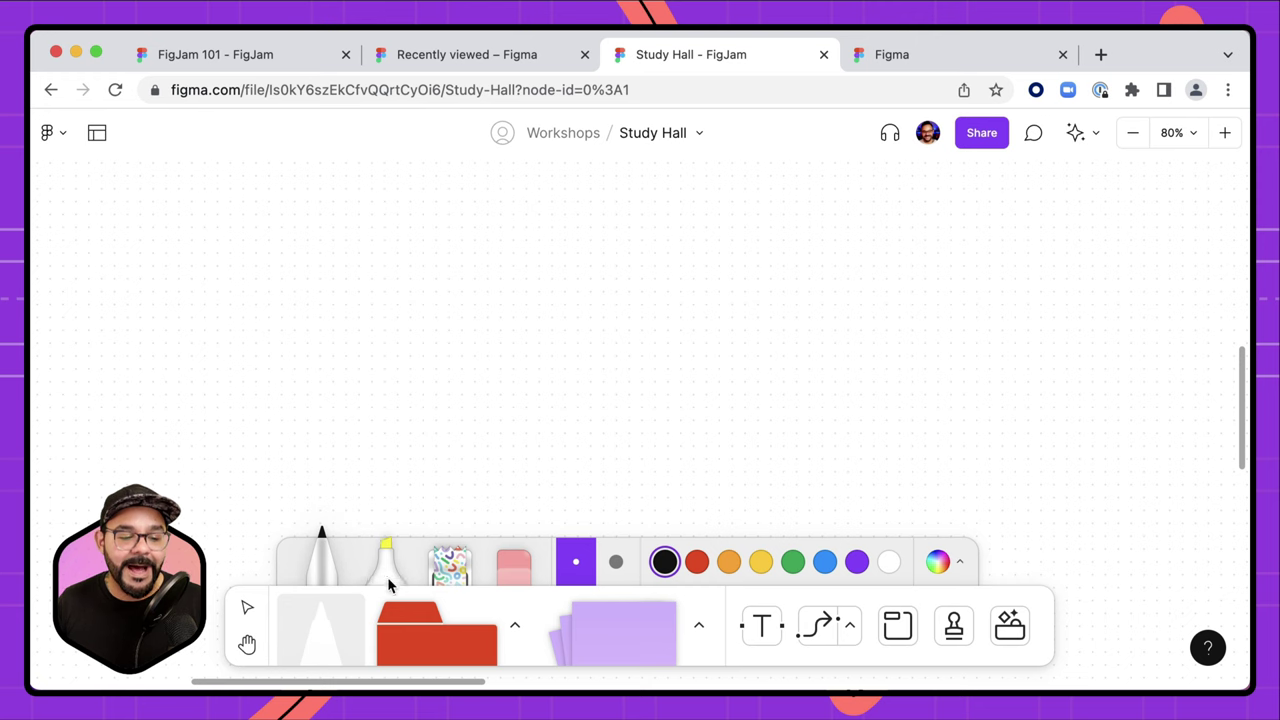
pyautogui.moveTo(287, 279)
pyautogui.mouseDown()
pyautogui.moveTo(256, 321)
pyautogui.moveTo(262, 362)
pyautogui.moveTo(333, 410)
pyautogui.mouseUp()
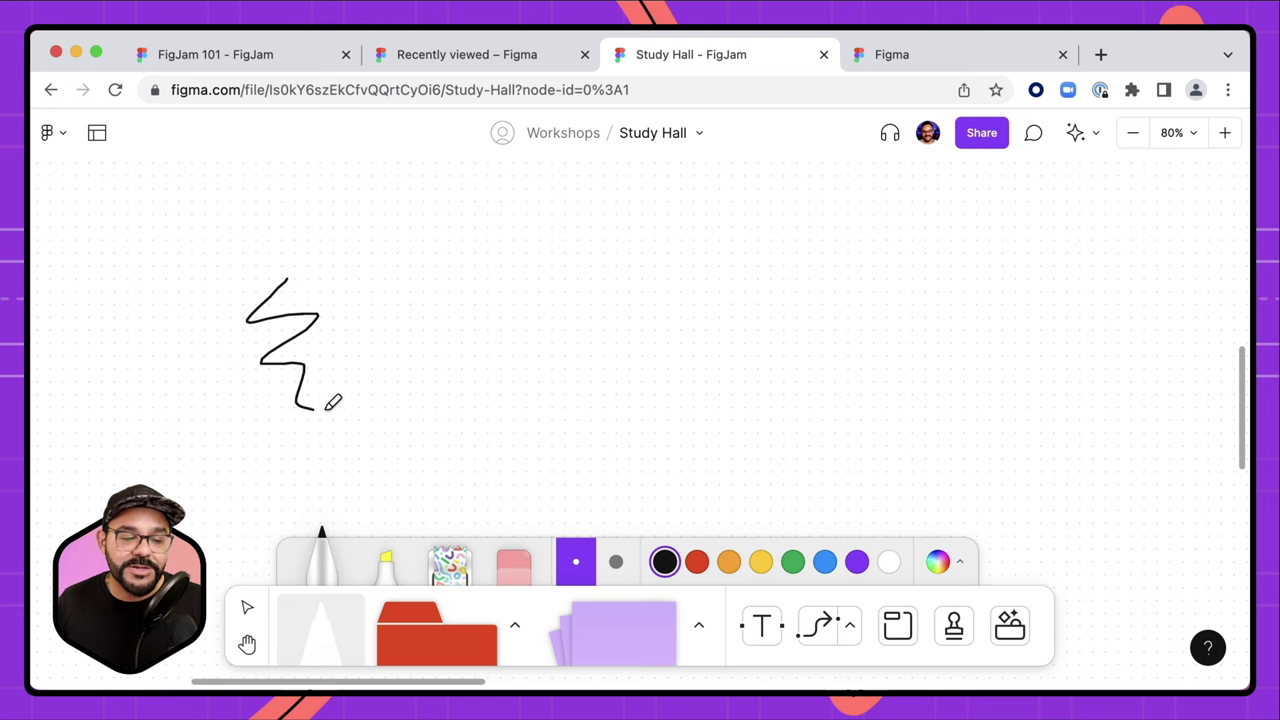
pyautogui.click(616, 575)
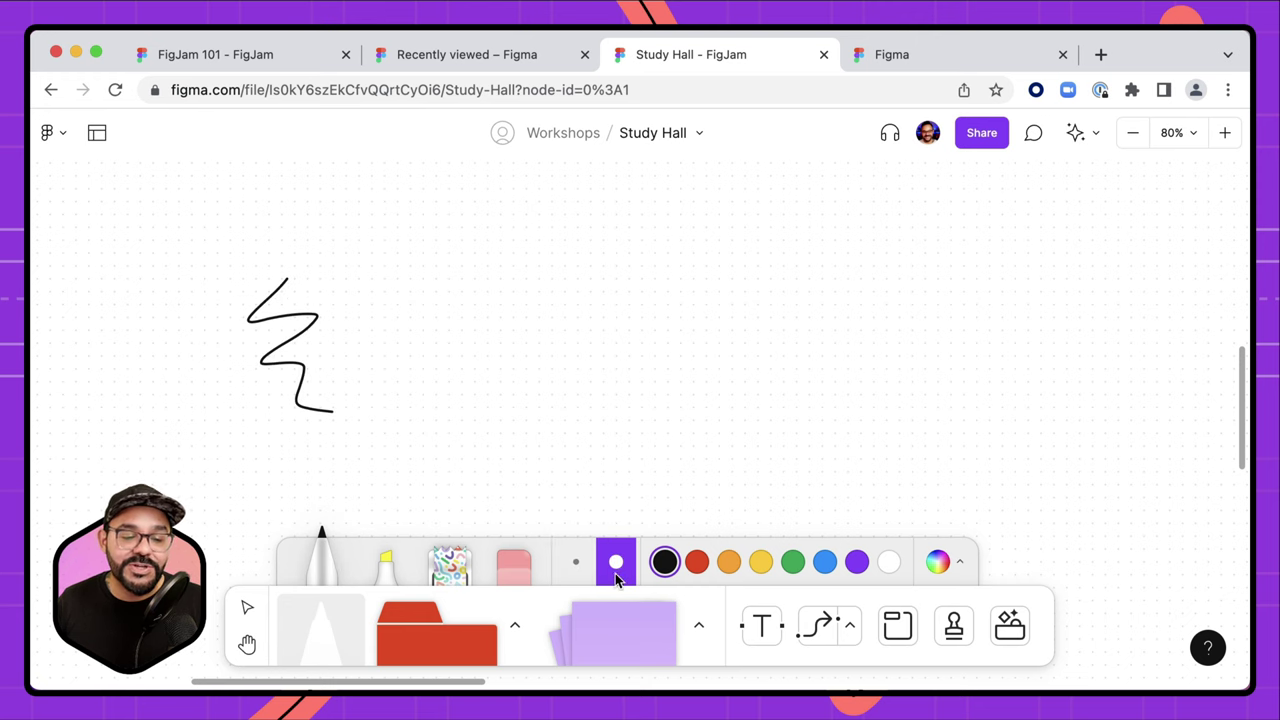
pyautogui.moveTo(338, 293)
pyautogui.mouseDown()
pyautogui.moveTo(342, 360)
pyautogui.moveTo(386, 418)
pyautogui.mouseUp()
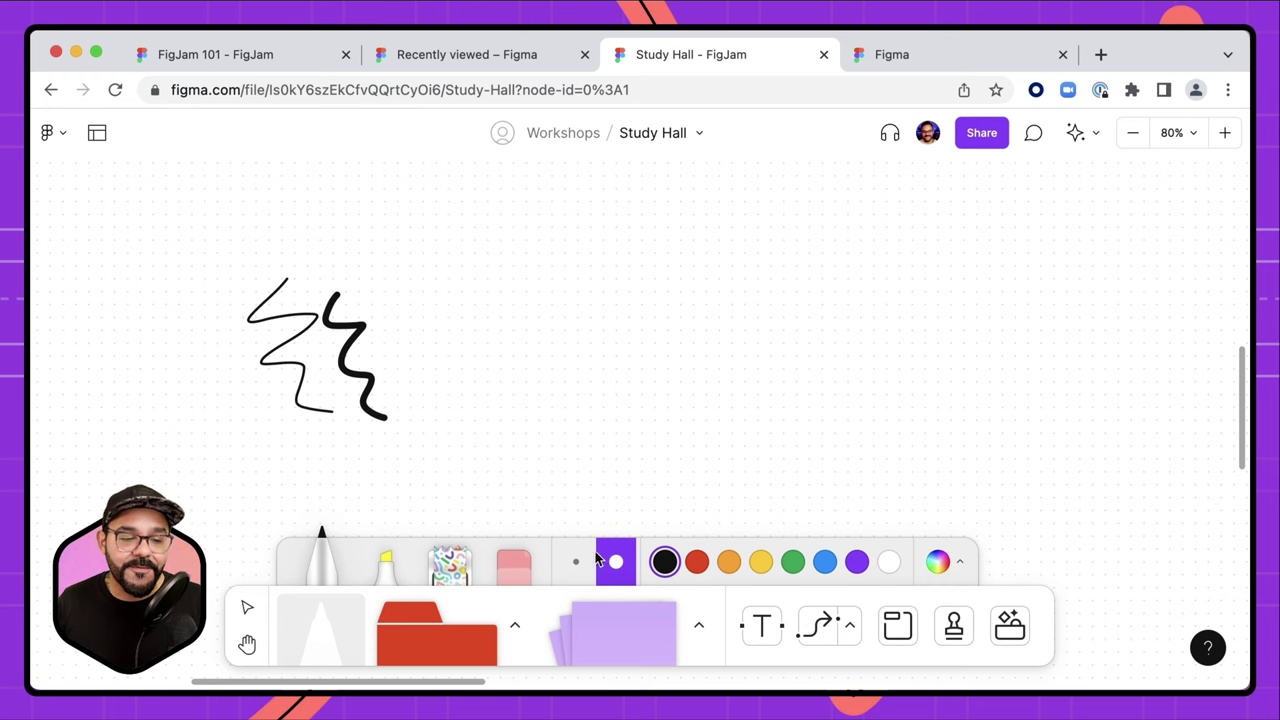
pyautogui.click(697, 562)
pyautogui.moveTo(386, 286)
pyautogui.mouseDown()
pyautogui.moveTo(410, 336)
pyautogui.moveTo(398, 389)
pyautogui.moveTo(409, 432)
pyautogui.mouseUp()
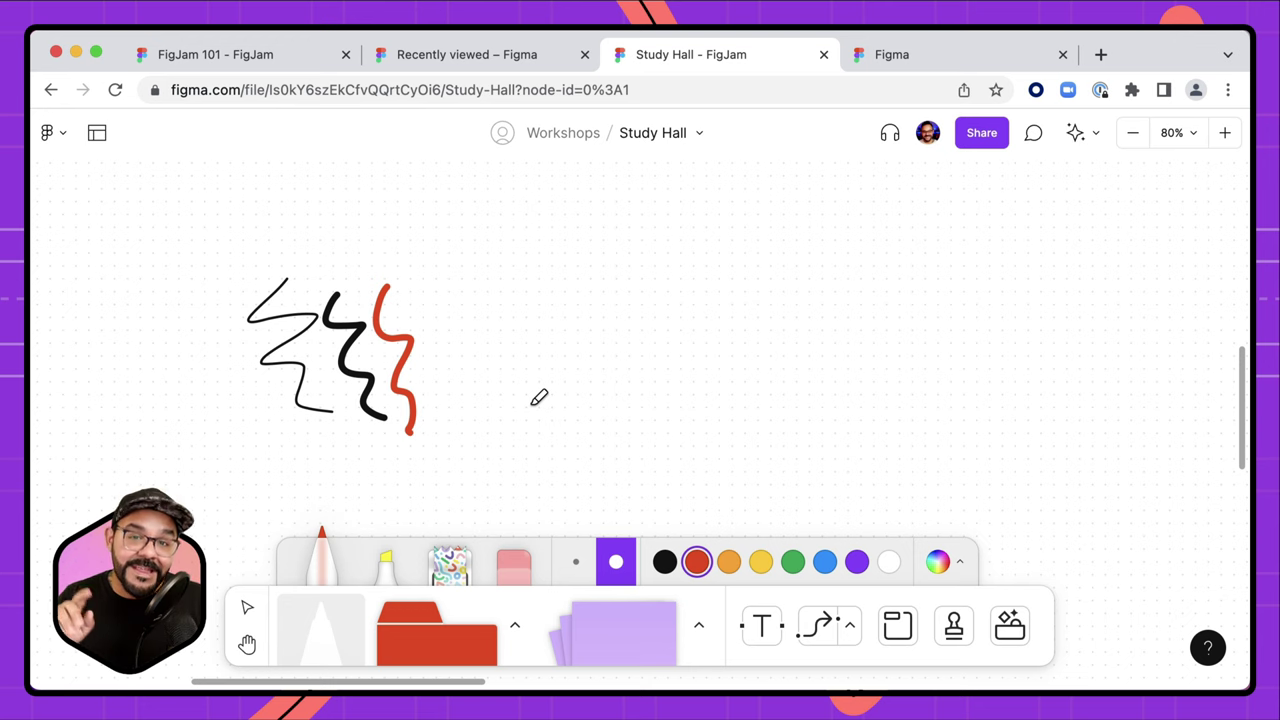
pyautogui.click(387, 558)
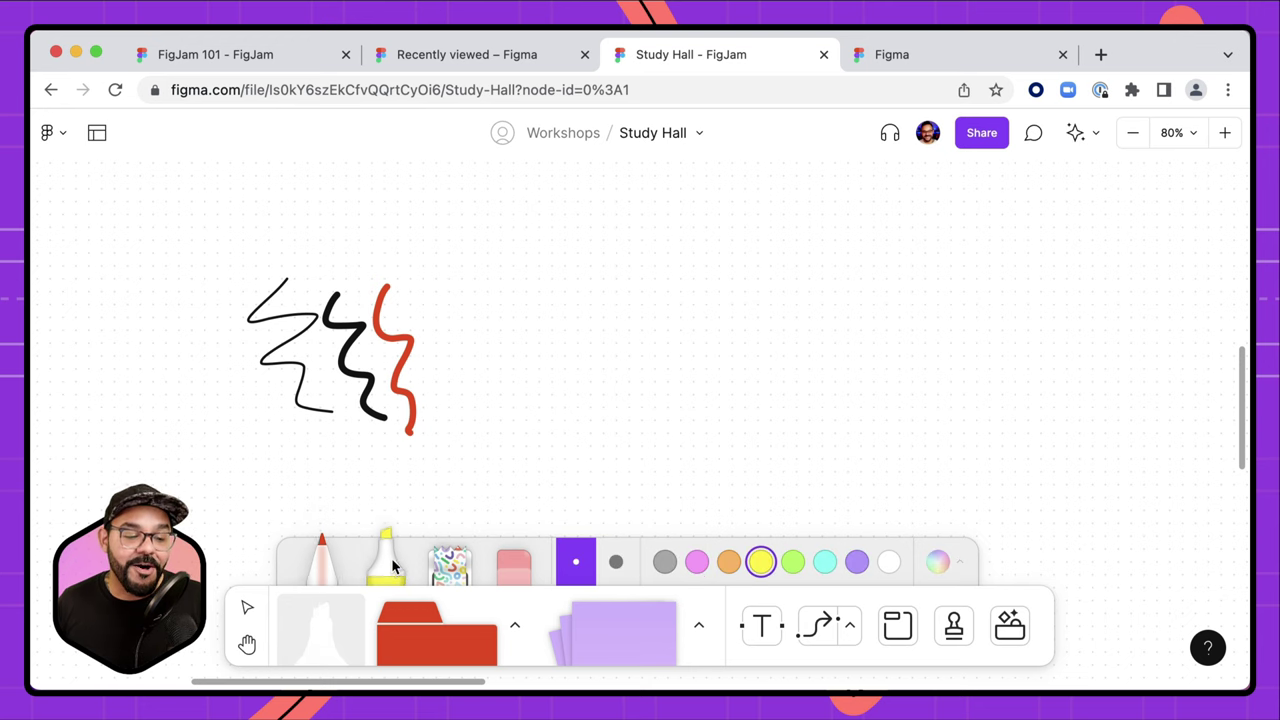
pyautogui.moveTo(499, 313)
pyautogui.mouseDown()
pyautogui.moveTo(698, 310)
pyautogui.moveTo(793, 316)
pyautogui.moveTo(497, 322)
pyautogui.moveTo(810, 320)
pyautogui.mouseUp()
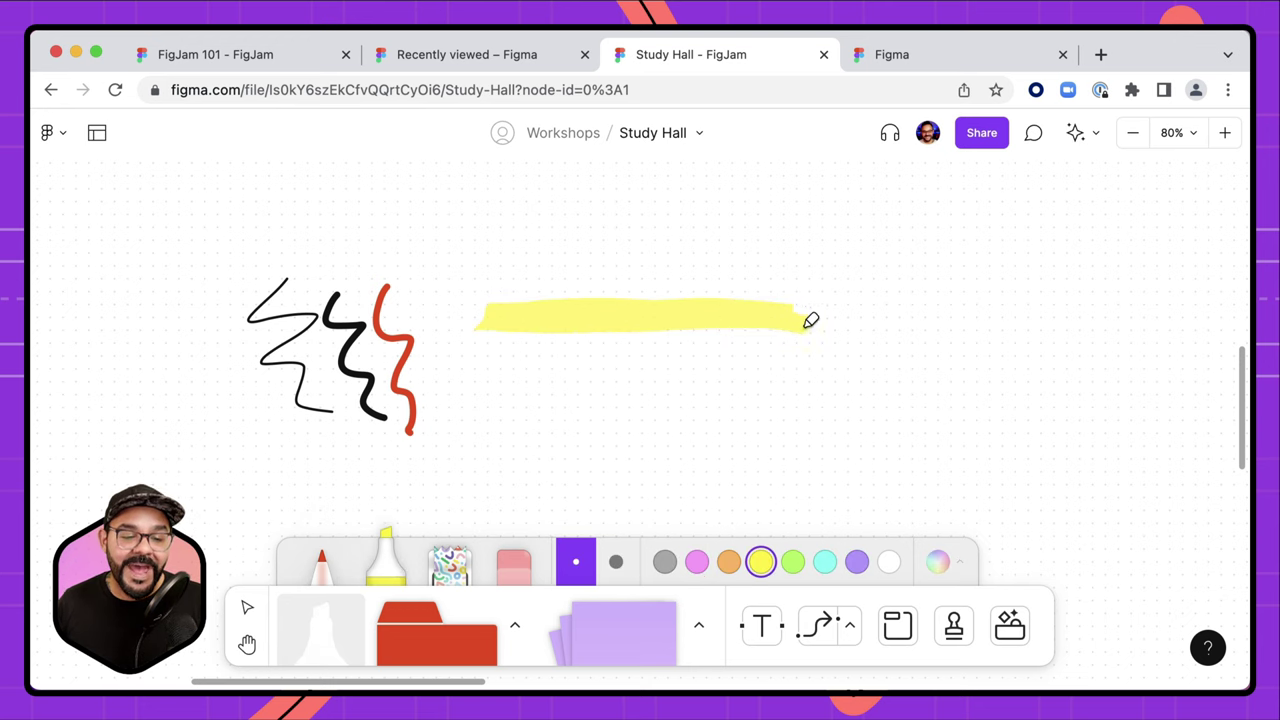
# - Add the text "Hello World" below the yellow highlighter stroke
pyautogui.click(762, 625)
pyautogui.click(552, 404)
pyautogui.write('Hellow w')
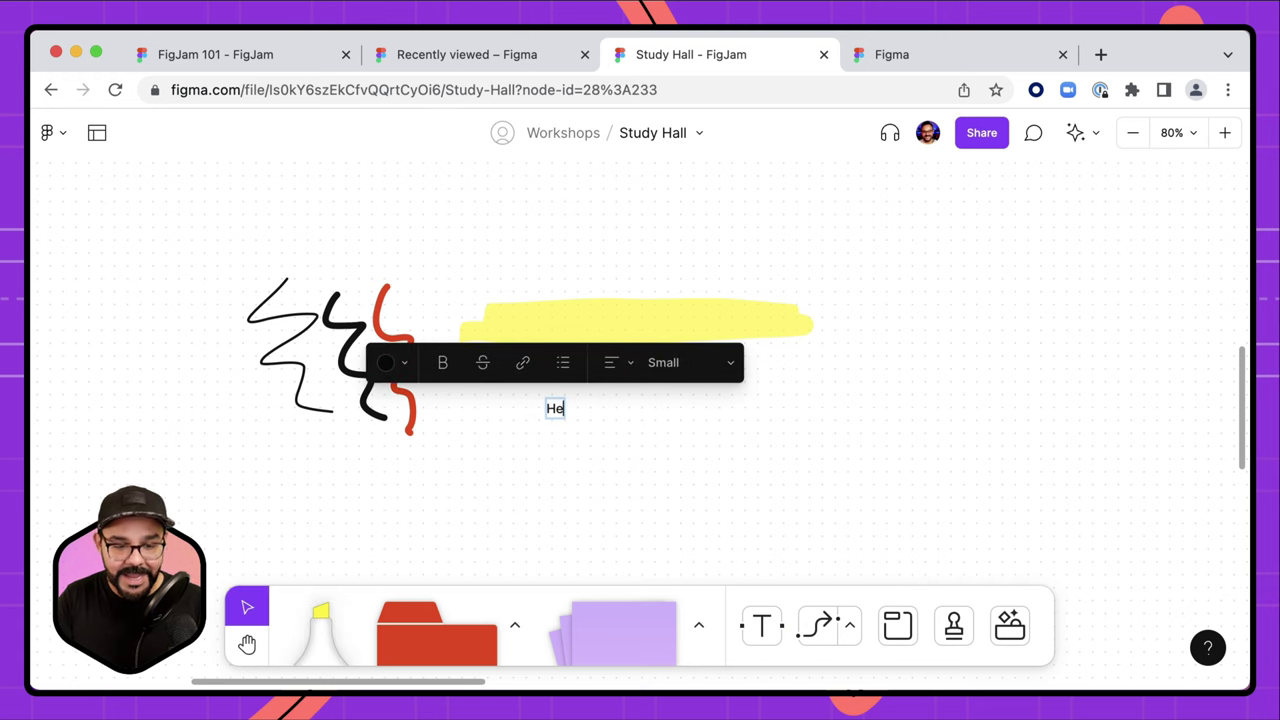
pyautogui.press('BackSpace')
pyautogui.press('BackSpace')
pyautogui.press('BackSpace')
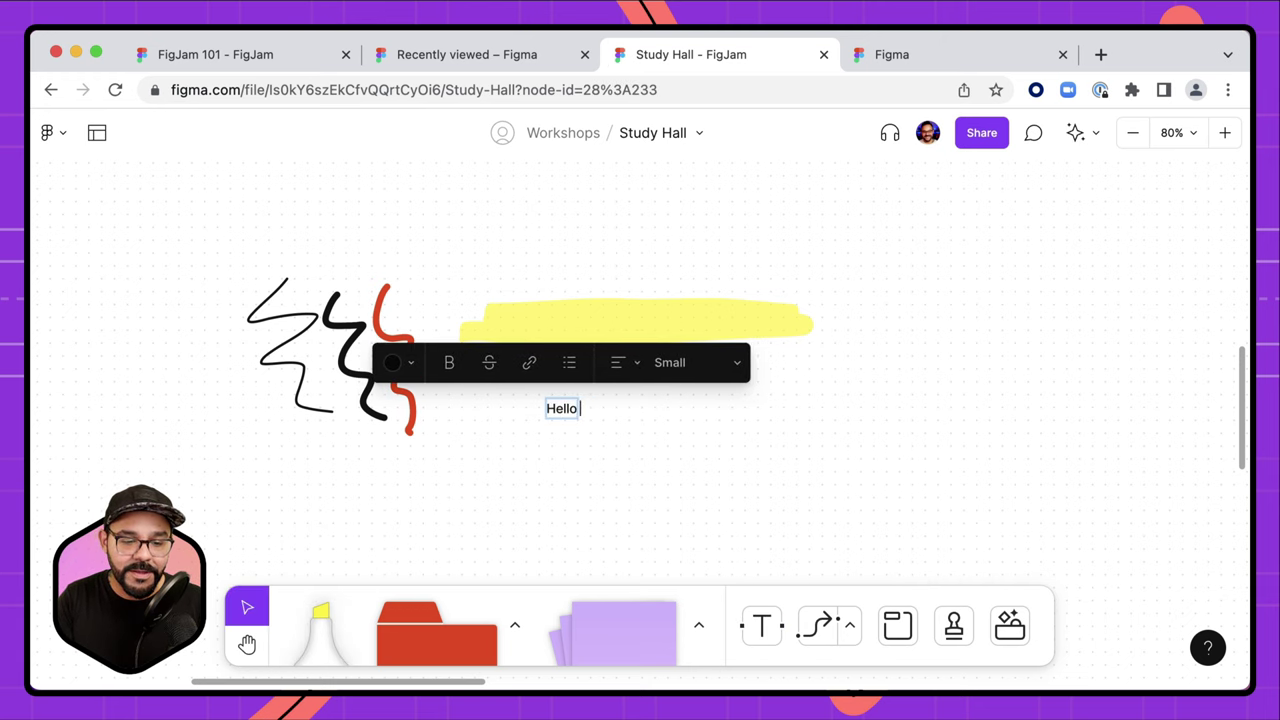
pyautogui.write('World')
pyautogui.click(598, 509)
# - Highlight the "Hello World" text with a yellow highlighter stroke
pyautogui.scroll(5, 554, 403)
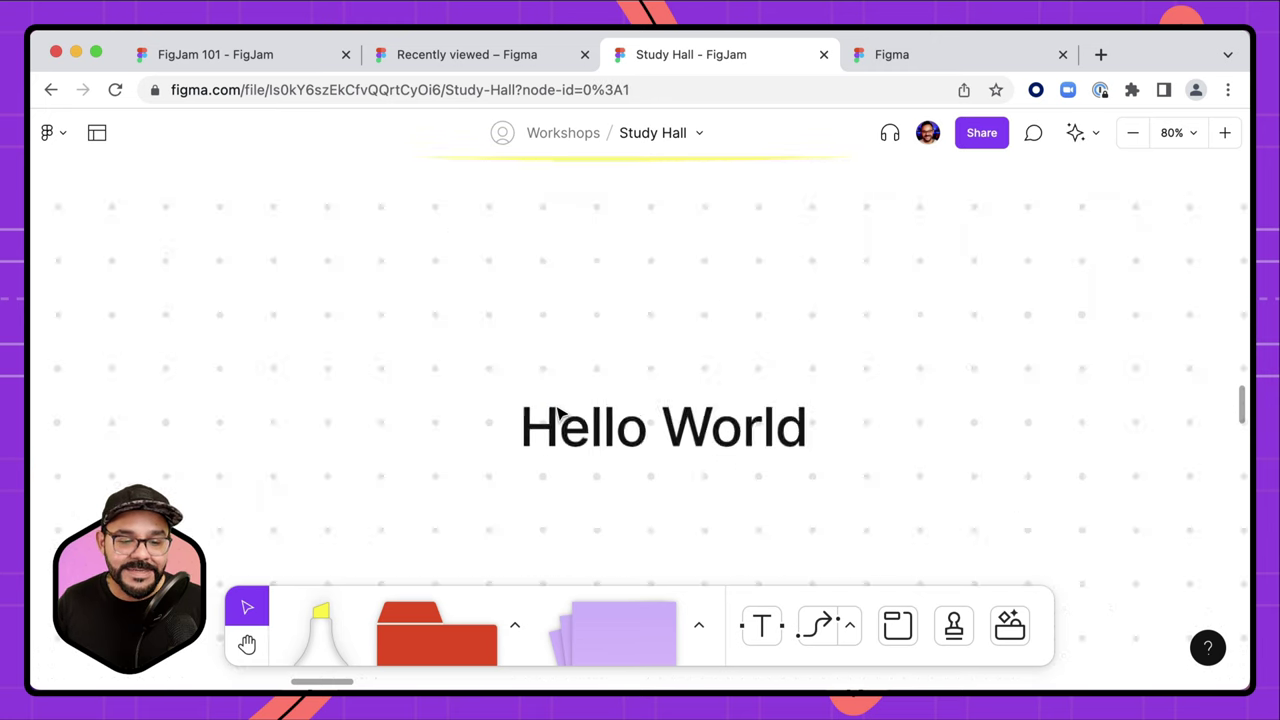
pyautogui.click(320, 625)
pyautogui.moveTo(478, 424); pyautogui.dragTo(920, 420)
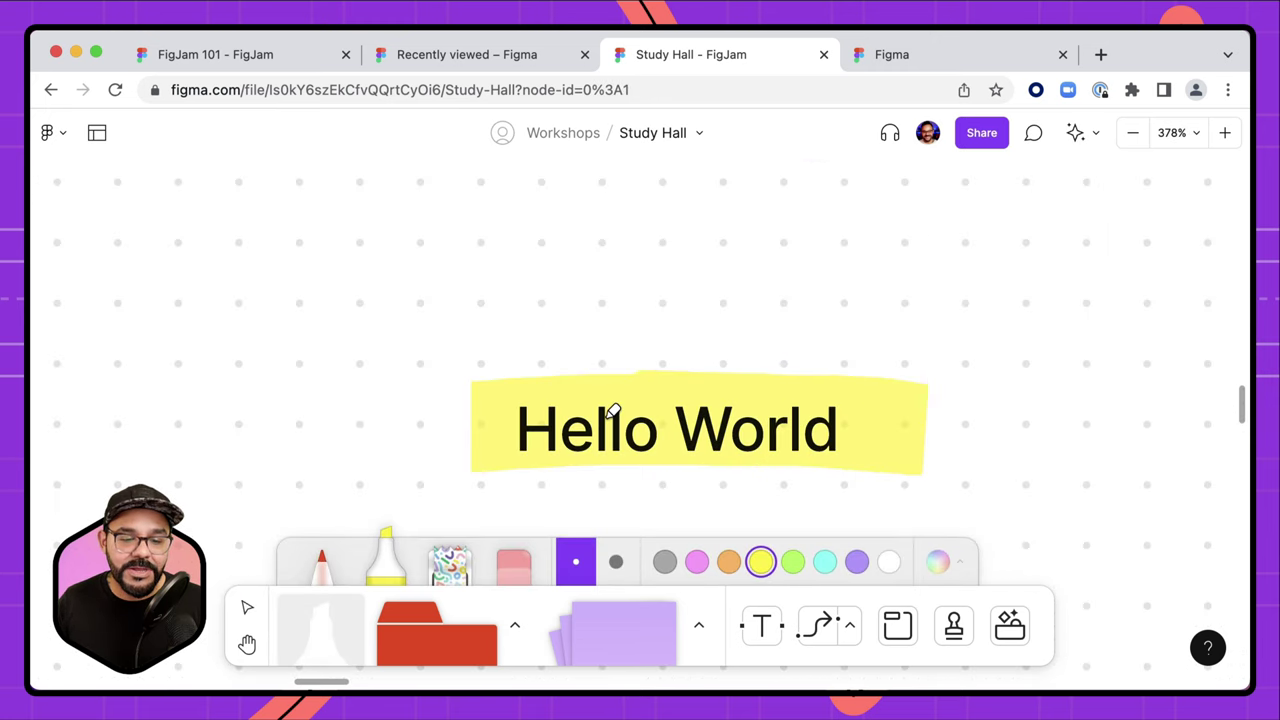
pyautogui.scroll(-10, 590, 420)
pyautogui.press('v')
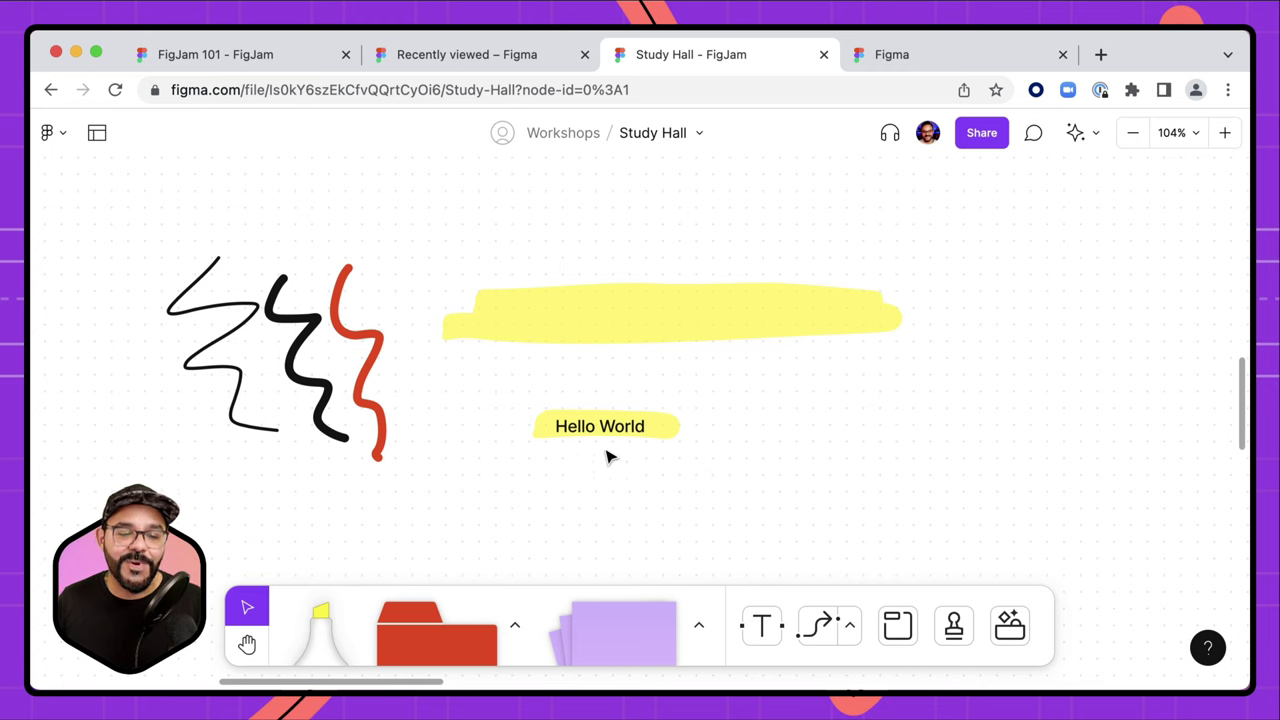
# - Change the highlight behind "Hello World" to light teal
pyautogui.click(676, 432)
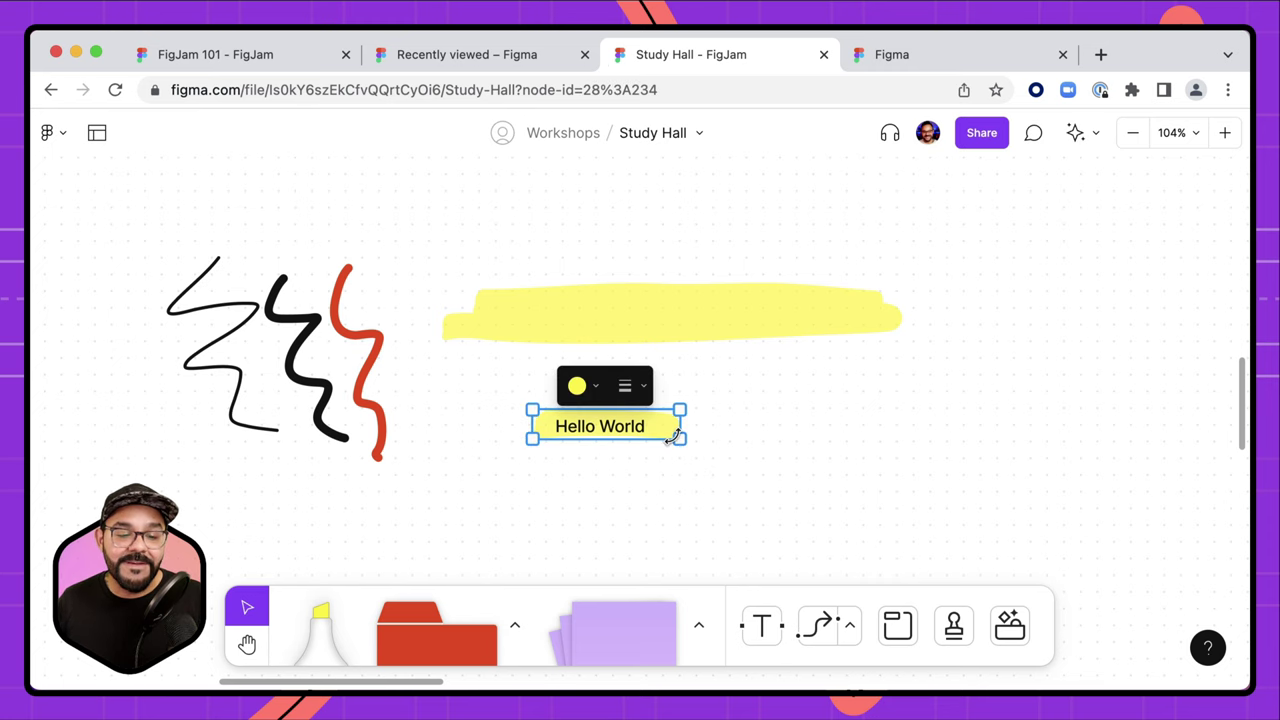
pyautogui.click(595, 388)
pyautogui.click(628, 338)
pyautogui.click(760, 450)
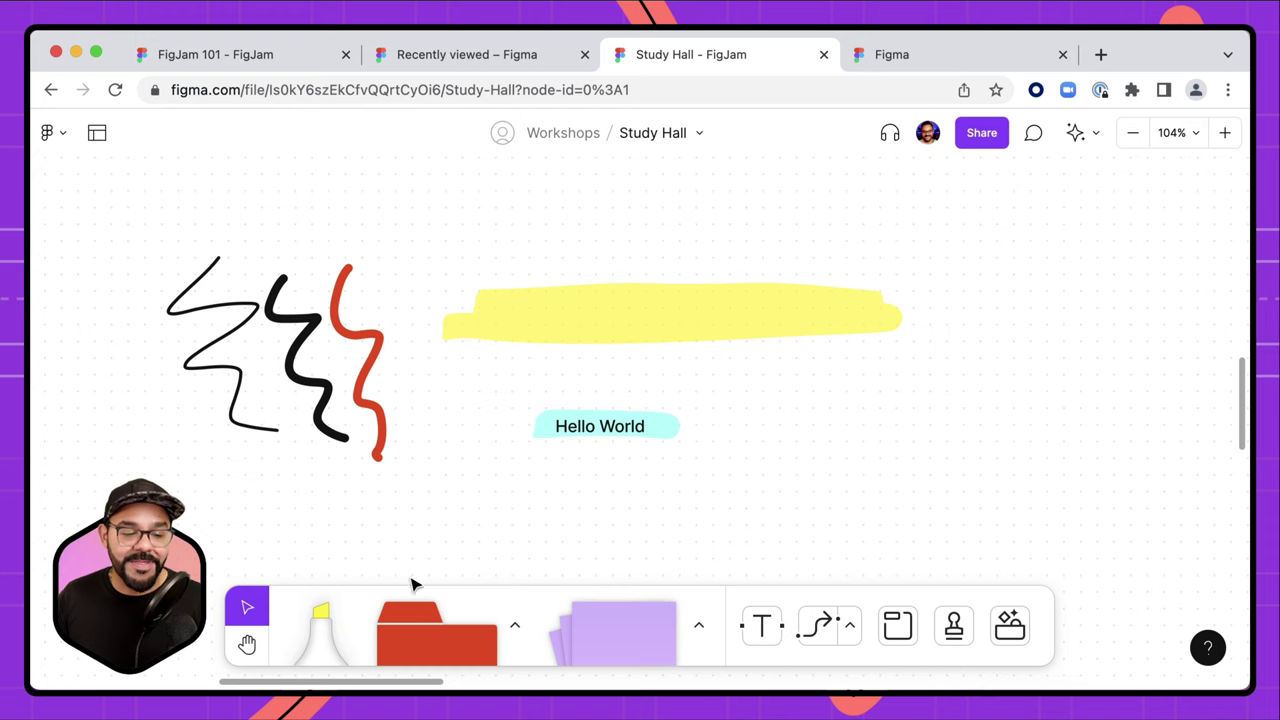
# - Erase all marker squiggles and highlighter strokes, leaving only the "Hello World" text
pyautogui.click(335, 622)
pyautogui.click(510, 558)
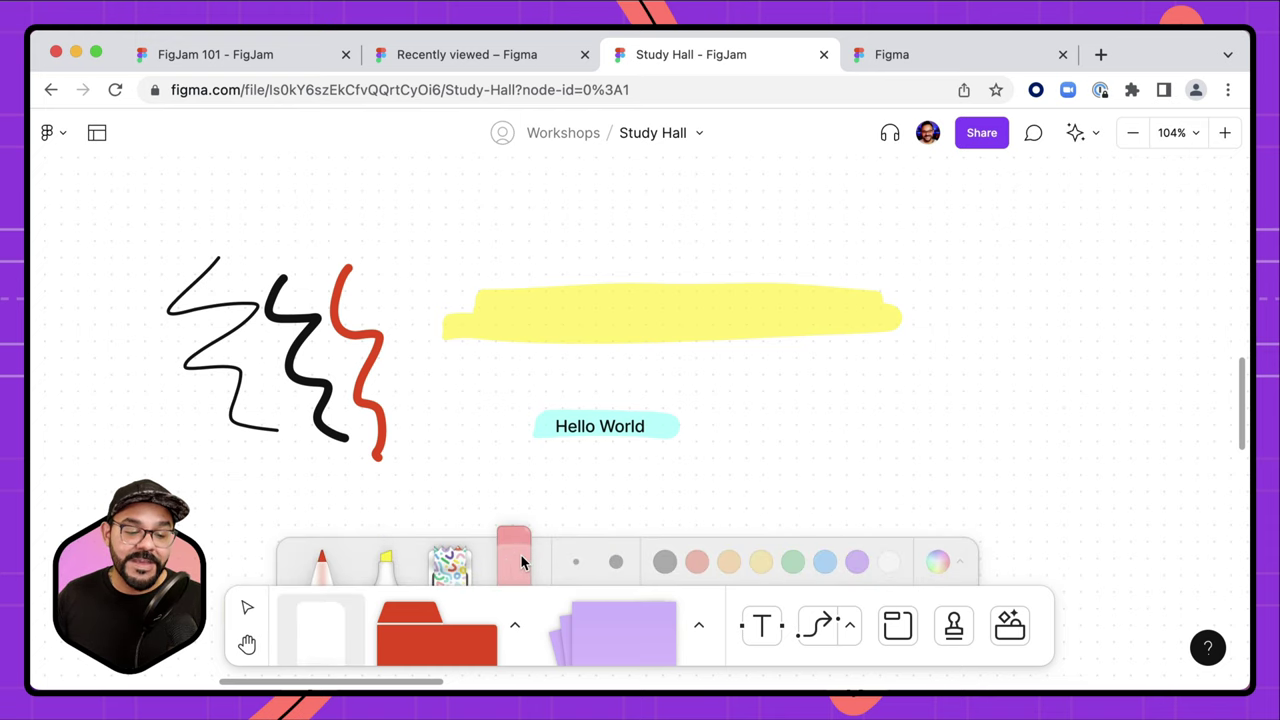
pyautogui.moveTo(179, 369)
pyautogui.mouseDown()
pyautogui.moveTo(268, 340)
pyautogui.moveTo(531, 319)
pyautogui.moveTo(626, 442)
pyautogui.moveTo(681, 427)
pyautogui.mouseUp()
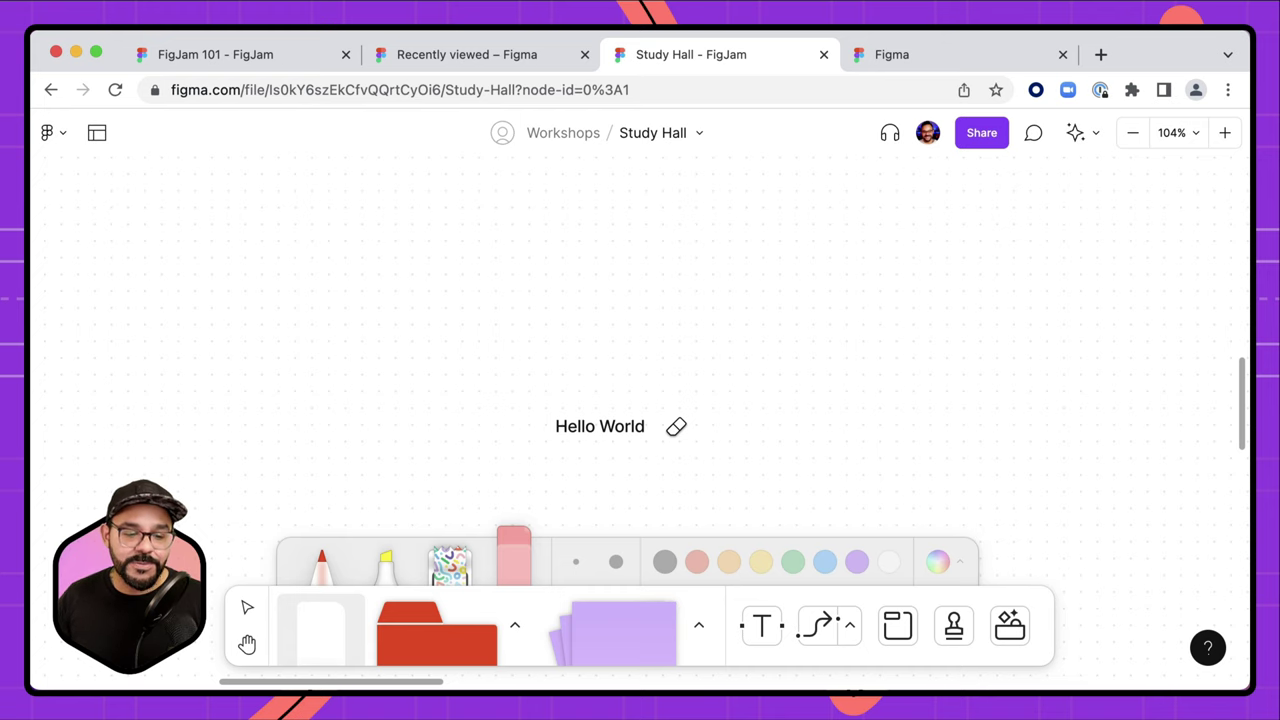
# - Place two diagonal strips of washi tape in the multicolored confetti pattern above and beside the "Hello World" text
pyautogui.click(450, 558)
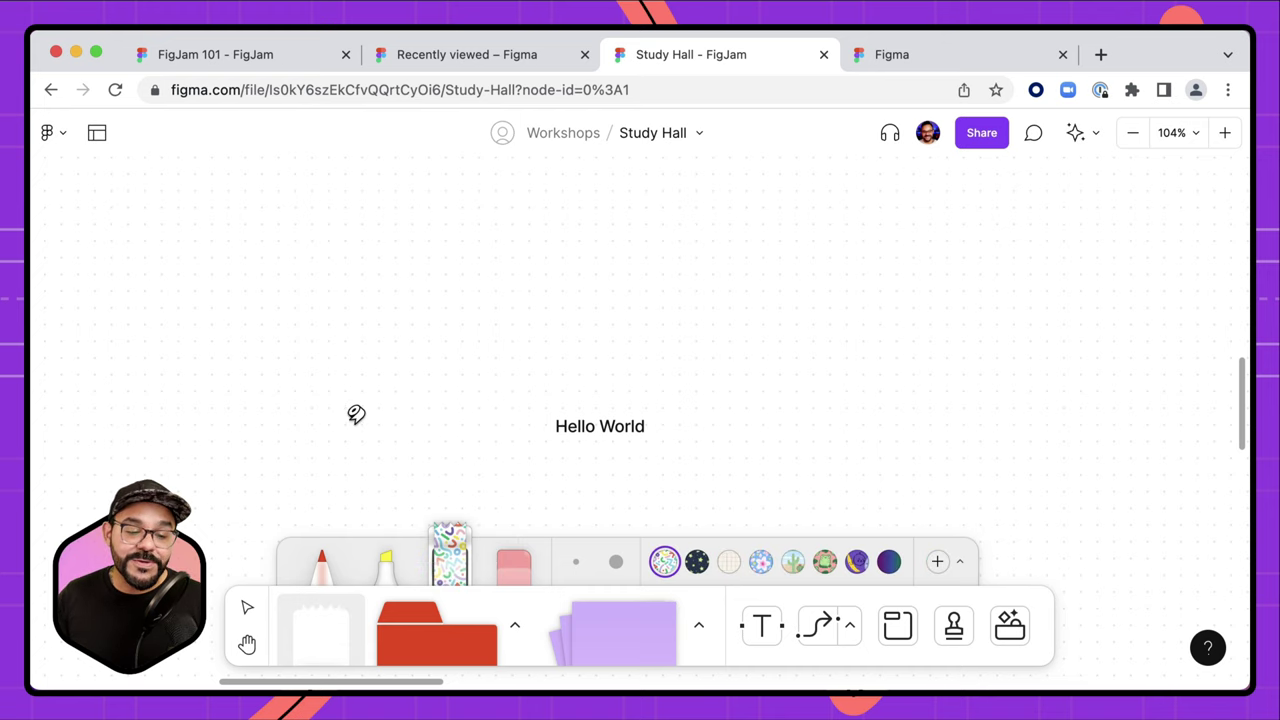
pyautogui.moveTo(257, 369); pyautogui.dragTo(485, 265)
pyautogui.moveTo(385, 420); pyautogui.dragTo(565, 322)
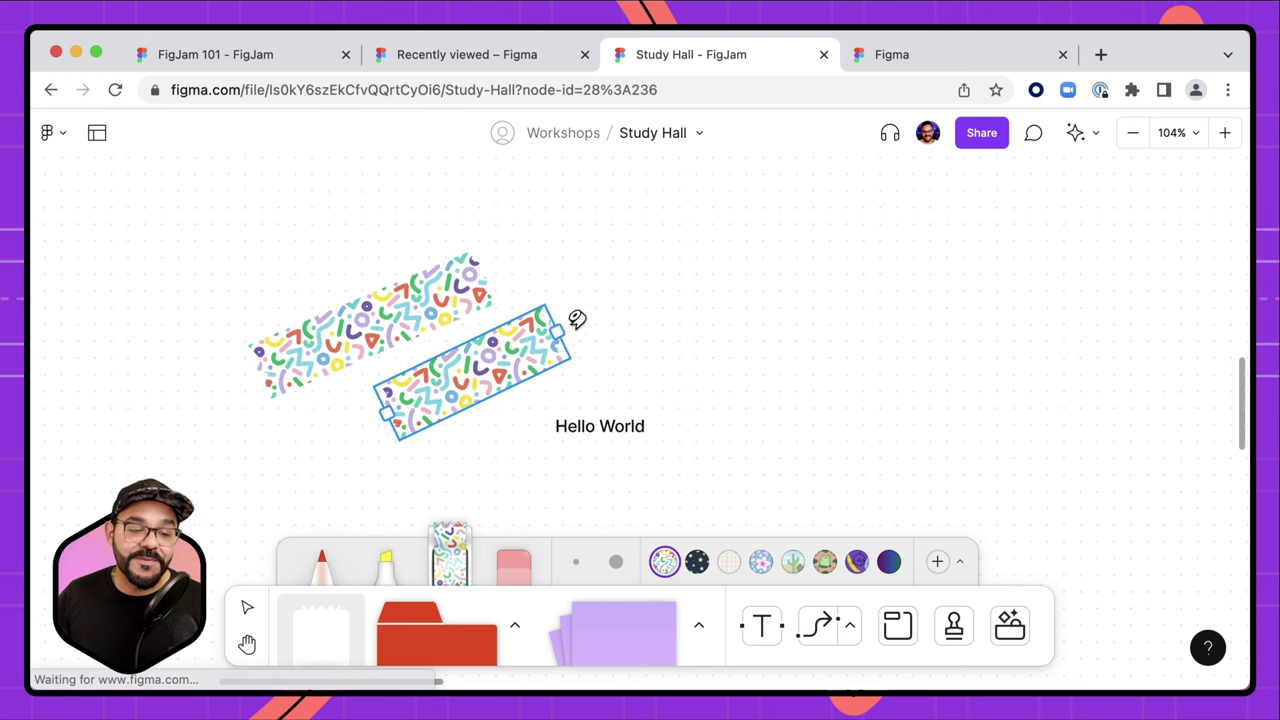
# - Place a long horizontal strip of multicolored confetti washi tape on the empty canvas to the right of the diagonal strips
pyautogui.click(770, 290)
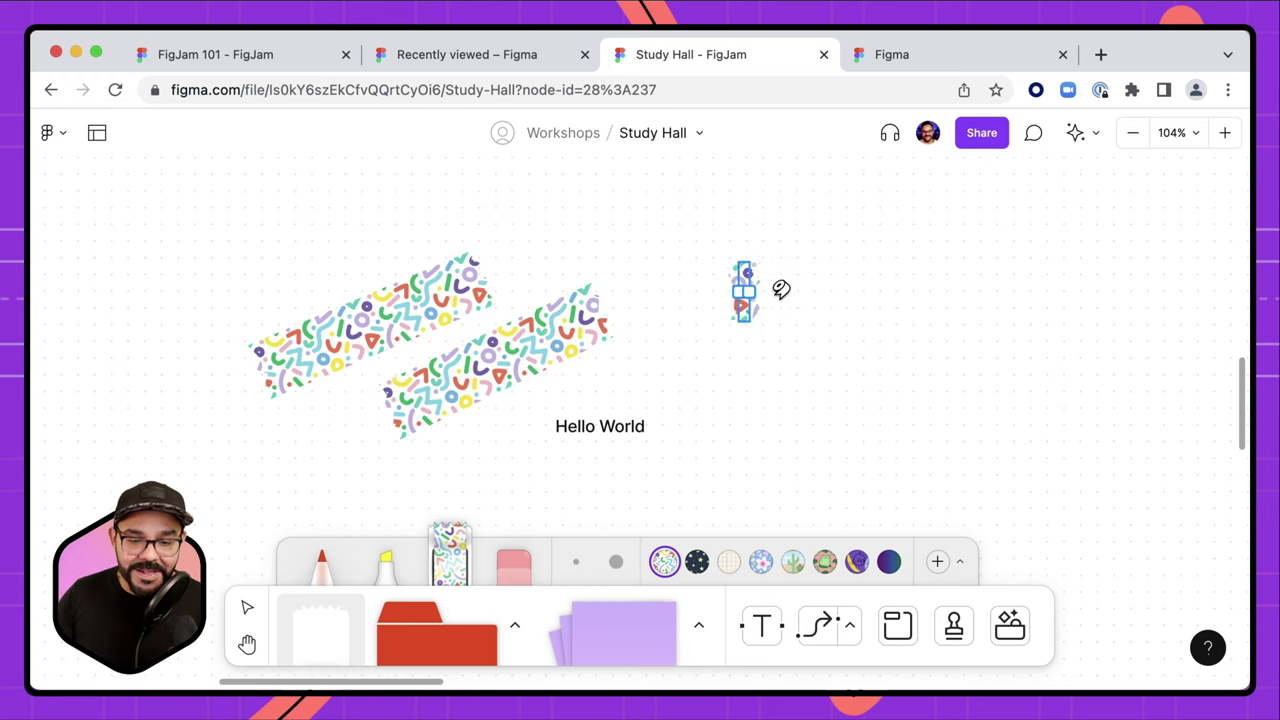
pyautogui.moveTo(781, 289); pyautogui.dragTo(1077, 291)
pyautogui.press('Escape')
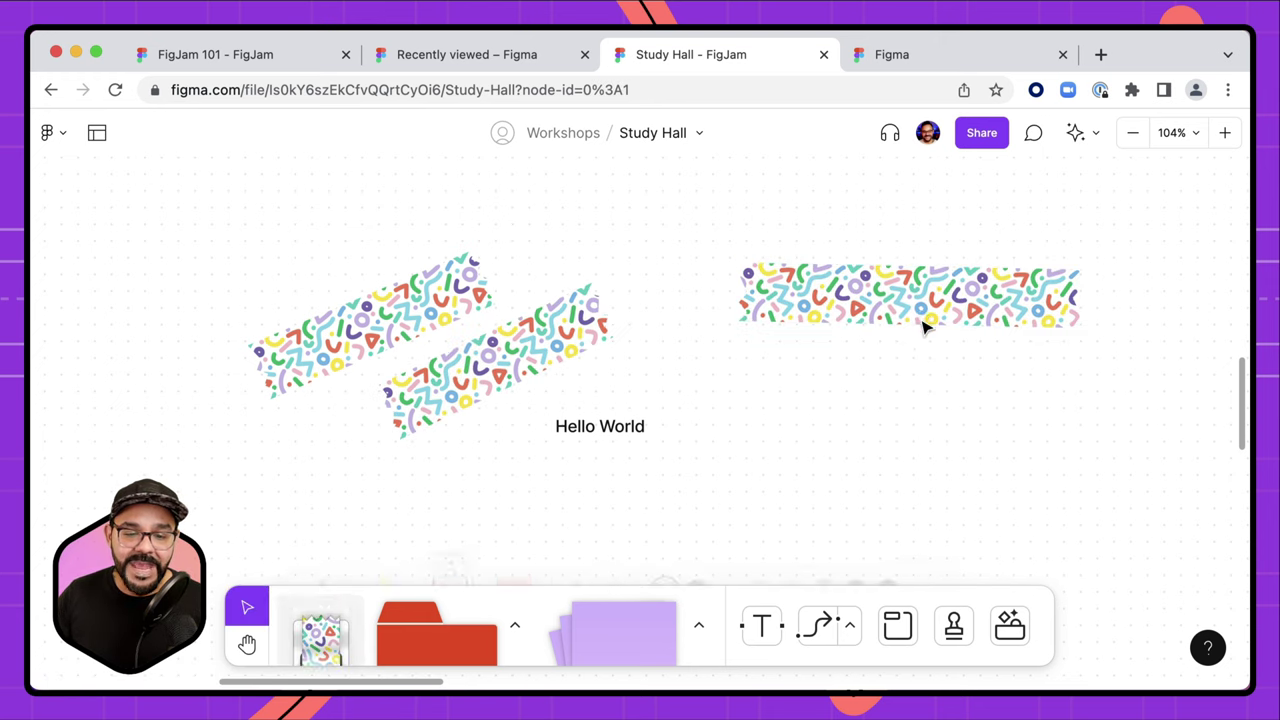
# - Change the horizontal washi tape strip to the cactus desert pattern
pyautogui.click(892, 278)
pyautogui.click(905, 285)
pyautogui.click(915, 250)
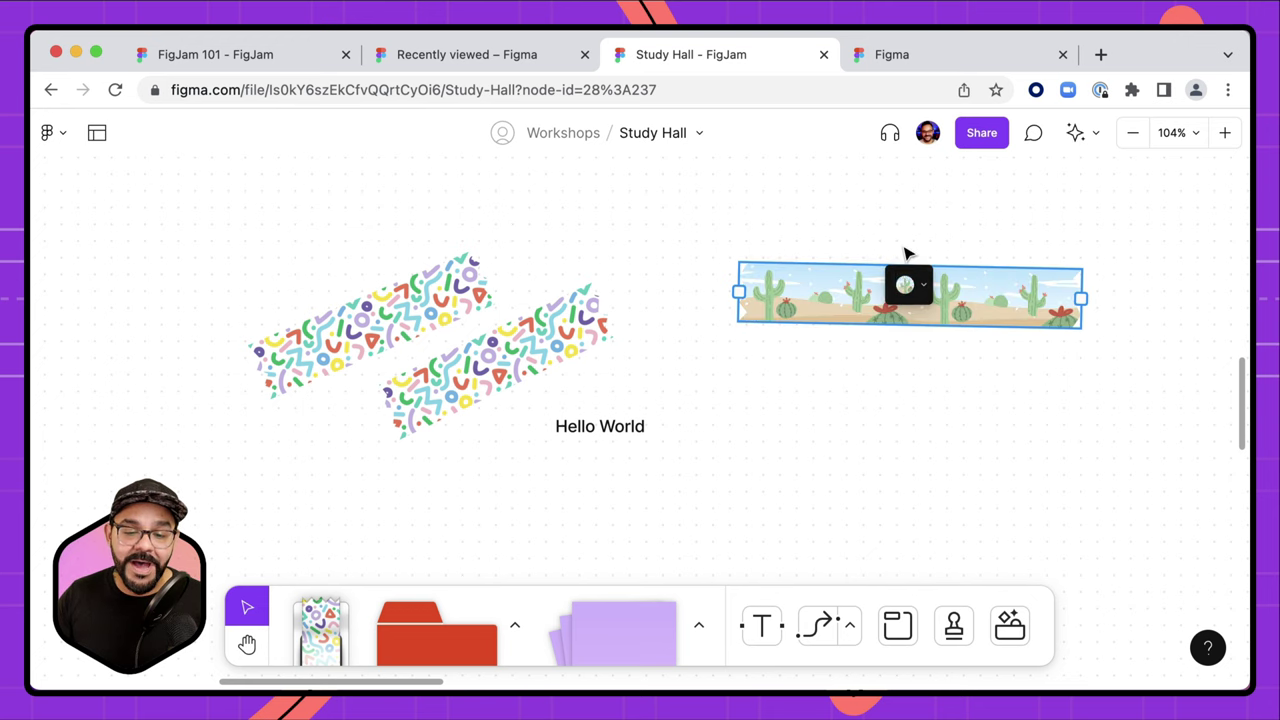
pyautogui.click(925, 400)
pyautogui.click(994, 320)
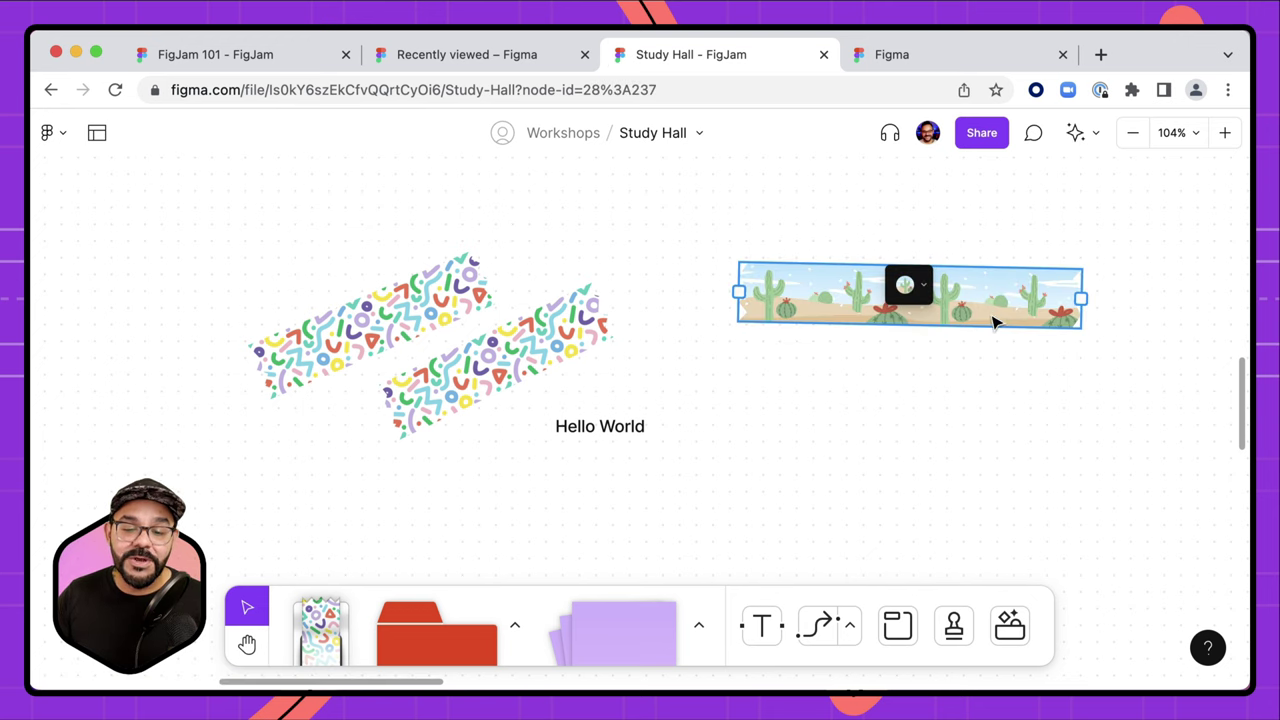
# - Give the horizontal washi tape strip a custom pattern from the image file crab_PNG24.png
pyautogui.click(908, 286)
pyautogui.click(1038, 238)
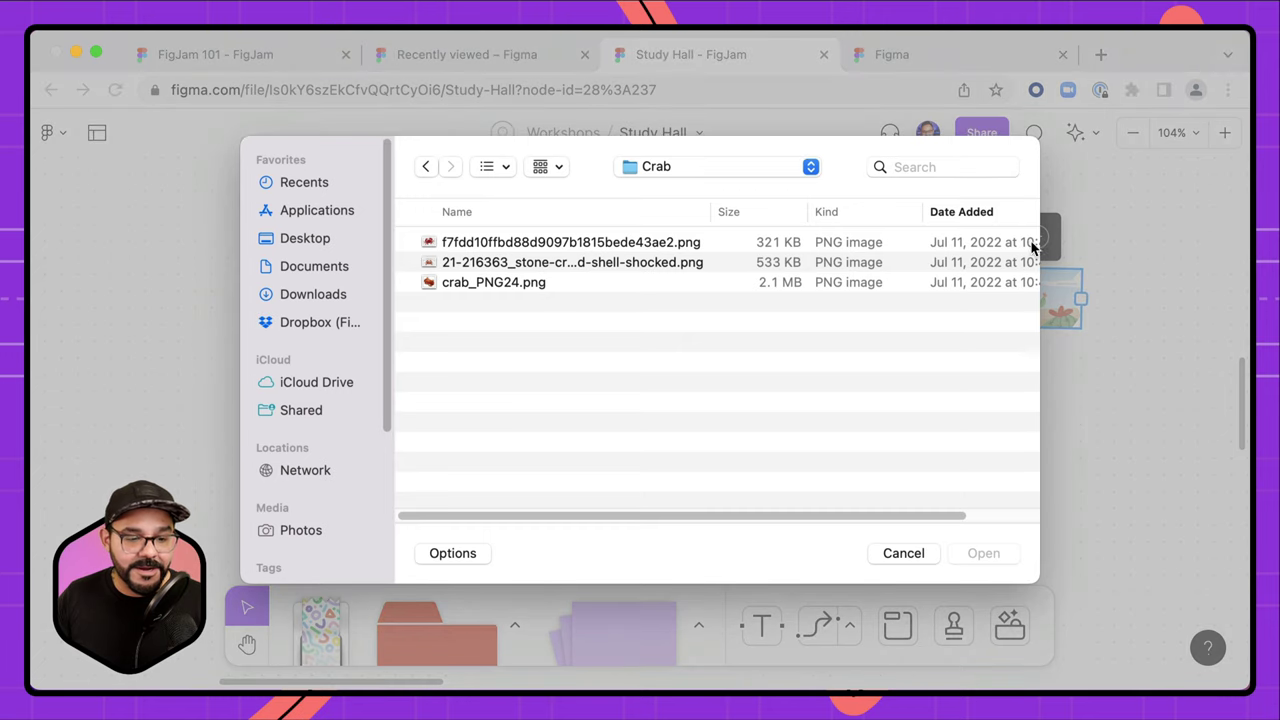
pyautogui.click(494, 284)
pyautogui.click(983, 553)
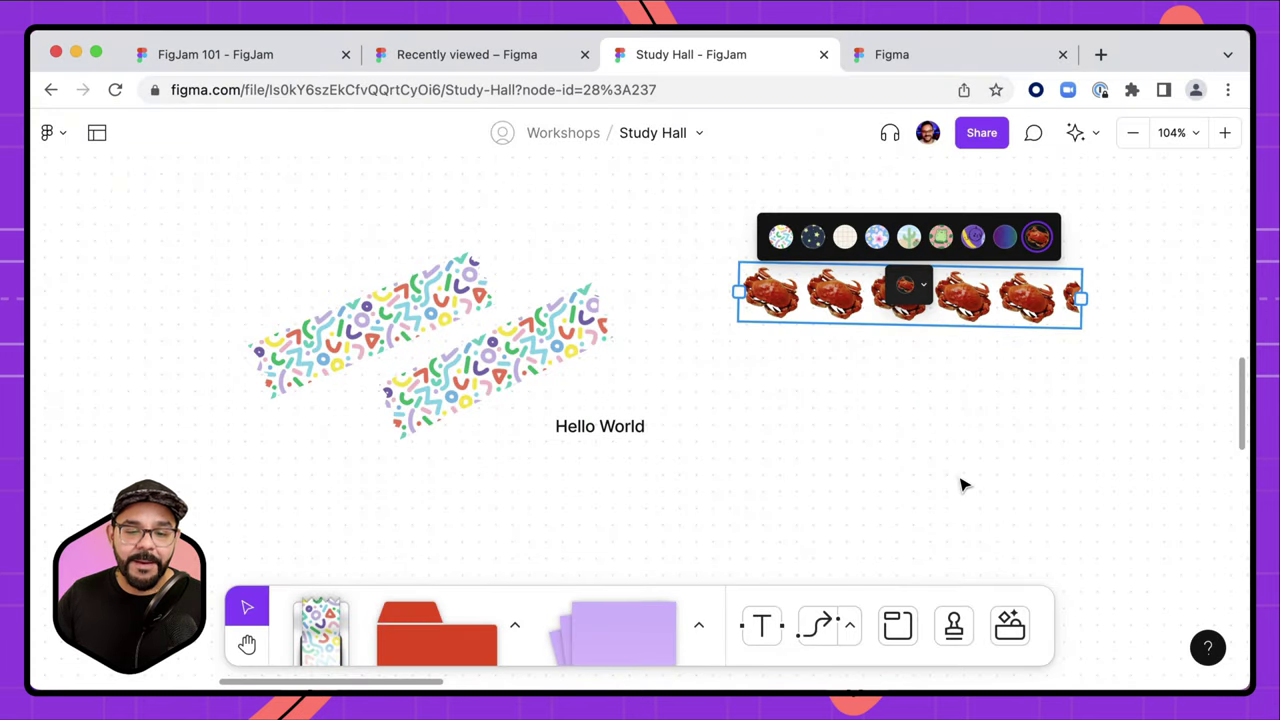
# - Move the crab tape strip above the "Hello World" text and extend its right end to make it much longer
pyautogui.moveTo(1003, 305); pyautogui.dragTo(793, 364)
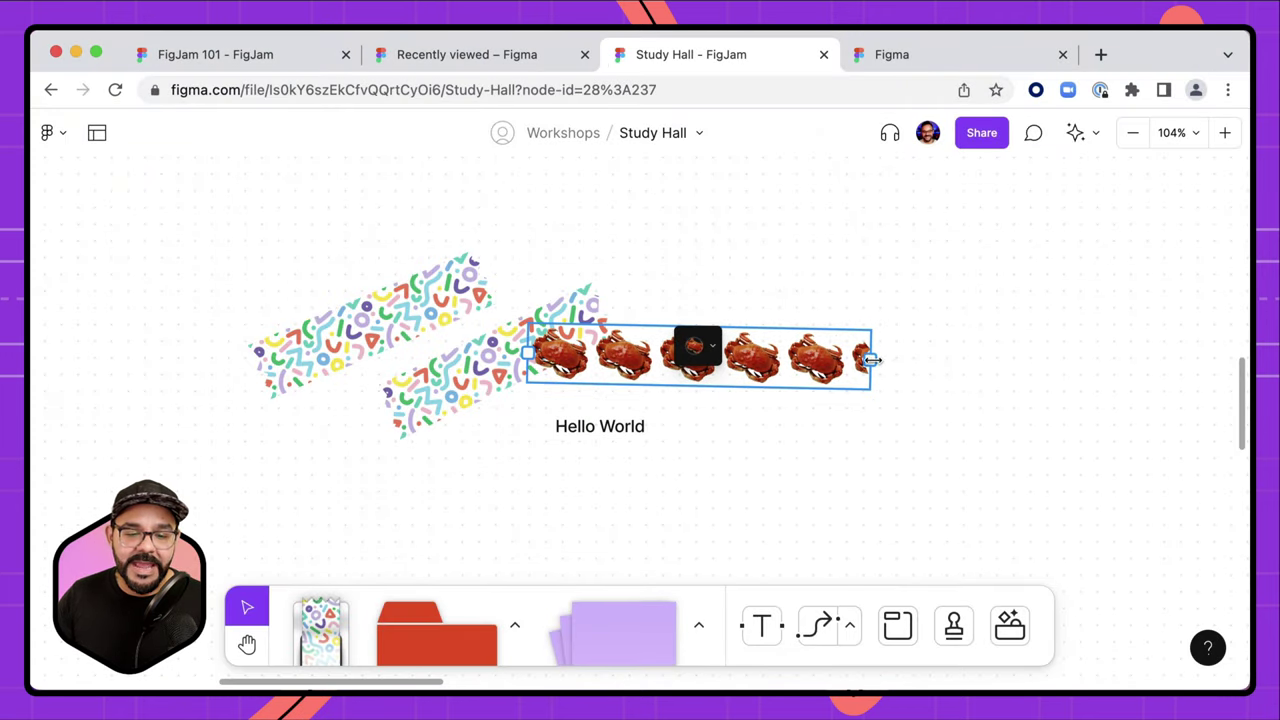
pyautogui.moveTo(871, 352); pyautogui.dragTo(1143, 357)
pyautogui.click(1045, 467)
pyautogui.moveTo(1045, 467); pyautogui.dragTo(703, 437)
pyautogui.click(806, 374)
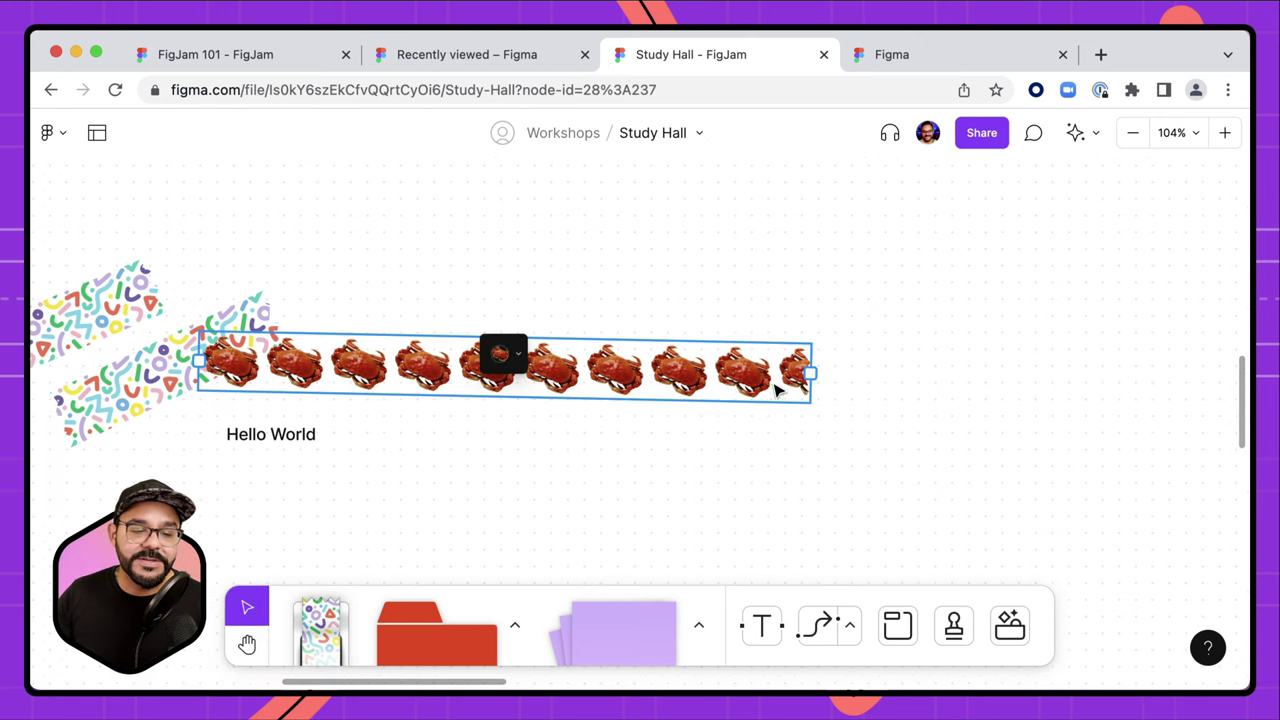
pyautogui.moveTo(806, 374); pyautogui.dragTo(990, 377)
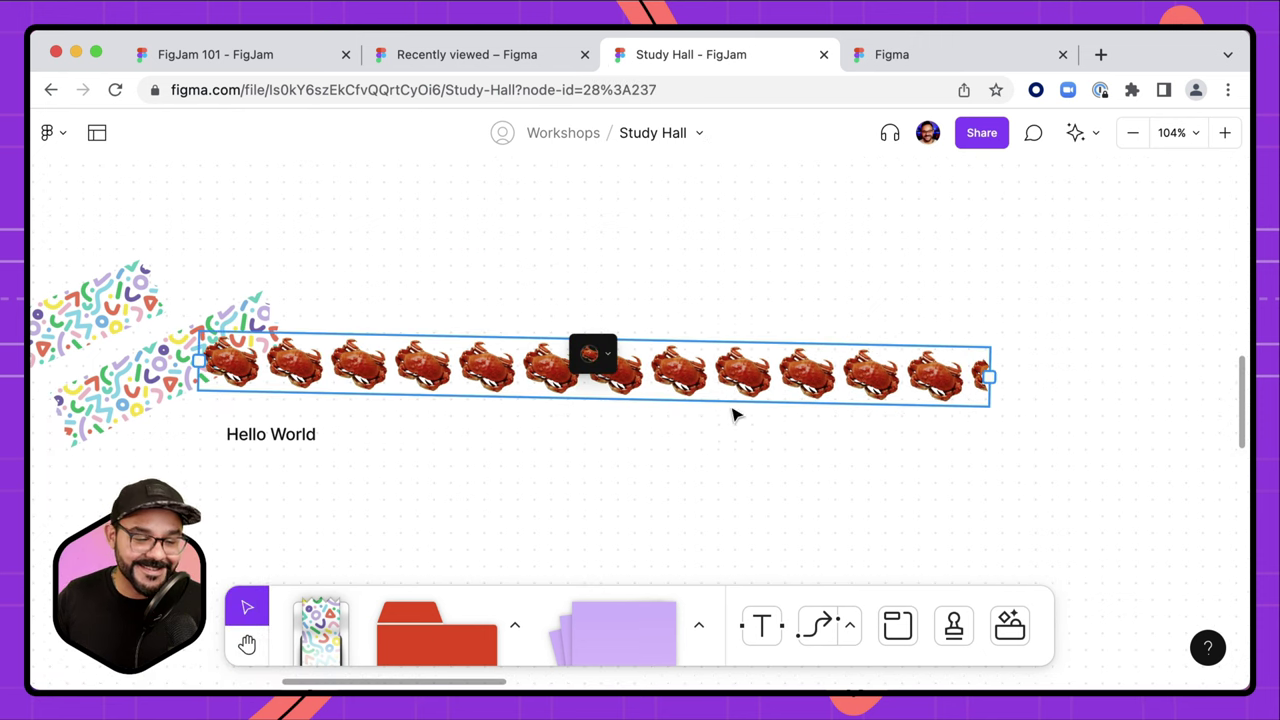
pyautogui.moveTo(727, 398); pyautogui.dragTo(782, 379)
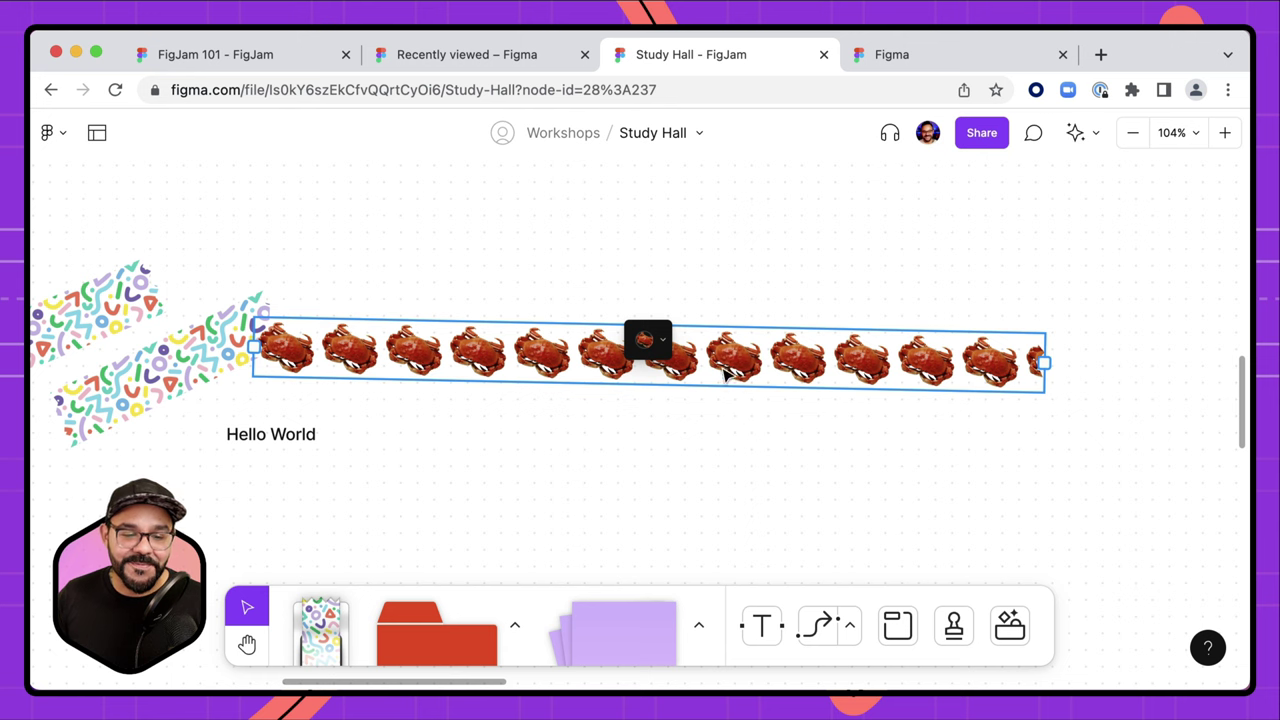
# - Delete all the washi tape strips together with the "Hello World" text
pyautogui.scroll(-5, 620, 457)
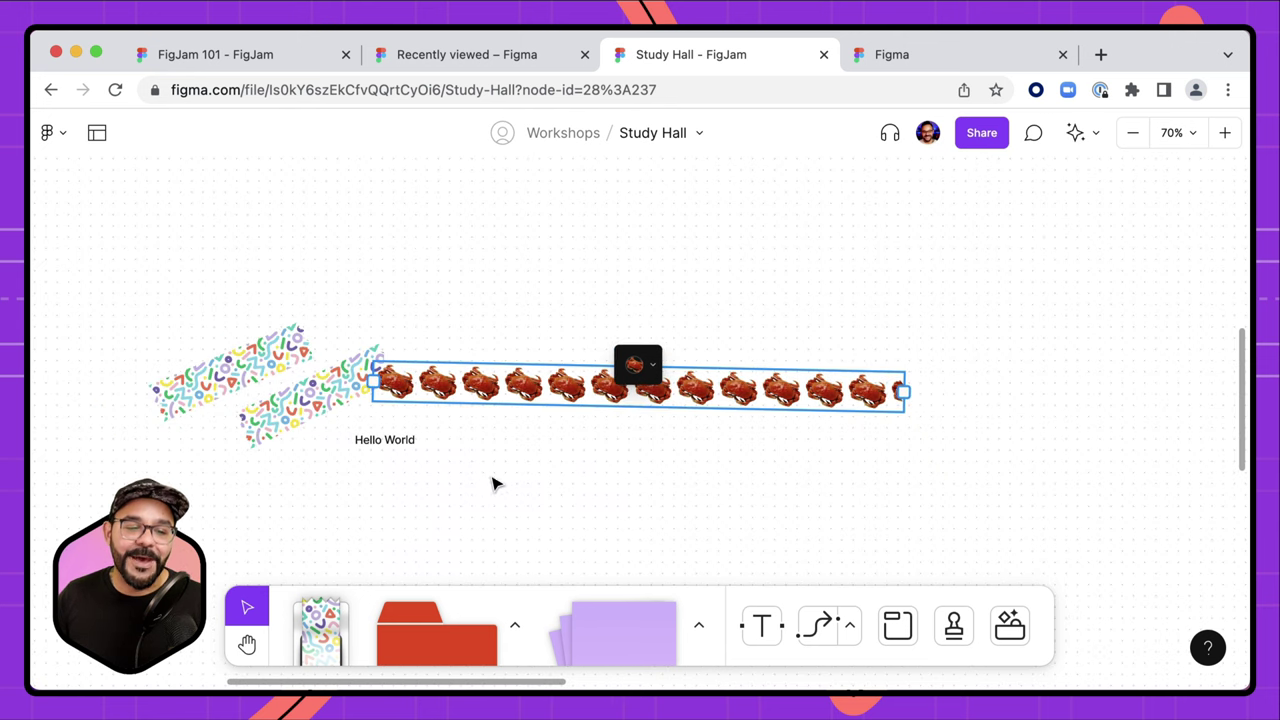
pyautogui.moveTo(200, 278); pyautogui.dragTo(549, 477)
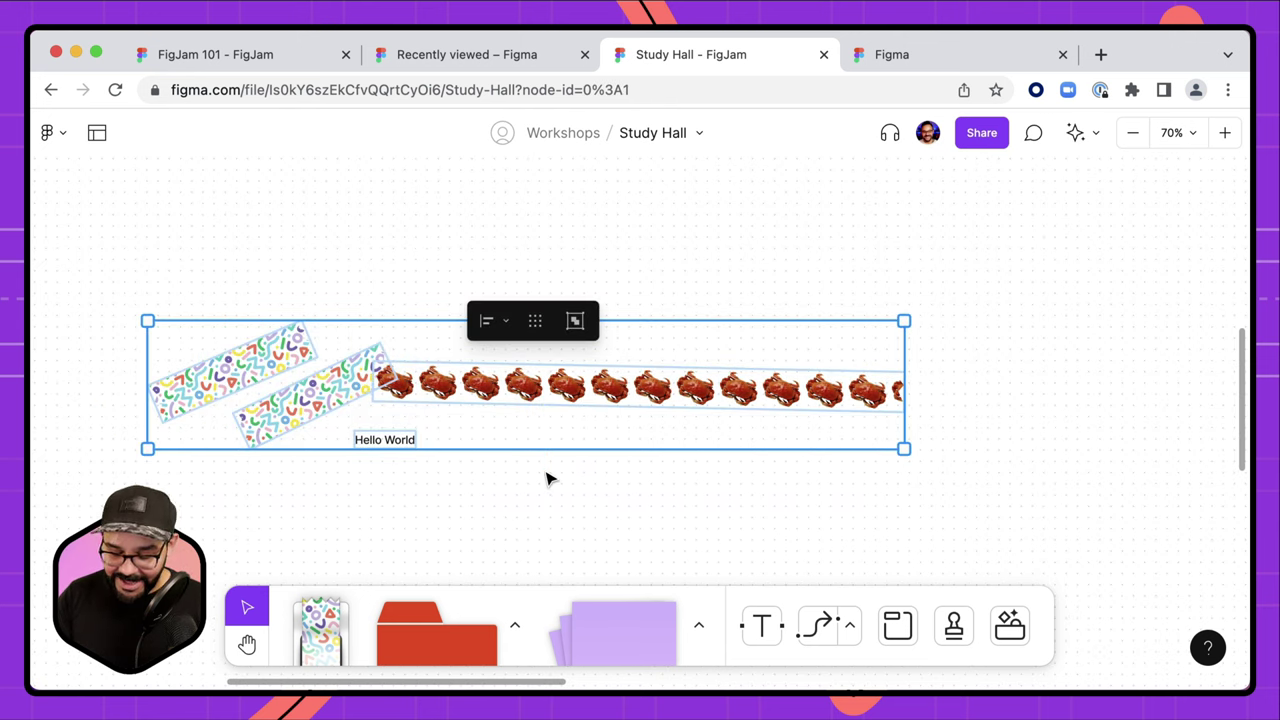
pyautogui.press('Delete')
# - Add the text "Hello, world" on the empty canvas area below the Agenda section
pyautogui.scroll(-3, 549, 482)
pyautogui.scroll(3, 557, 371)
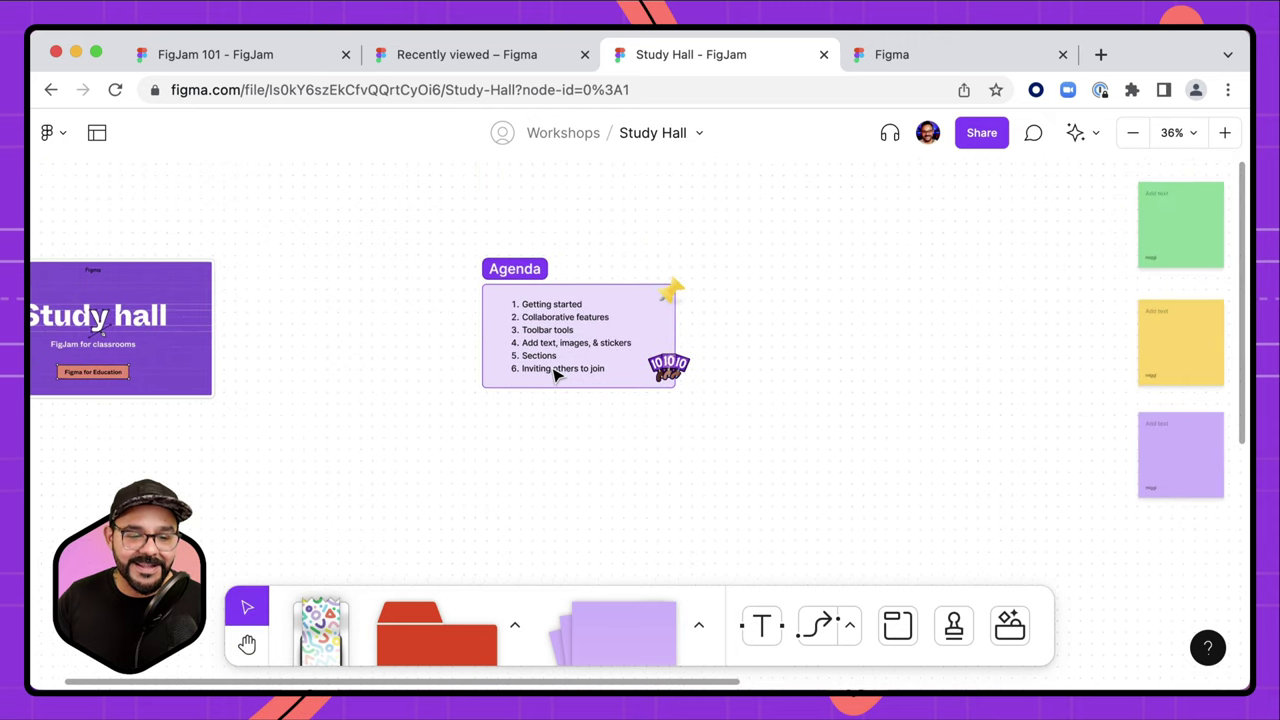
pyautogui.press('h')
pyautogui.moveTo(565, 394); pyautogui.dragTo(566, 446)
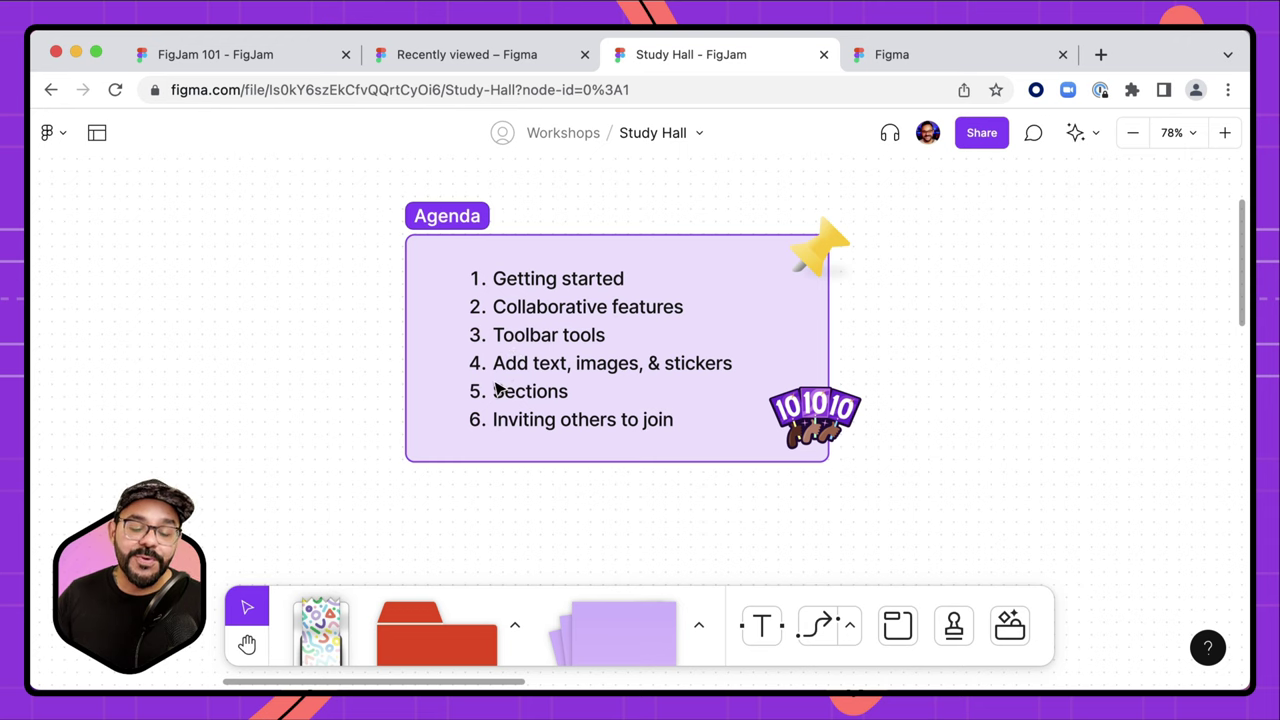
pyautogui.click(758, 627)
pyautogui.scroll(-5, 760, 517)
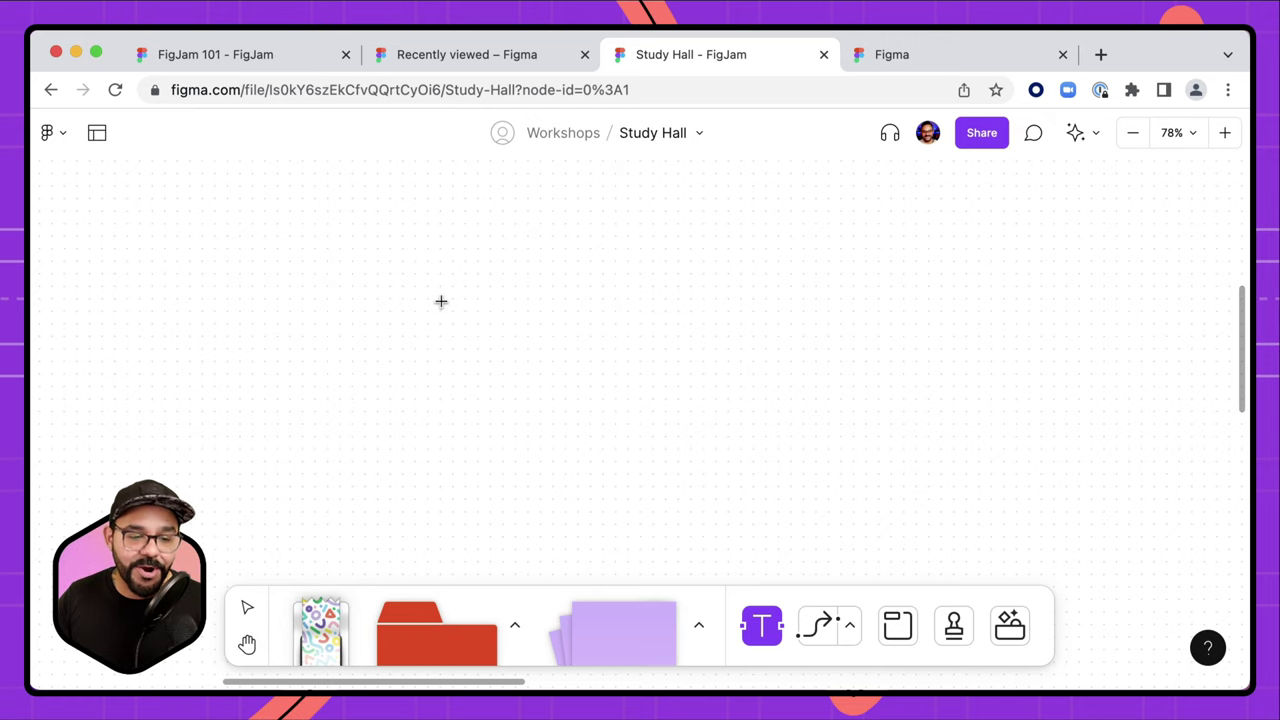
pyautogui.click(441, 301)
pyautogui.write('Hel')
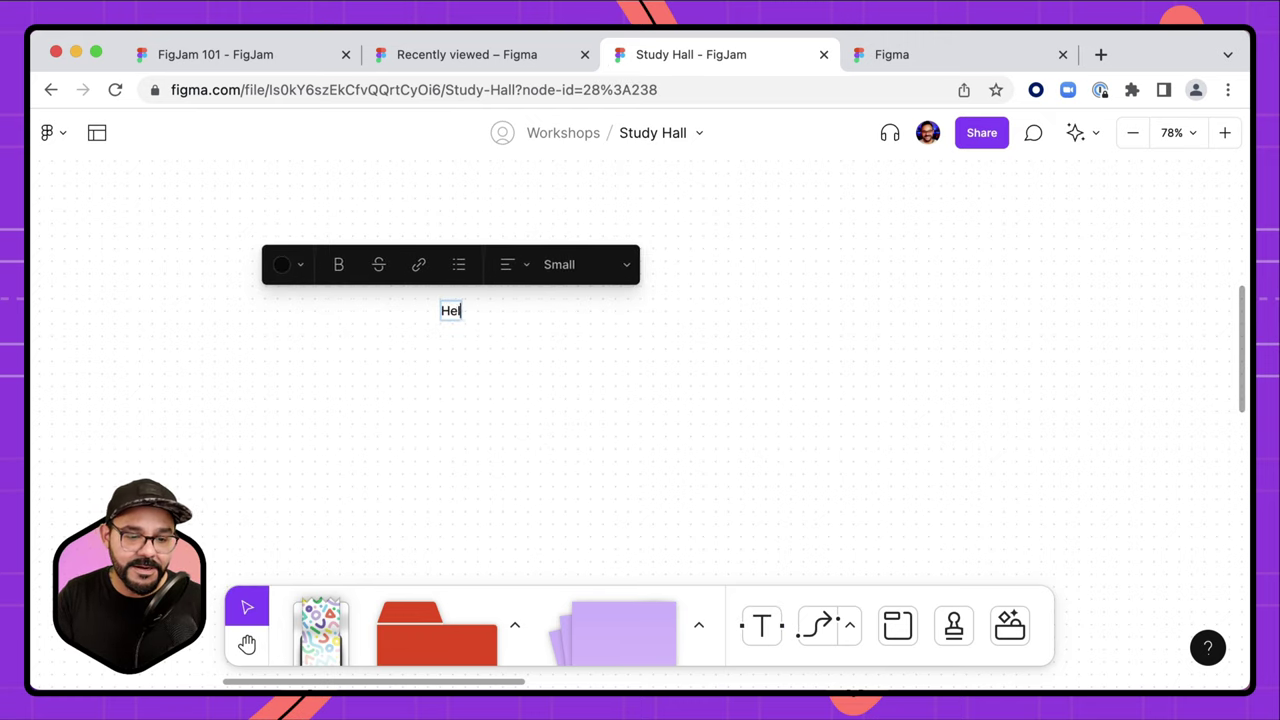
pyautogui.write('lo, world')
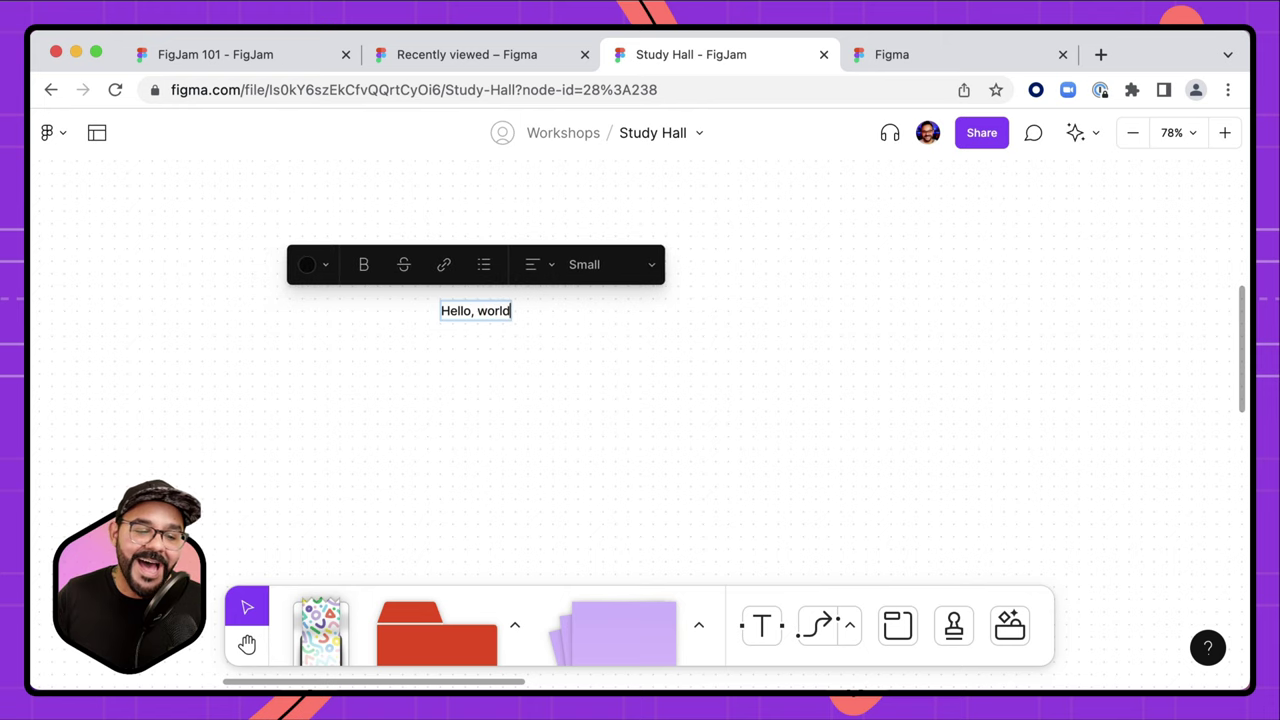
# - Set the size of the whole "Hello, world" text to Extra large
pyautogui.press('super+a')
pyautogui.click(635, 265)
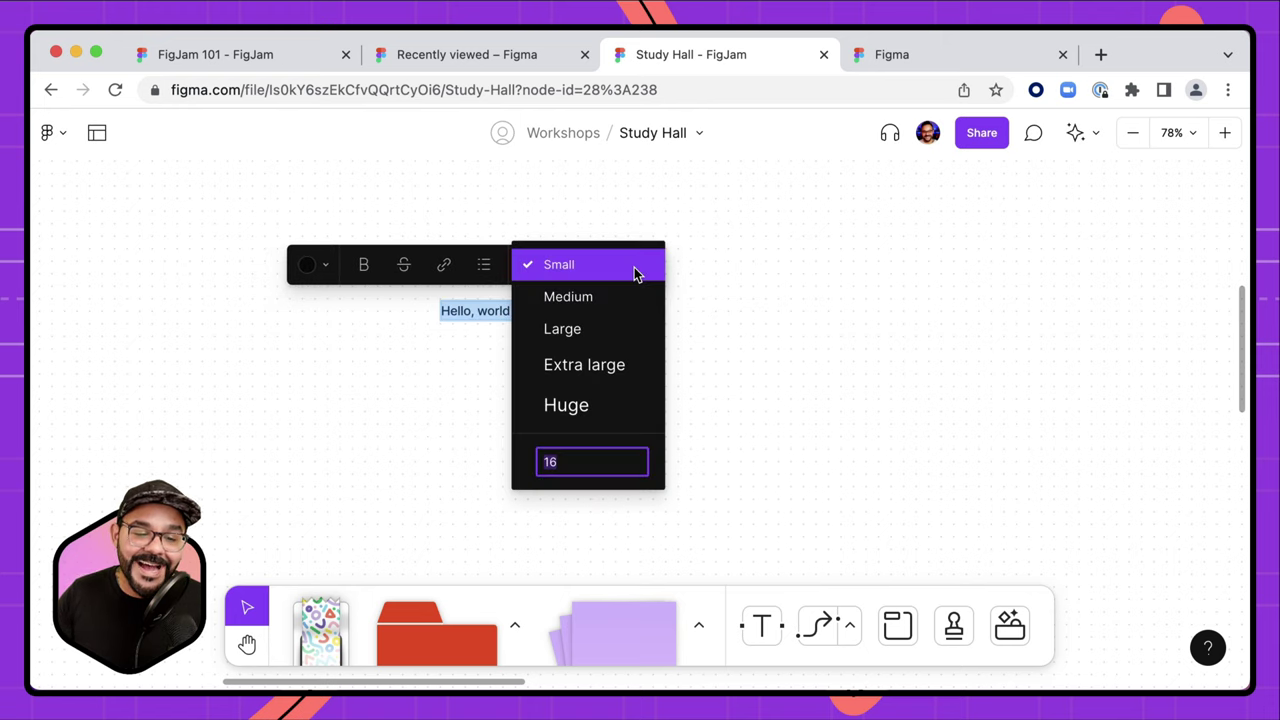
pyautogui.click(600, 366)
pyautogui.click(712, 265)
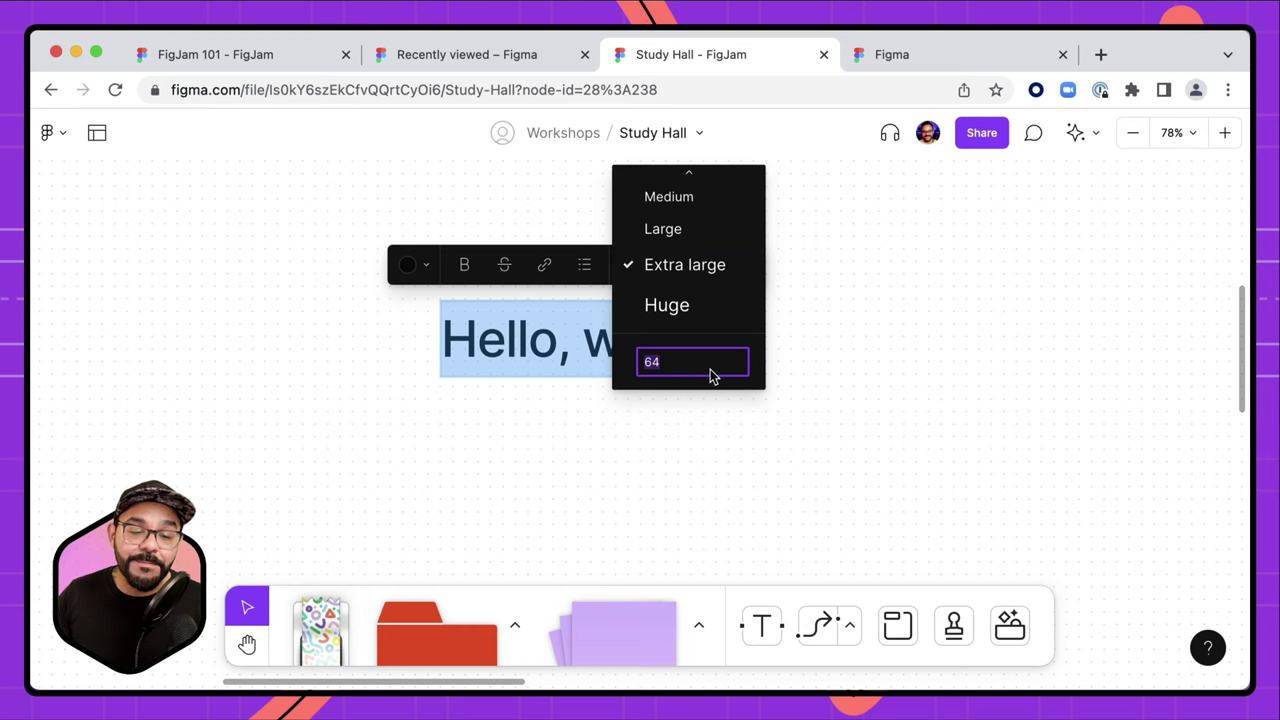
pyautogui.press('Escape')
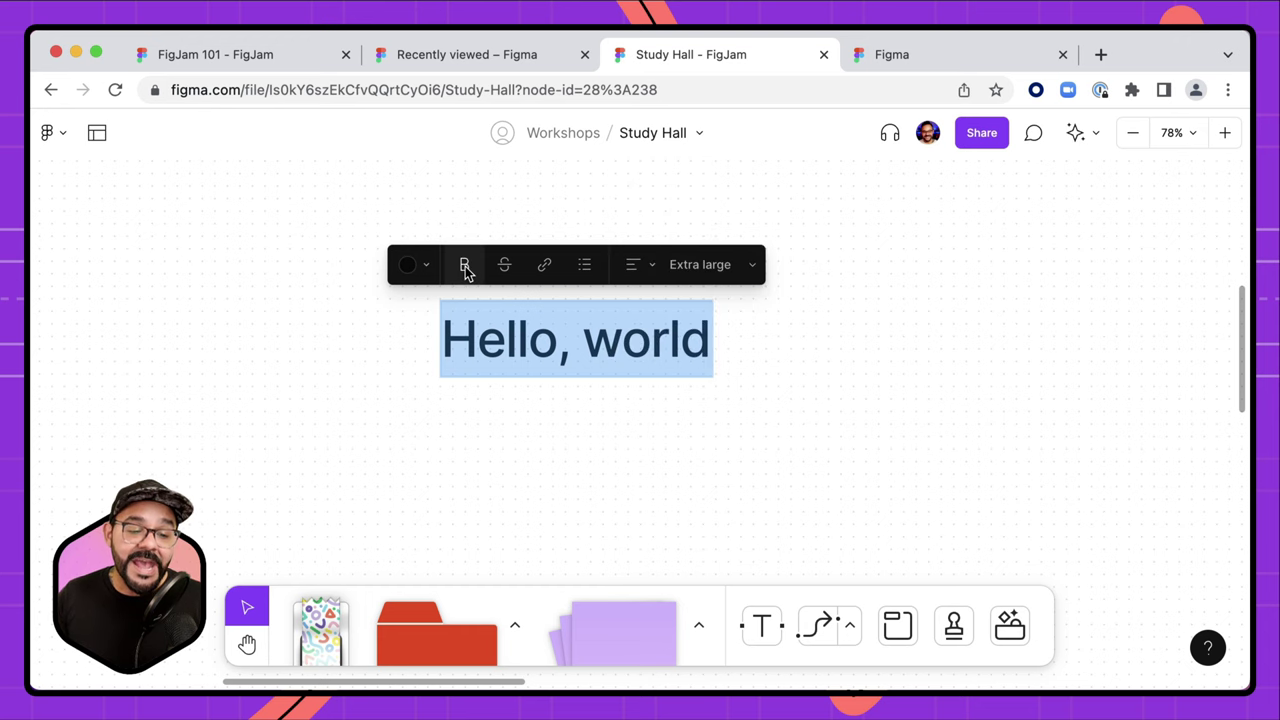
# - Make the "Hello, world" text bold and color it green
pyautogui.click(465, 266)
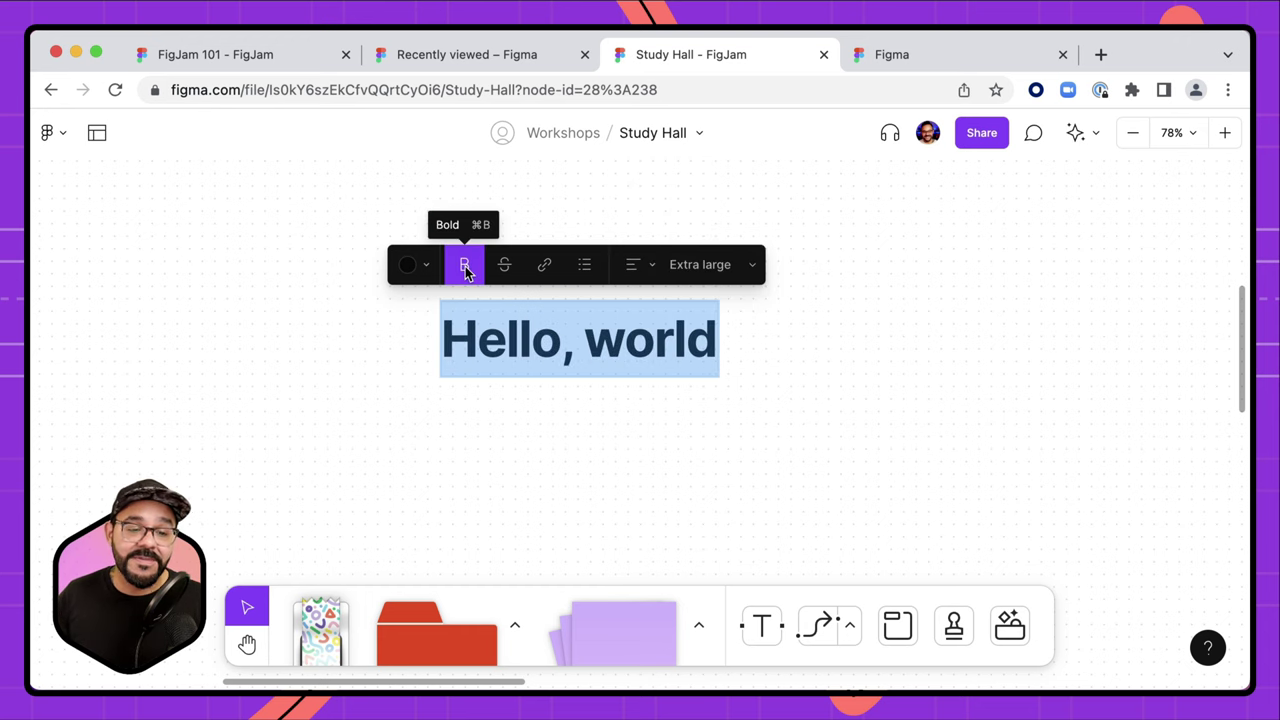
pyautogui.click(419, 264)
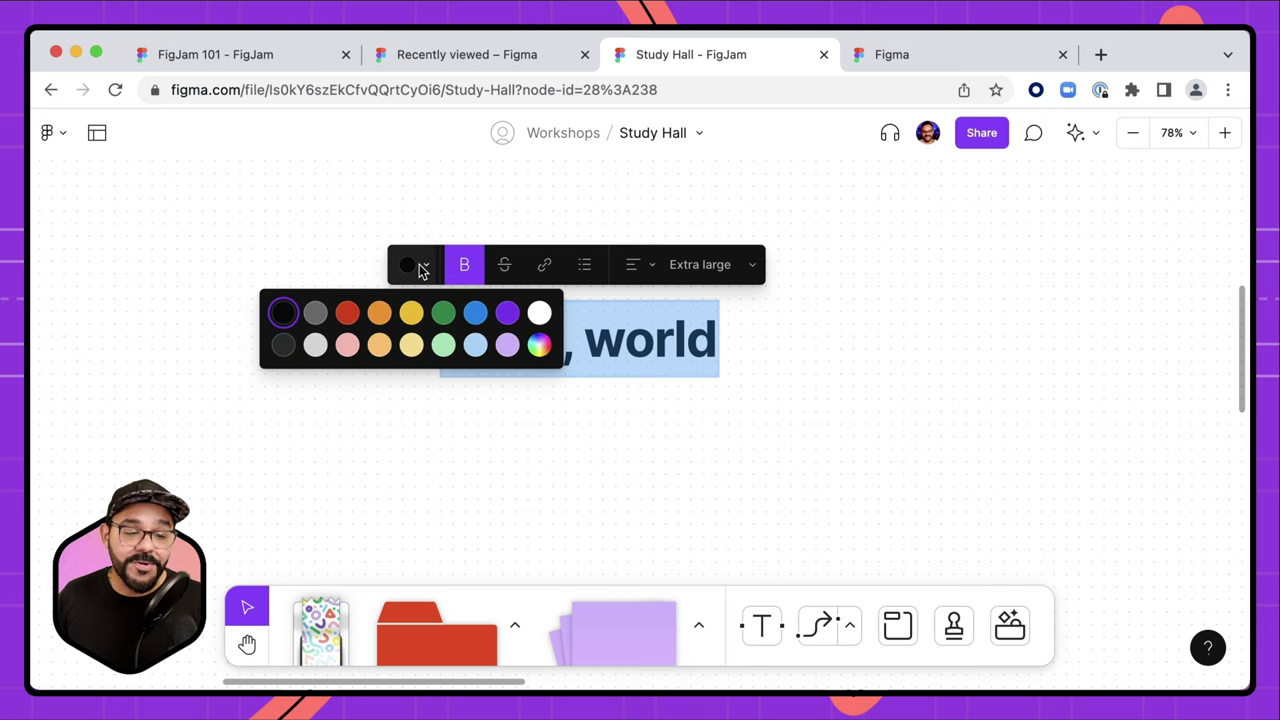
pyautogui.click(440, 310)
pyautogui.click(628, 417)
# - Turn the "Hello, world" text into a bulleted list and add the bullets "one" and "two" above it
pyautogui.click(621, 341)
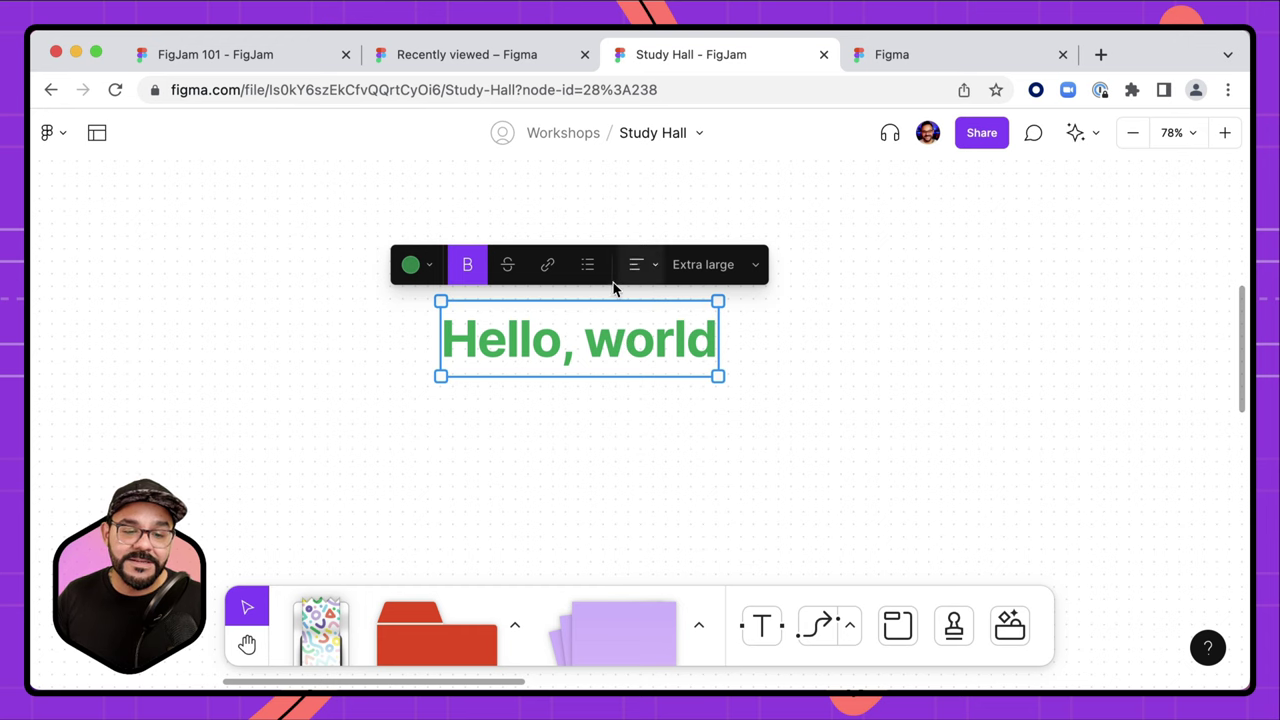
pyautogui.click(587, 265)
pyautogui.doubleClick(718, 341)
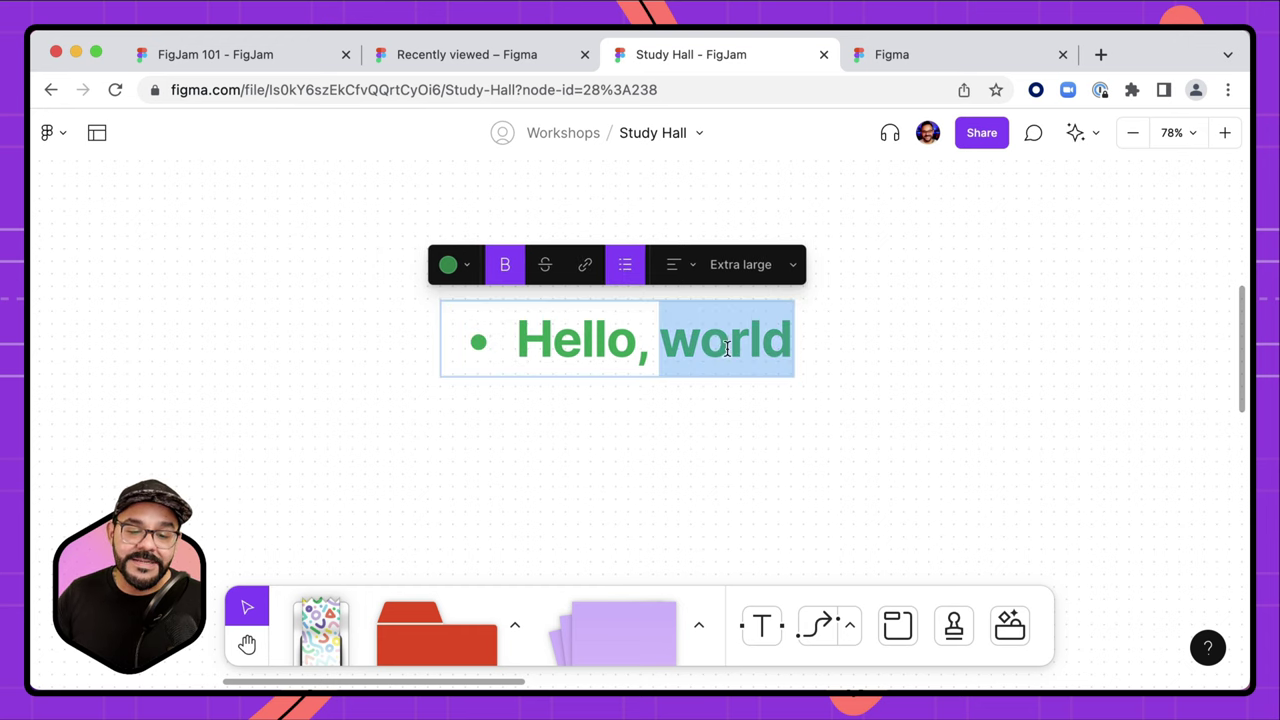
pyautogui.click(516, 341)
pyautogui.press('Return')
pyautogui.press('Return')
pyautogui.press('Up')
pyautogui.press('Up')
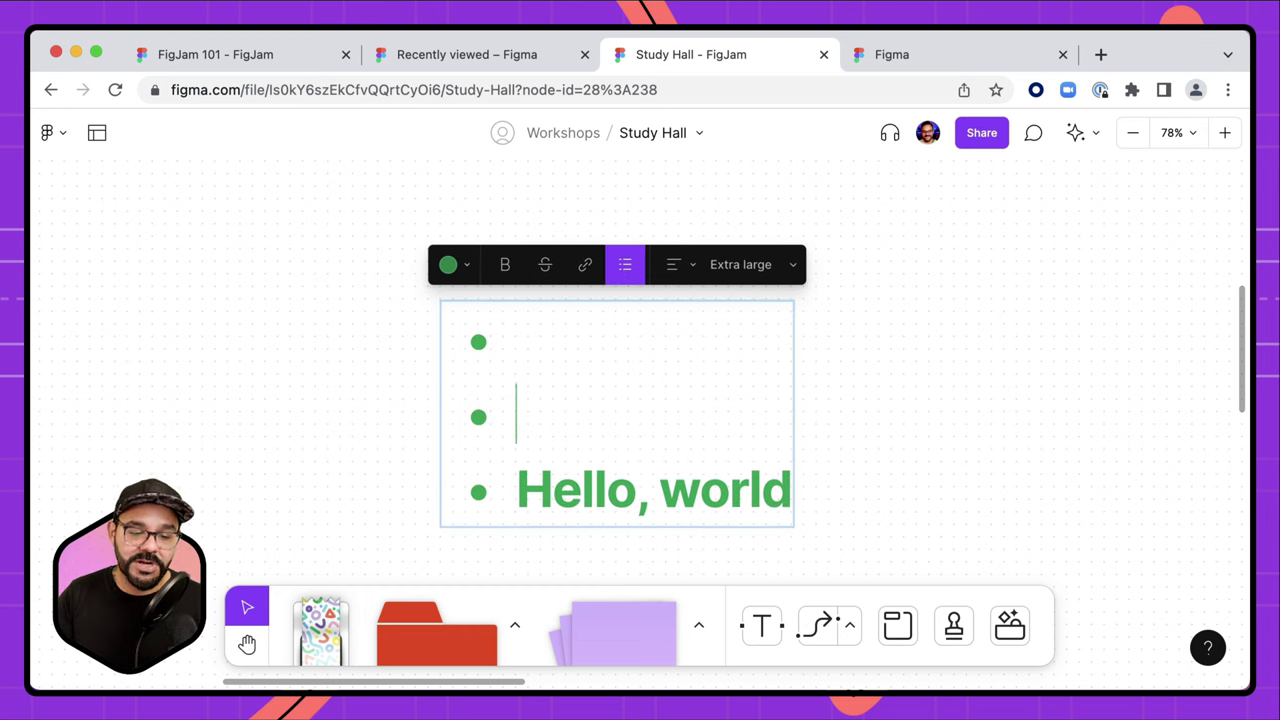
pyautogui.write('one')
pyautogui.press('Down')
pyautogui.write('two')
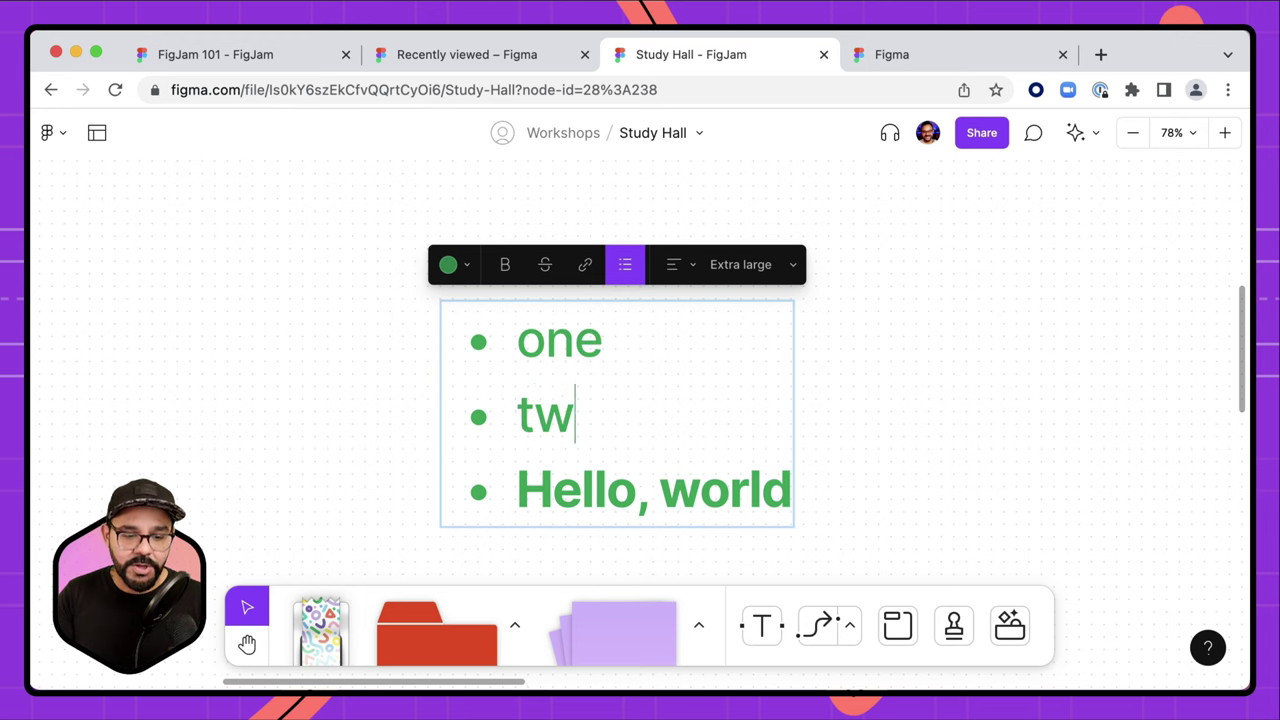
# - Replace the "Hello, world" bullet with "three"
pyautogui.tripleClick(686, 484)
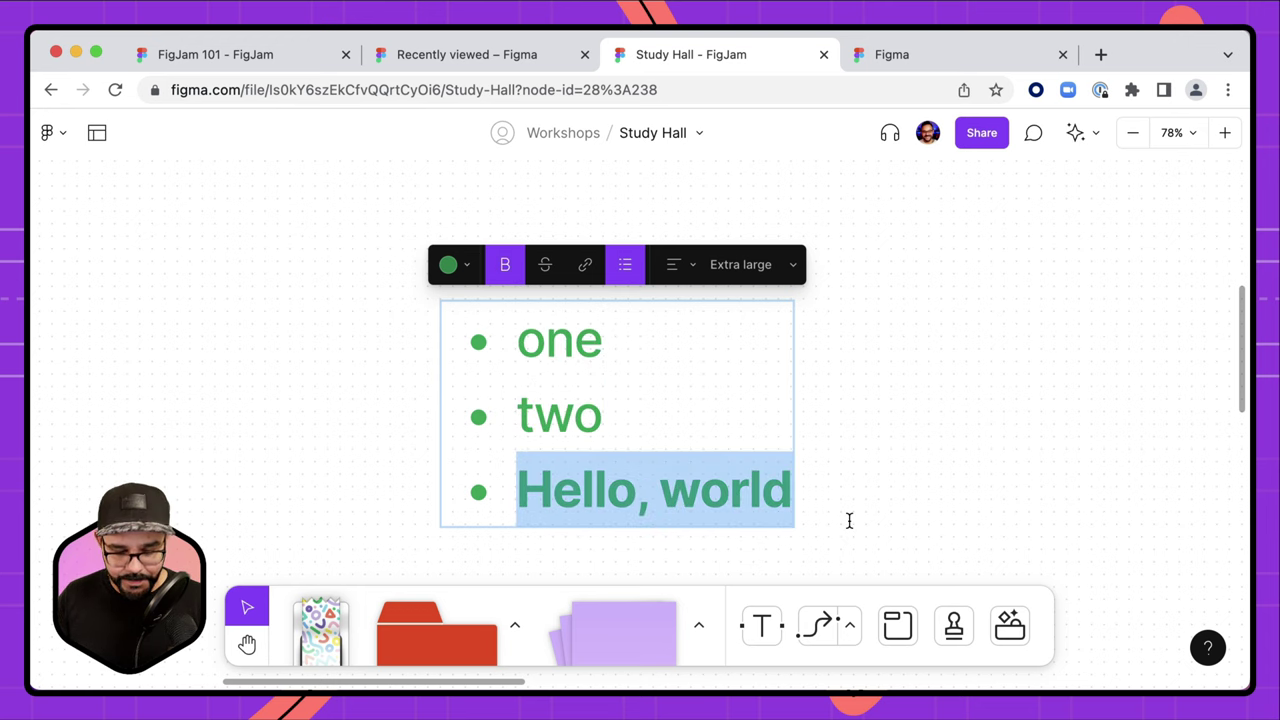
pyautogui.write('tjr')
pyautogui.press('BackSpace')
pyautogui.press('BackSpace')
pyautogui.write('hree')
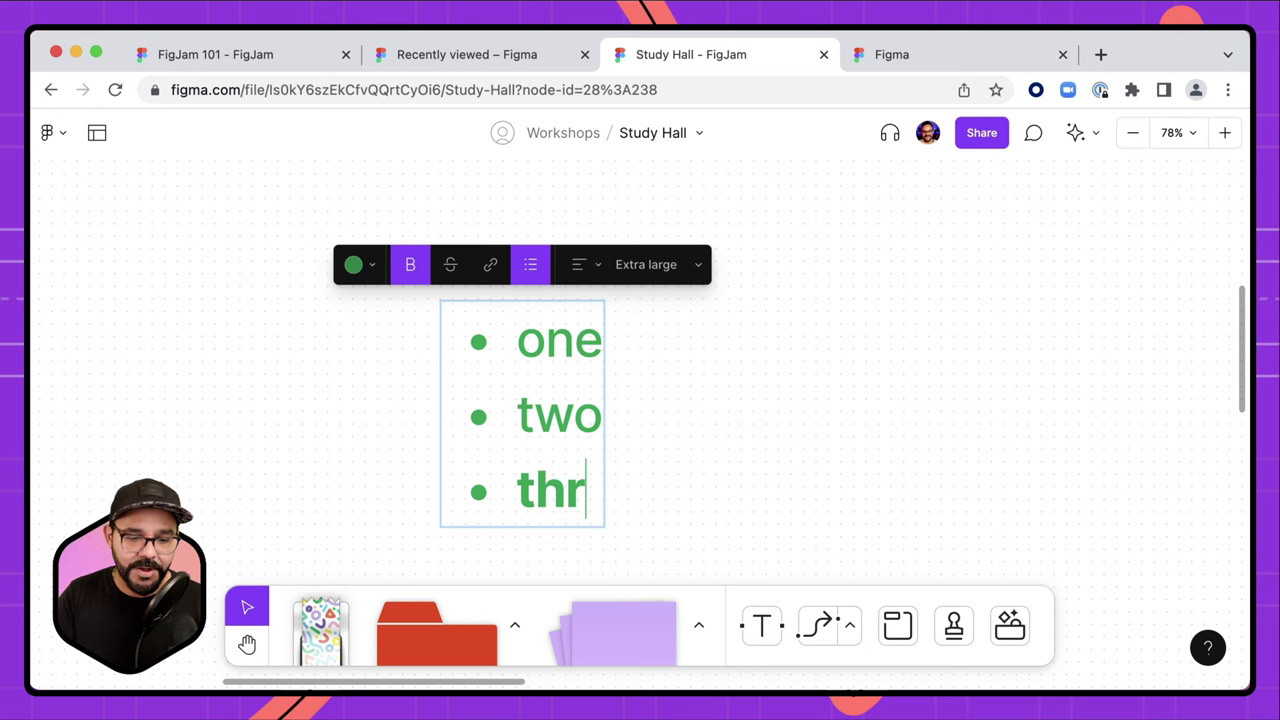
# - Remove the bold formatting from "three" and move the bulleted list to the left on the canvas
pyautogui.doubleClick(591, 500)
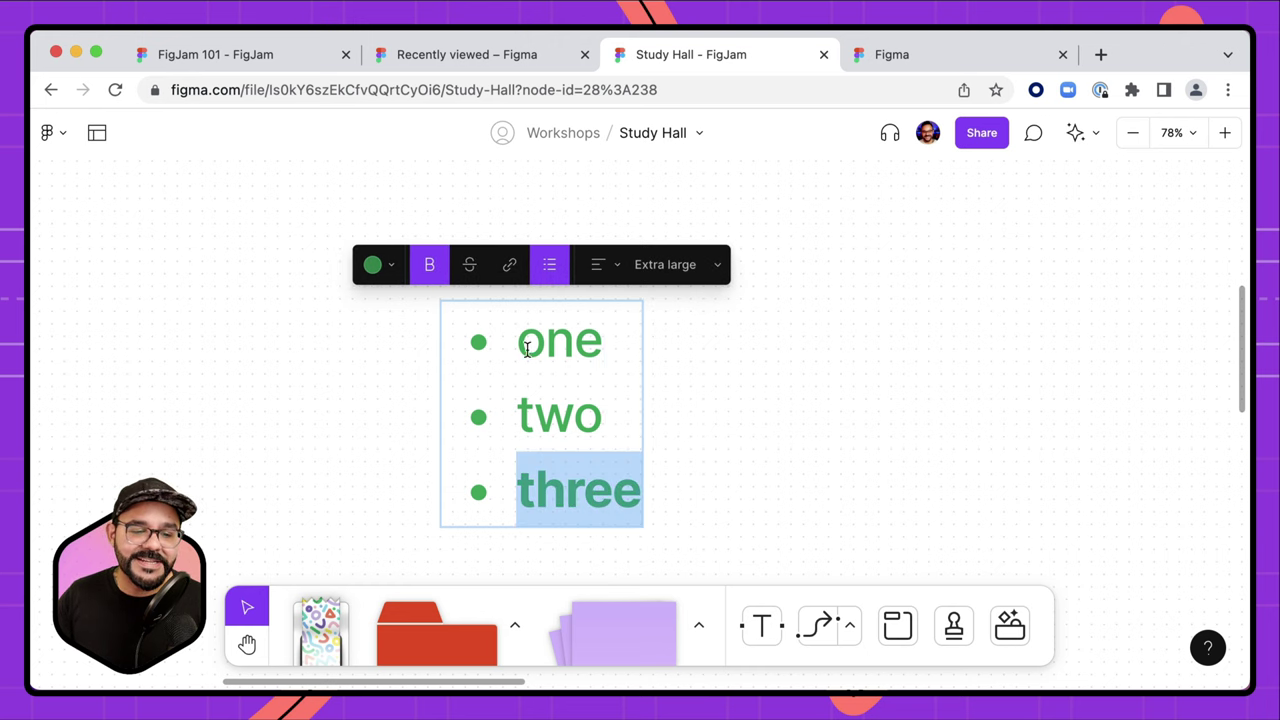
pyautogui.click(469, 264)
pyautogui.click(469, 264)
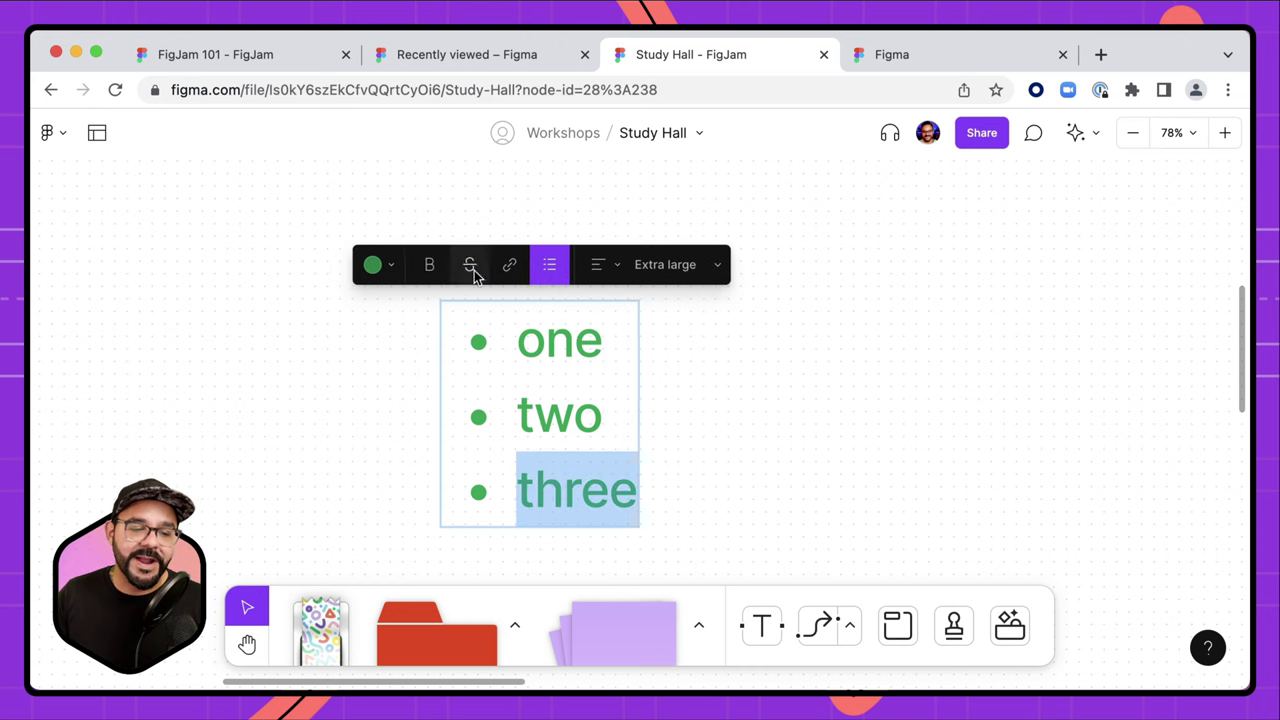
pyautogui.press('Escape')
pyautogui.moveTo(563, 466); pyautogui.dragTo(344, 386)
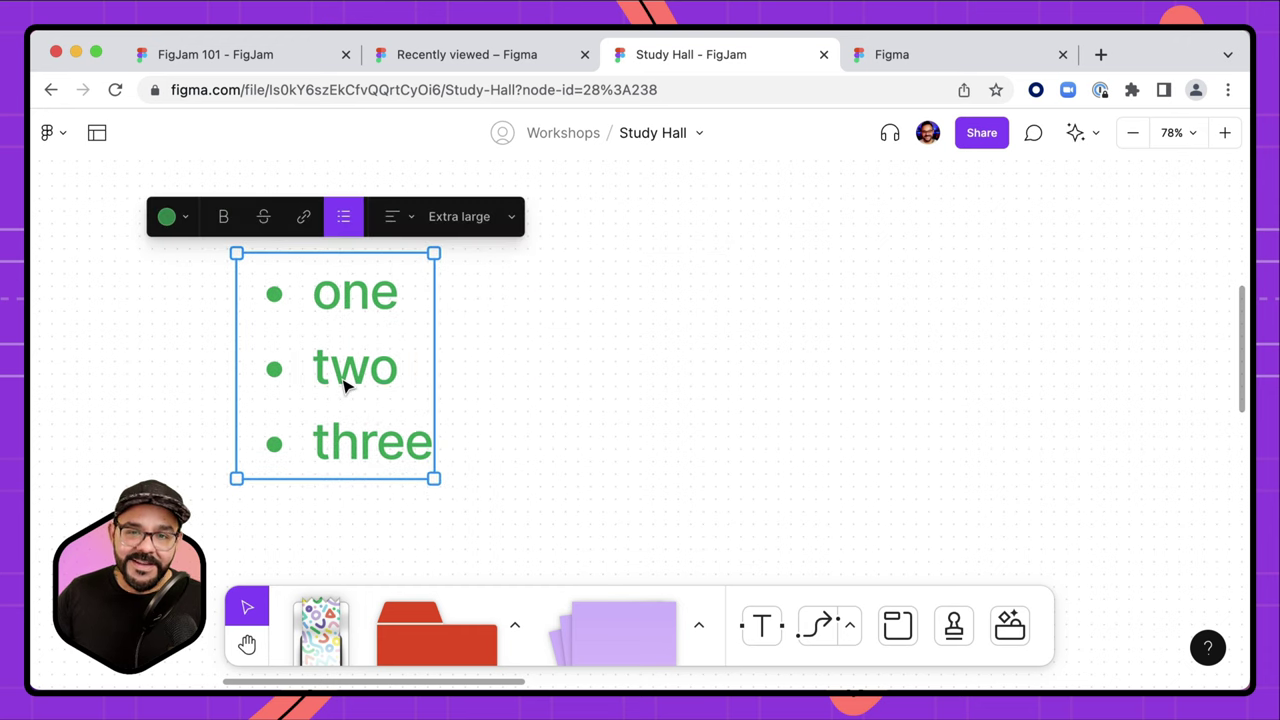
pyautogui.click(610, 431)
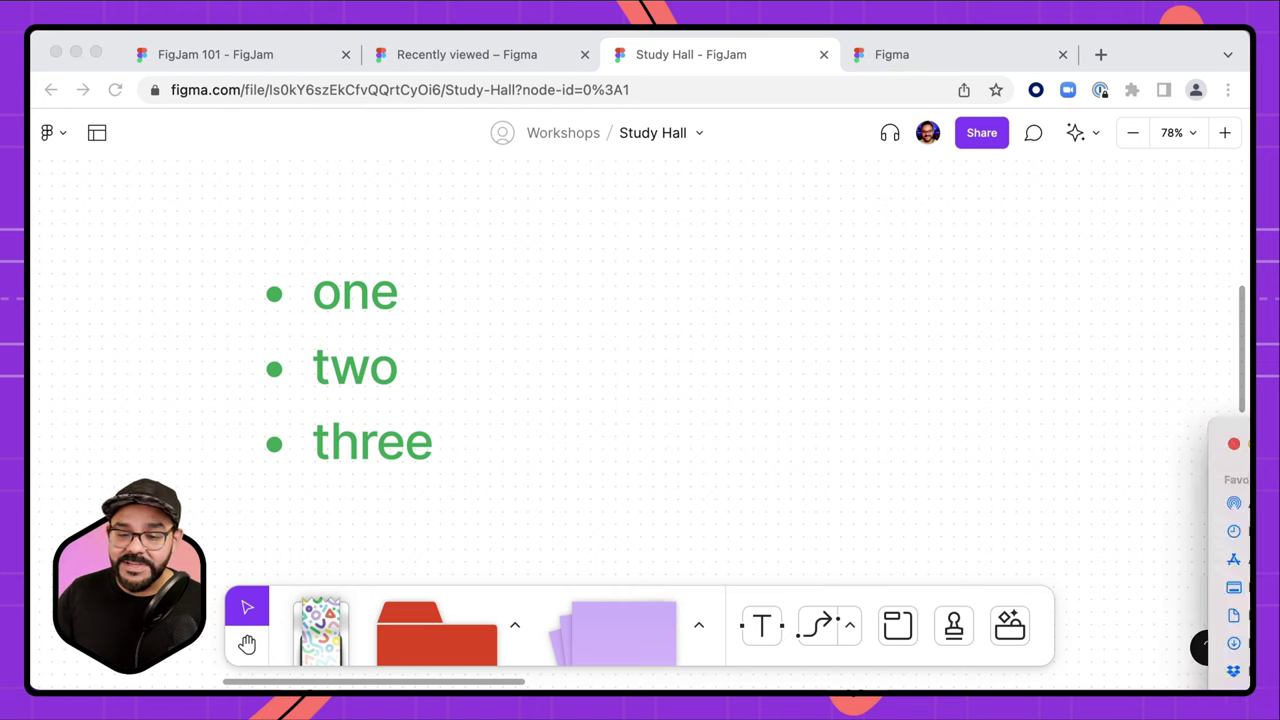
# - Insert the stone-crab image and f7fdd10ffbd88d9097b1815bede43ae2.png from the Crab folder, and move the stone crab off the bulleted list
pyautogui.moveTo(1279, 287); pyautogui.dragTo(1104, 287)
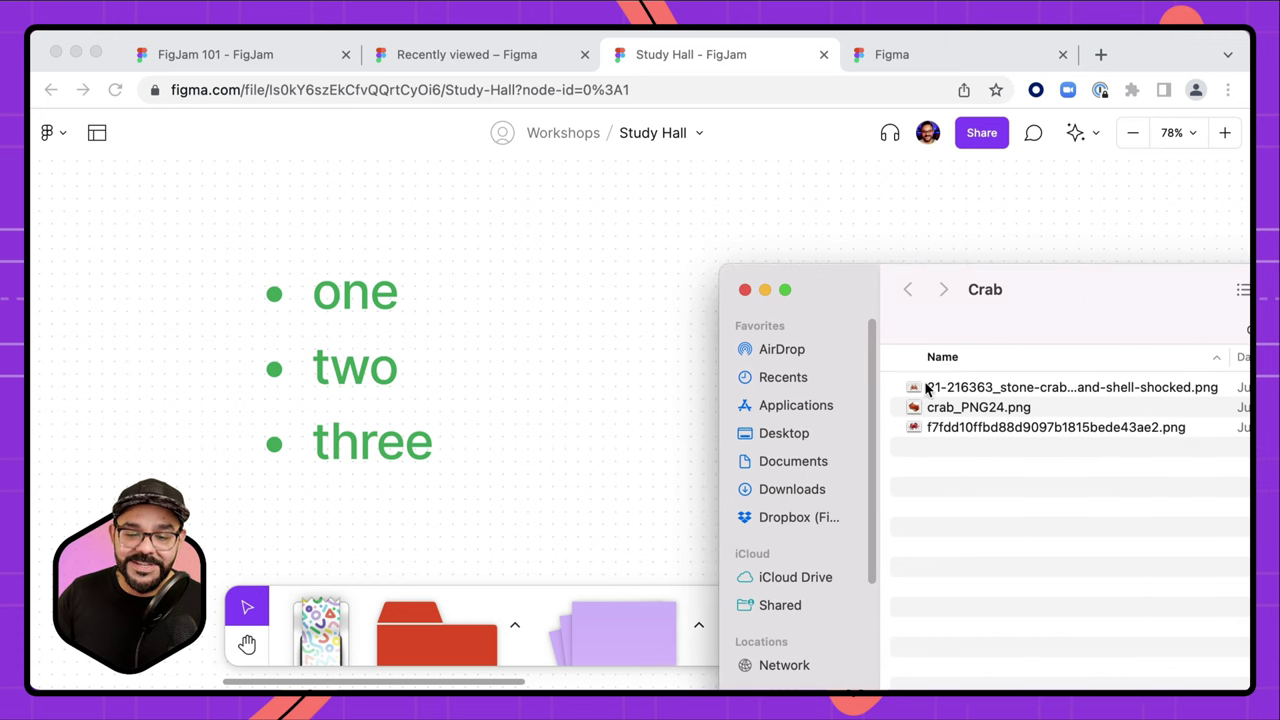
pyautogui.moveTo(914, 392); pyautogui.dragTo(575, 322)
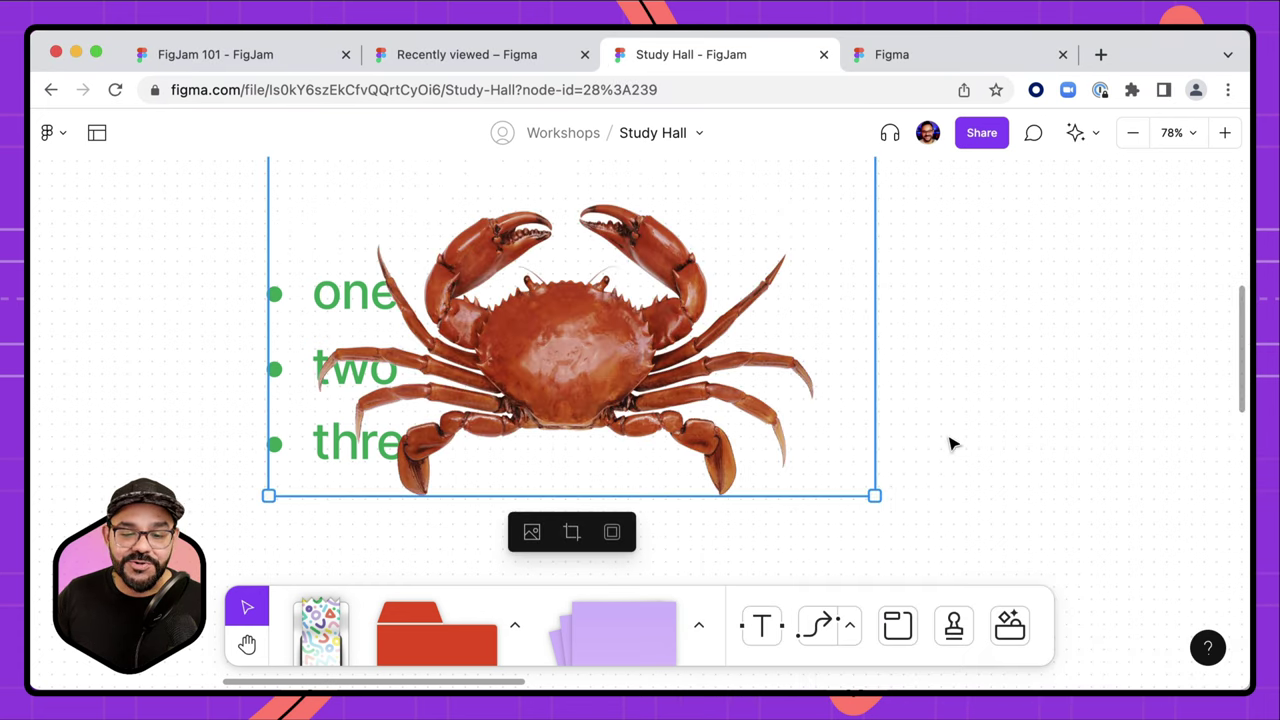
pyautogui.press('super+Tab')
pyautogui.moveTo(920, 429); pyautogui.dragTo(1022, 476)
pyautogui.scroll(-3, 697, 460)
pyautogui.moveTo(680, 380); pyautogui.dragTo(820, 522)
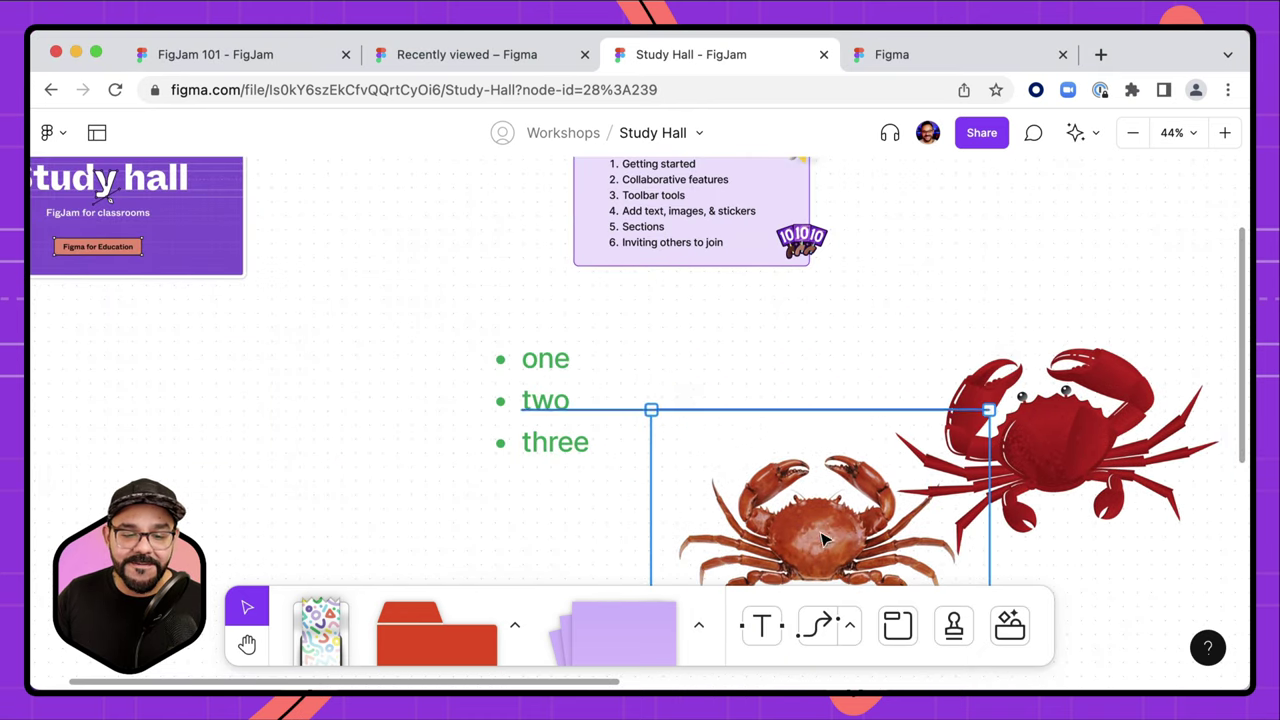
# - Delete the stone-crab image and move the illustrated red crab beside the bulleted list
pyautogui.scroll(-3, 797, 520)
pyautogui.scroll(-3, 797, 520)
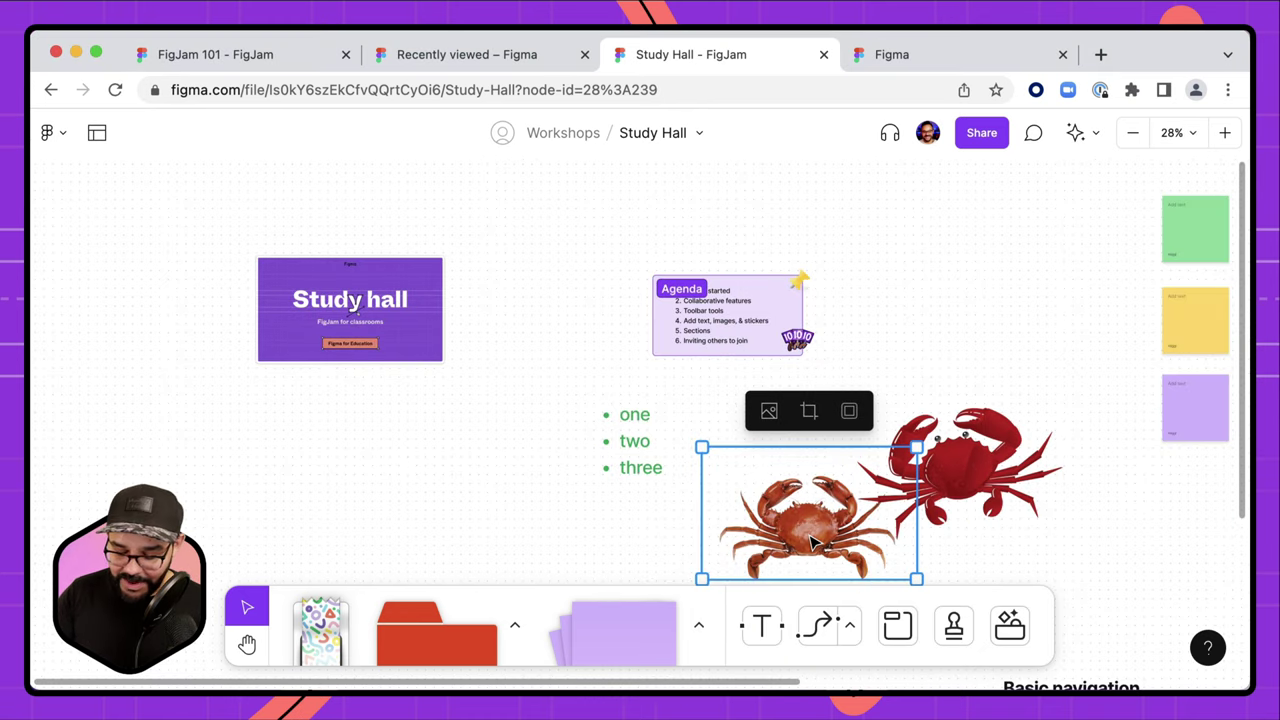
pyautogui.press('Delete')
pyautogui.moveTo(990, 462); pyautogui.dragTo(708, 362)
# - Rotate the illustrated red crab through a full turn in quarter-turn increments and crop it to a square
pyautogui.scroll(3, 838, 478)
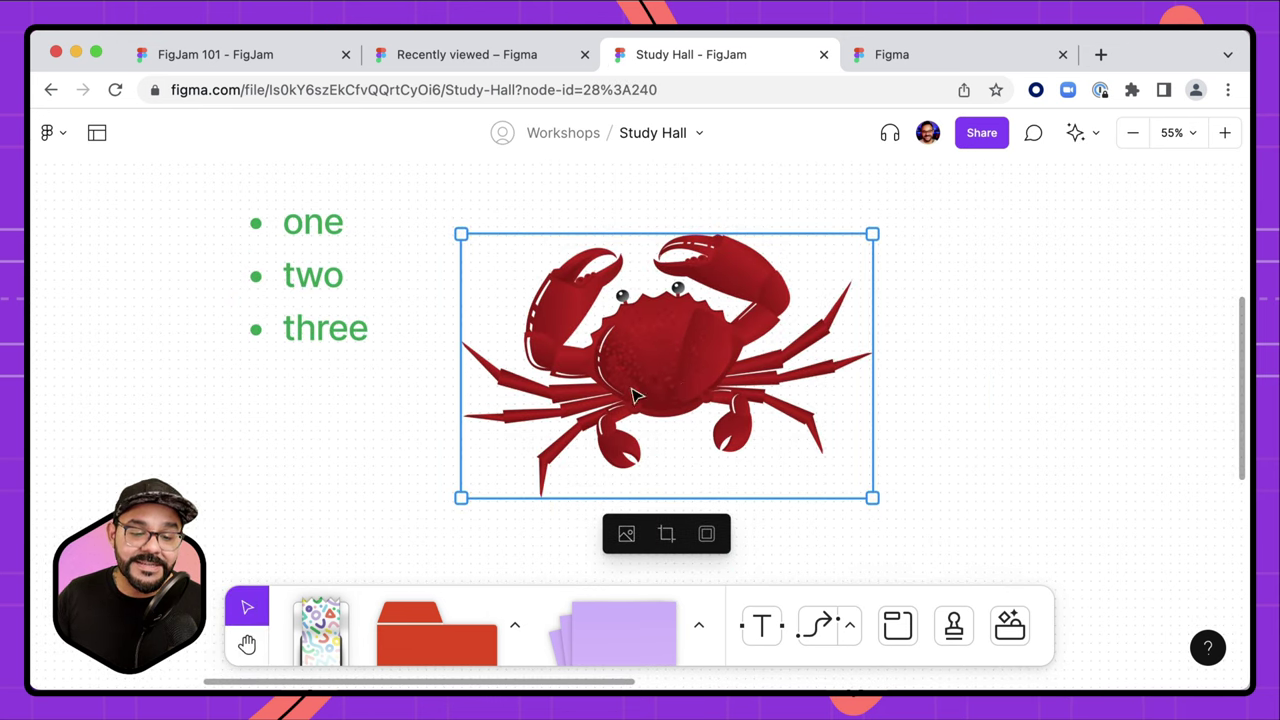
pyautogui.click(667, 534)
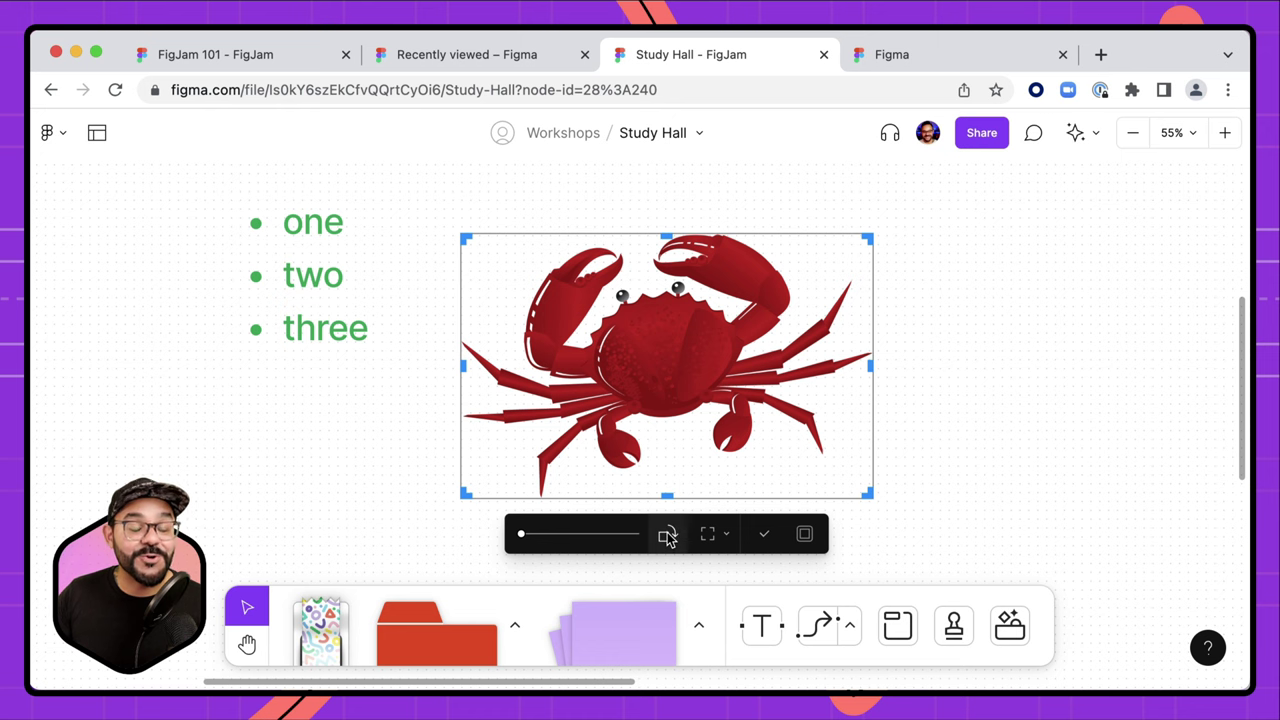
pyautogui.click(669, 536)
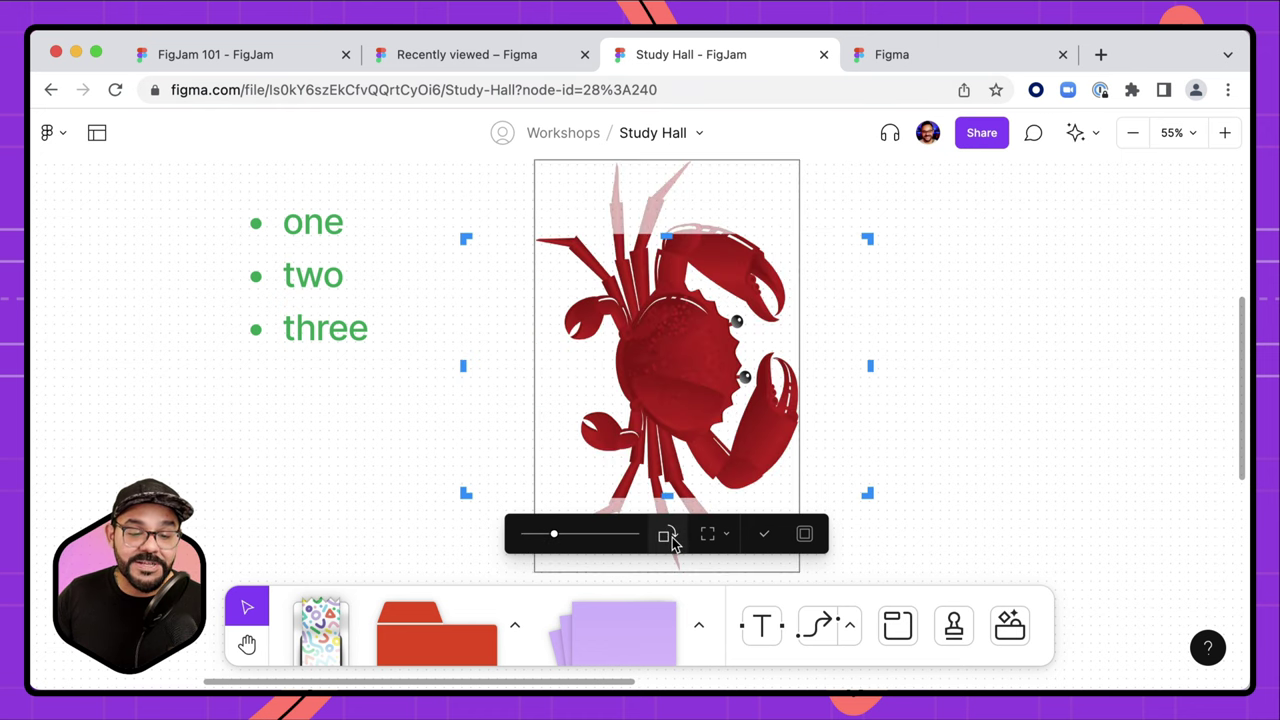
pyautogui.click(669, 536)
pyautogui.click(669, 536)
pyautogui.click(669, 536)
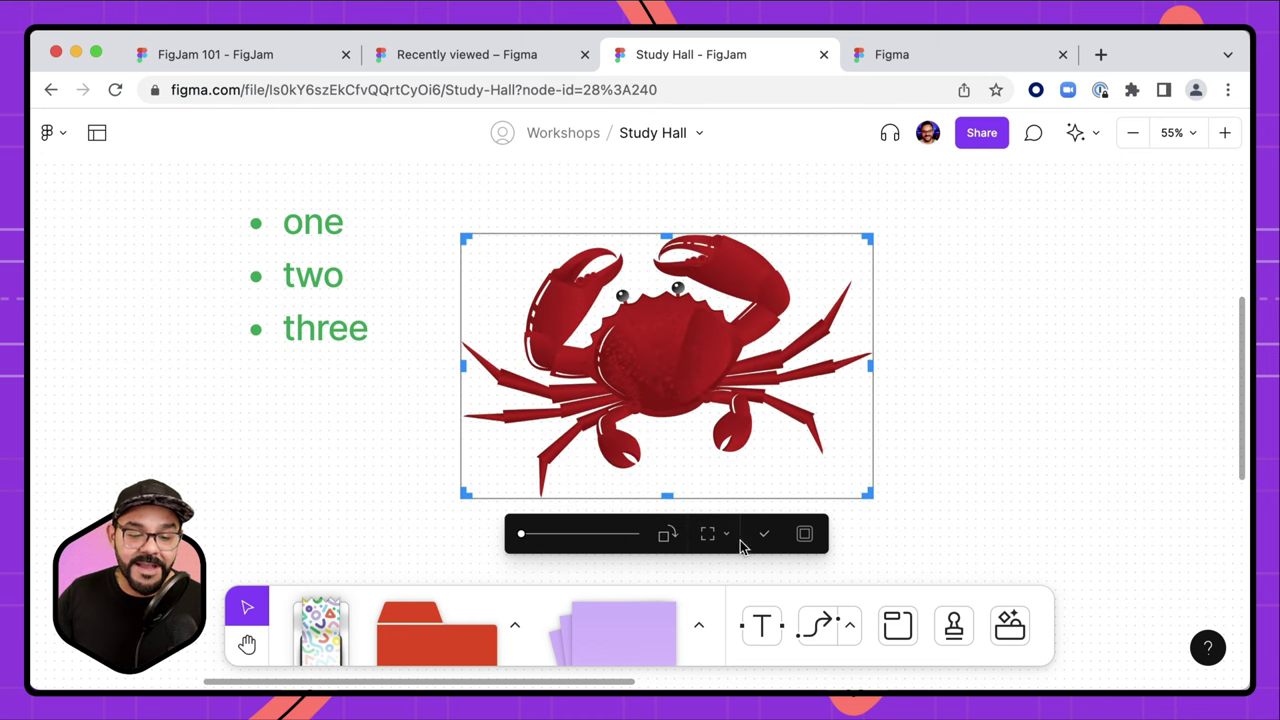
pyautogui.click(724, 537)
pyautogui.click(708, 418)
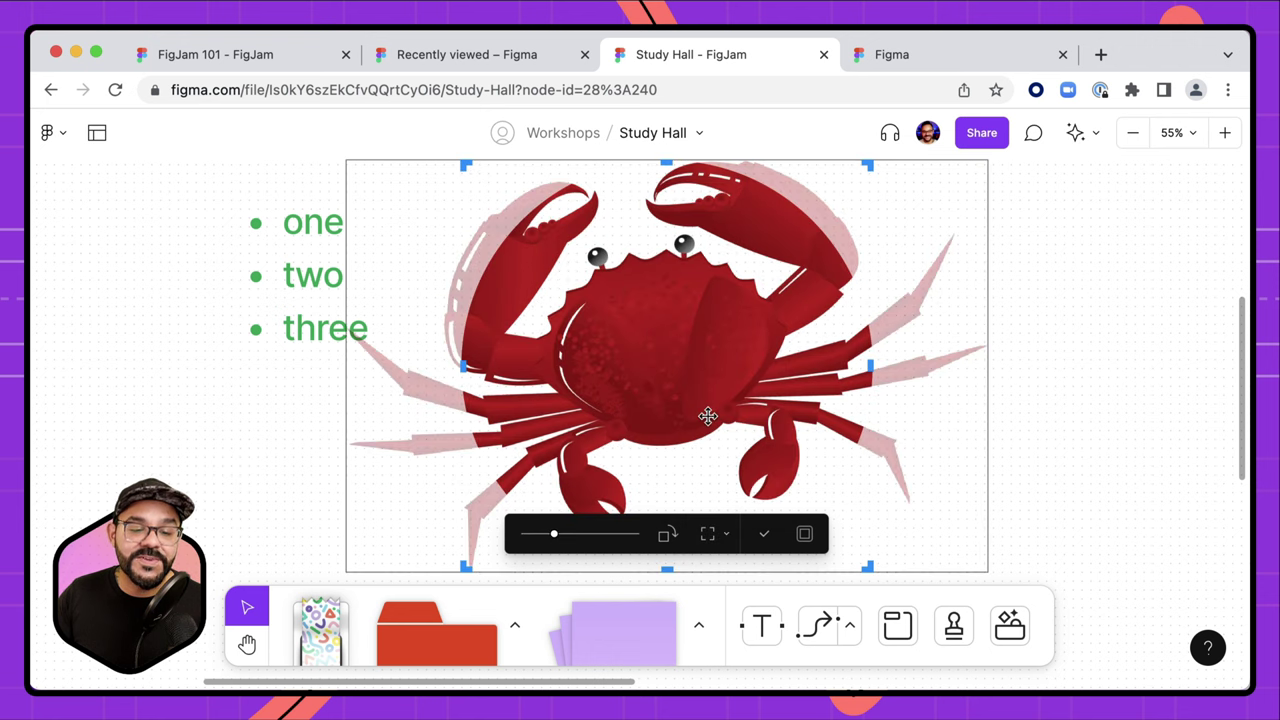
pyautogui.click(1073, 367)
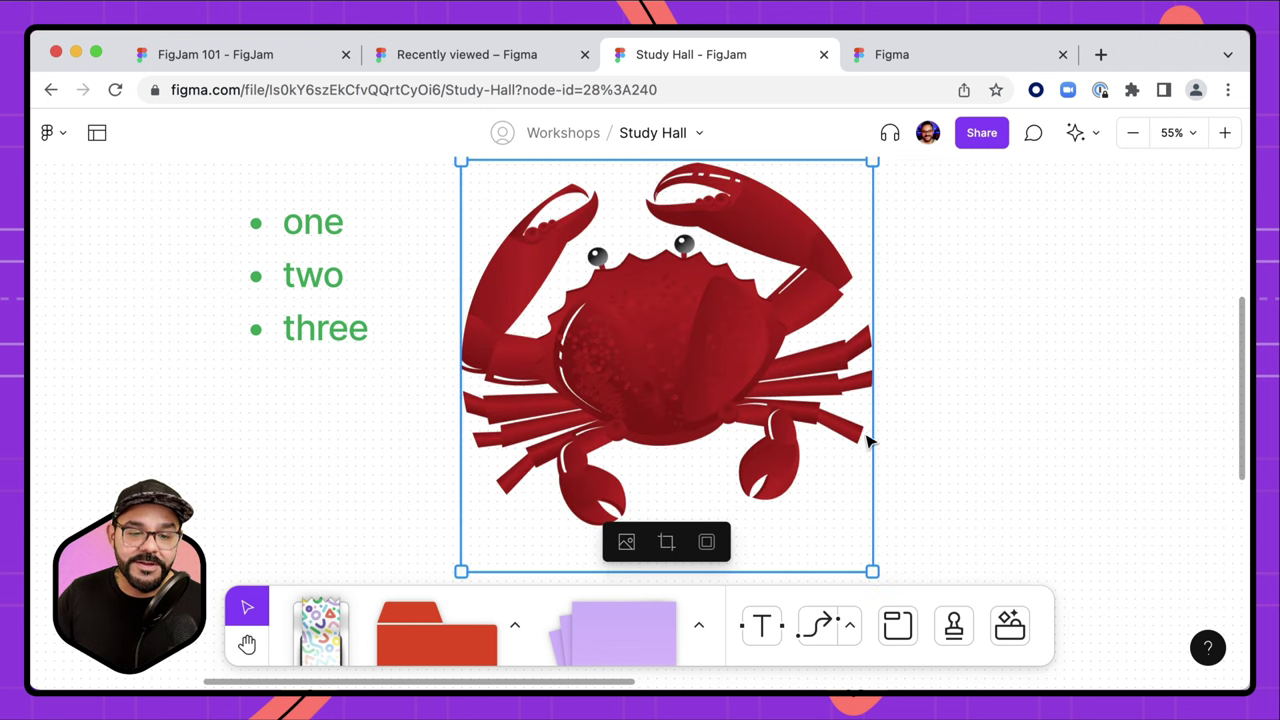
# - Shrink the square crab image to about half its size and move it farther up and away from the bulleted list
pyautogui.moveTo(872, 163); pyautogui.dragTo(684, 349)
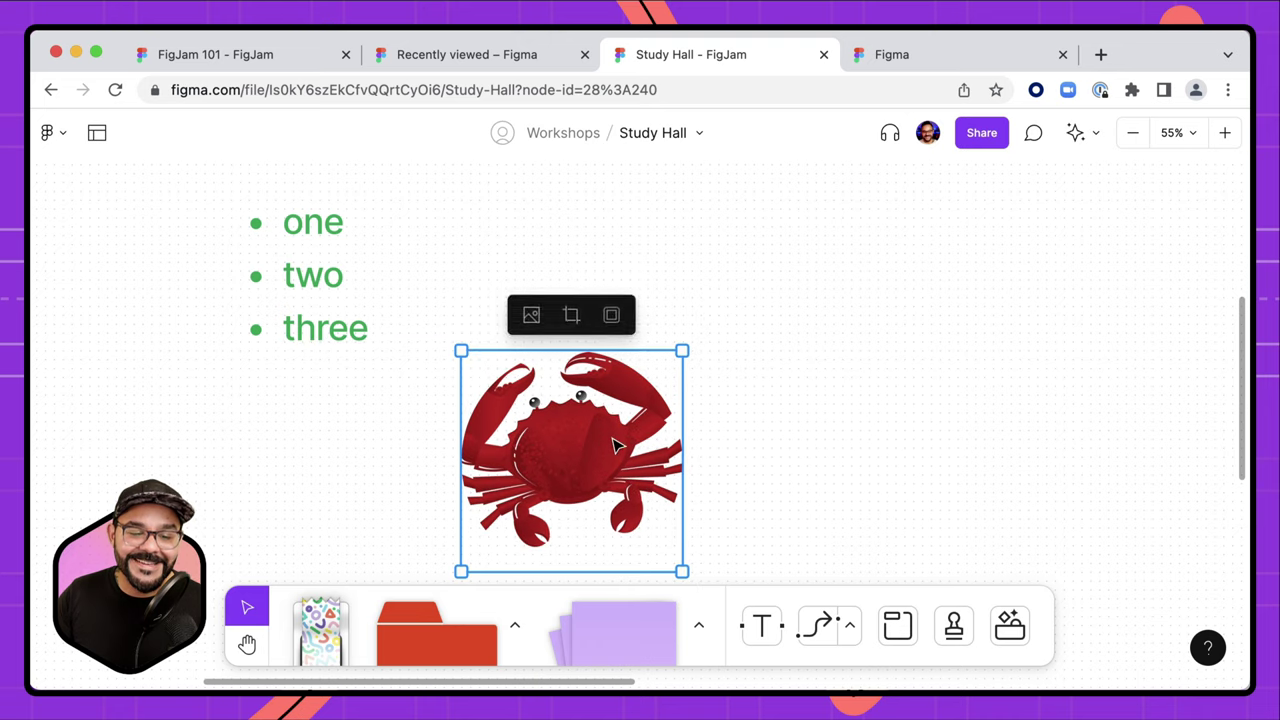
pyautogui.moveTo(575, 460); pyautogui.dragTo(700, 390)
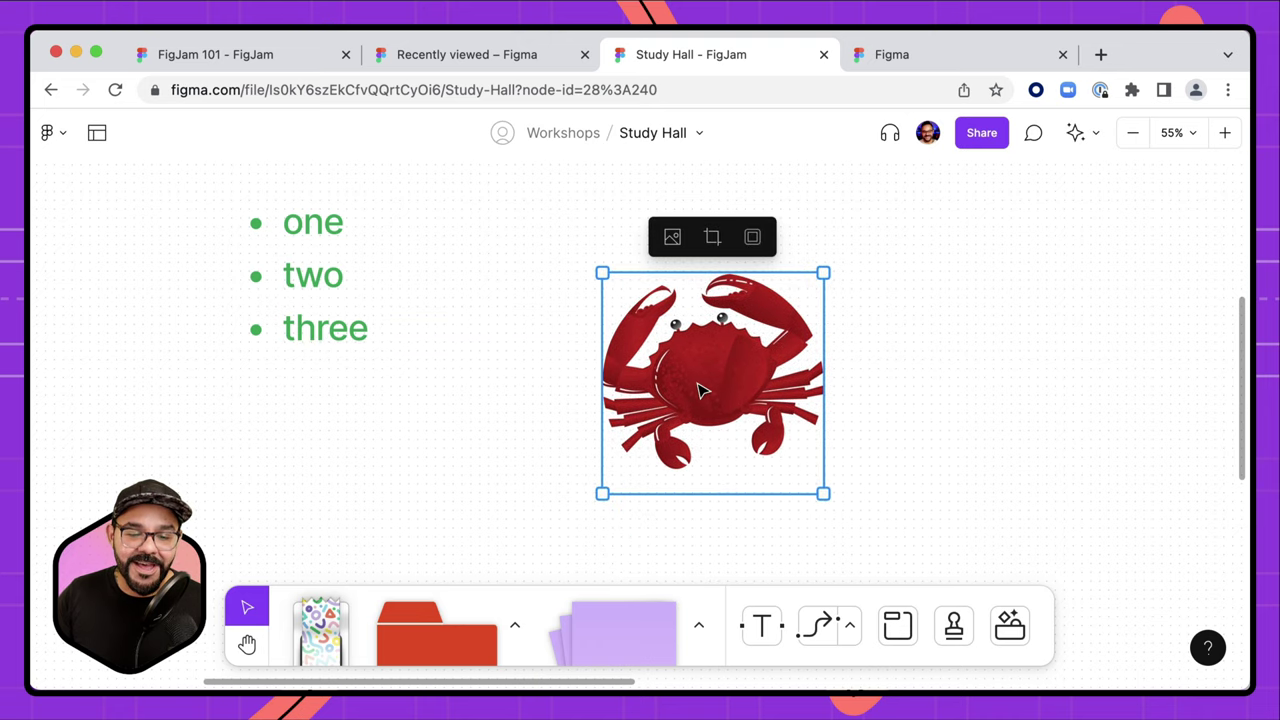
# - Replace the crab picture with crab_PNG24.png from the Crab folder and reposition it beside the bulleted list
pyautogui.click(672, 240)
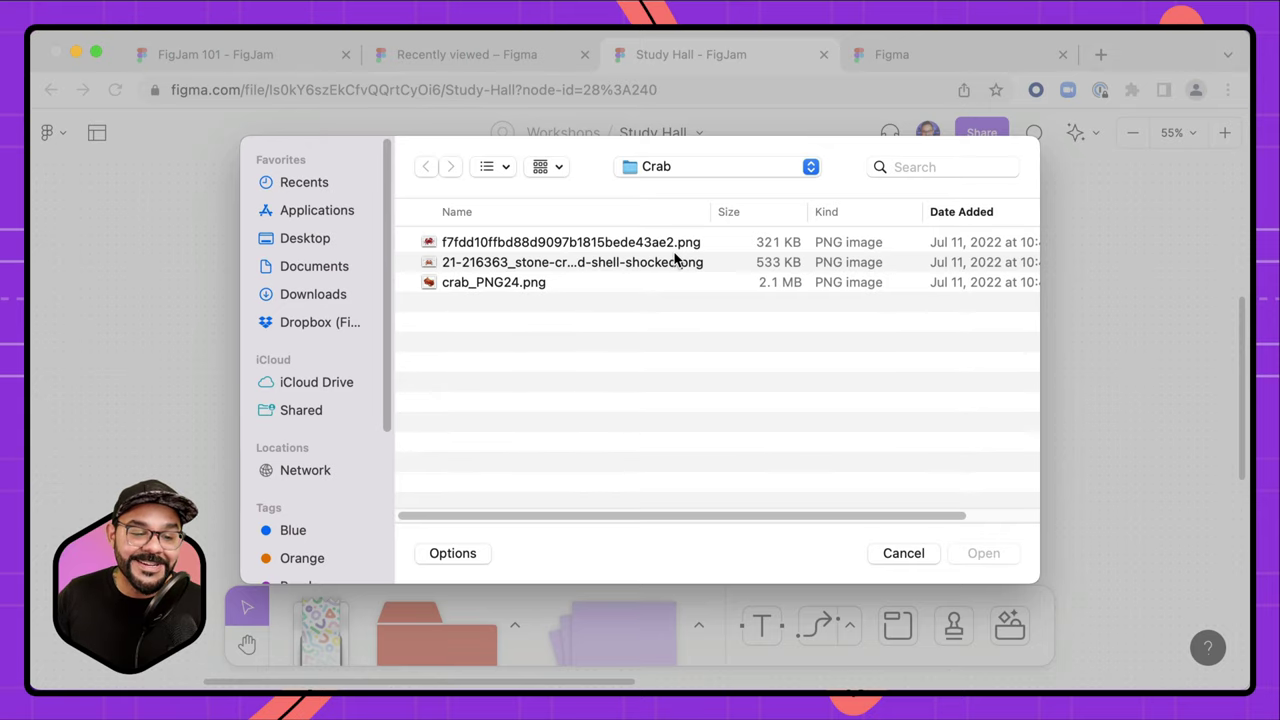
pyautogui.click(495, 282)
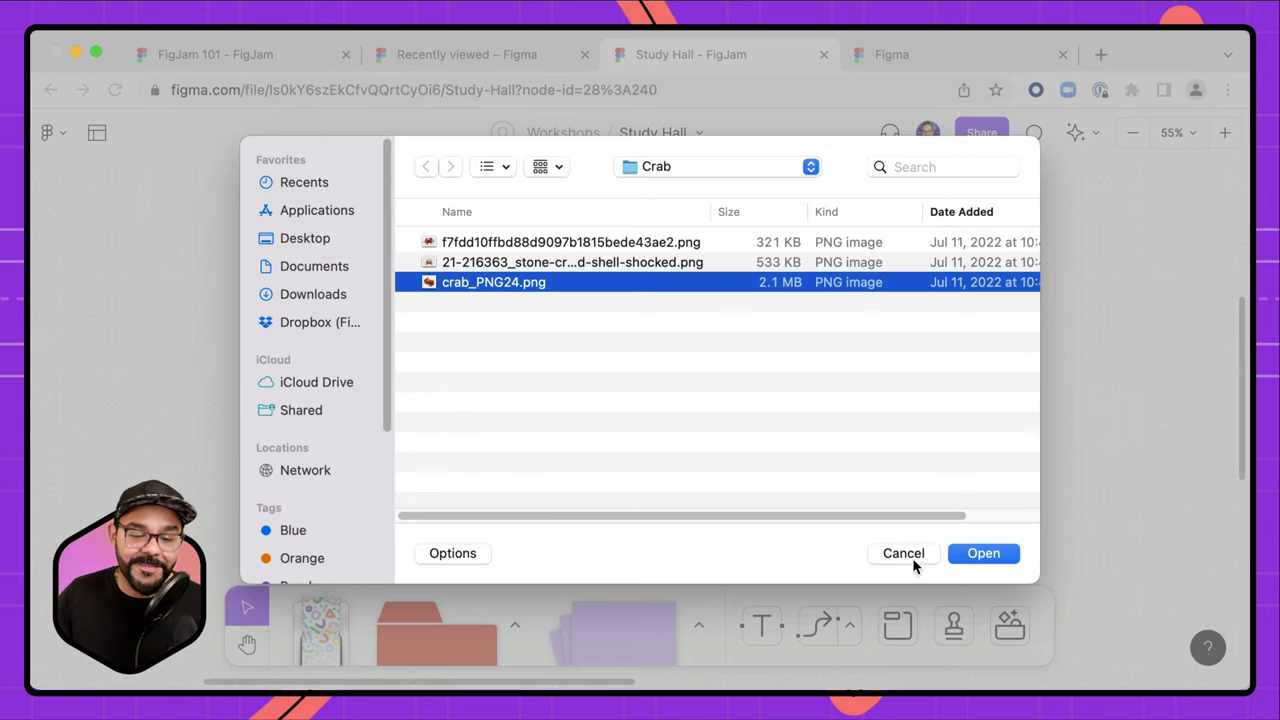
pyautogui.click(978, 551)
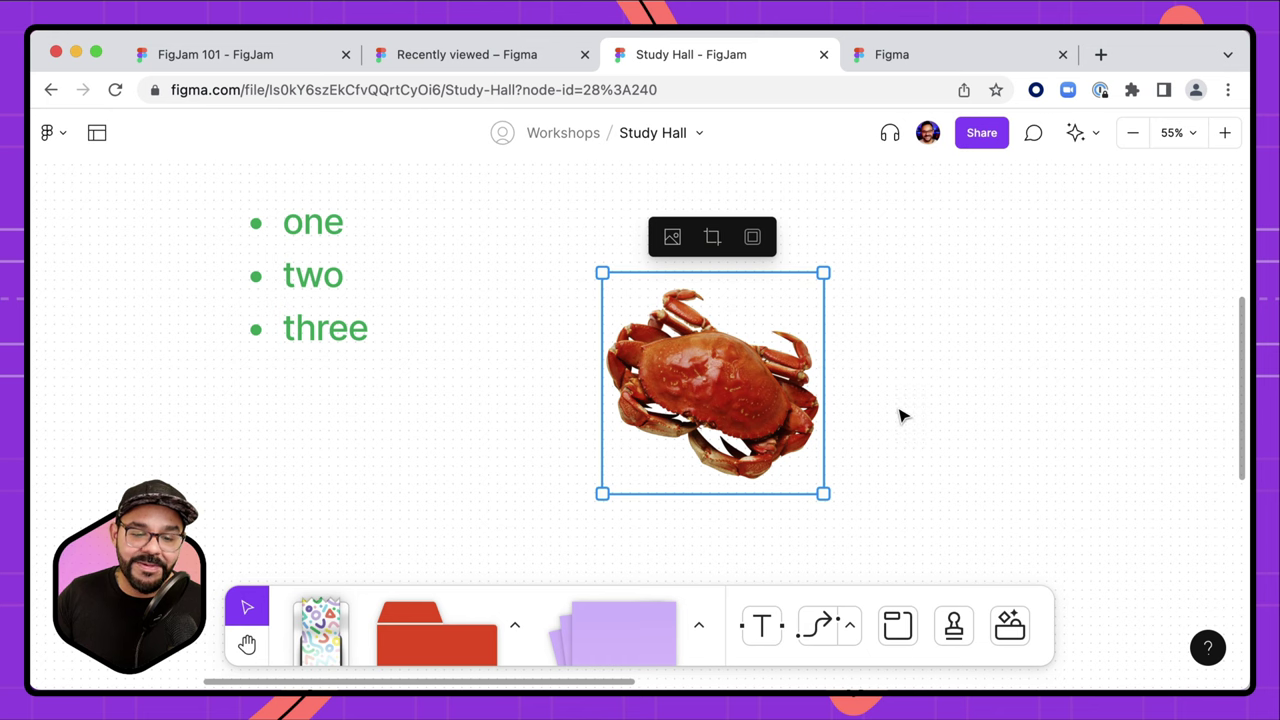
pyautogui.moveTo(735, 398); pyautogui.dragTo(807, 400)
pyautogui.scroll(-2, 807, 398)
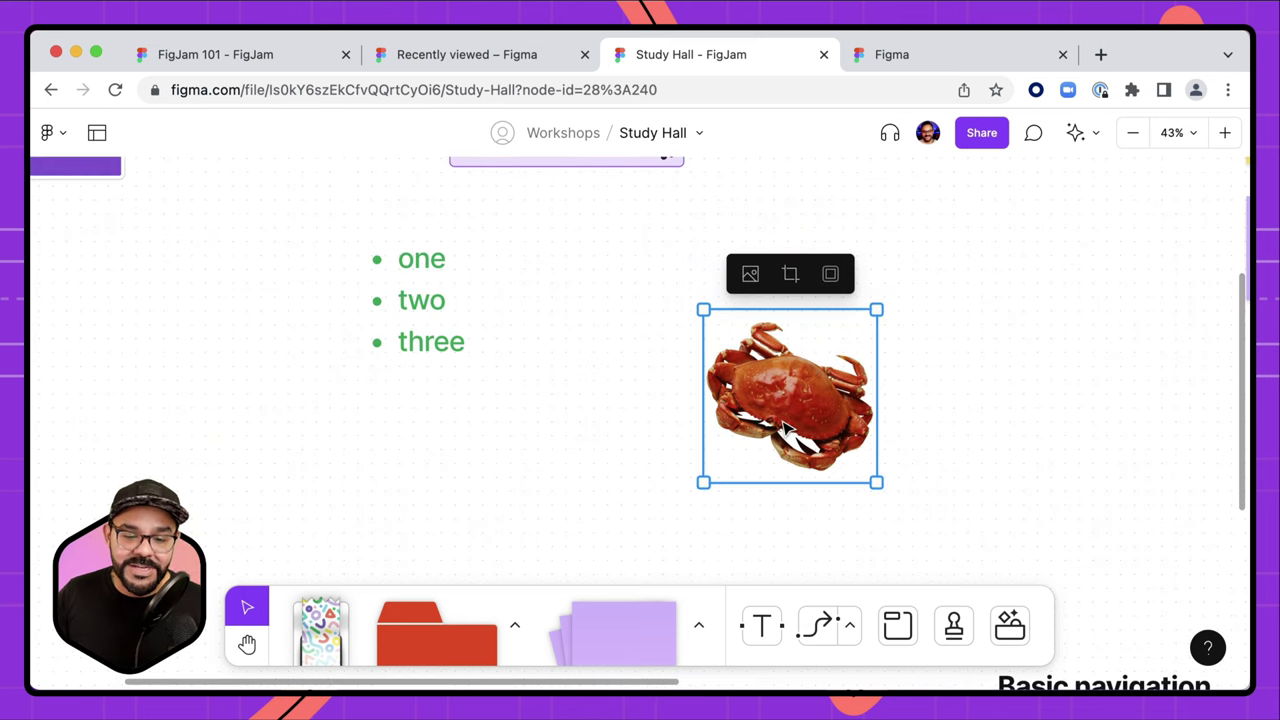
pyautogui.click(884, 450)
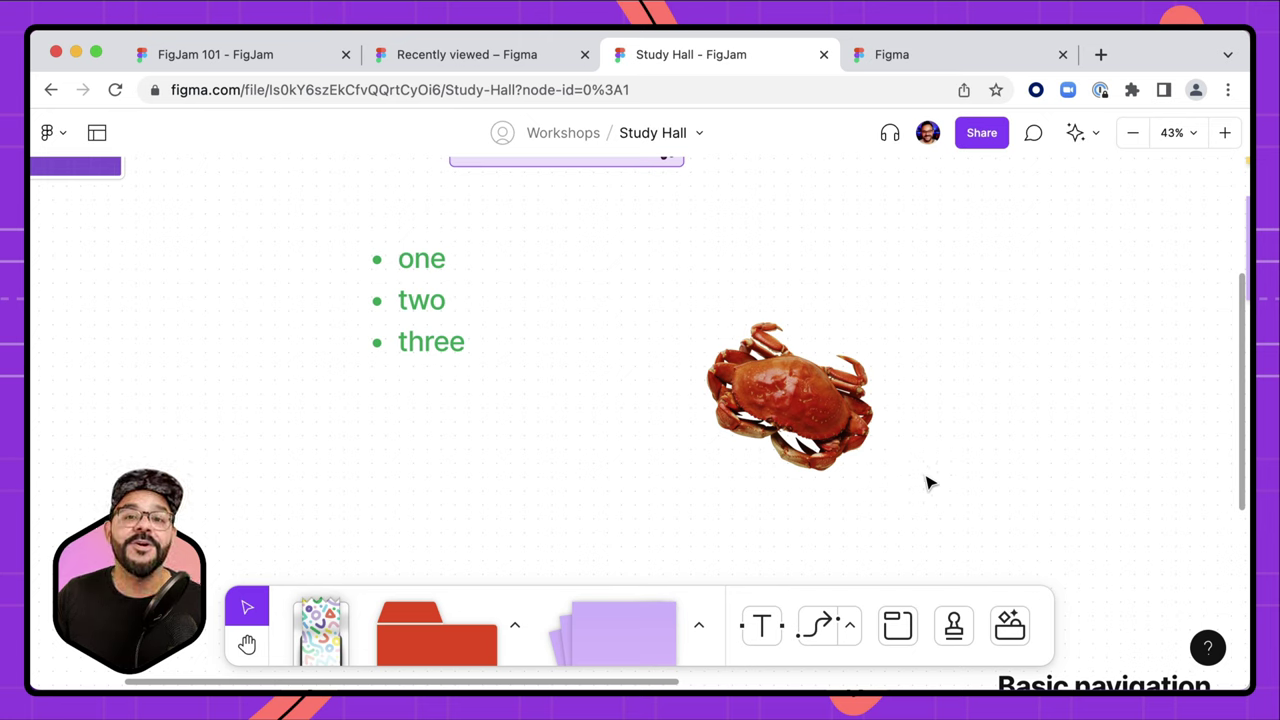
pyautogui.click(862, 428)
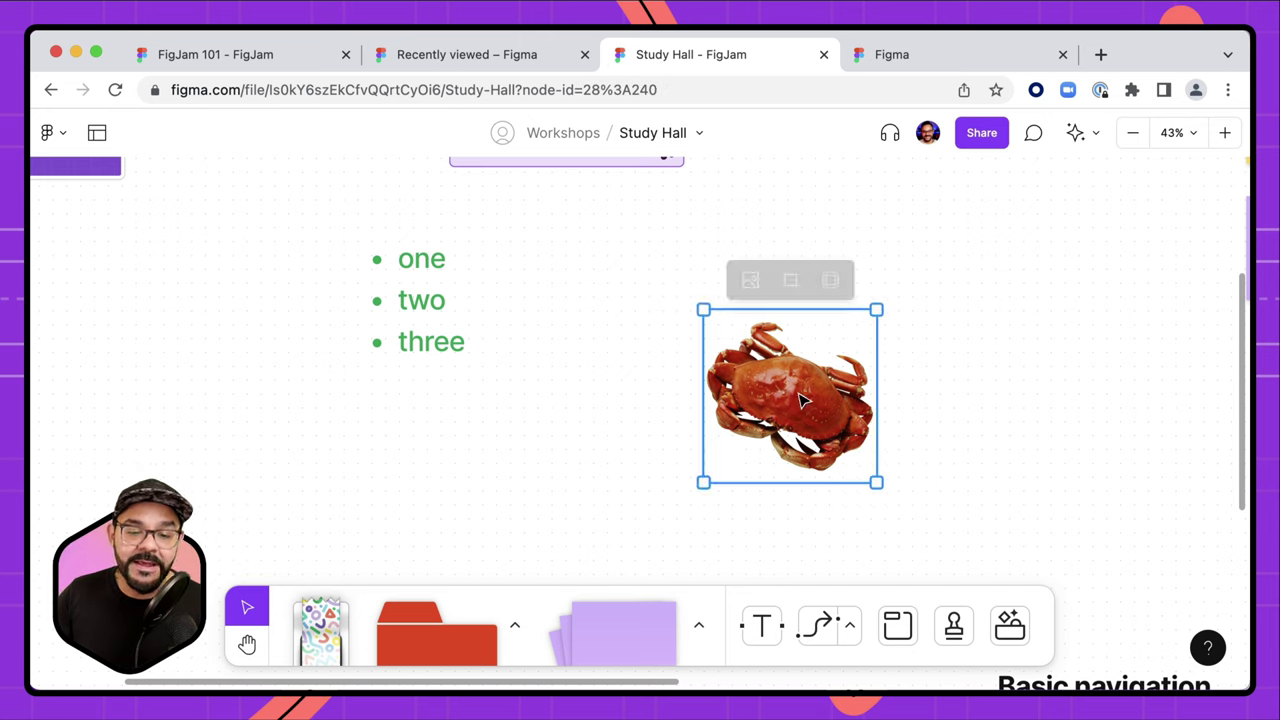
pyautogui.moveTo(862, 428); pyautogui.dragTo(790, 386)
# - Insert crab_PNG24.png from the Crab folder as a second image and place it to the right of the small crab
pyautogui.click(1013, 627)
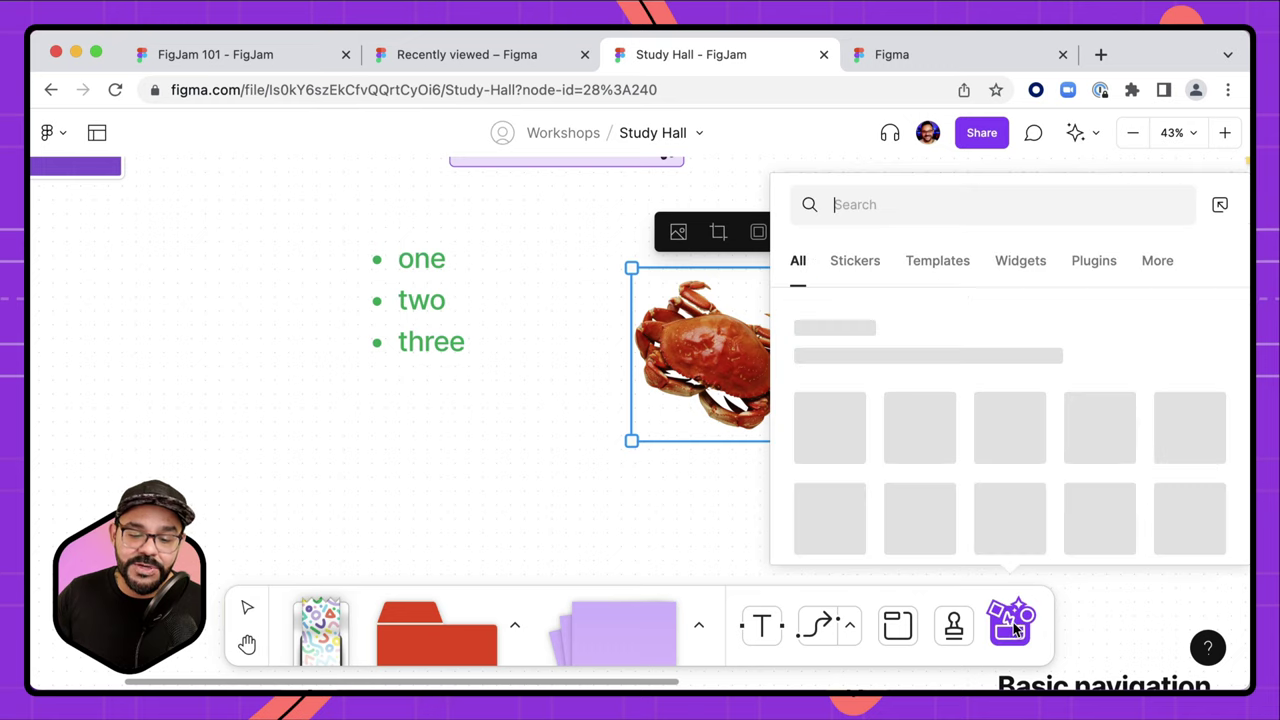
pyautogui.click(1157, 261)
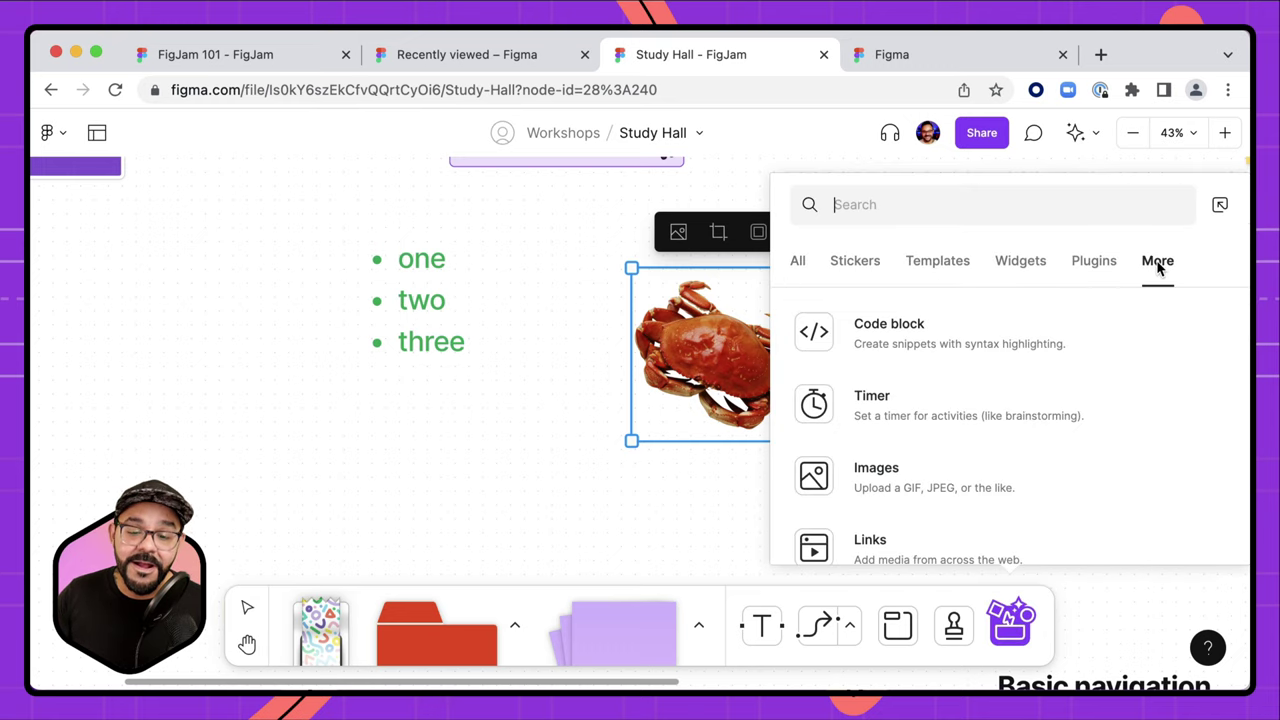
pyautogui.scroll(-1, 876, 474)
pyautogui.click(843, 474)
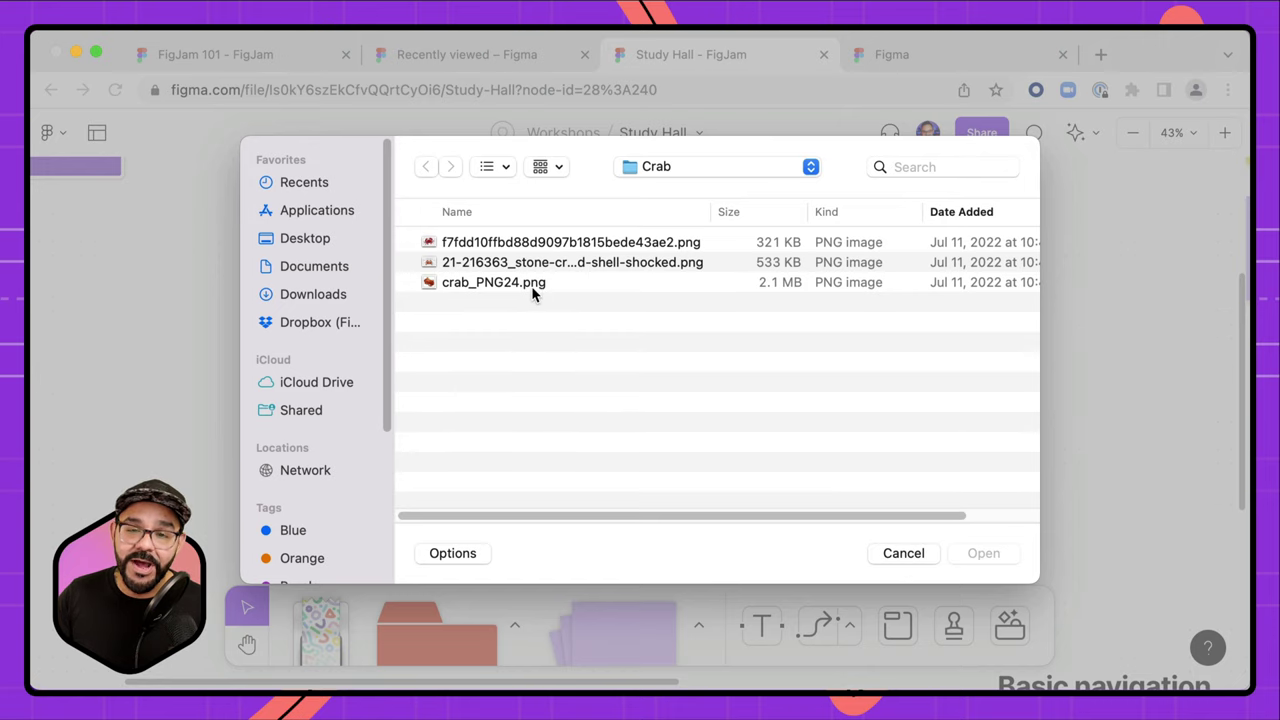
pyautogui.click(533, 287)
pyautogui.click(978, 549)
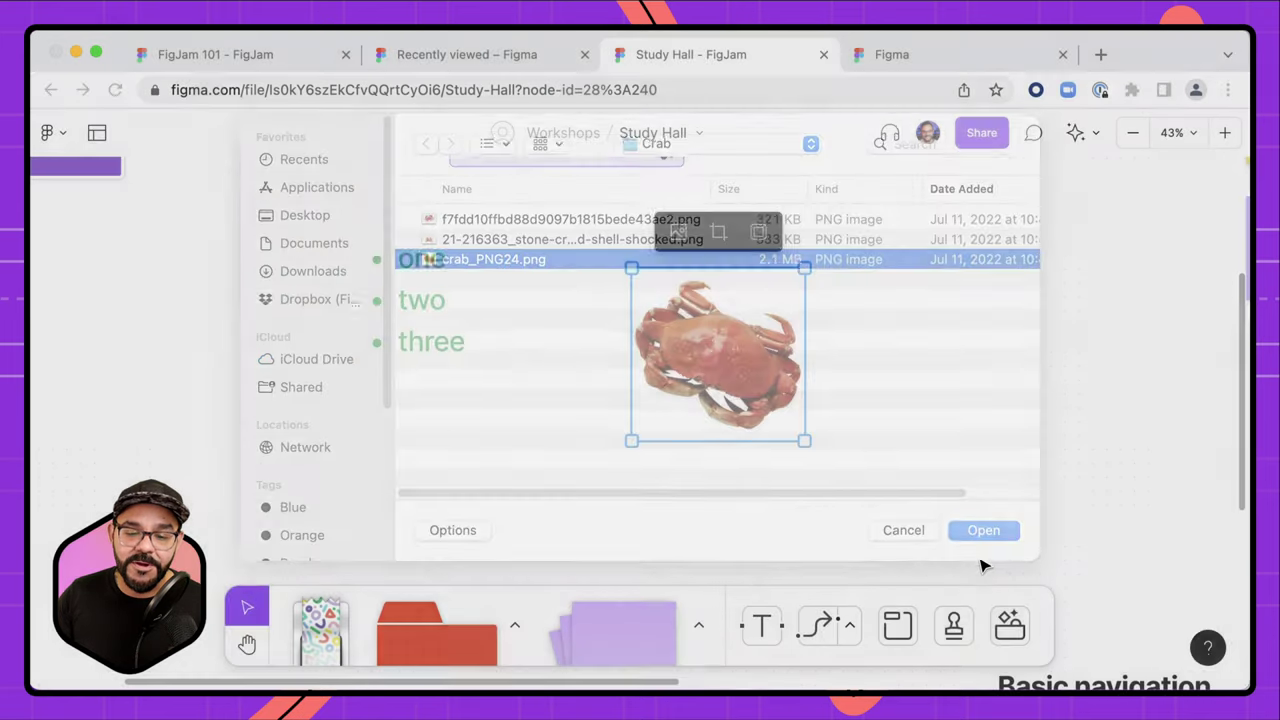
pyautogui.moveTo(734, 420); pyautogui.dragTo(1027, 388)
# - Crop the large crab image at its upper, lower and right edges, keeping only part of the shell and claws
pyautogui.scroll(-5, 1027, 388)
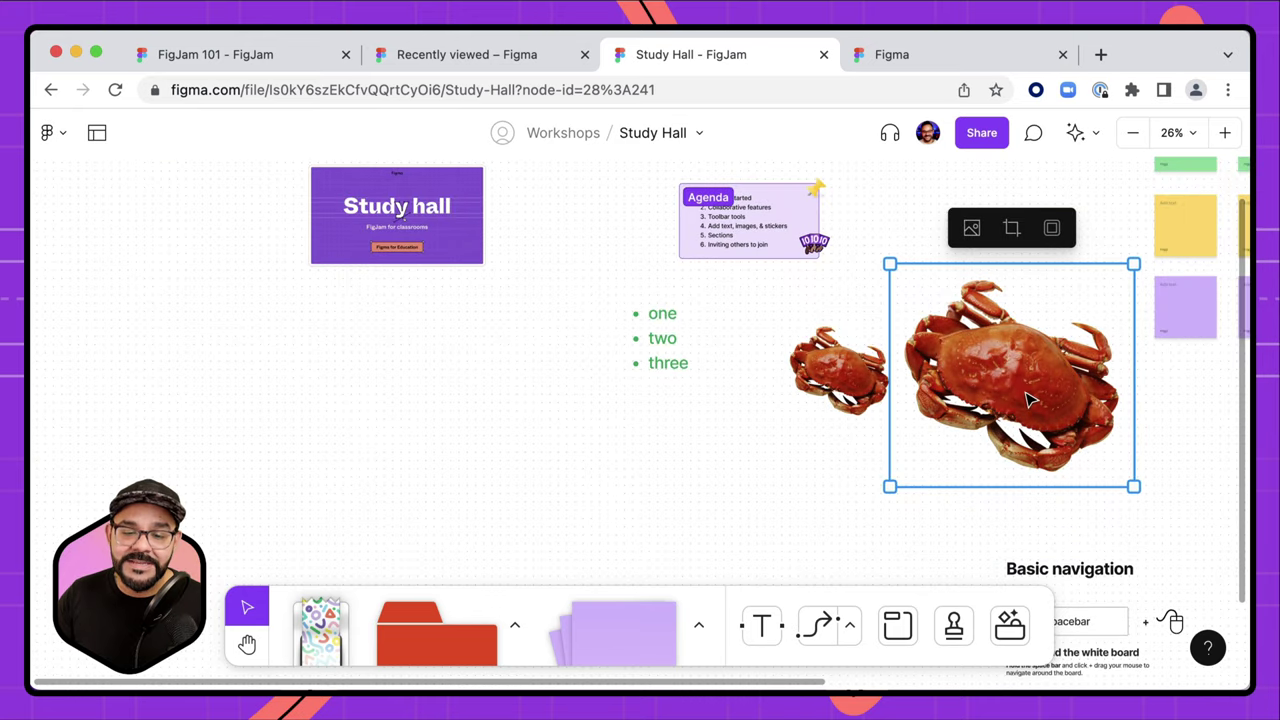
pyautogui.scroll(3, 1062, 345)
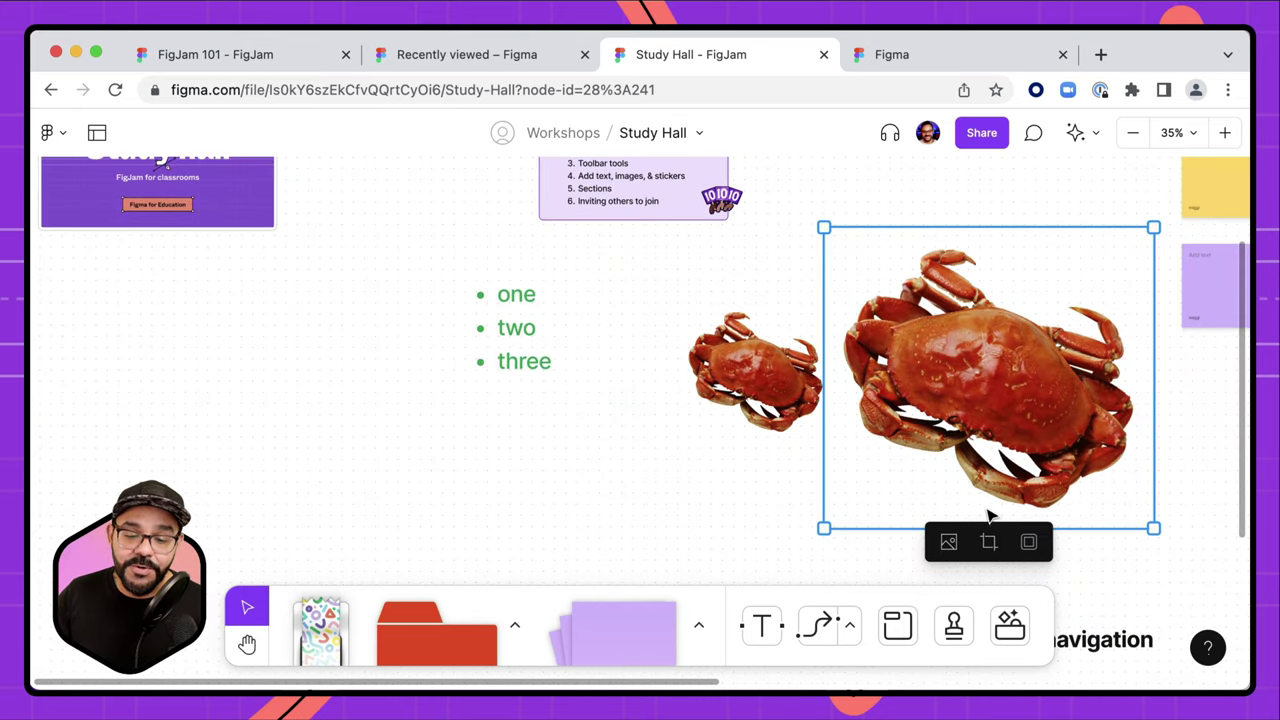
pyautogui.click(988, 541)
pyautogui.moveTo(986, 231); pyautogui.dragTo(988, 329)
pyautogui.moveTo(994, 527); pyautogui.dragTo(996, 441)
pyautogui.moveTo(1150, 388); pyautogui.dragTo(1038, 390)
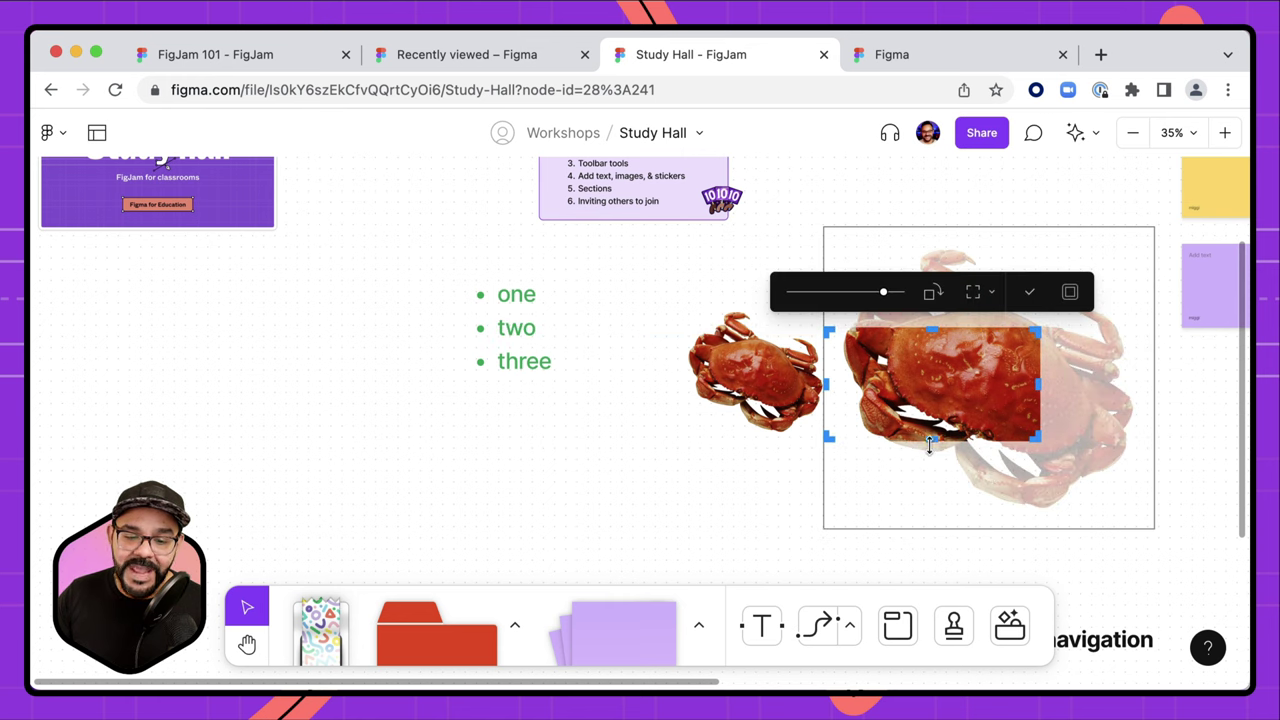
pyautogui.moveTo(929, 443); pyautogui.dragTo(934, 476)
pyautogui.press('Return')
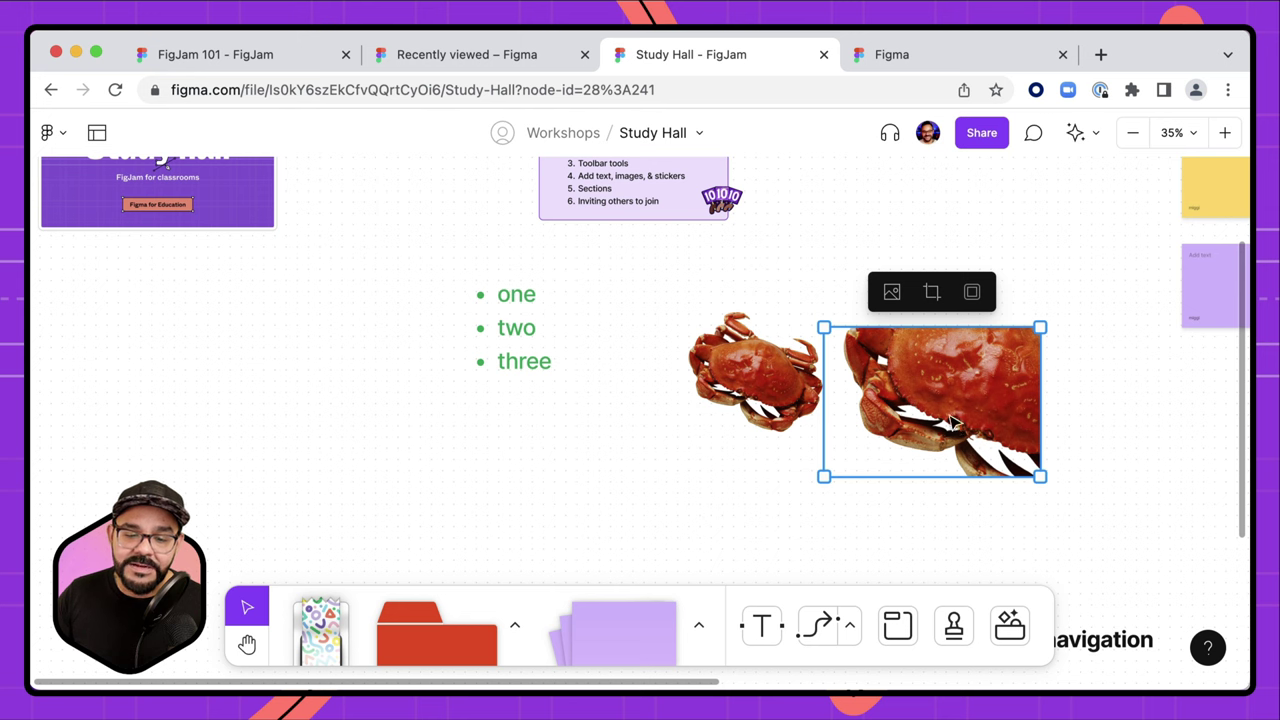
# - Add a frame to the cropped crab image and move it slightly upward on the canvas
pyautogui.click(1022, 297)
pyautogui.click(1090, 284)
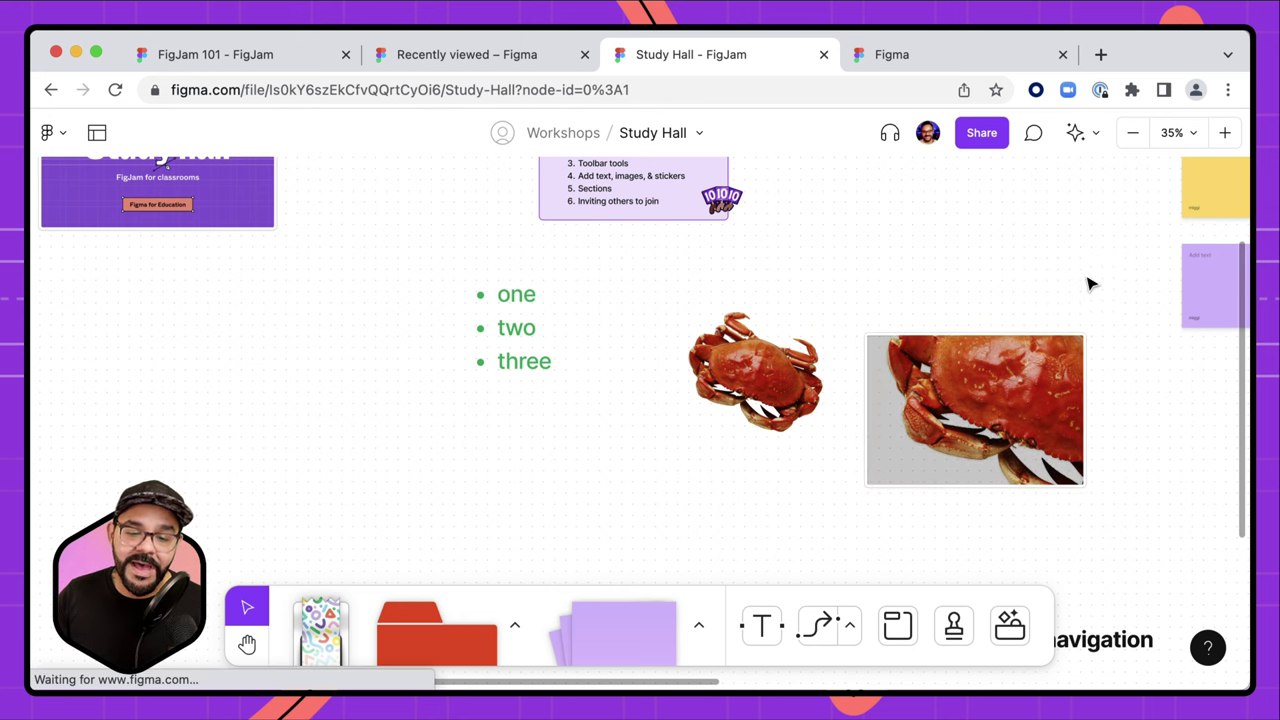
pyautogui.scroll(3, 926, 463)
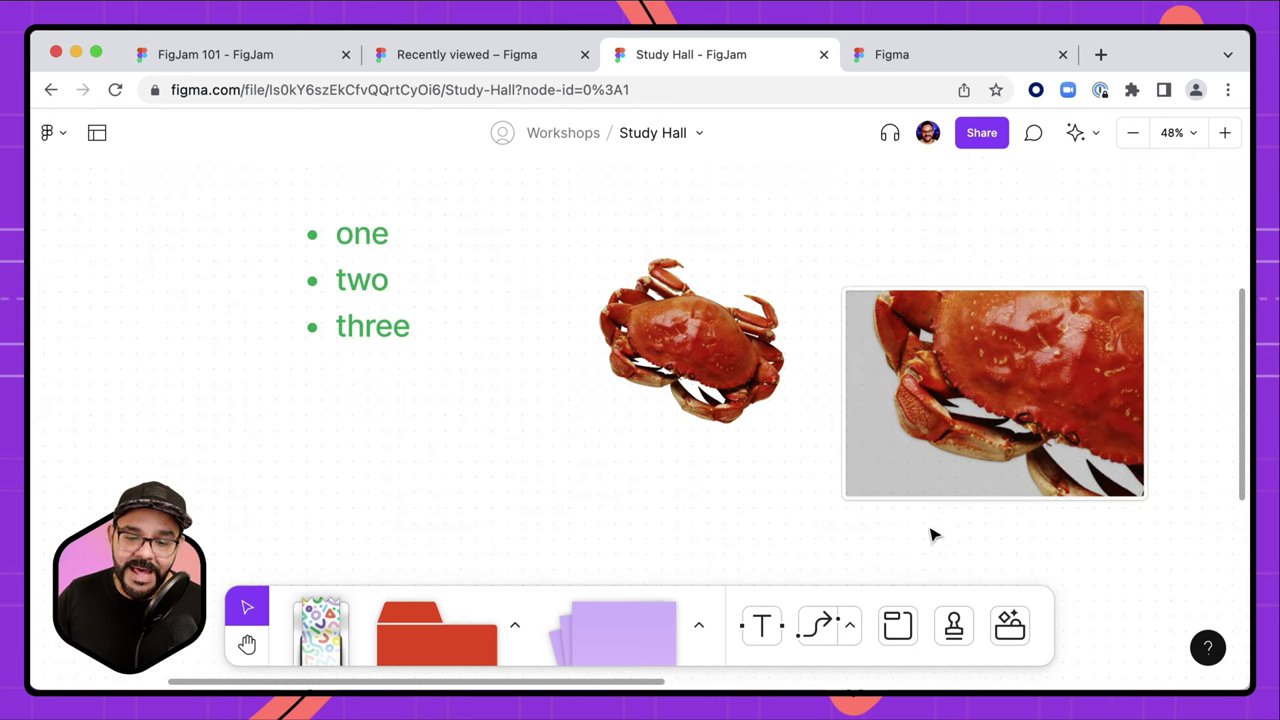
pyautogui.moveTo(1014, 403); pyautogui.dragTo(1000, 350)
# - Delete the bulleted list together with both crab images
pyautogui.moveTo(957, 471); pyautogui.dragTo(757, 500)
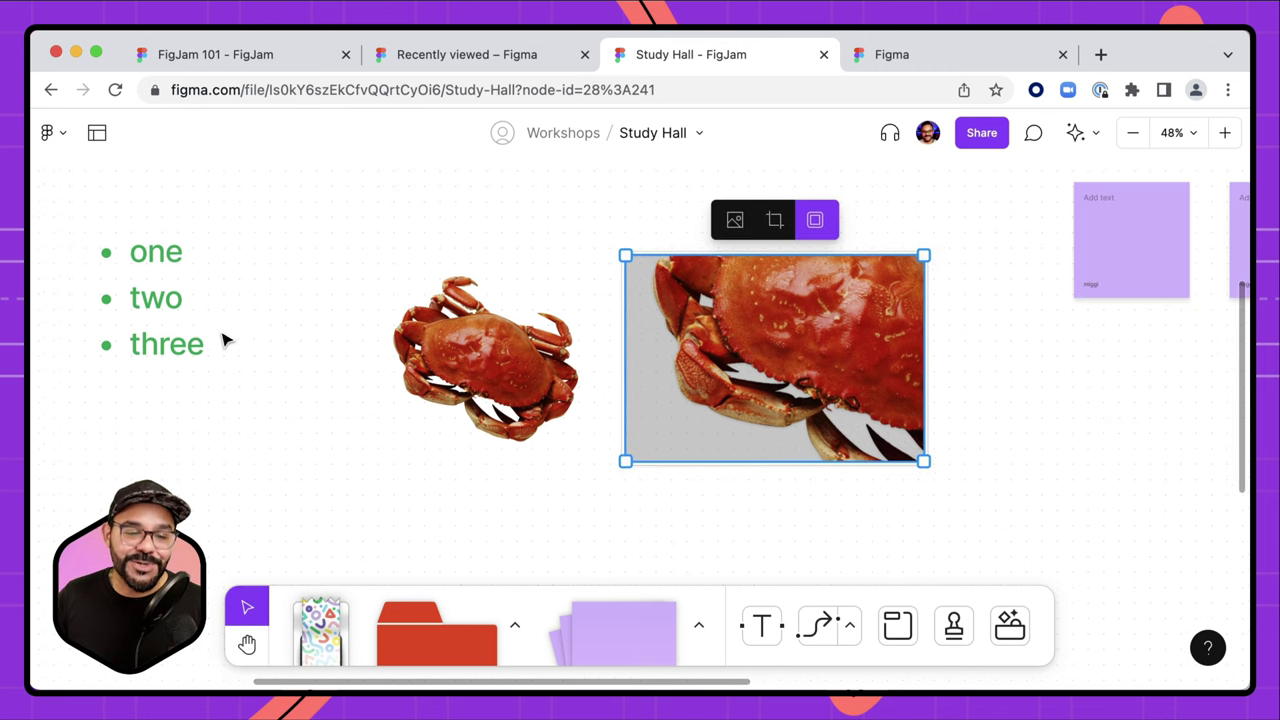
pyautogui.moveTo(160, 418); pyautogui.dragTo(857, 224)
pyautogui.press('Delete')
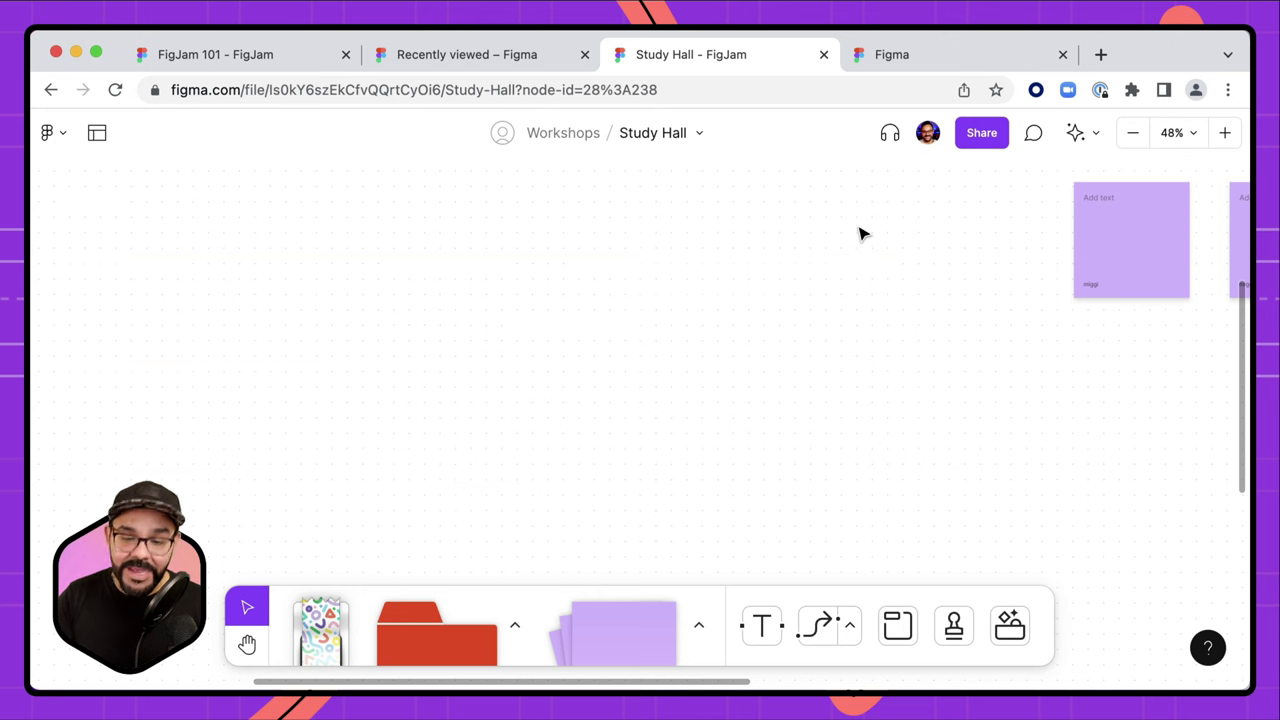
# - Draw a rectangular section in the empty canvas area below the Agenda
pyautogui.press('h')
pyautogui.scroll(5, 763, 371)
pyautogui.hscroll(3, 694, 463)
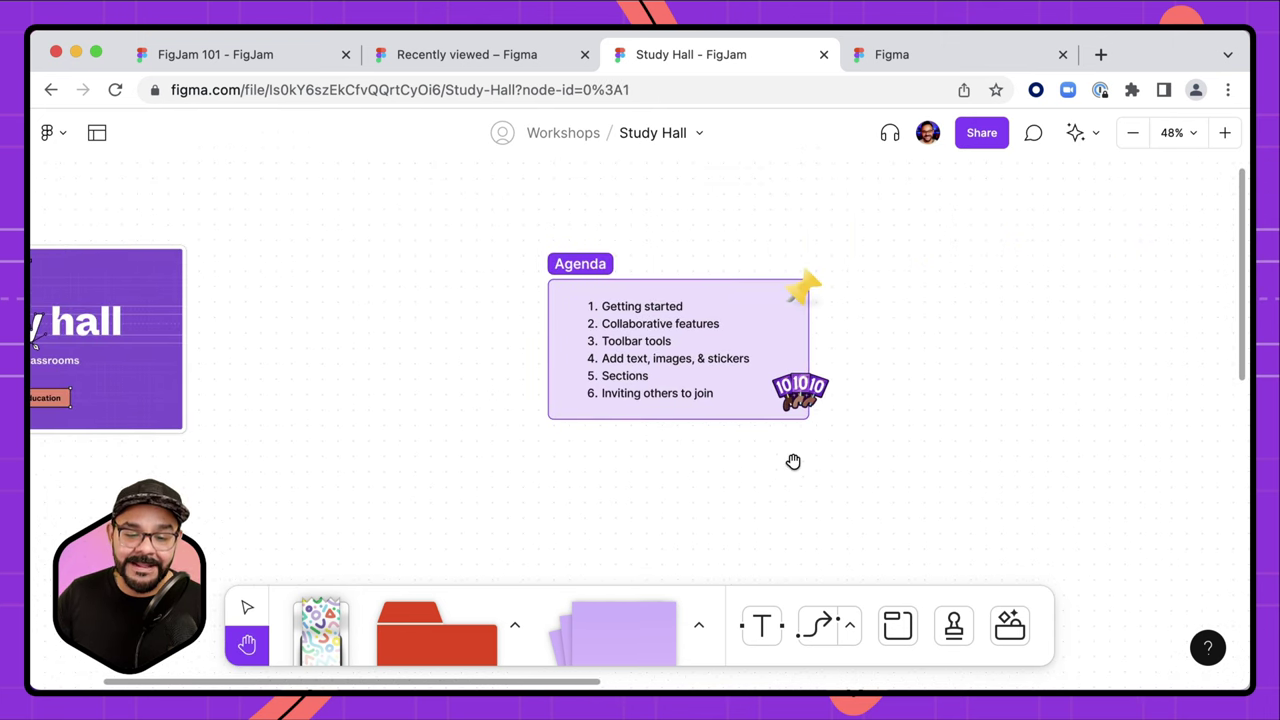
pyautogui.press('v')
pyautogui.scroll(4, 706, 340)
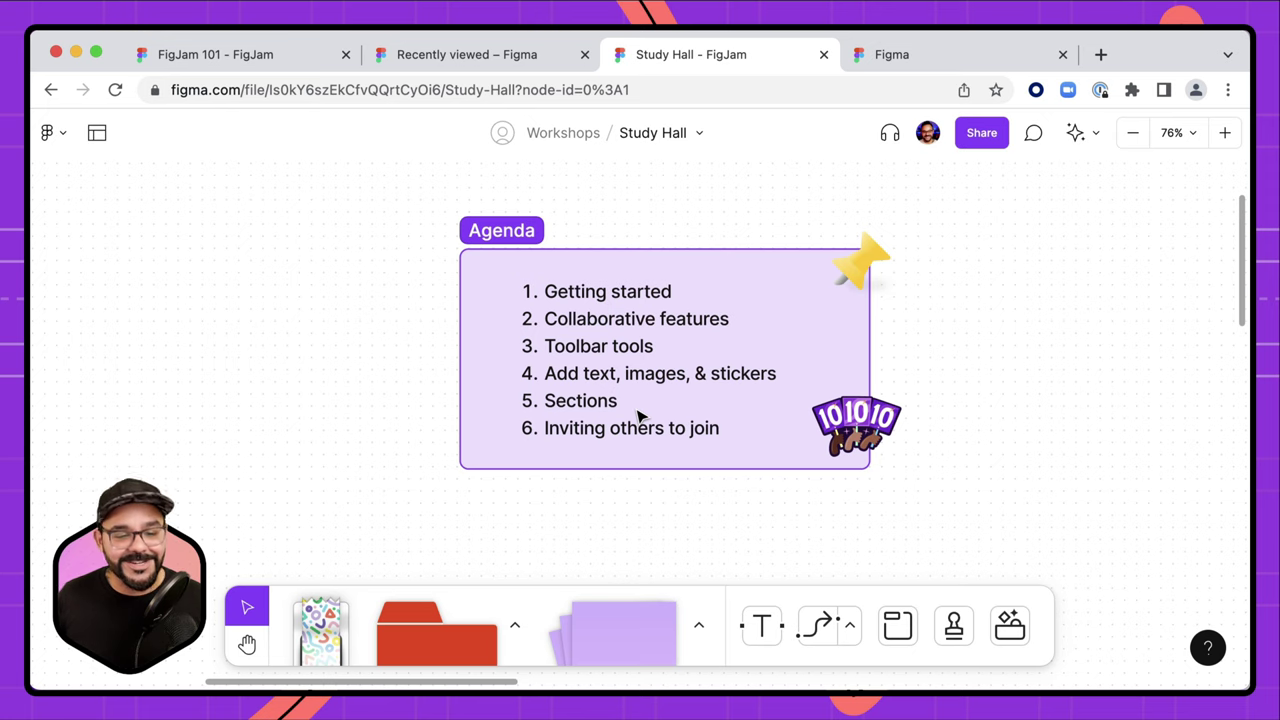
pyautogui.scroll(-10, 660, 445)
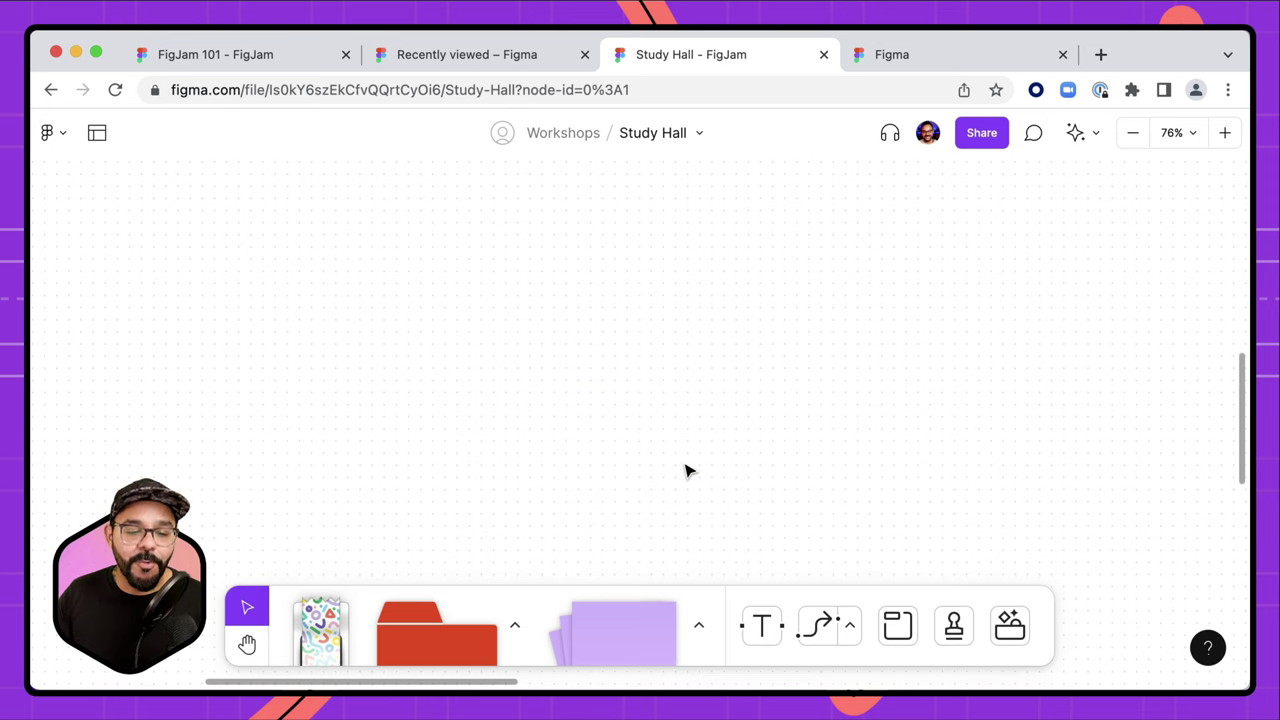
pyautogui.click(905, 630)
pyautogui.moveTo(247, 232); pyautogui.dragTo(726, 530)
pyautogui.click(843, 492)
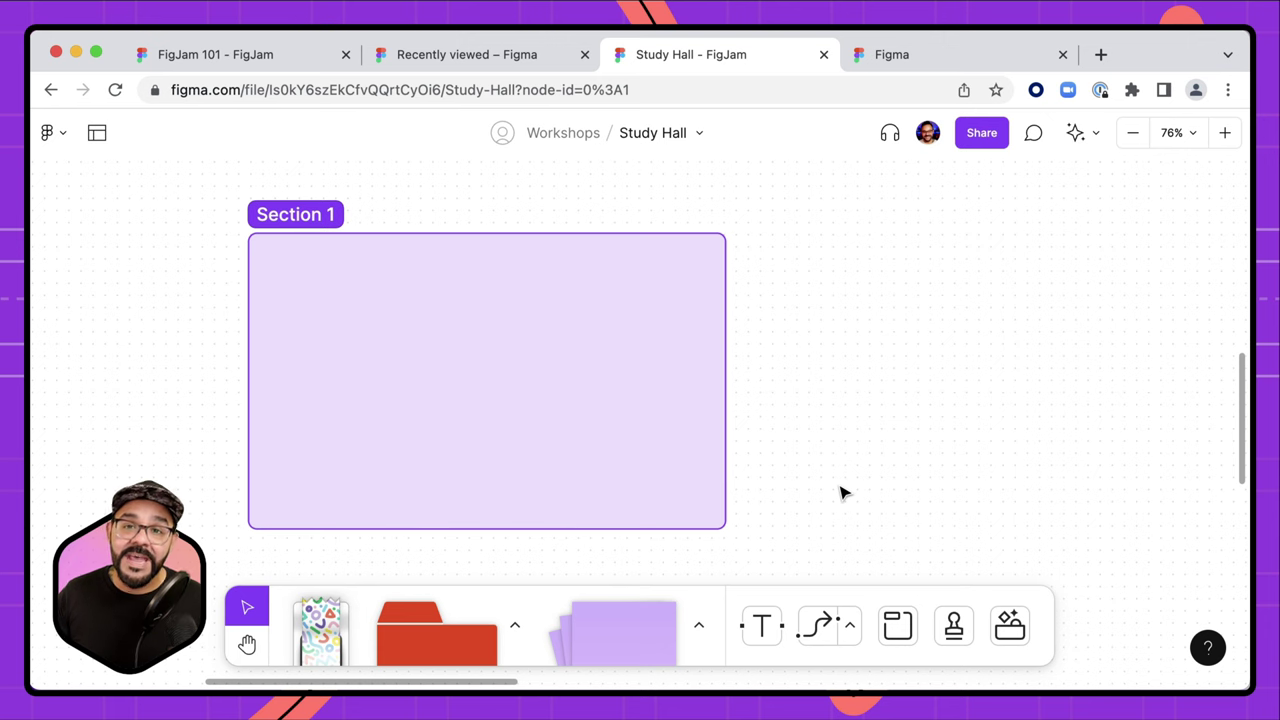
# - Enlarge the new section by extending its lower-right corner outward
pyautogui.click(657, 466)
pyautogui.scroll(-3, 657, 466)
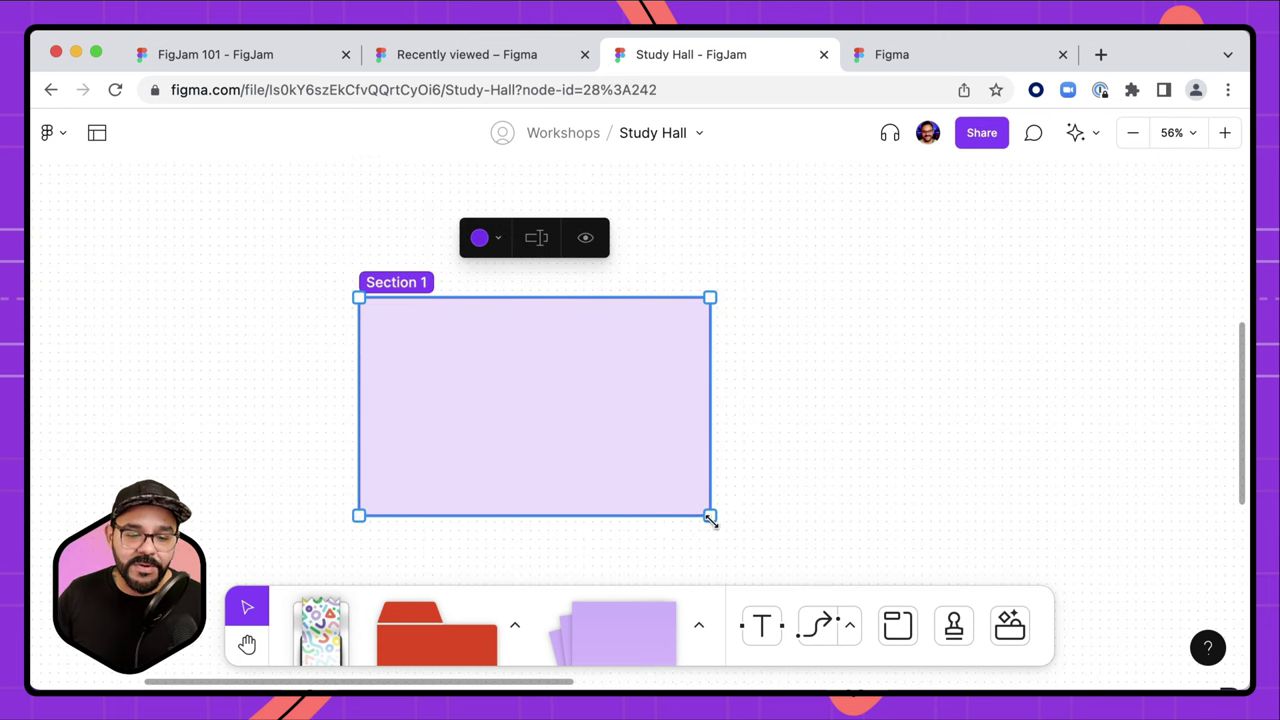
pyautogui.moveTo(709, 514); pyautogui.dragTo(853, 637)
pyautogui.click(971, 483)
# - Place two yellow sticky notes side by side along the upper edge inside Section 1
pyautogui.moveTo(912, 494); pyautogui.dragTo(771, 403)
pyautogui.moveTo(652, 615); pyautogui.dragTo(335, 300)
pyautogui.click(146, 200)
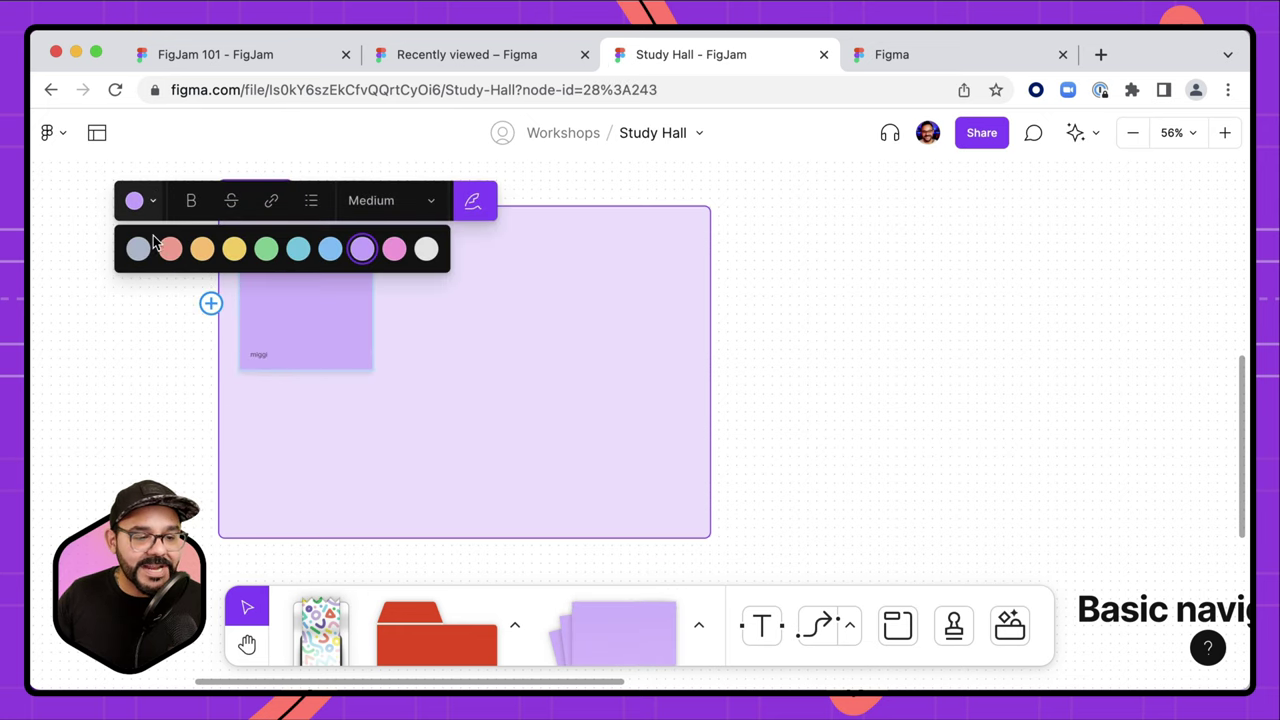
pyautogui.click(233, 249)
pyautogui.click(230, 406)
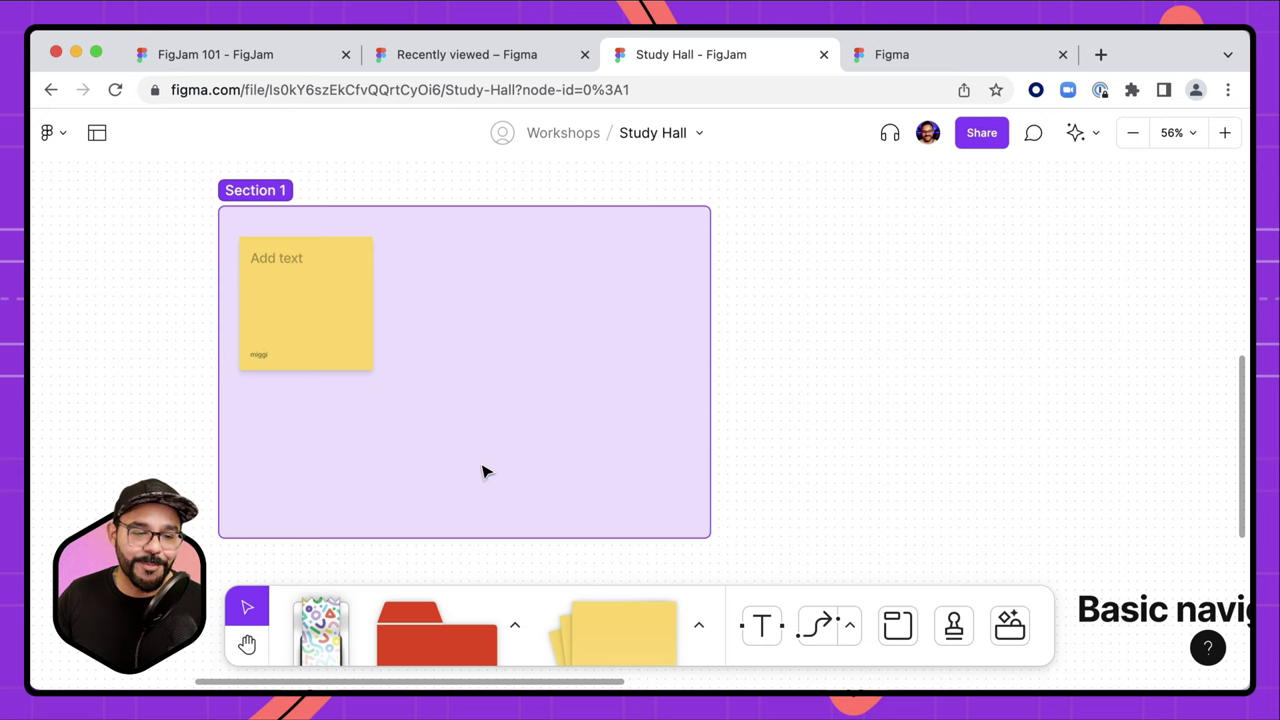
pyautogui.moveTo(617, 611); pyautogui.dragTo(443, 289)
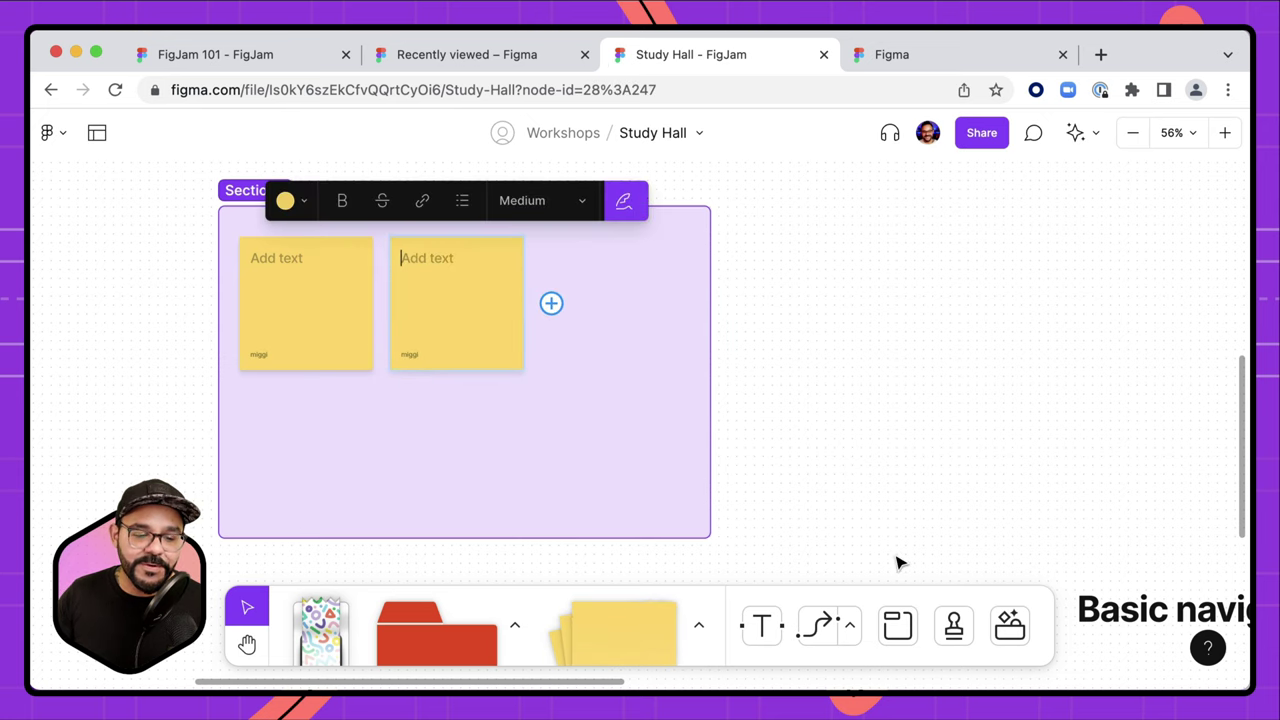
# - Place a red folder shape beside the sticky notes in Section 1 and change it to an ellipse
pyautogui.moveTo(437, 633); pyautogui.dragTo(654, 314)
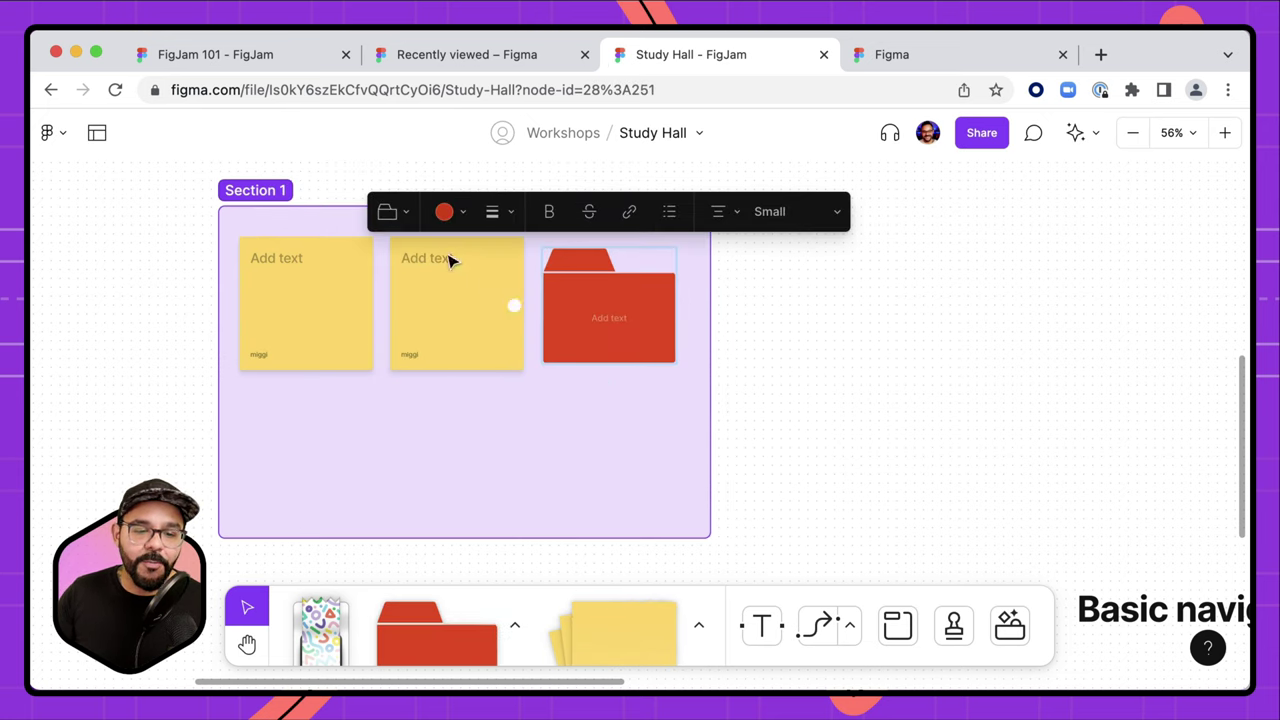
pyautogui.click(388, 211)
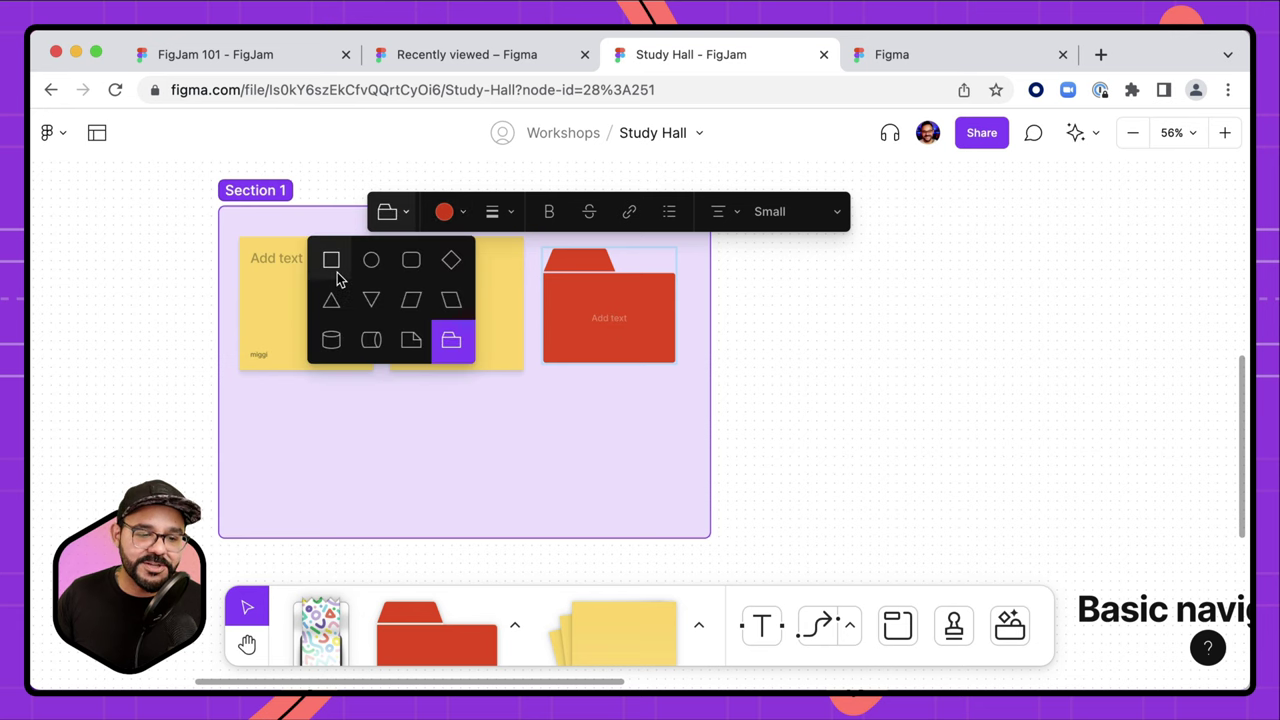
pyautogui.click(371, 260)
pyautogui.click(703, 391)
pyautogui.click(611, 334)
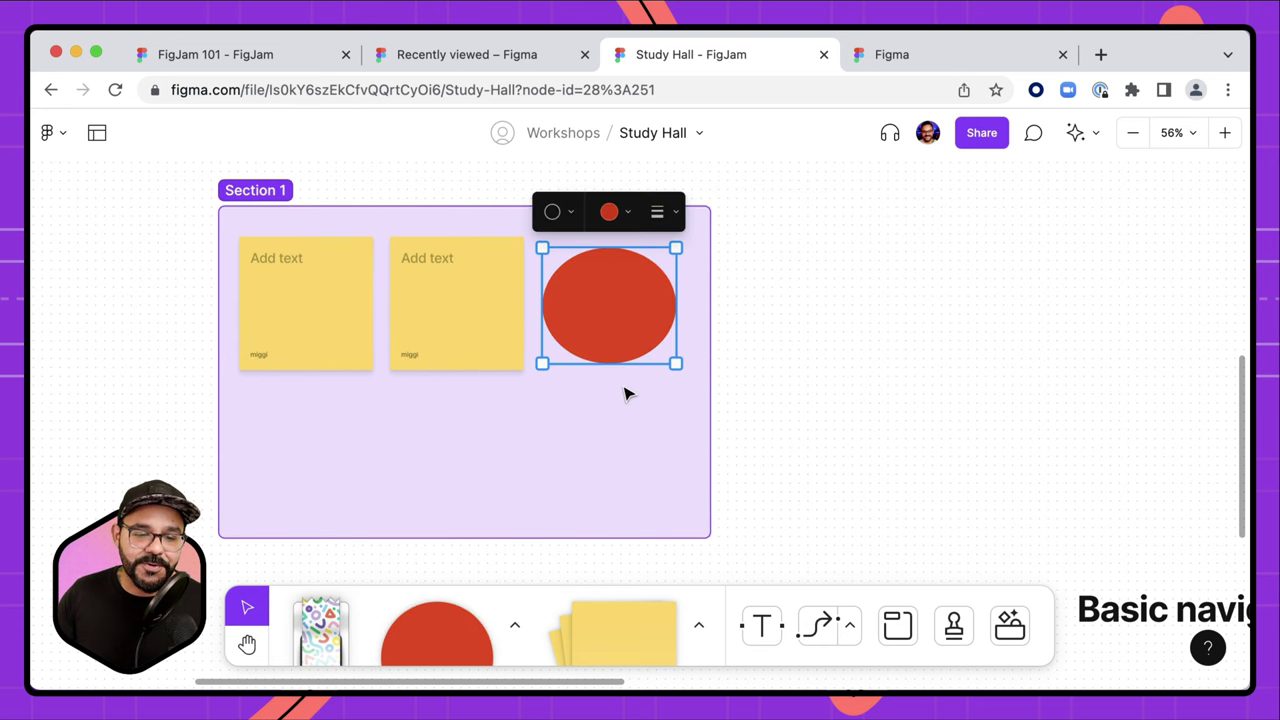
# - Add two more red ellipses connected by arrows from the first one, one below it and one to its right
pyautogui.click(607, 391)
pyautogui.moveTo(606, 526); pyautogui.dragTo(597, 491)
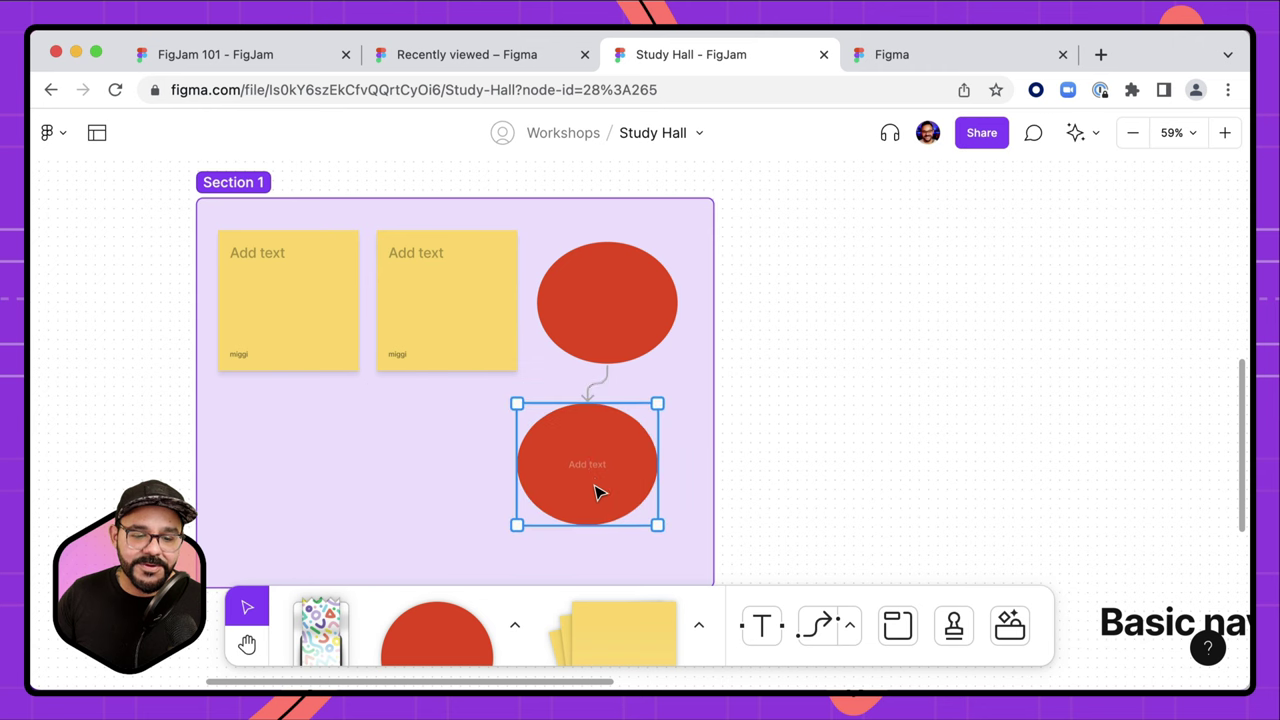
pyautogui.scroll(-3, 663, 449)
pyautogui.click(654, 360)
pyautogui.scroll(5, 663, 366)
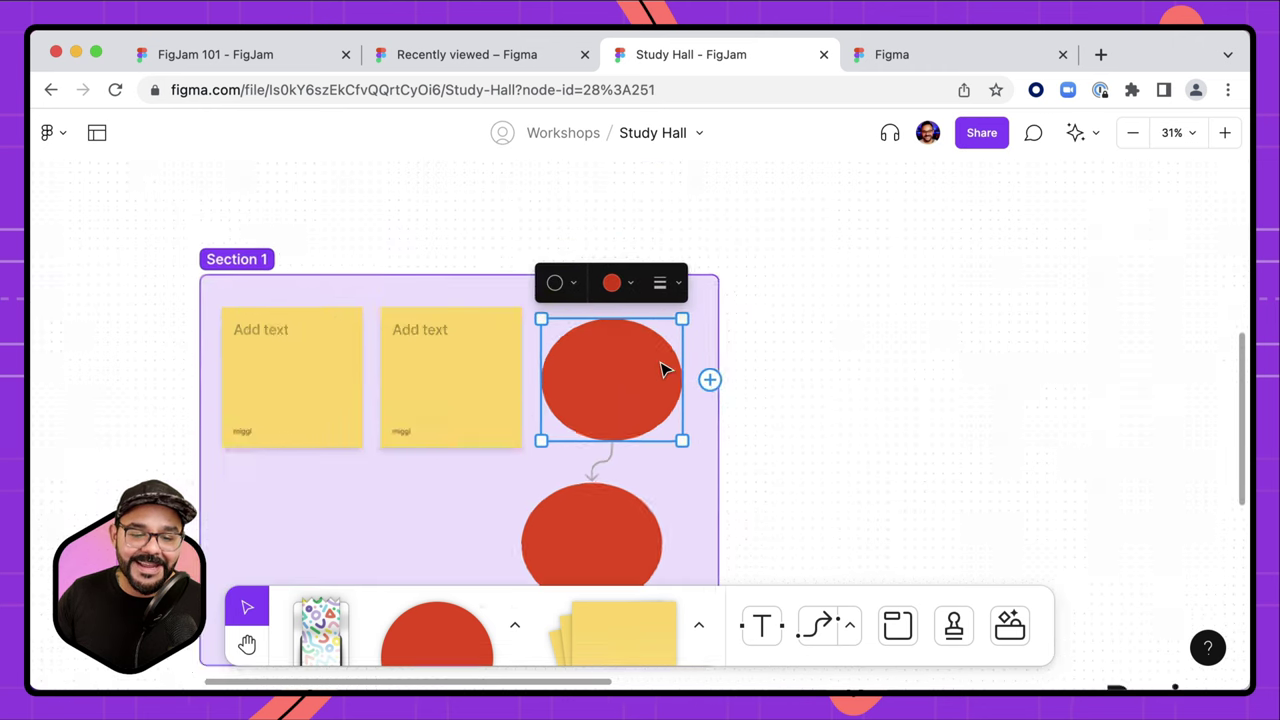
pyautogui.click(716, 385)
pyautogui.scroll(-5, 850, 400)
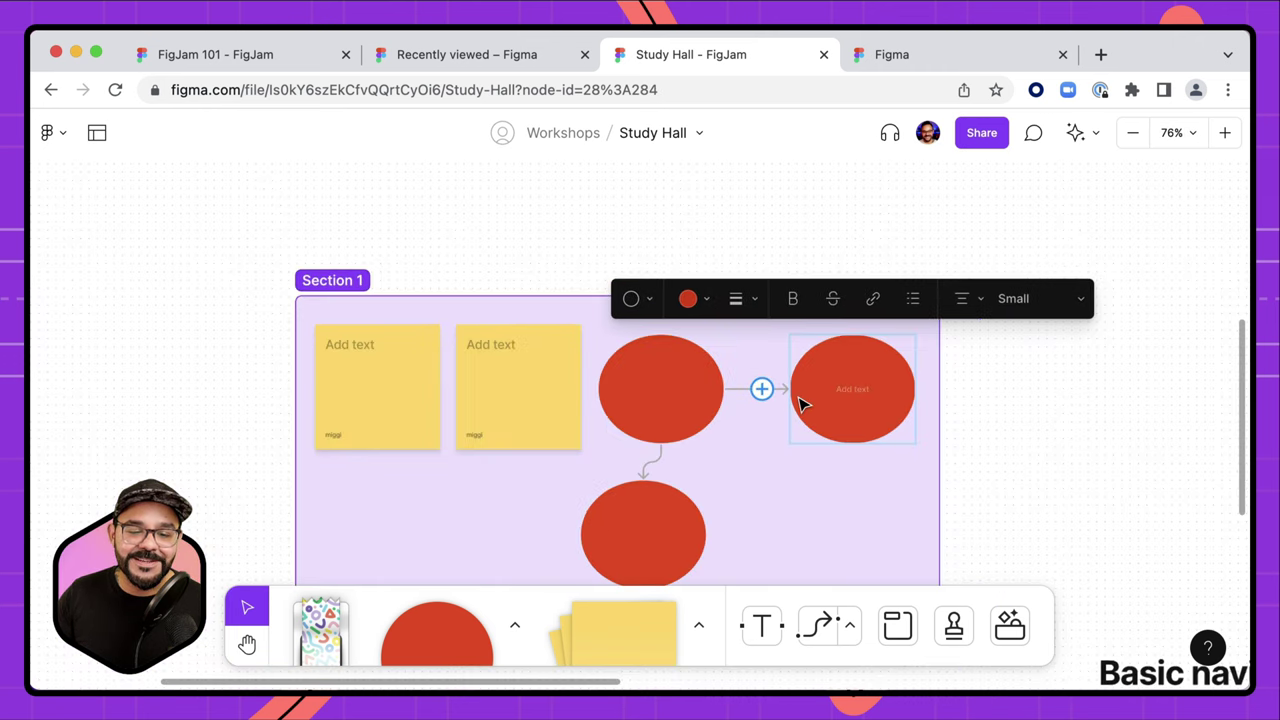
pyautogui.click(977, 455)
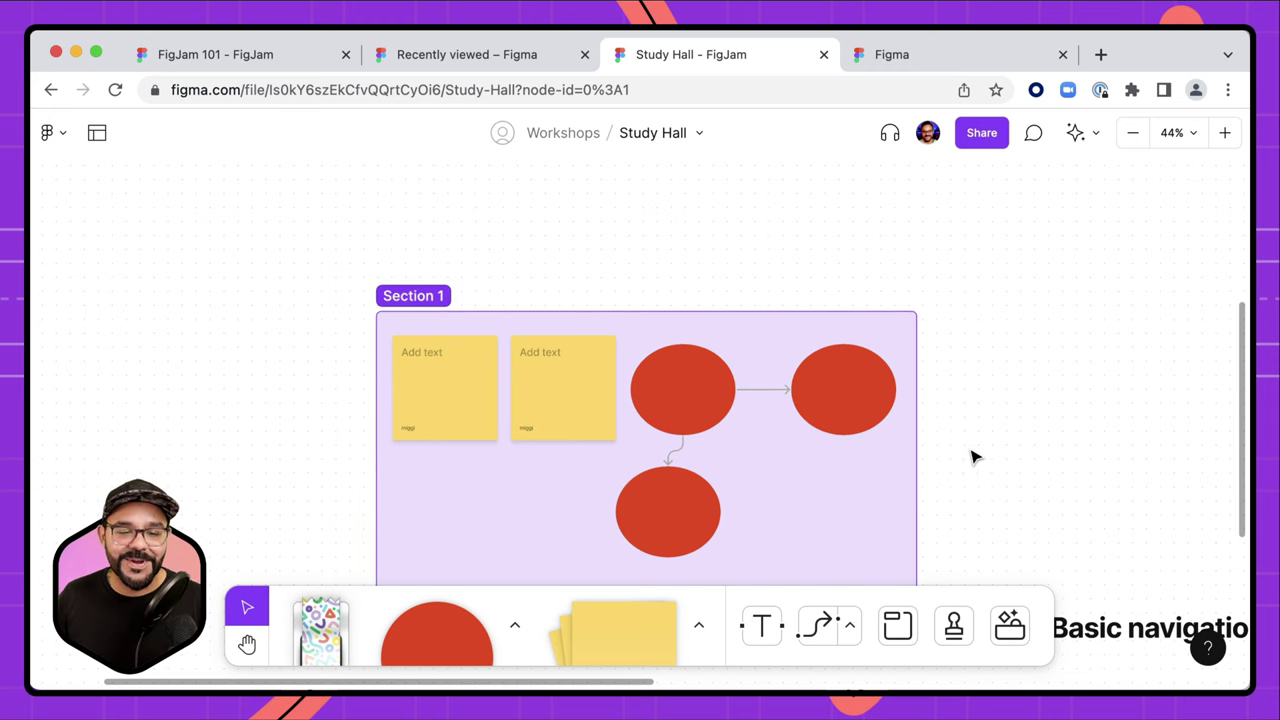
# - Move Section 1 with all its contents to the left on the canvas
pyautogui.scroll(-2, 997, 454)
pyautogui.hscroll(2, 997, 454)
pyautogui.click(316, 222)
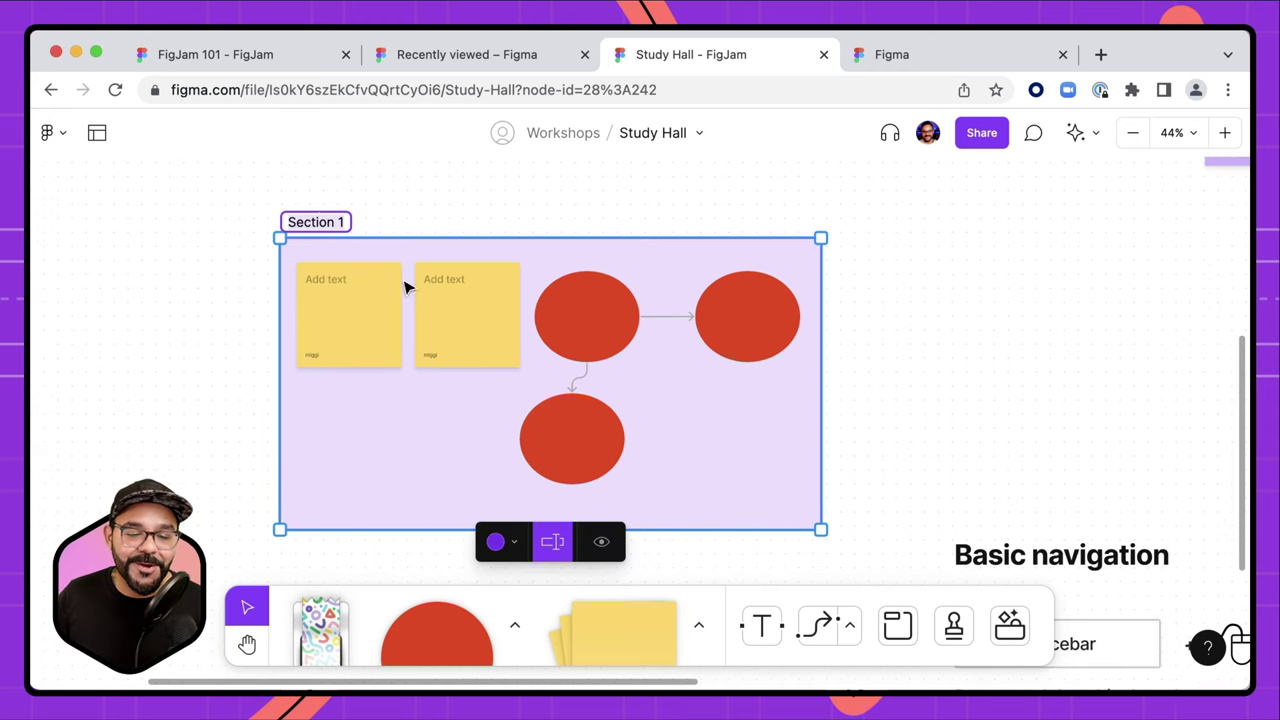
pyautogui.hscroll(-5, 247, 377)
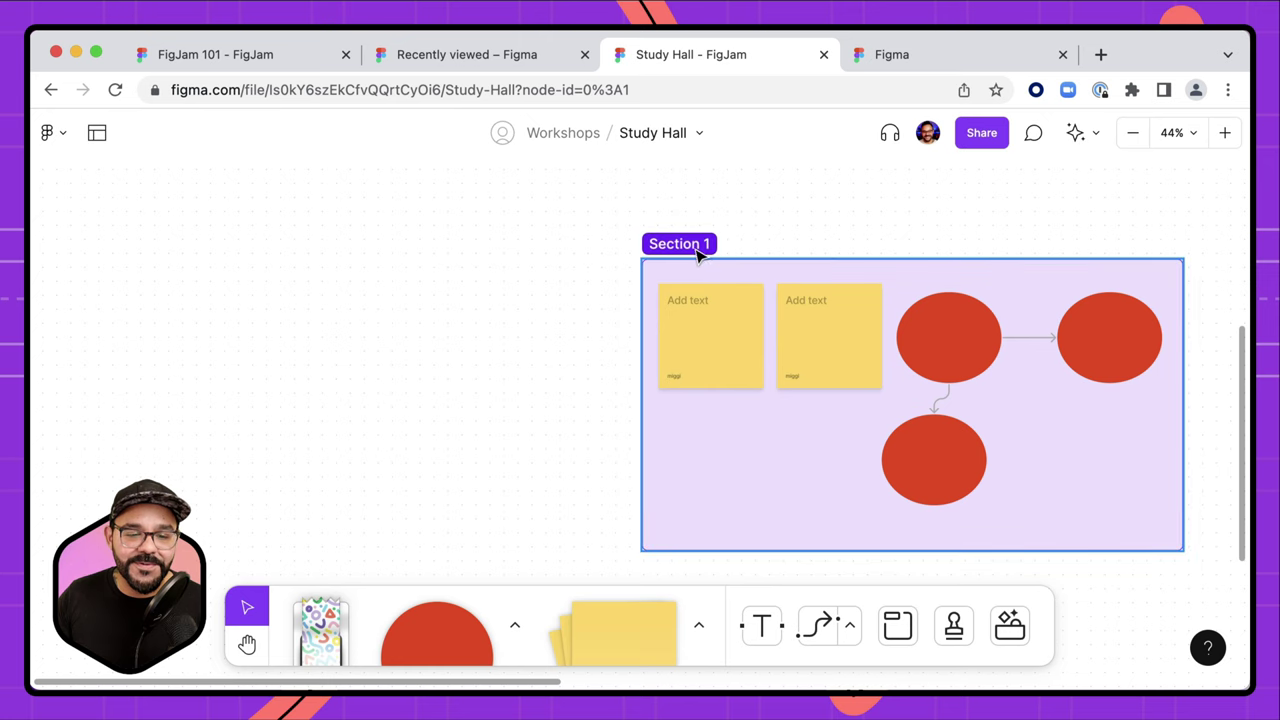
pyautogui.moveTo(703, 246); pyautogui.dragTo(368, 253)
pyautogui.hscroll(2, 390, 250)
pyautogui.hscroll(-4, 420, 235)
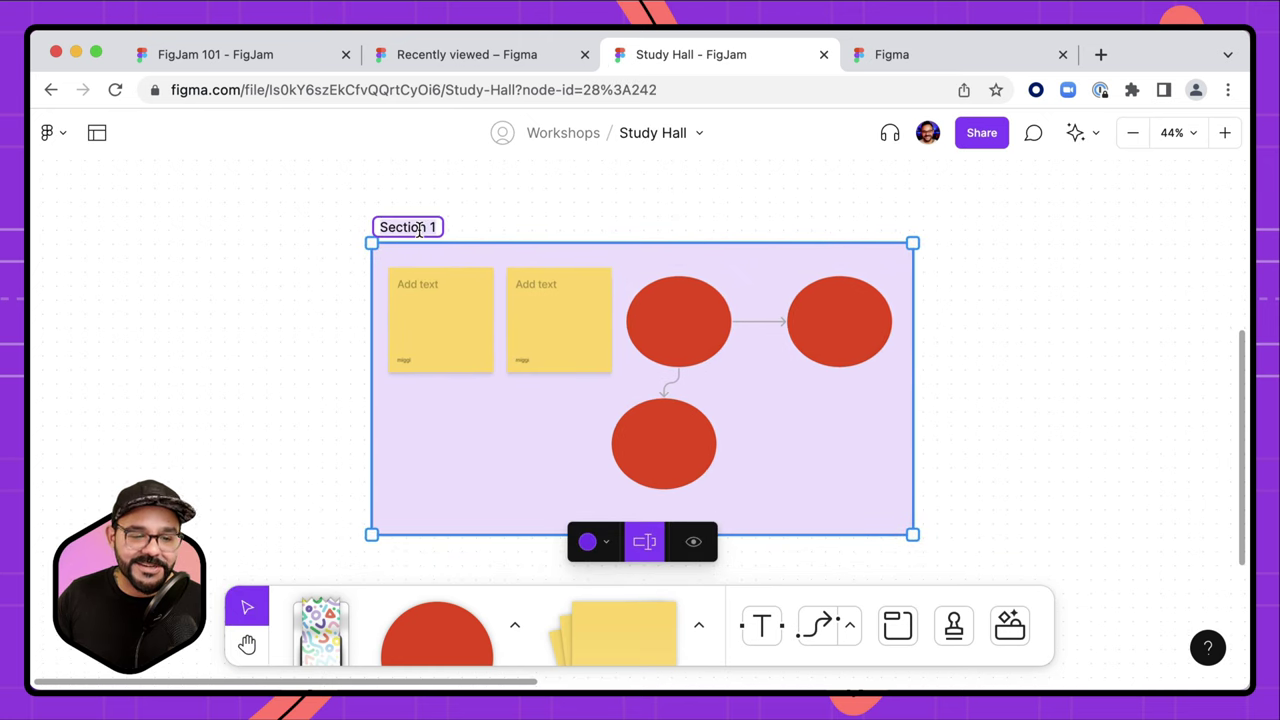
# - Rename Section 1 with the participant's first name
pyautogui.doubleClick(418, 228)
pyautogui.write('Miggi')
pyautogui.press('Return')
pyautogui.click(249, 323)
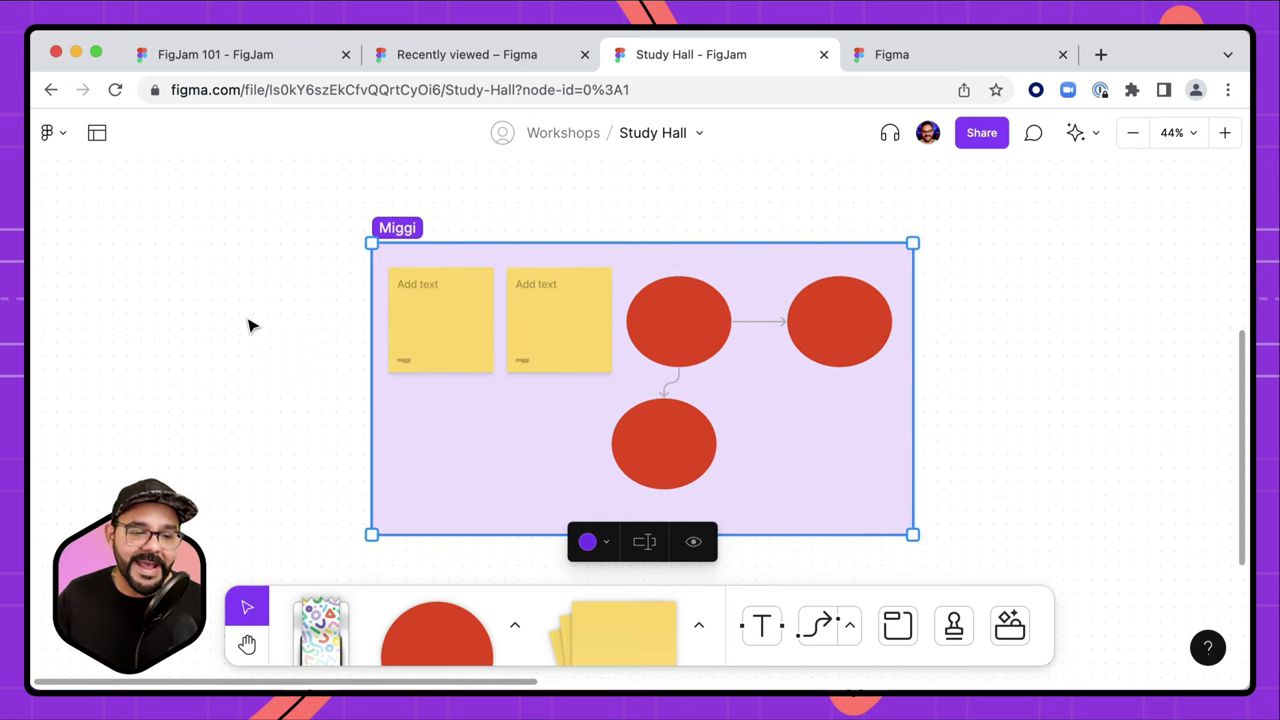
pyautogui.keyDown('ctrl'); pyautogui.scroll(-3, 345, 330); pyautogui.keyUp('ctrl')
pyautogui.keyDown('ctrl'); pyautogui.scroll(5, 372, 330); pyautogui.keyUp('ctrl')
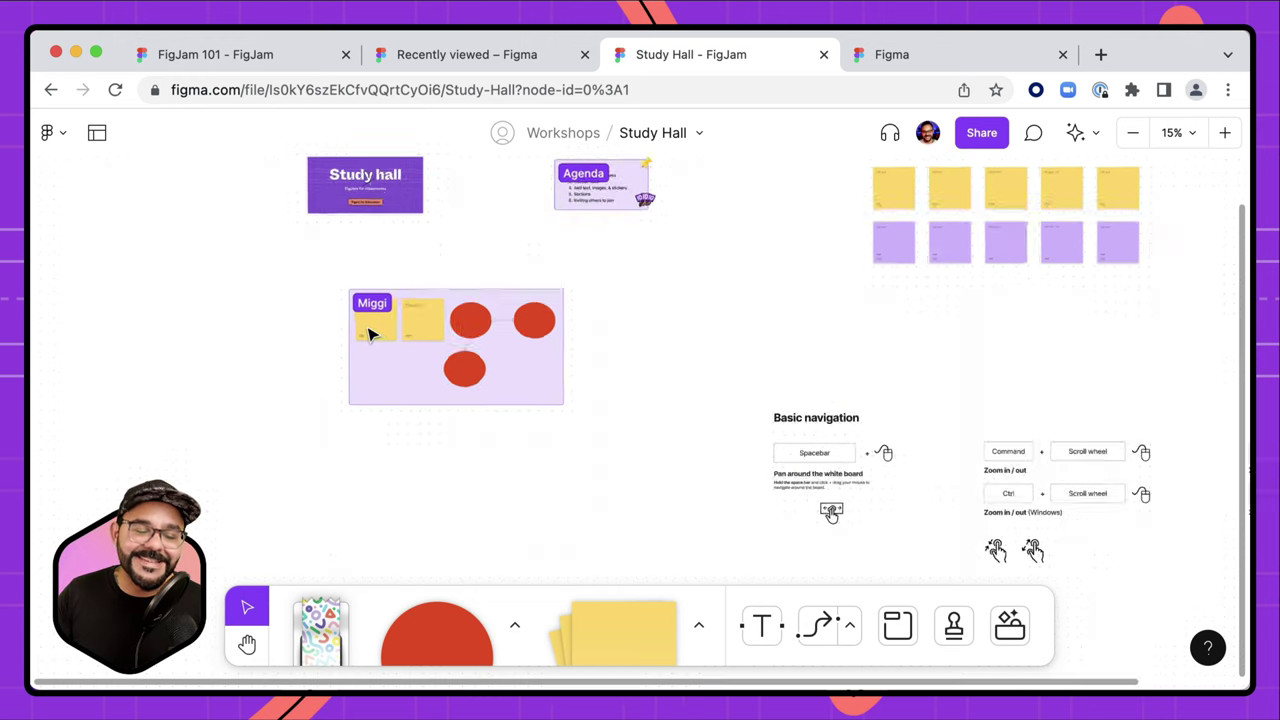
pyautogui.scroll(-1, 372, 335)
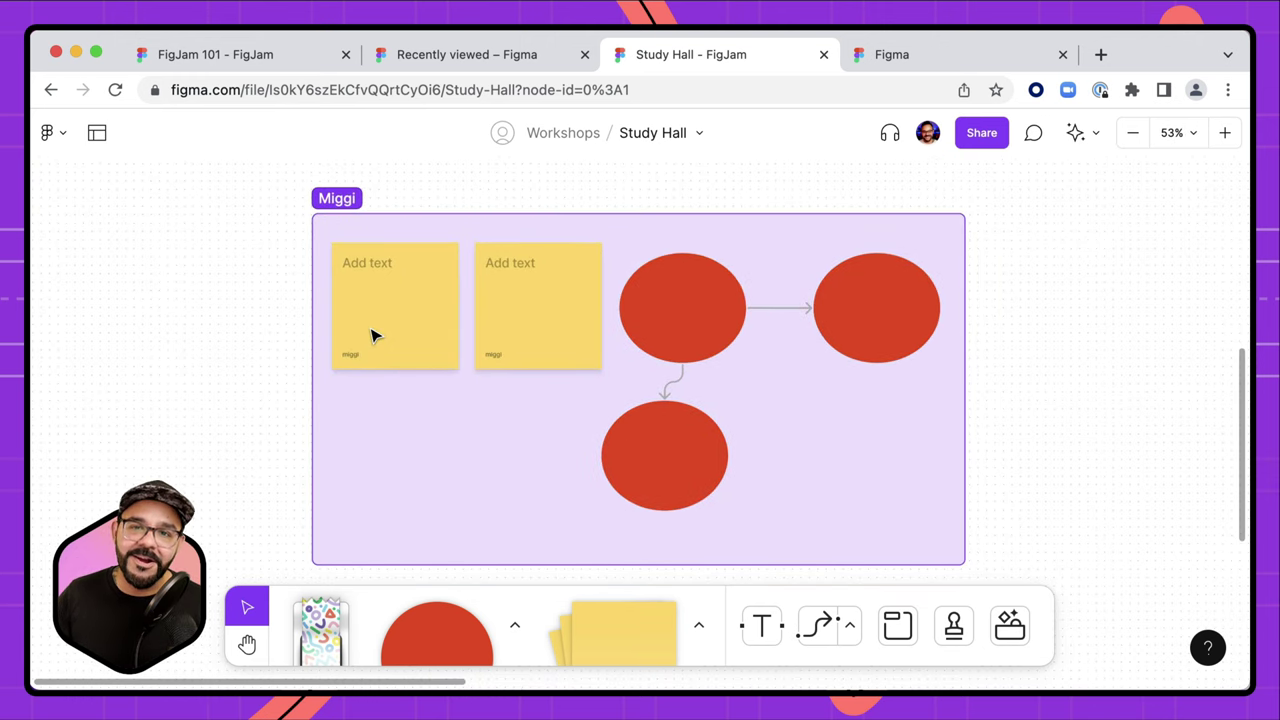
# - Change the color of the section holding the sticky notes and ellipses to light blue
pyautogui.click(366, 397)
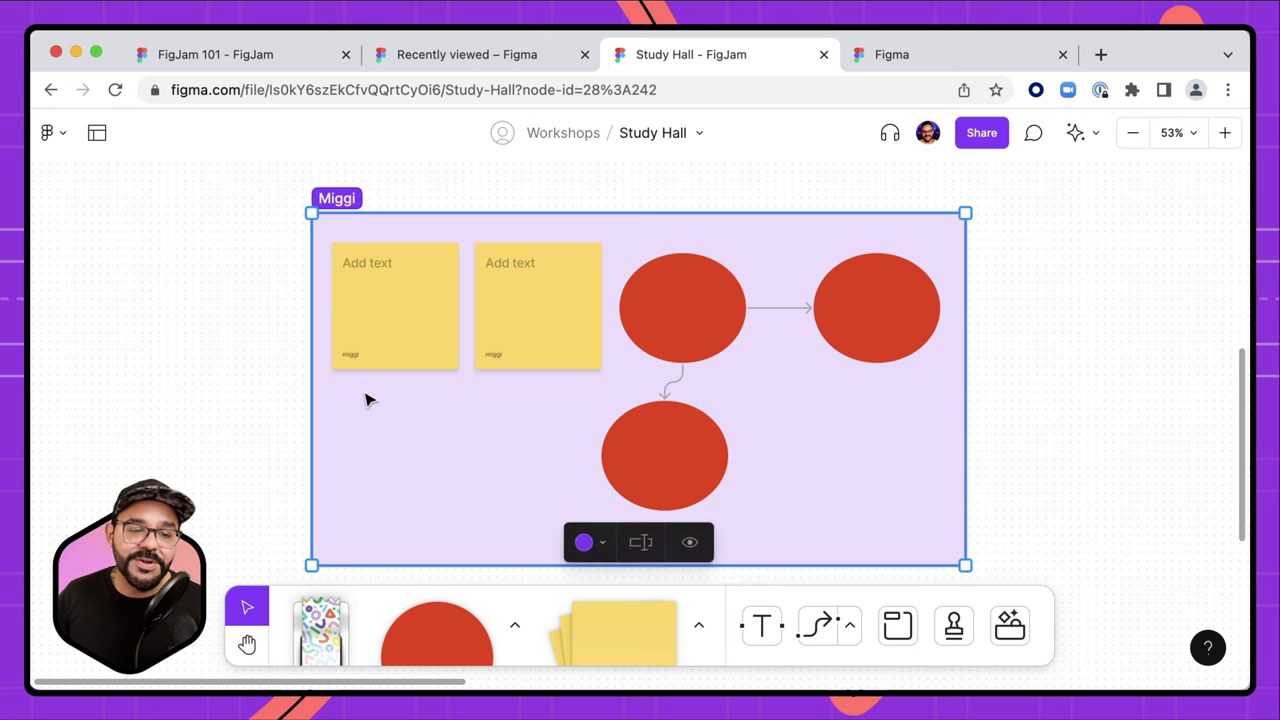
pyautogui.click(586, 542)
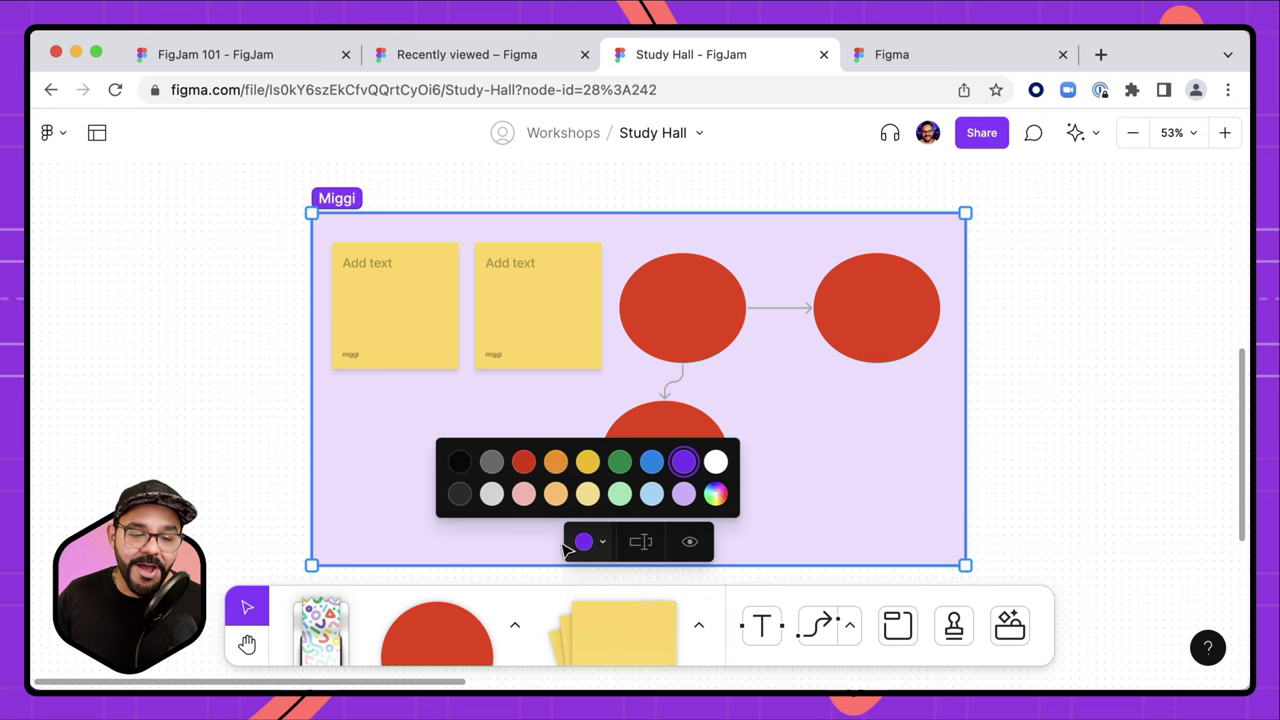
pyautogui.click(651, 492)
pyautogui.click(234, 389)
# - Draw a rectangular section in an empty area of the canvas and color it blue
pyautogui.keyDown('ctrl'); pyautogui.scroll(-1, 346, 417); pyautogui.keyUp('ctrl')
pyautogui.press('h')
pyautogui.moveTo(346, 417); pyautogui.dragTo(635, 255)
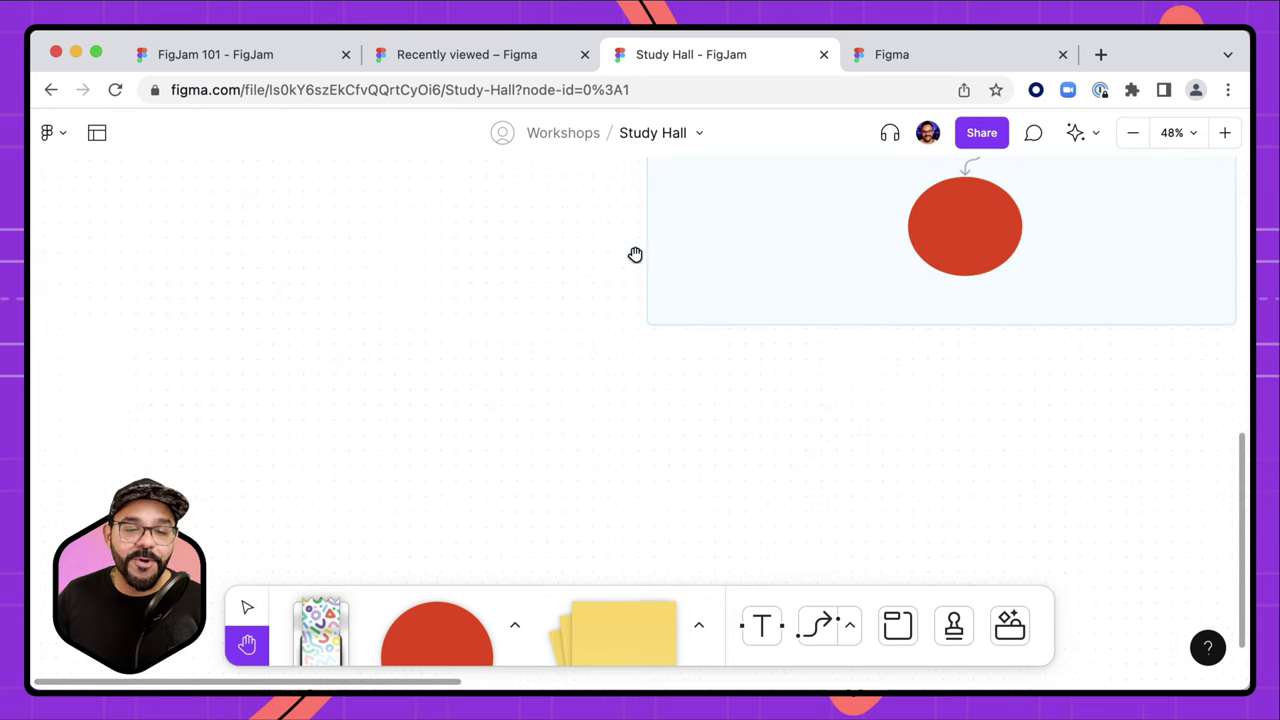
pyautogui.scroll(-3, 643, 380)
pyautogui.keyDown('ctrl'); pyautogui.scroll(-5, 680, 371); pyautogui.keyUp('ctrl')
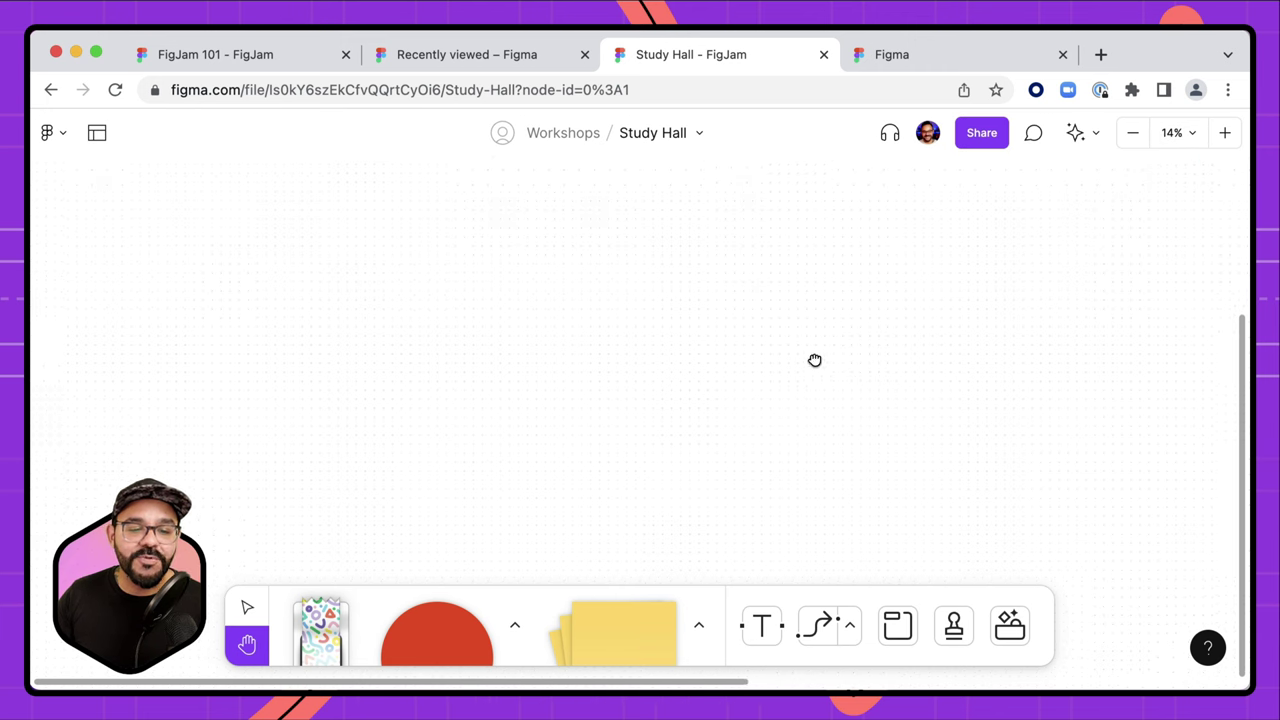
pyautogui.press('v')
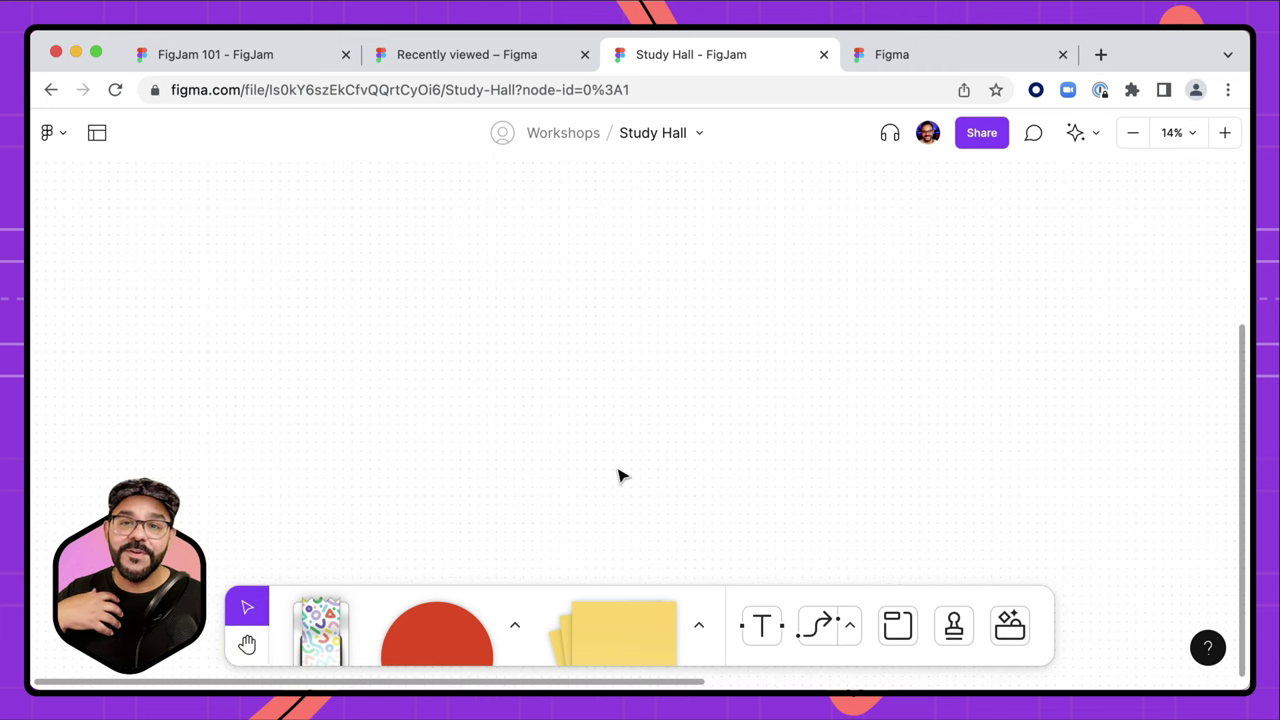
pyautogui.click(900, 634)
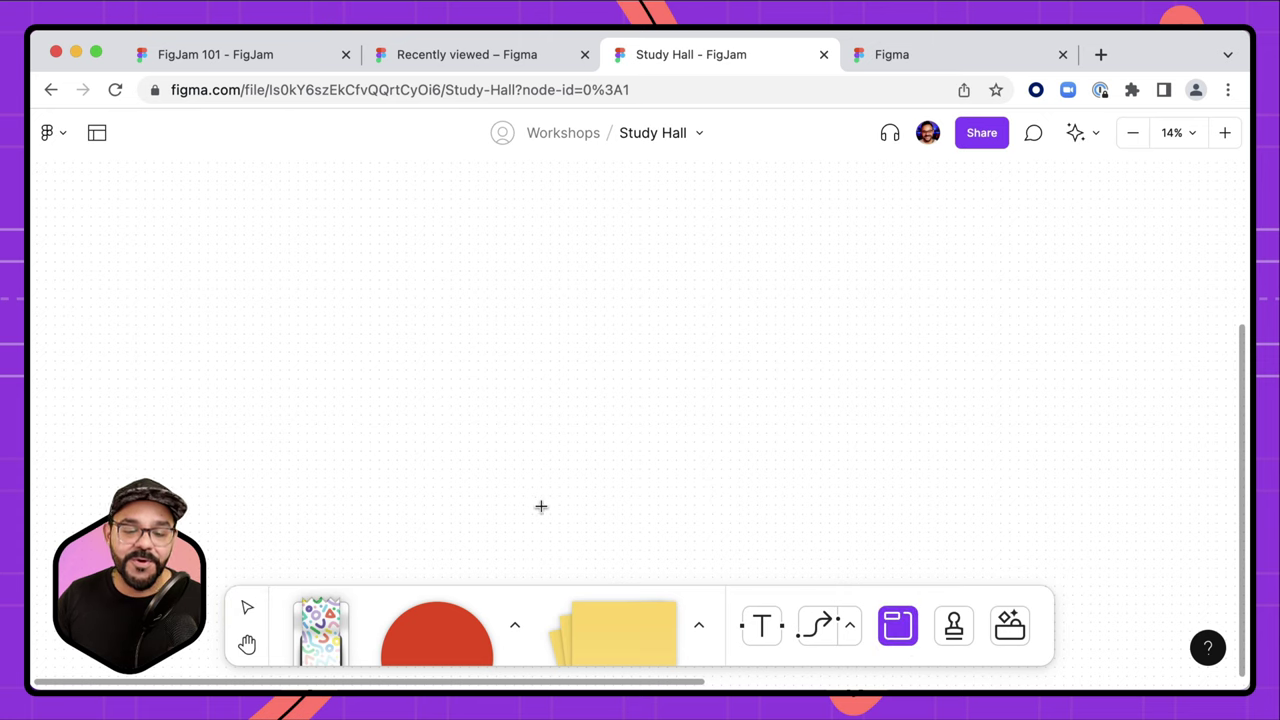
pyautogui.moveTo(198, 204); pyautogui.dragTo(472, 386)
pyautogui.click(446, 312)
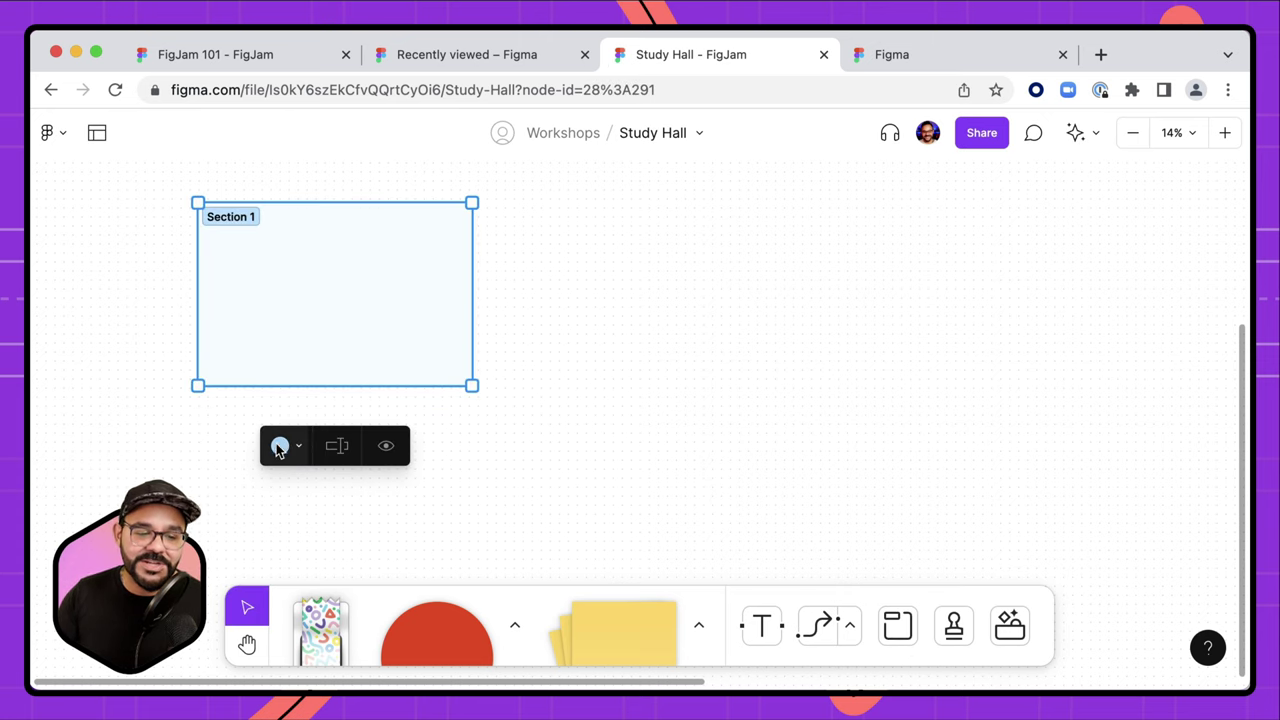
pyautogui.click(280, 448)
pyautogui.click(405, 295)
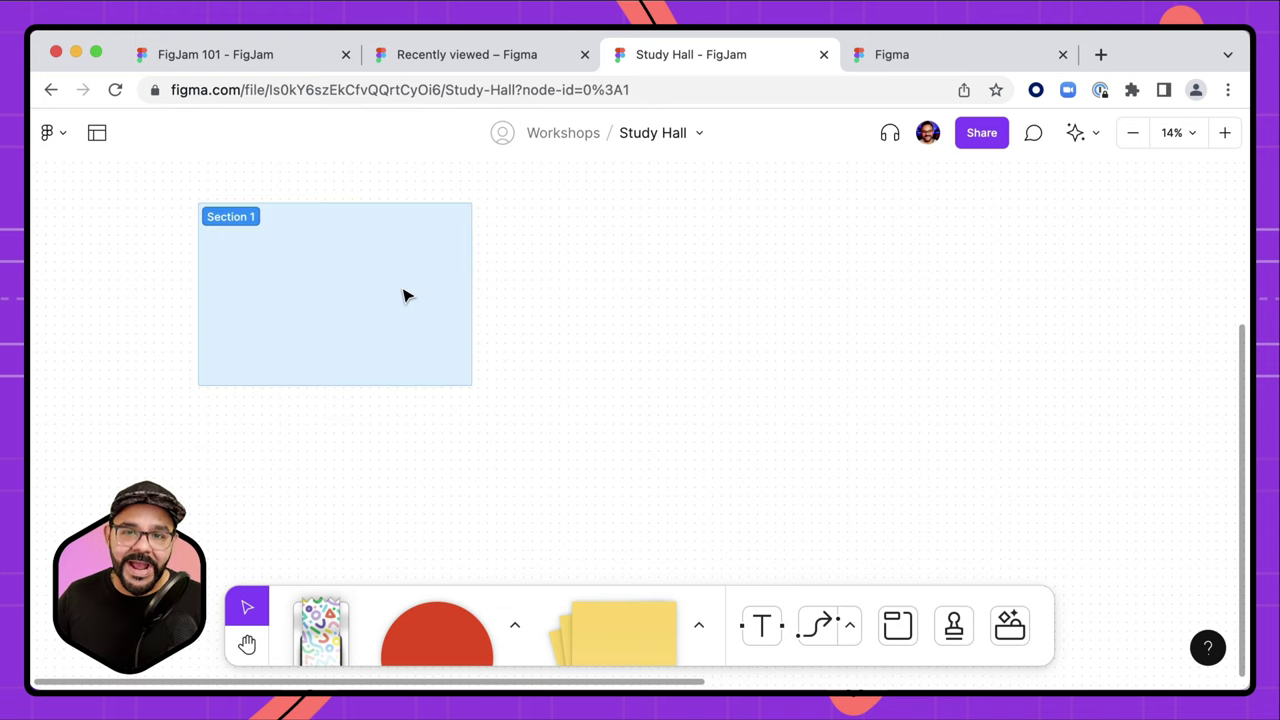
# - Duplicate the blue section to build a grid of six sections in two rows of three
pyautogui.click(361, 303)
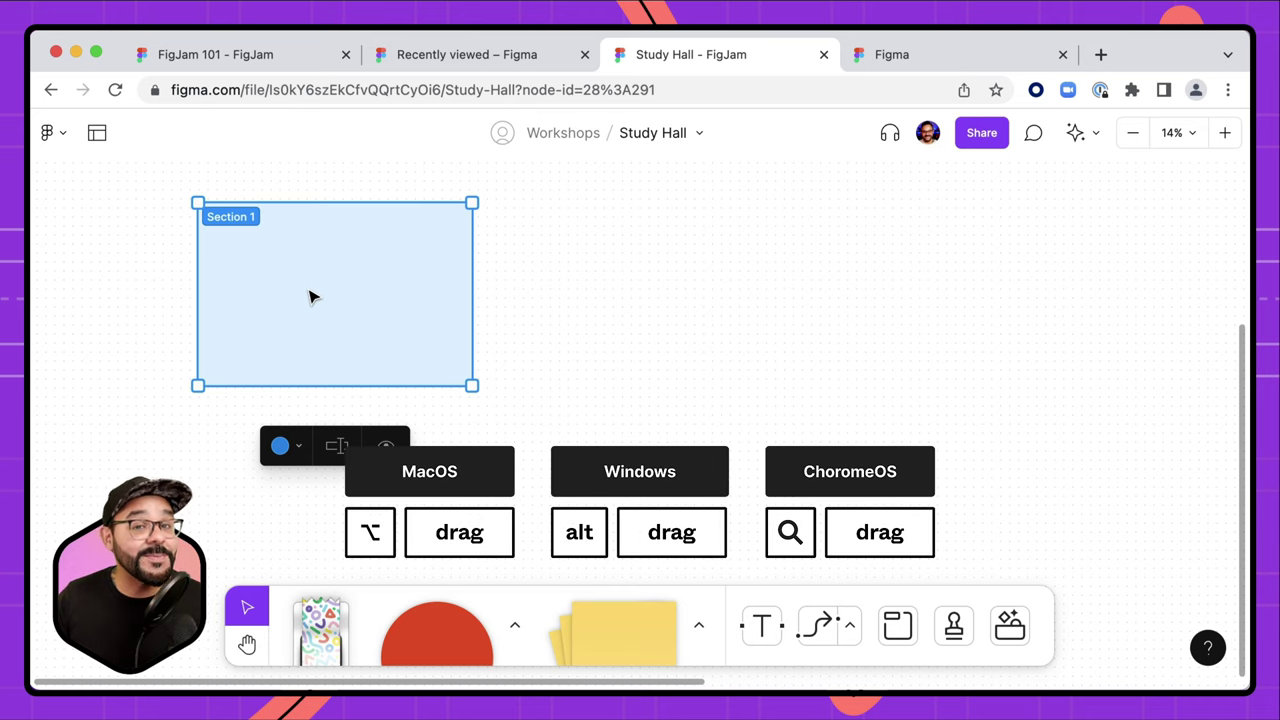
pyautogui.moveTo(284, 303); pyautogui.dragTo(895, 311)
pyautogui.moveTo(333, 470); pyautogui.dragTo(975, 288)
pyautogui.moveTo(728, 260); pyautogui.dragTo(742, 482)
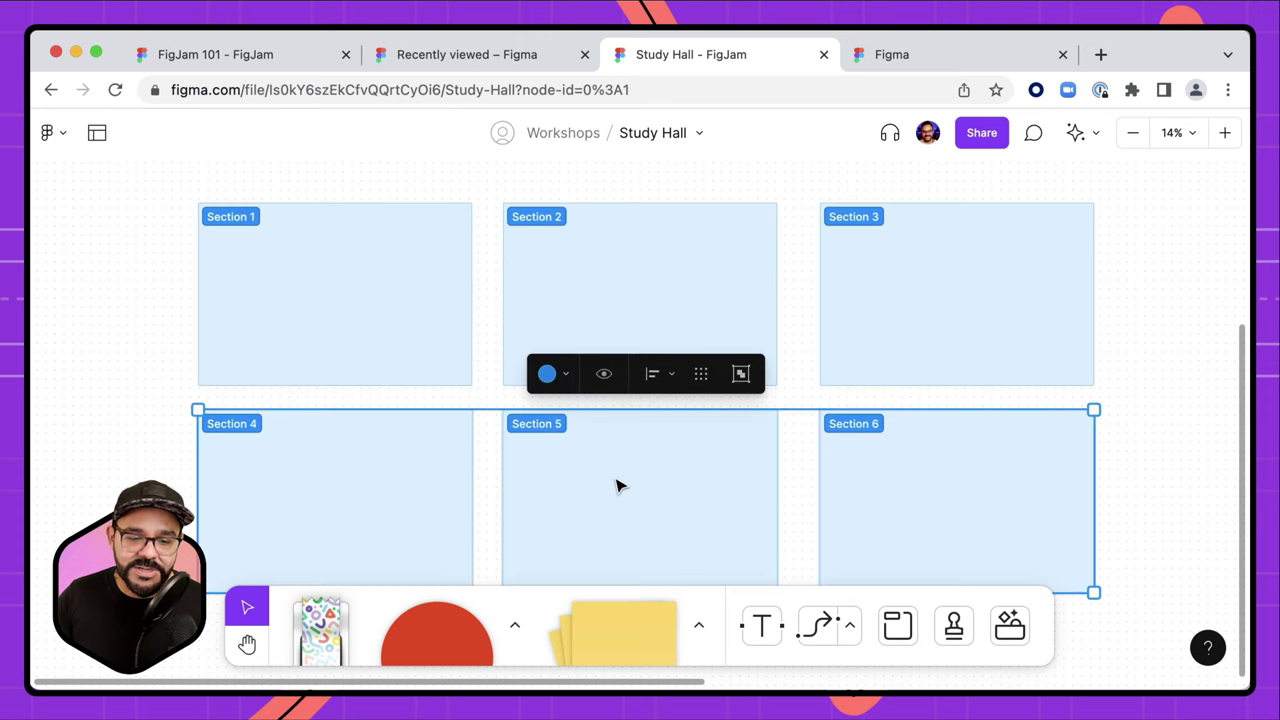
# - Rename Section 1 and Section 2 of the grid with two participants' first names
pyautogui.click(229, 218)
pyautogui.doubleClick(227, 216)
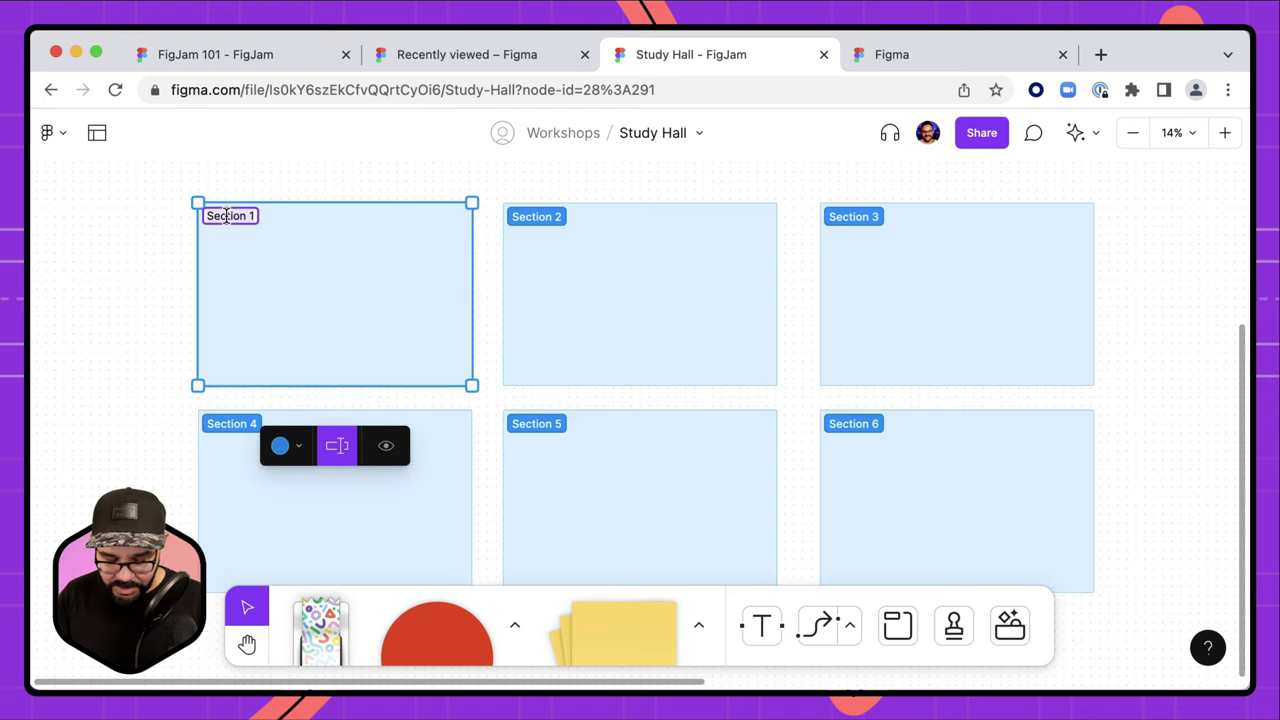
pyautogui.write('Miggi')
pyautogui.press('Tab')
pyautogui.write('James')
pyautogui.press('Return')
pyautogui.click(376, 192)
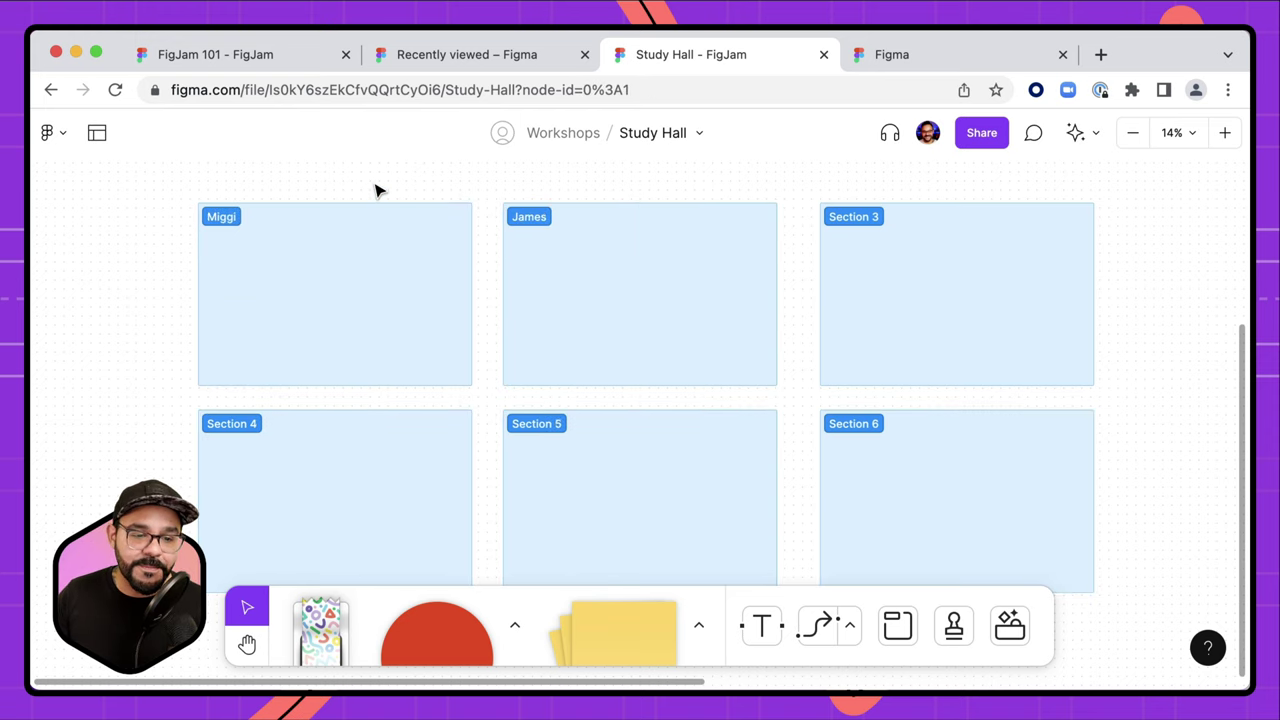
# - Change the color of the upper middle section to orange
pyautogui.click(554, 305)
pyautogui.click(593, 449)
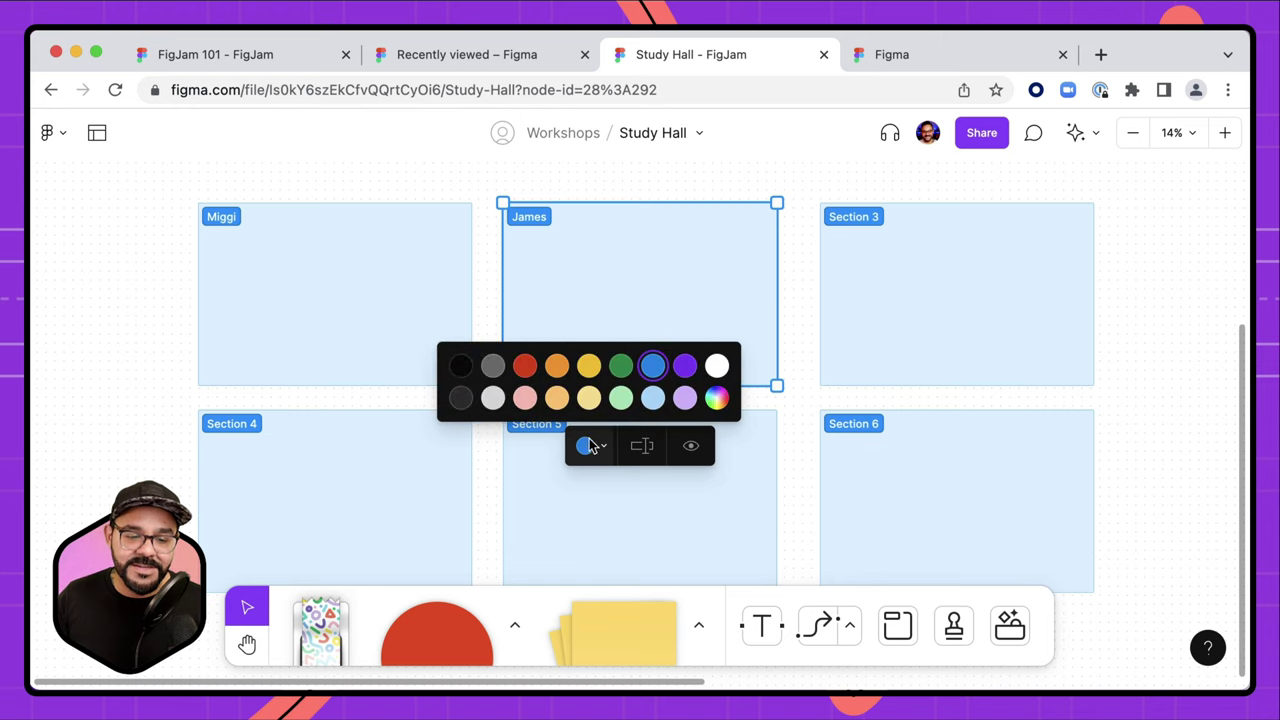
pyautogui.click(557, 366)
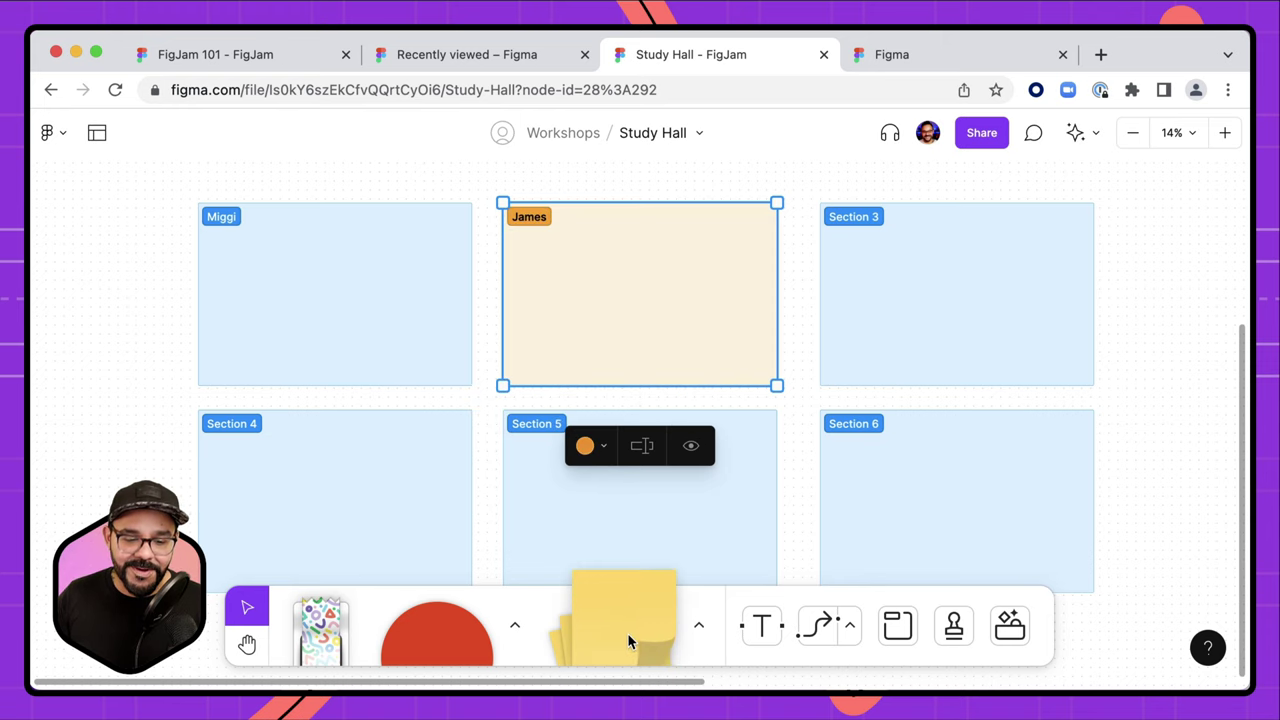
# - Place a yellow sticky note in the upper-left section and red circles in the orange section and Section 4
pyautogui.moveTo(628, 638); pyautogui.dragTo(330, 267)
pyautogui.moveTo(437, 632); pyautogui.dragTo(349, 457)
pyautogui.click(132, 286)
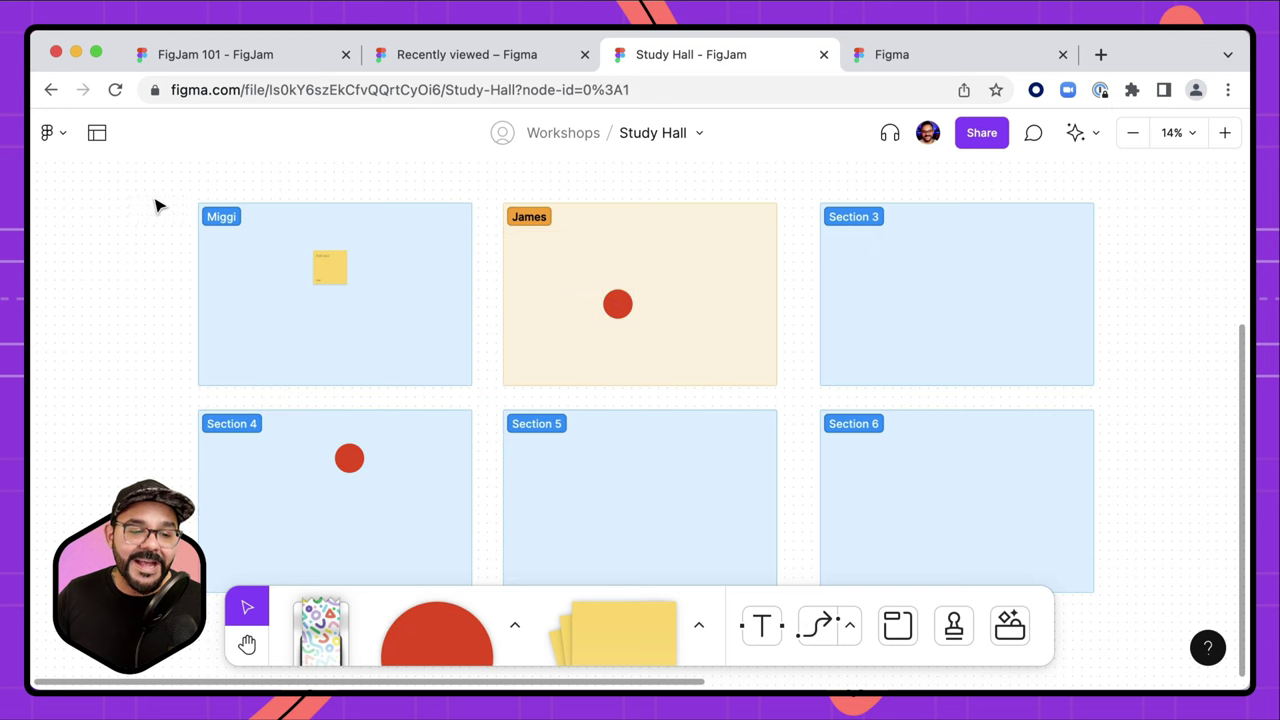
# - Tidy up all six sections into an even grid and widen the spacing between its columns and rows
pyautogui.moveTo(155, 205); pyautogui.dragTo(1160, 624)
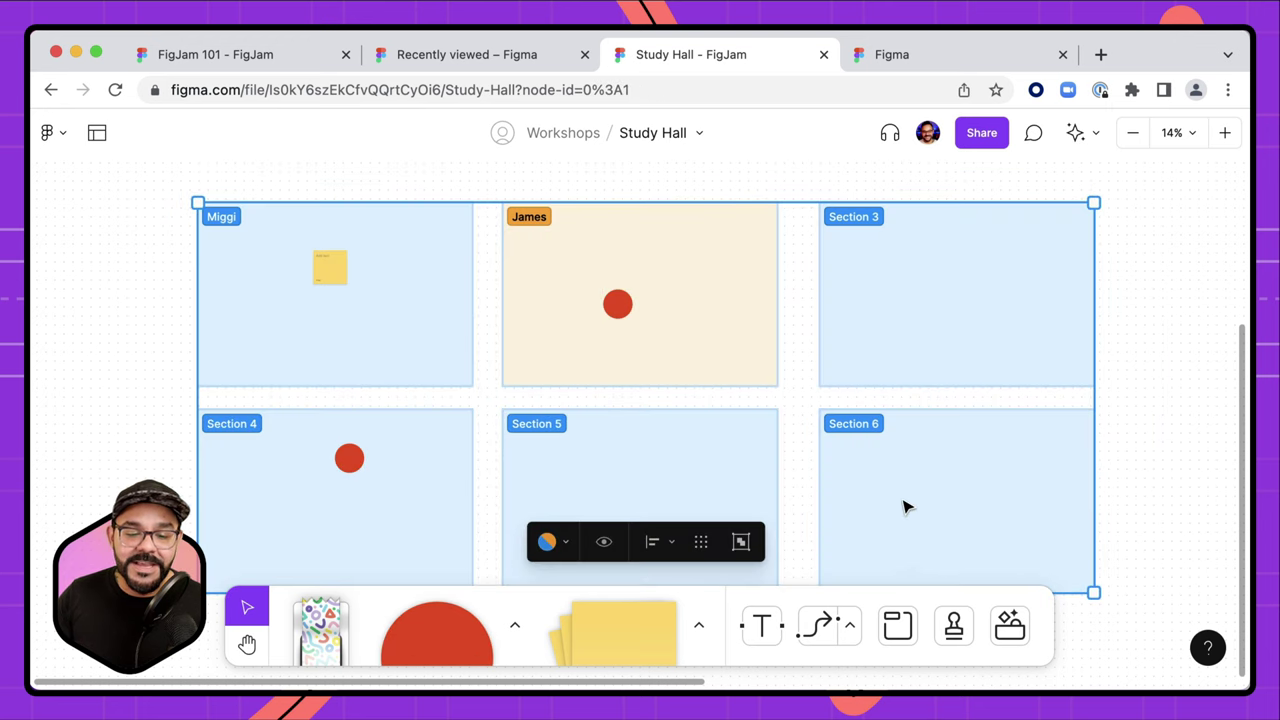
pyautogui.click(701, 542)
pyautogui.moveTo(801, 297); pyautogui.dragTo(838, 306)
pyautogui.moveTo(651, 399); pyautogui.dragTo(654, 402)
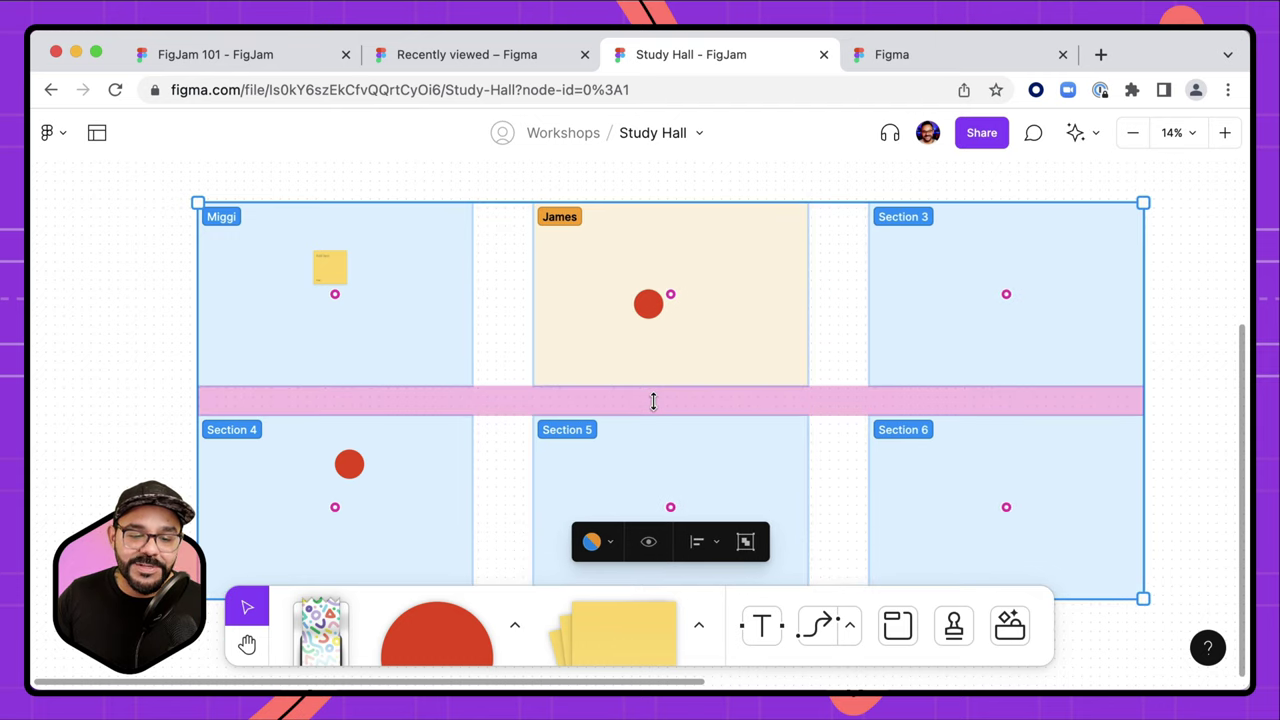
# - Rearrange the grid so that Section 6 and the orange section swap places
pyautogui.moveTo(1000, 510); pyautogui.dragTo(700, 315)
pyautogui.moveTo(1012, 309); pyautogui.dragTo(1000, 465)
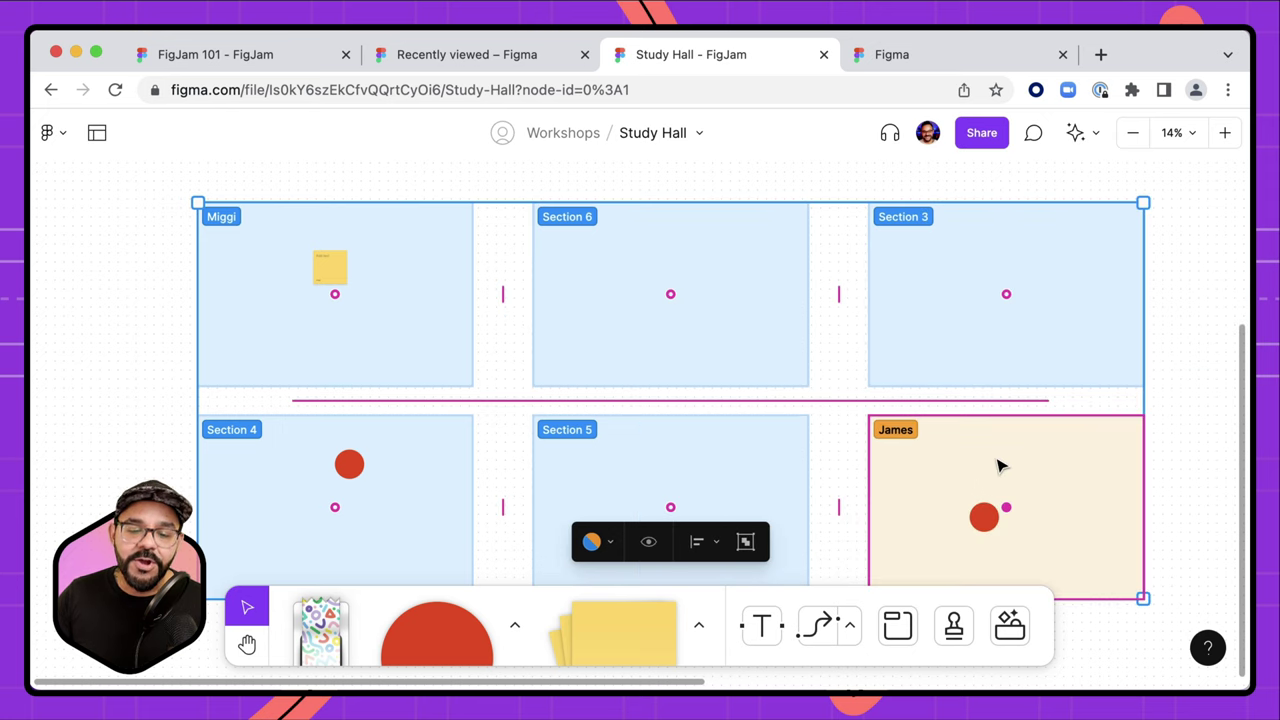
pyautogui.click(1165, 470)
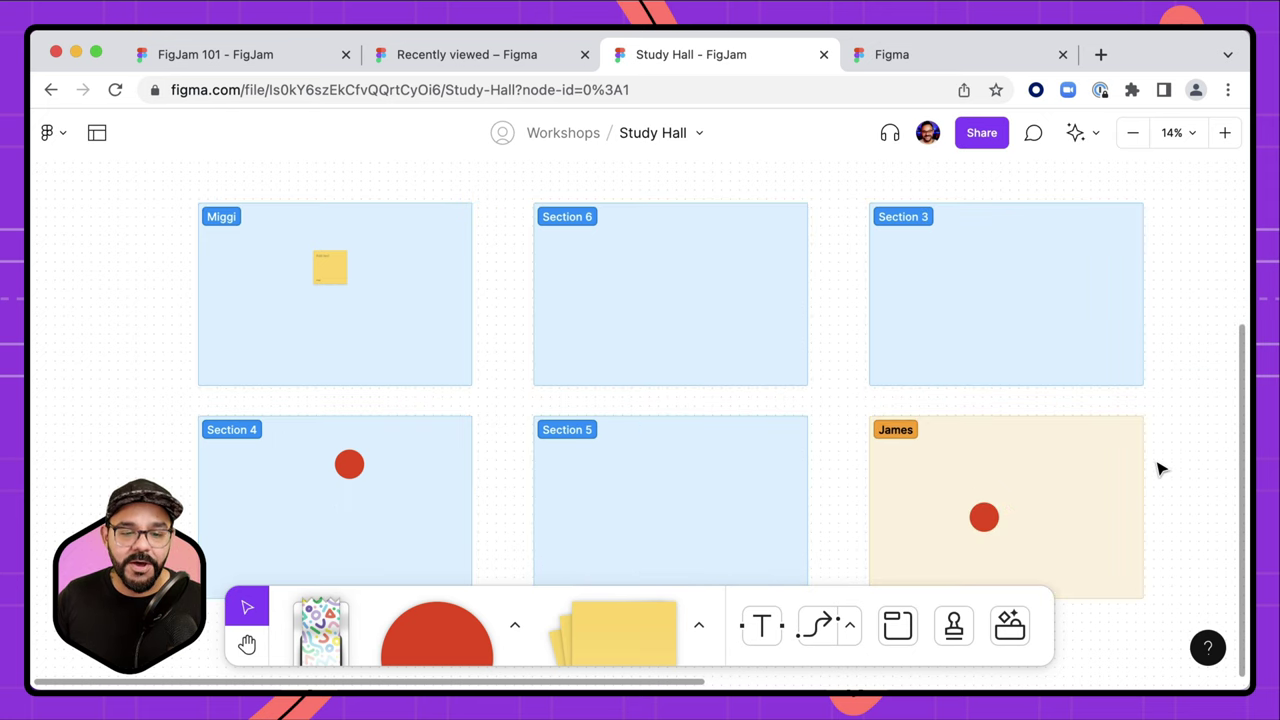
# - Open the Meeting agenda kit collection from the sticker libraries
pyautogui.moveTo(1174, 441); pyautogui.dragTo(1089, 420)
pyautogui.scroll(-3, 1094, 427)
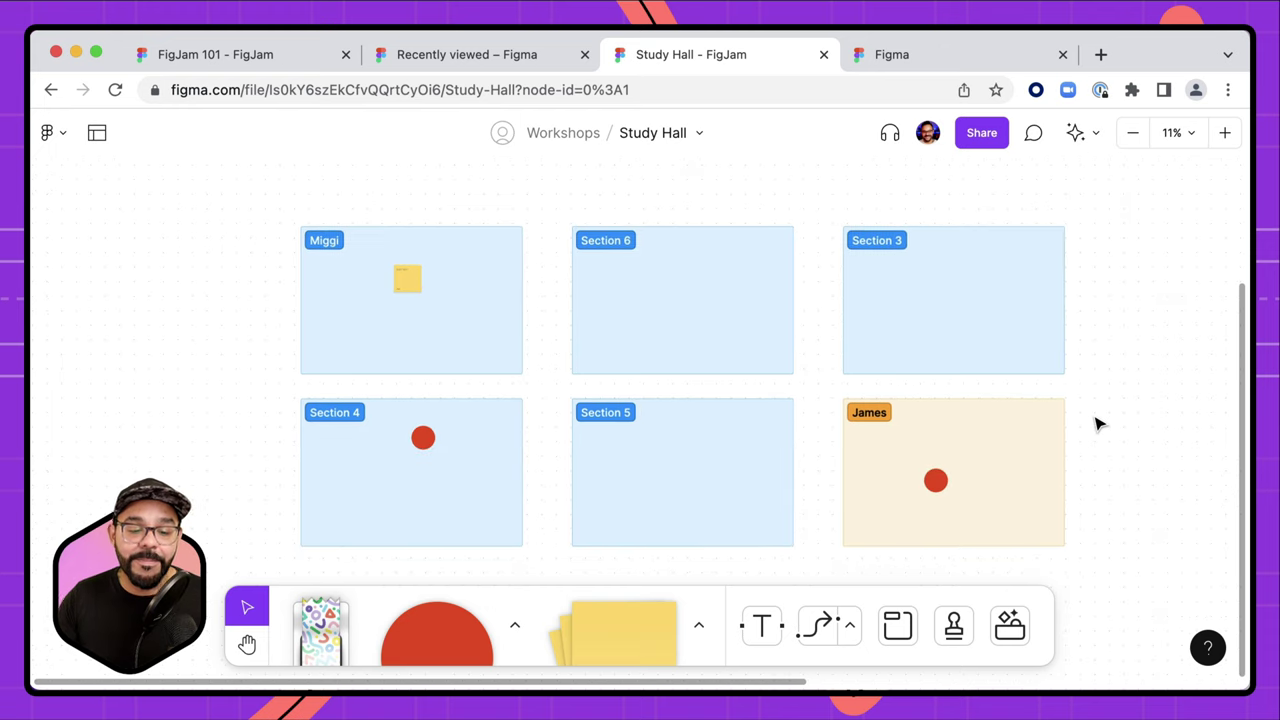
pyautogui.moveTo(962, 390); pyautogui.dragTo(952, 369)
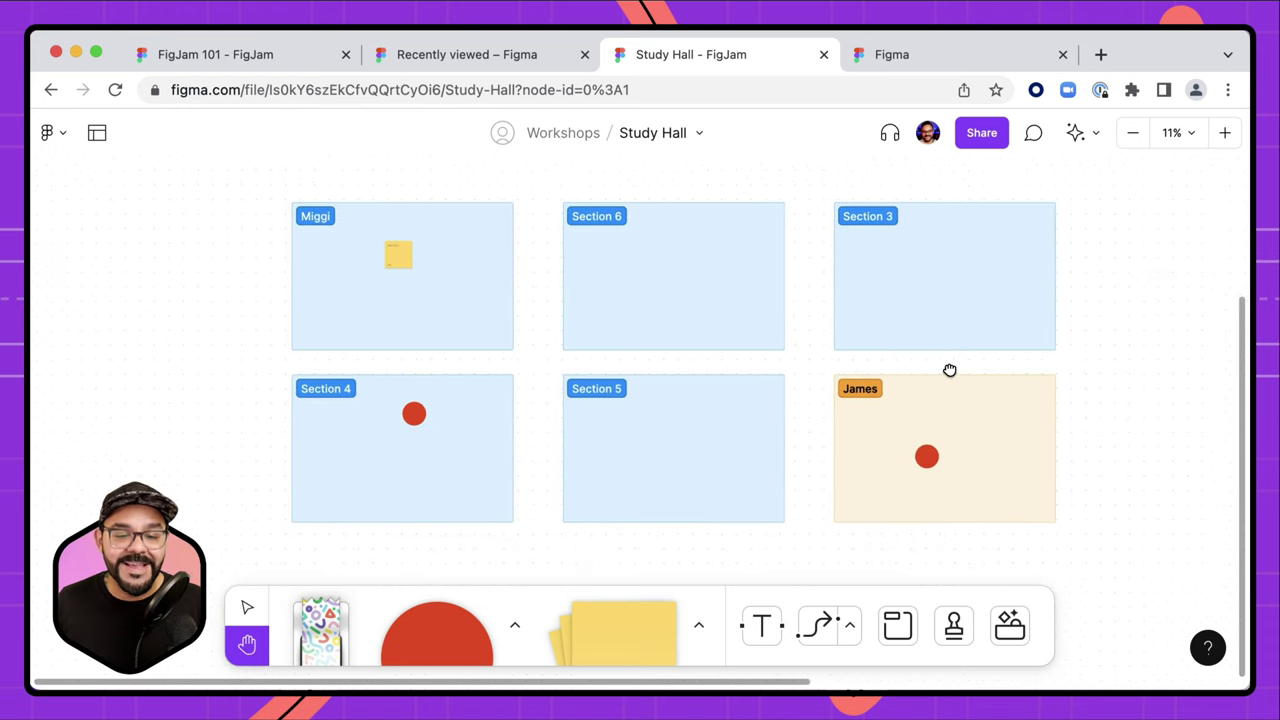
pyautogui.click(1012, 625)
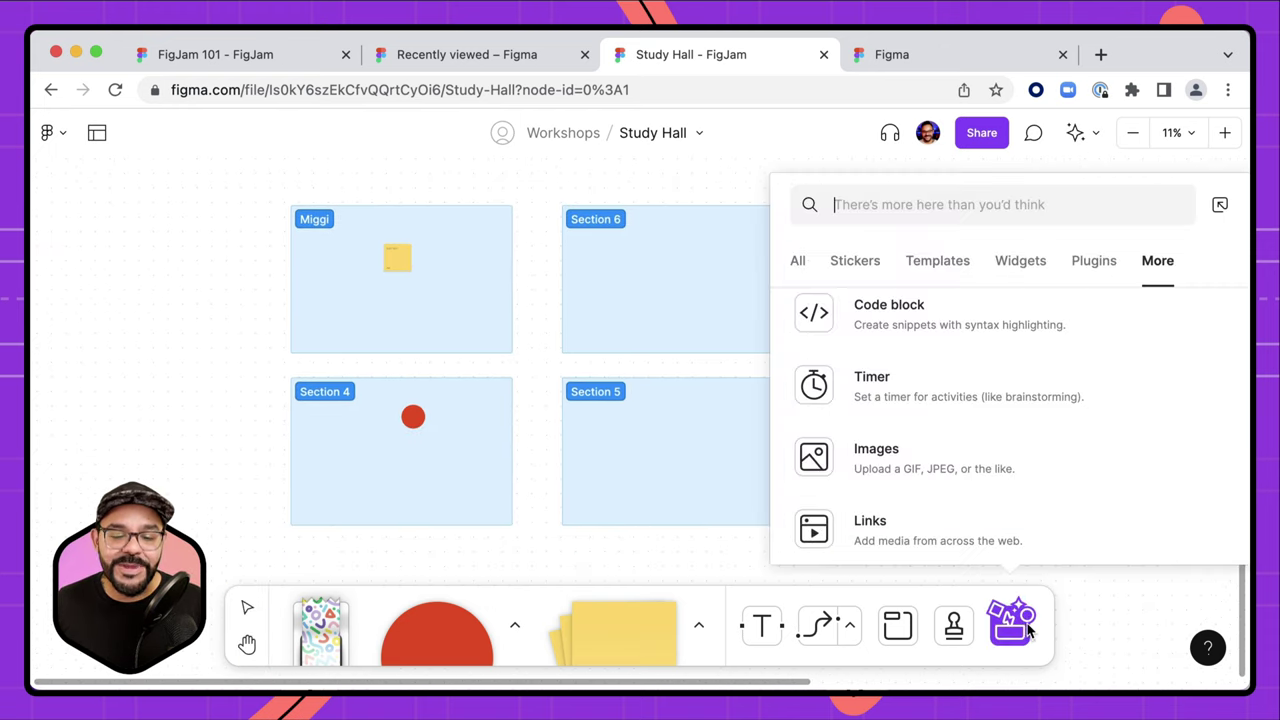
pyautogui.scroll(1, 886, 443)
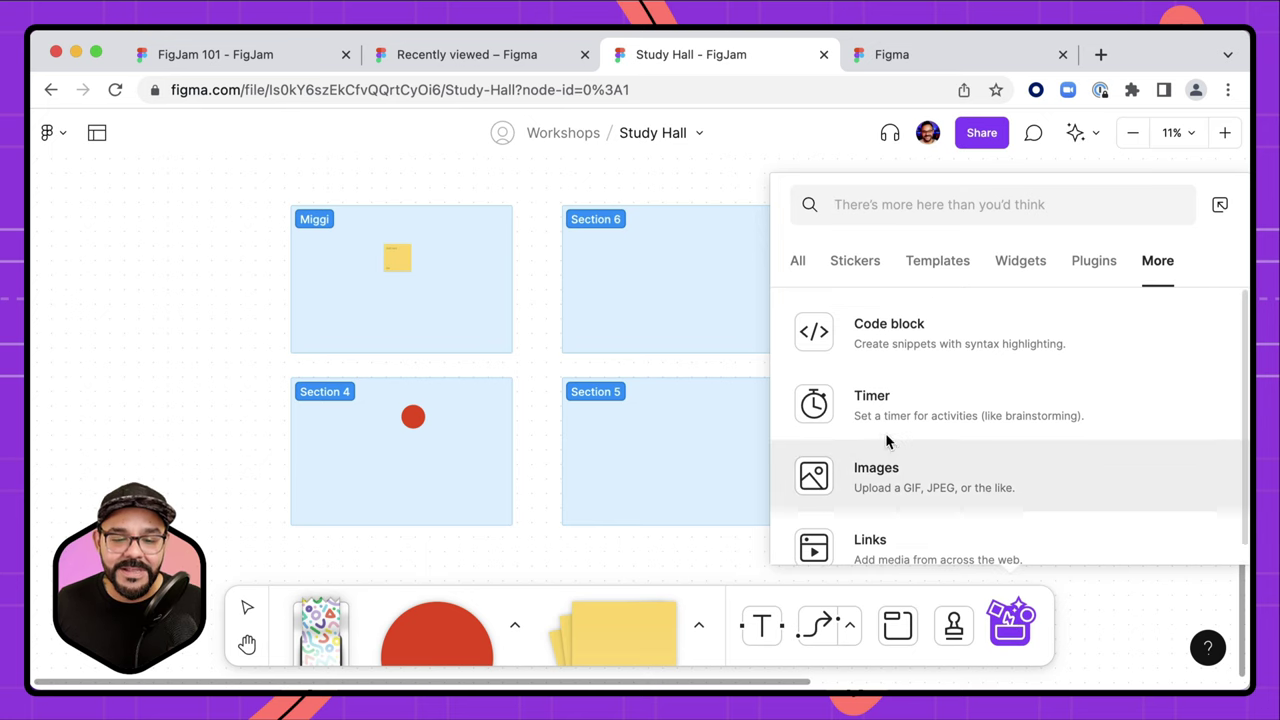
pyautogui.click(851, 264)
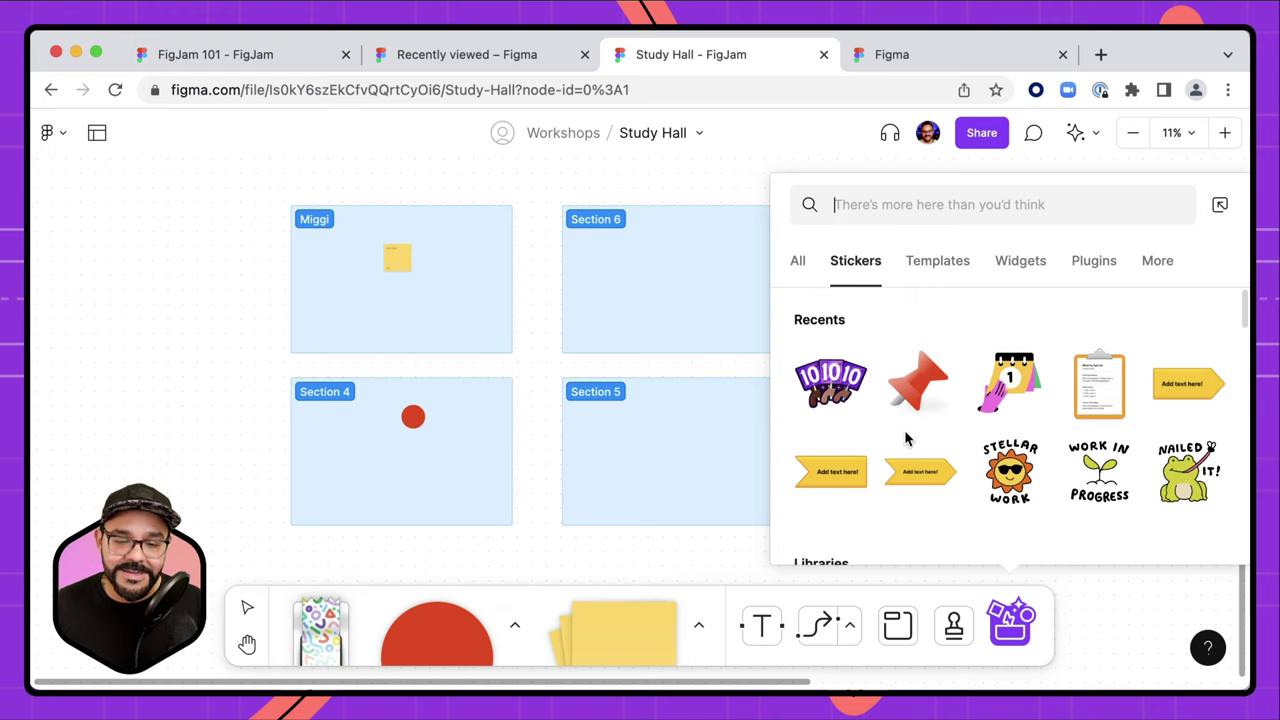
pyautogui.scroll(-10, 905, 438)
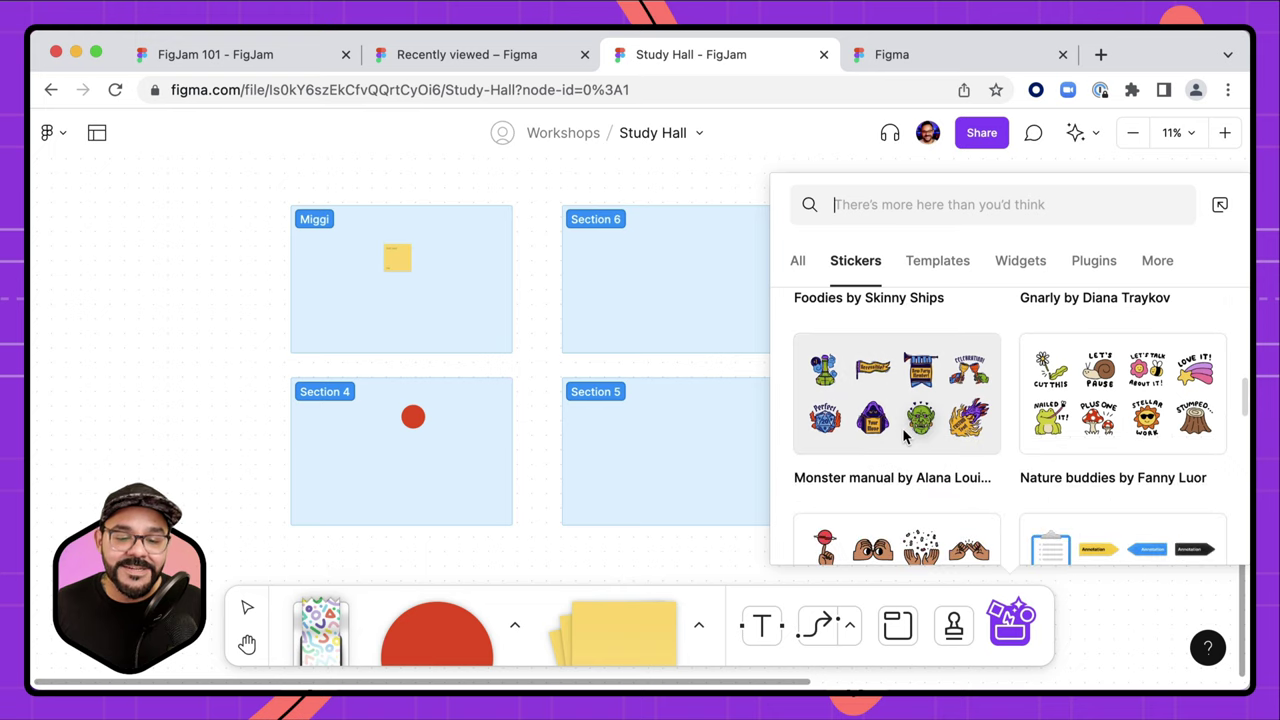
pyautogui.scroll(-3, 905, 438)
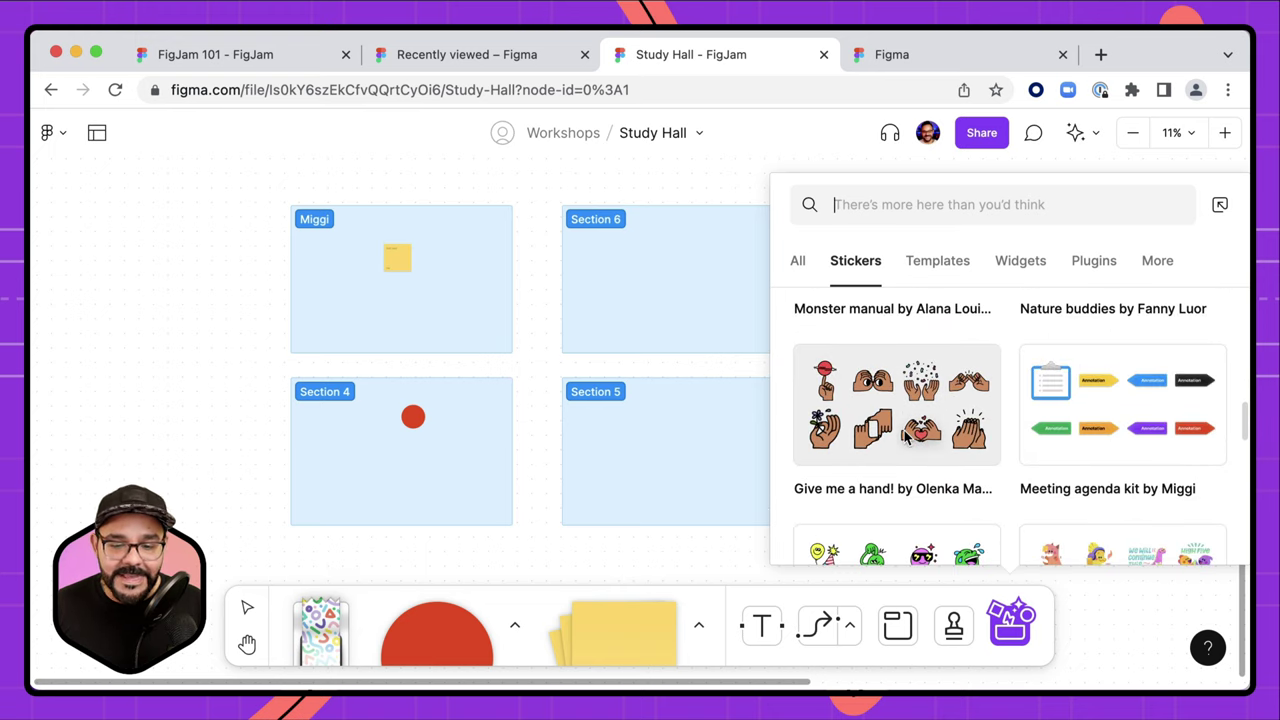
pyautogui.scroll(-2, 905, 438)
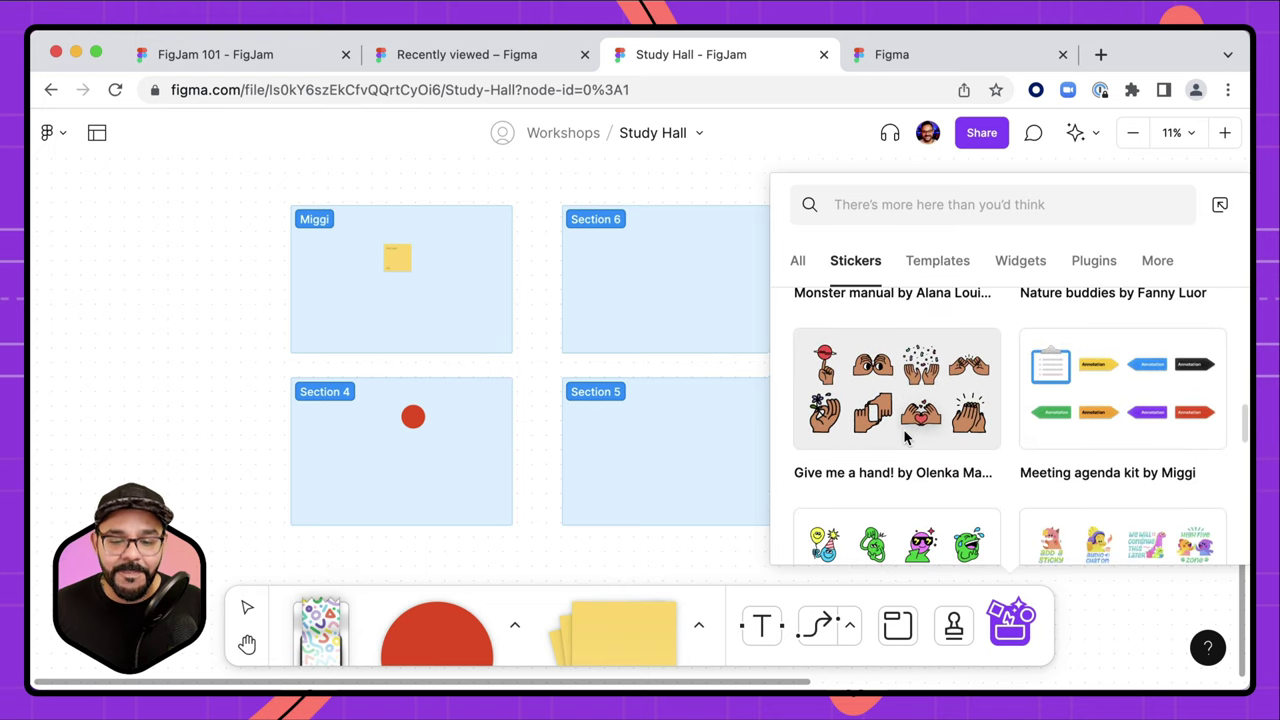
pyautogui.click(1118, 345)
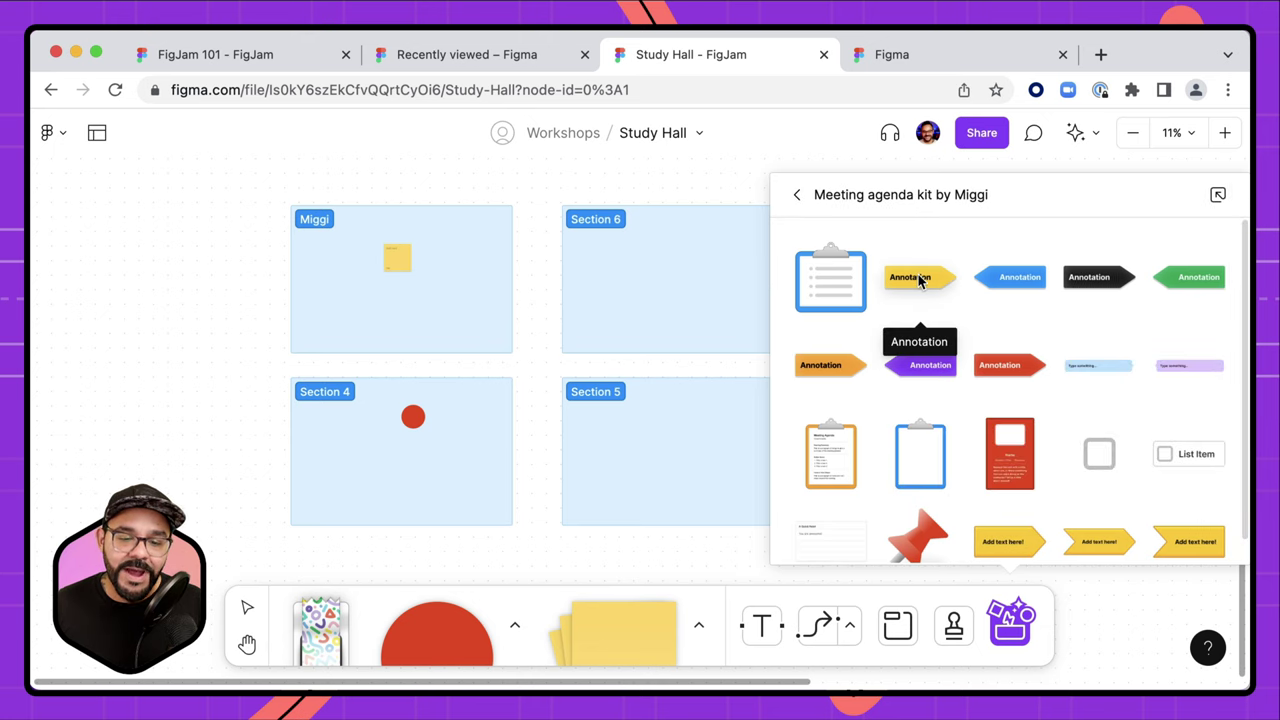
# - Place the yellow right-pointing Annotation sticker between the upper-left section and Section 6
pyautogui.moveTo(920, 281); pyautogui.dragTo(626, 301)
pyautogui.moveTo(549, 299); pyautogui.dragTo(549, 300)
pyautogui.scroll(10, 537, 360)
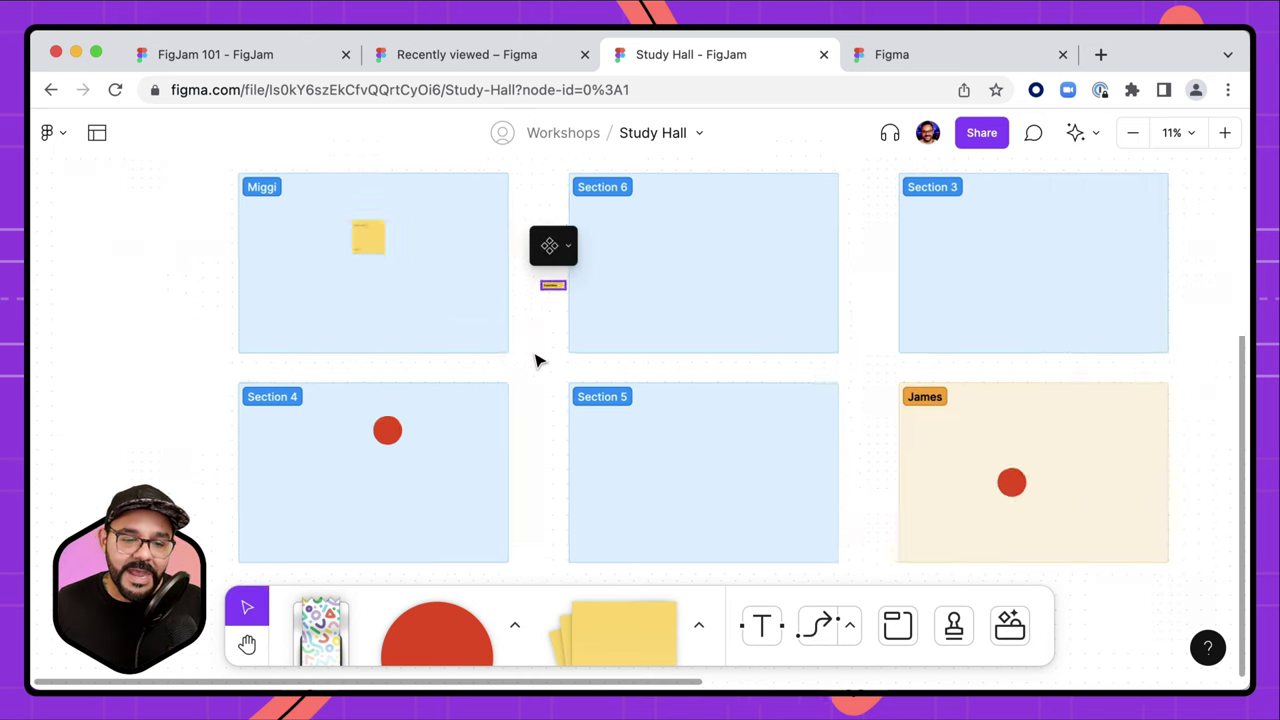
pyautogui.press('c')
pyautogui.scroll(-5, 603, 505)
pyautogui.press('Escape')
pyautogui.moveTo(586, 423)
pyautogui.mouseDown()
pyautogui.moveTo(631, 337)
pyautogui.moveTo(663, 337)
pyautogui.moveTo(759, 438)
pyautogui.mouseUp()
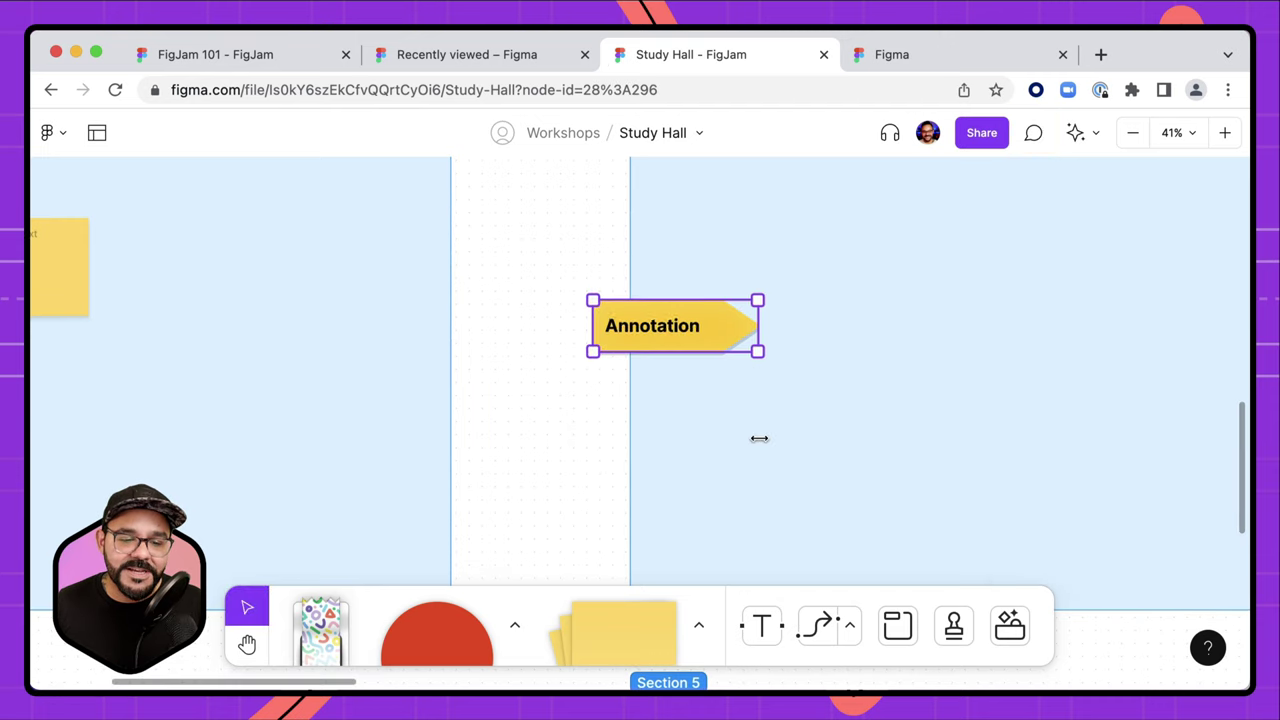
# - Change the annotation's text to "Look here!" and move it slightly up and left across Section 6's edge
pyautogui.doubleClick(651, 323)
pyautogui.write('Look here!')
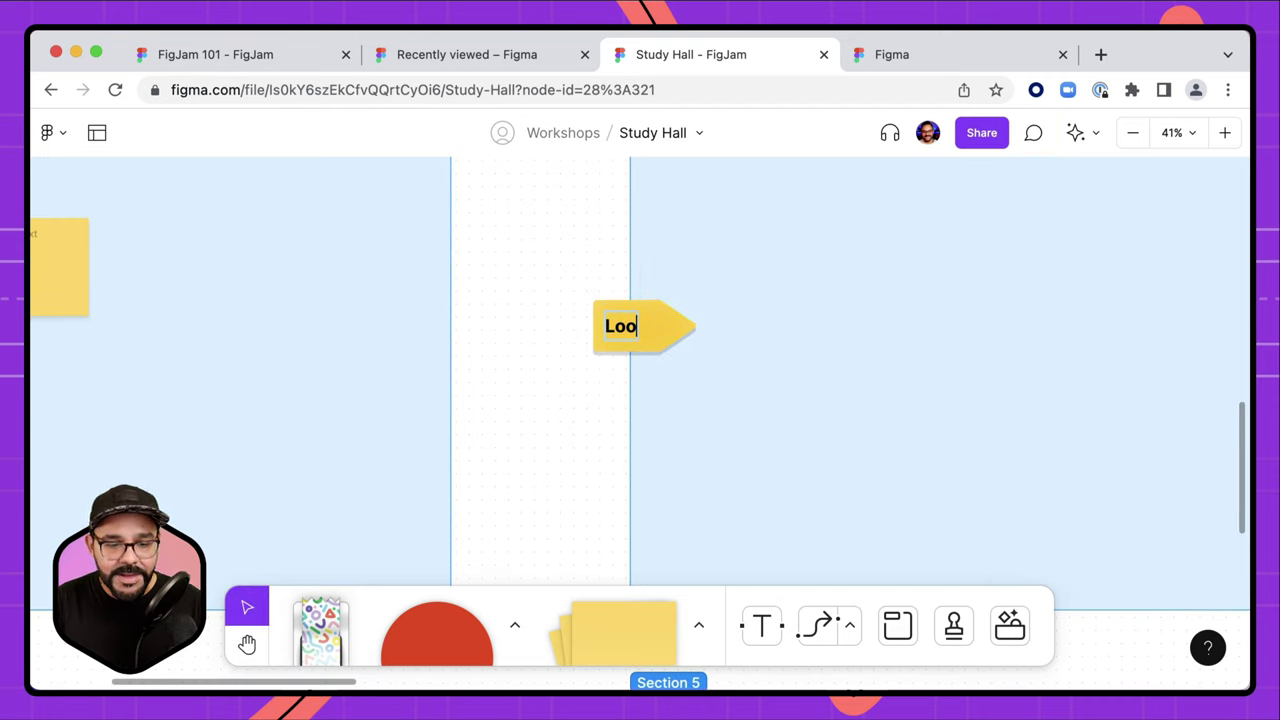
pyautogui.click(578, 434)
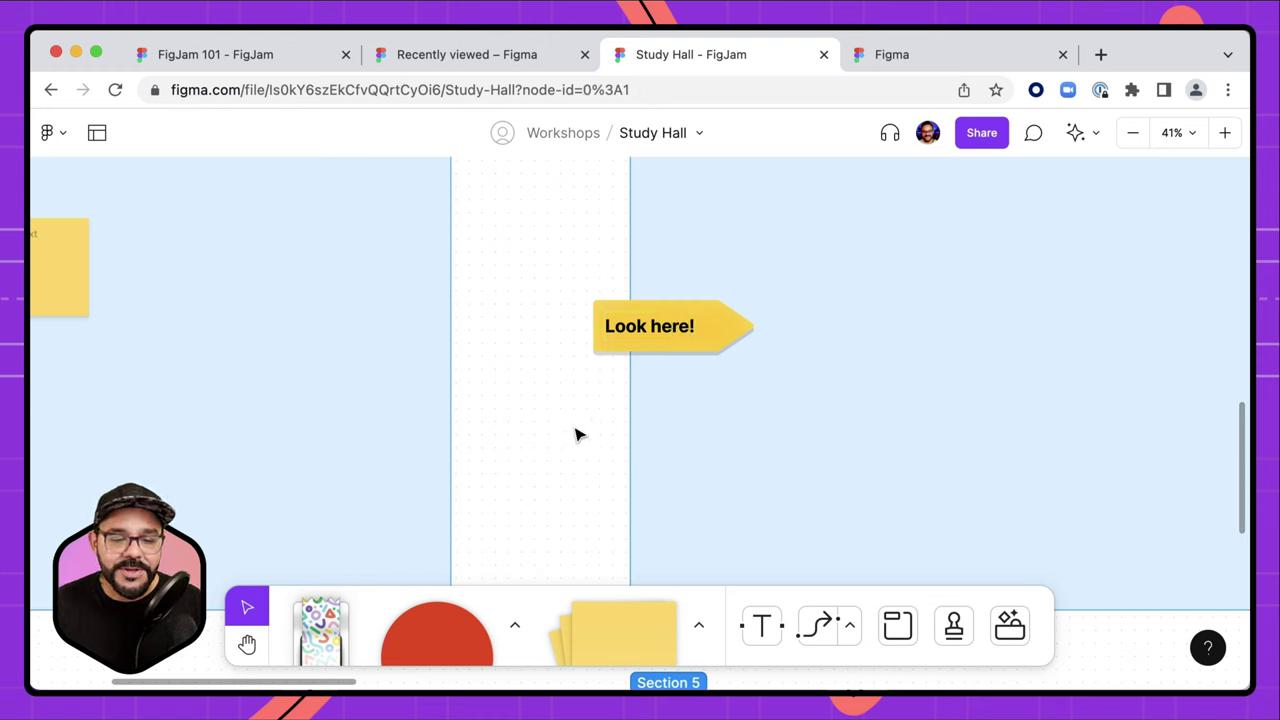
pyautogui.moveTo(715, 338); pyautogui.dragTo(685, 289)
# - Place the "Stamp your face" dinosaur sticker from the Jurassic party collection inside Section 6
pyautogui.click(1010, 625)
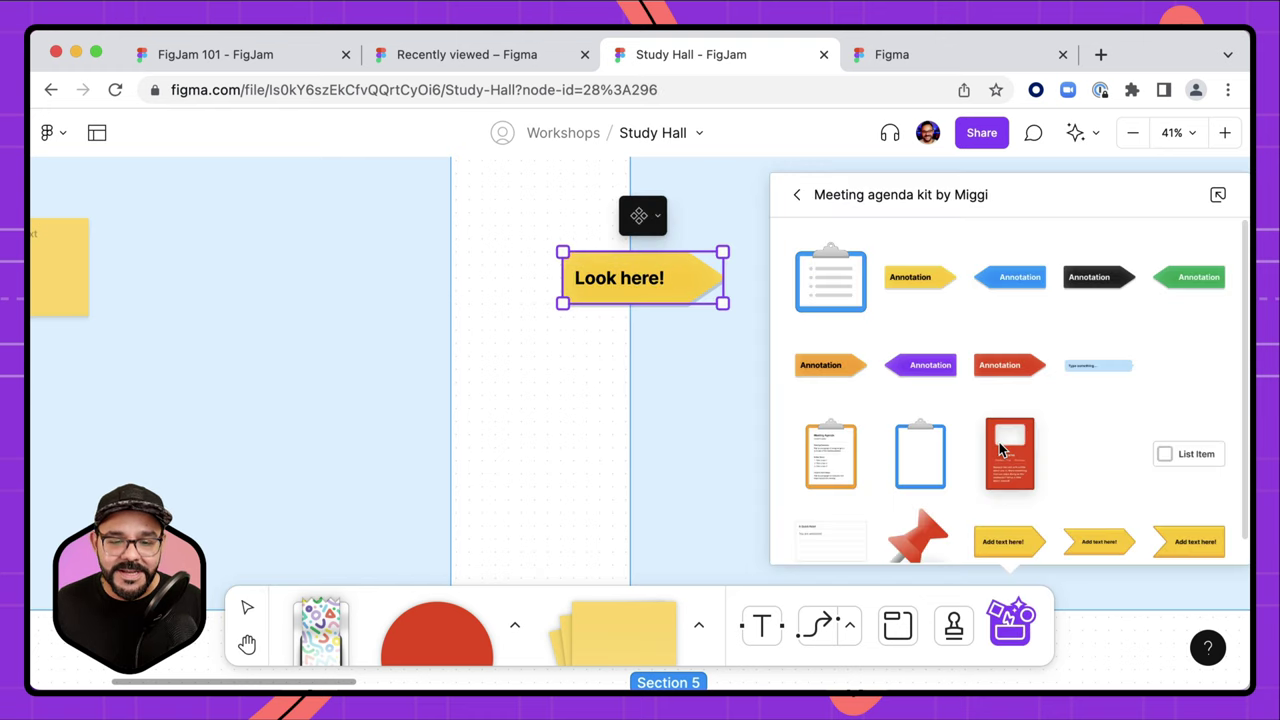
pyautogui.click(797, 194)
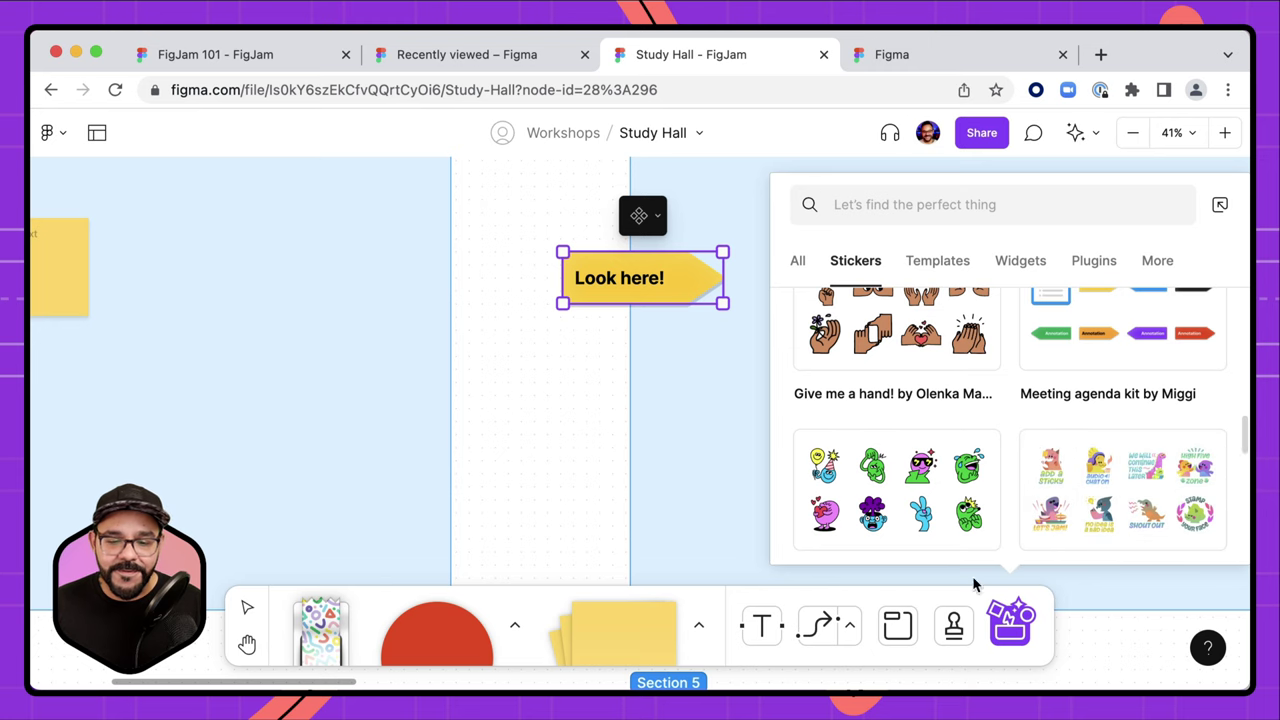
pyautogui.scroll(-2, 1040, 525)
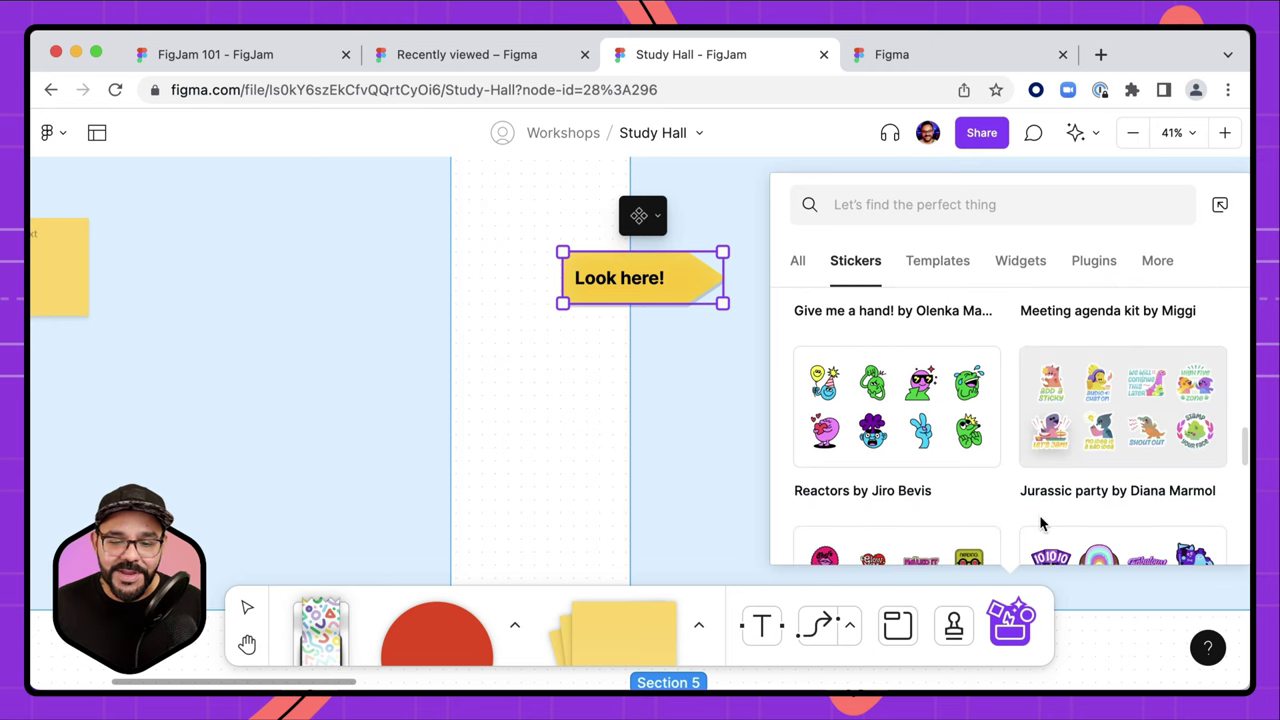
pyautogui.click(1086, 437)
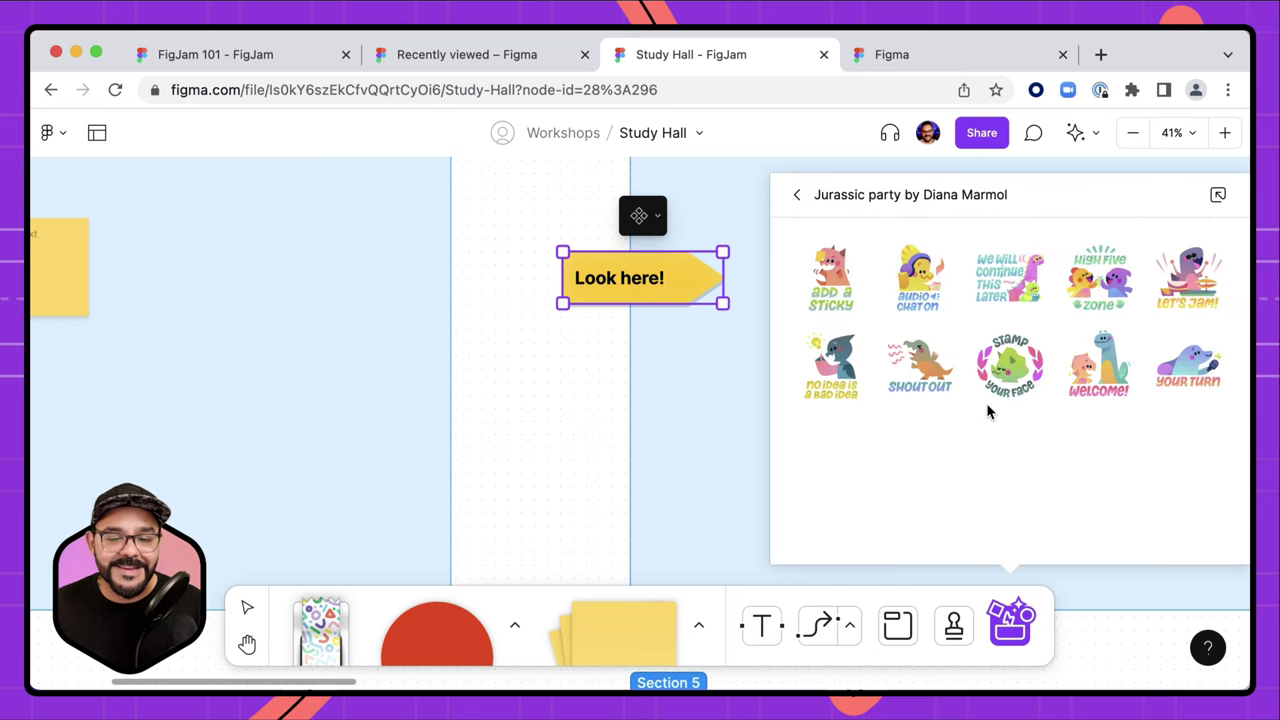
pyautogui.moveTo(1022, 372); pyautogui.dragTo(788, 370)
pyautogui.scroll(1, 611, 458)
pyautogui.click(557, 469)
pyautogui.press('space')
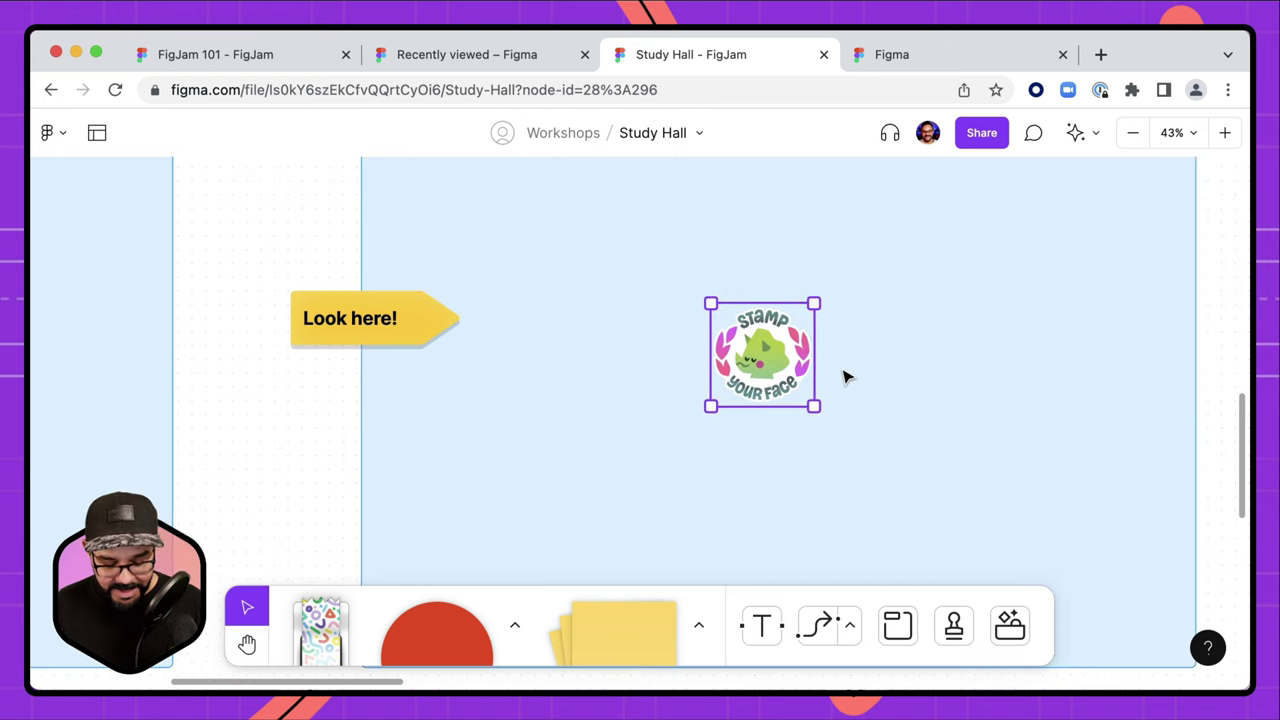